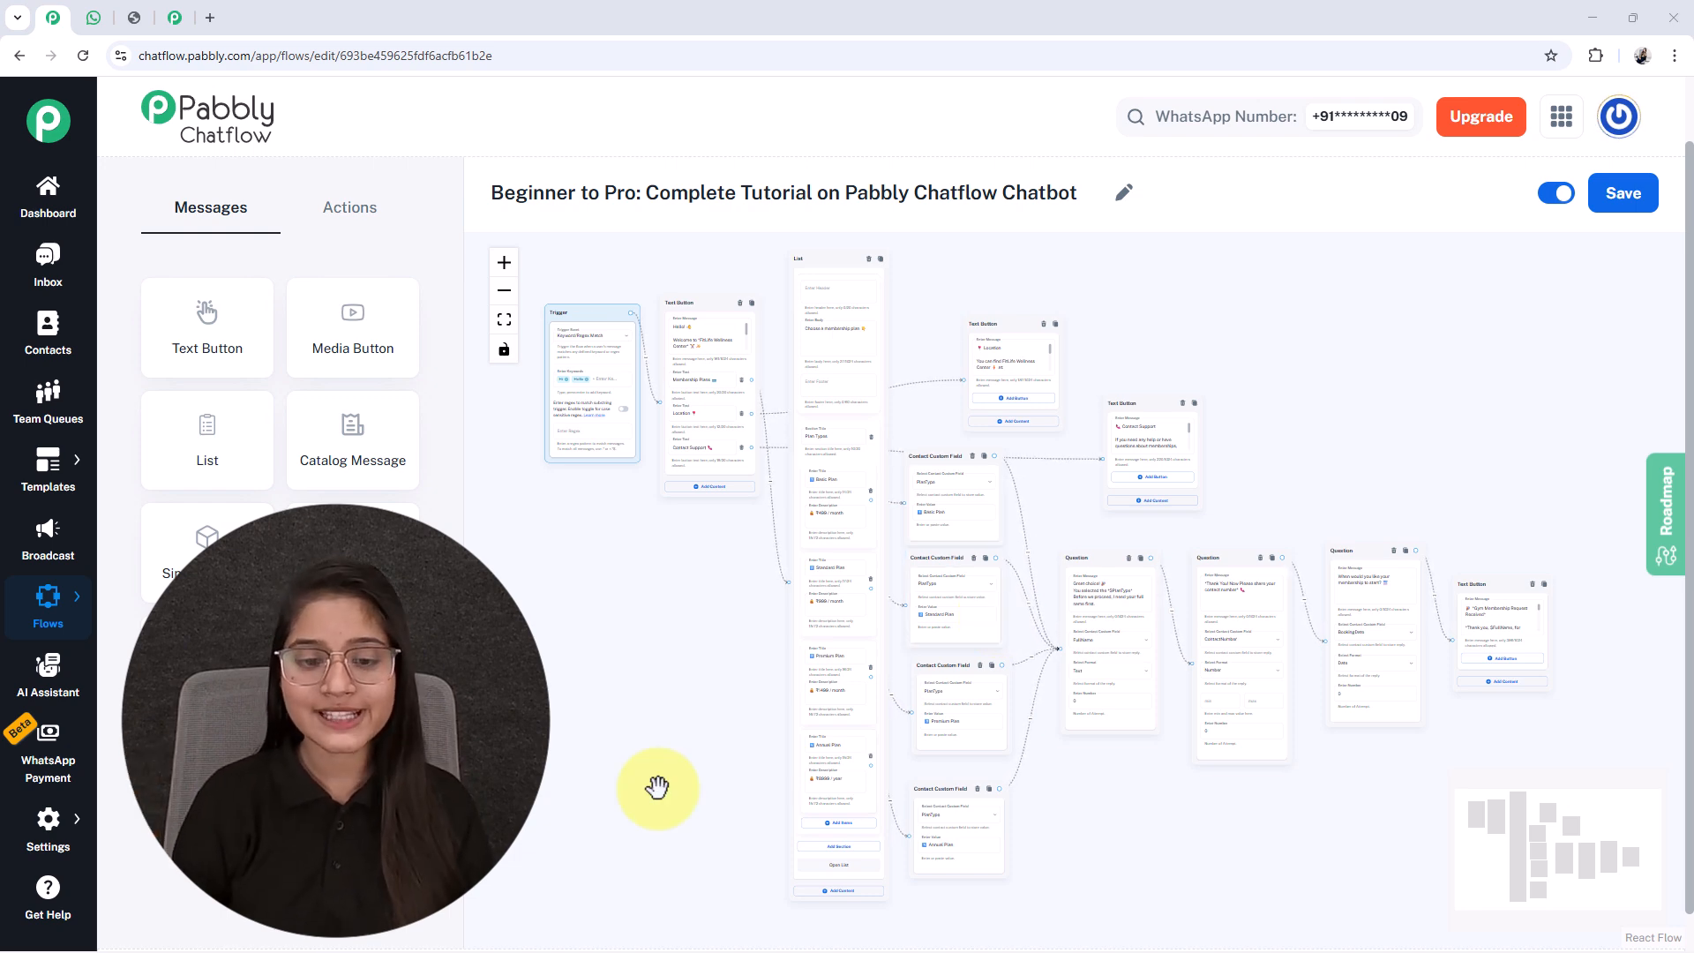
Switch to WhatsApp Web and send the message "Hi" to the Any Business chat
click(97, 19)
text(Hi)
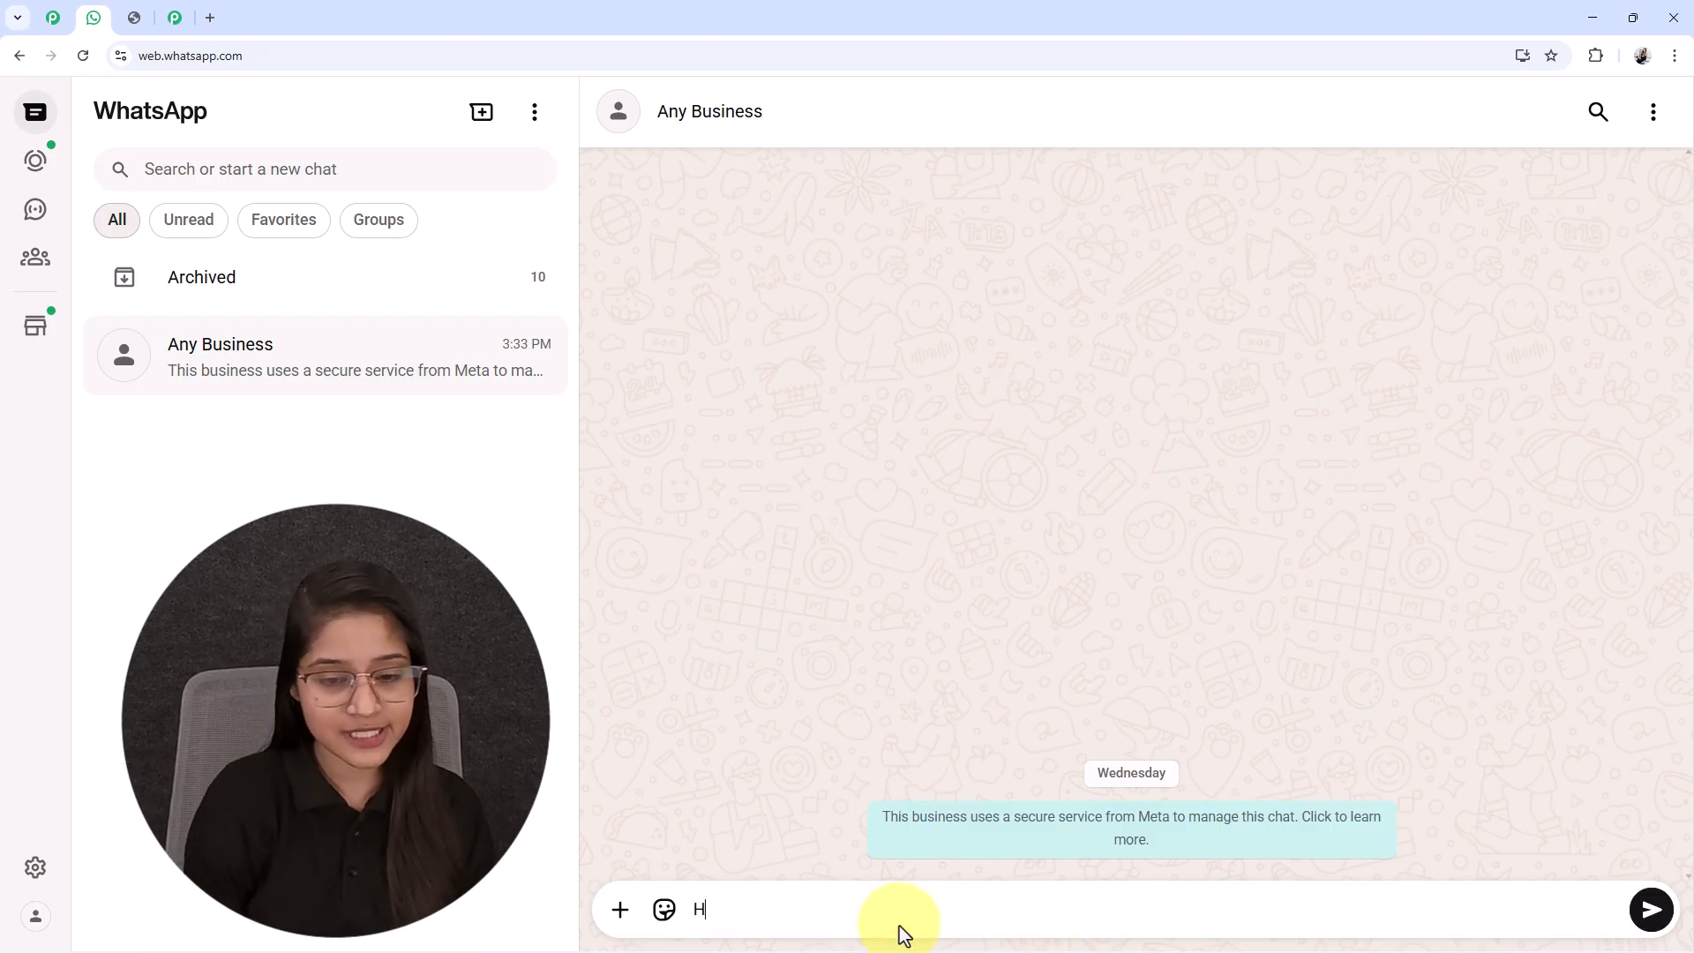
key(Return)
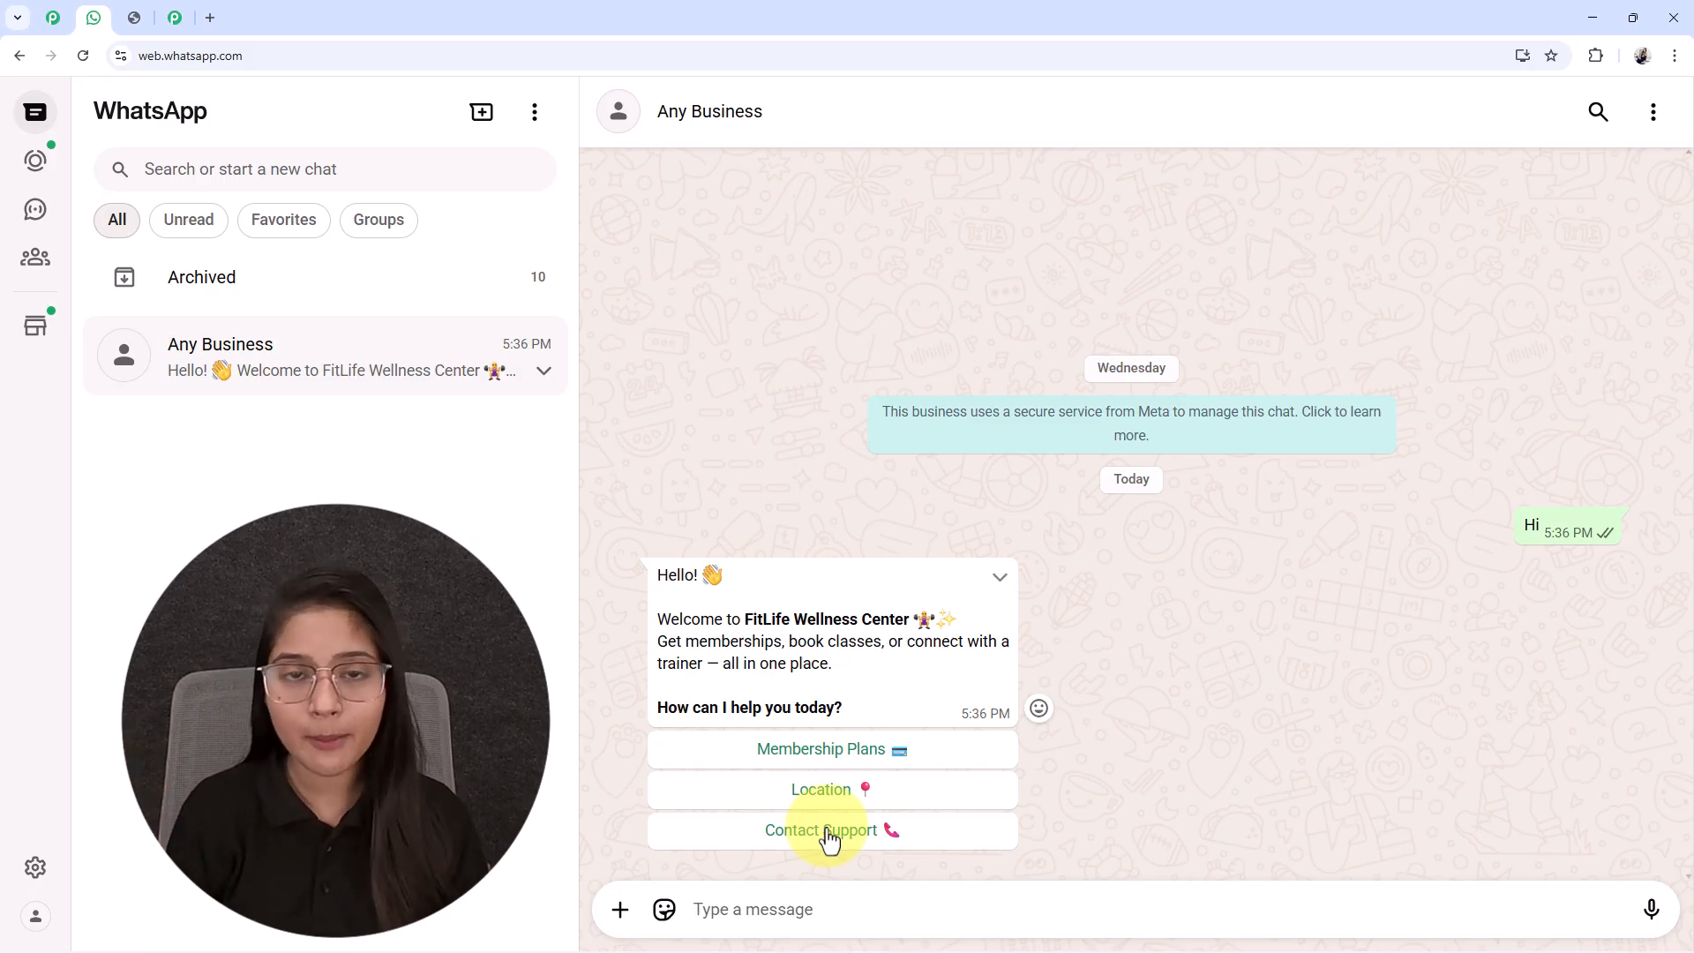
Choose Membership Plans in the chatbot's welcome message and send the Basic Plan option from its plan list
click(824, 752)
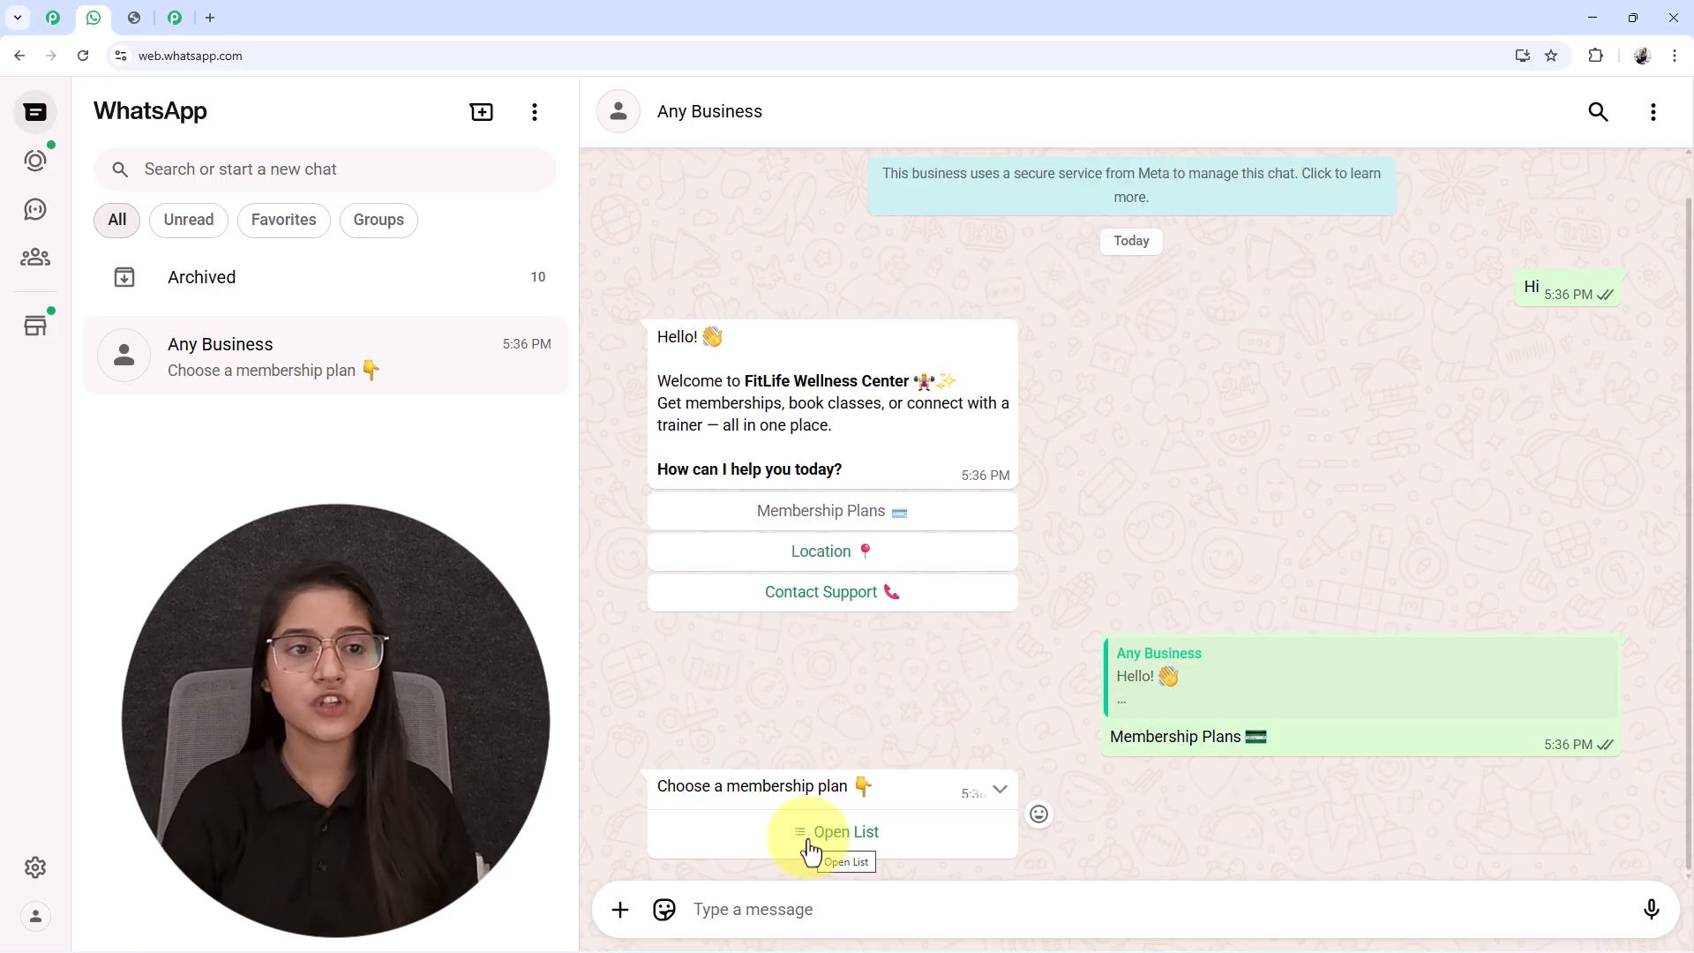
click(810, 847)
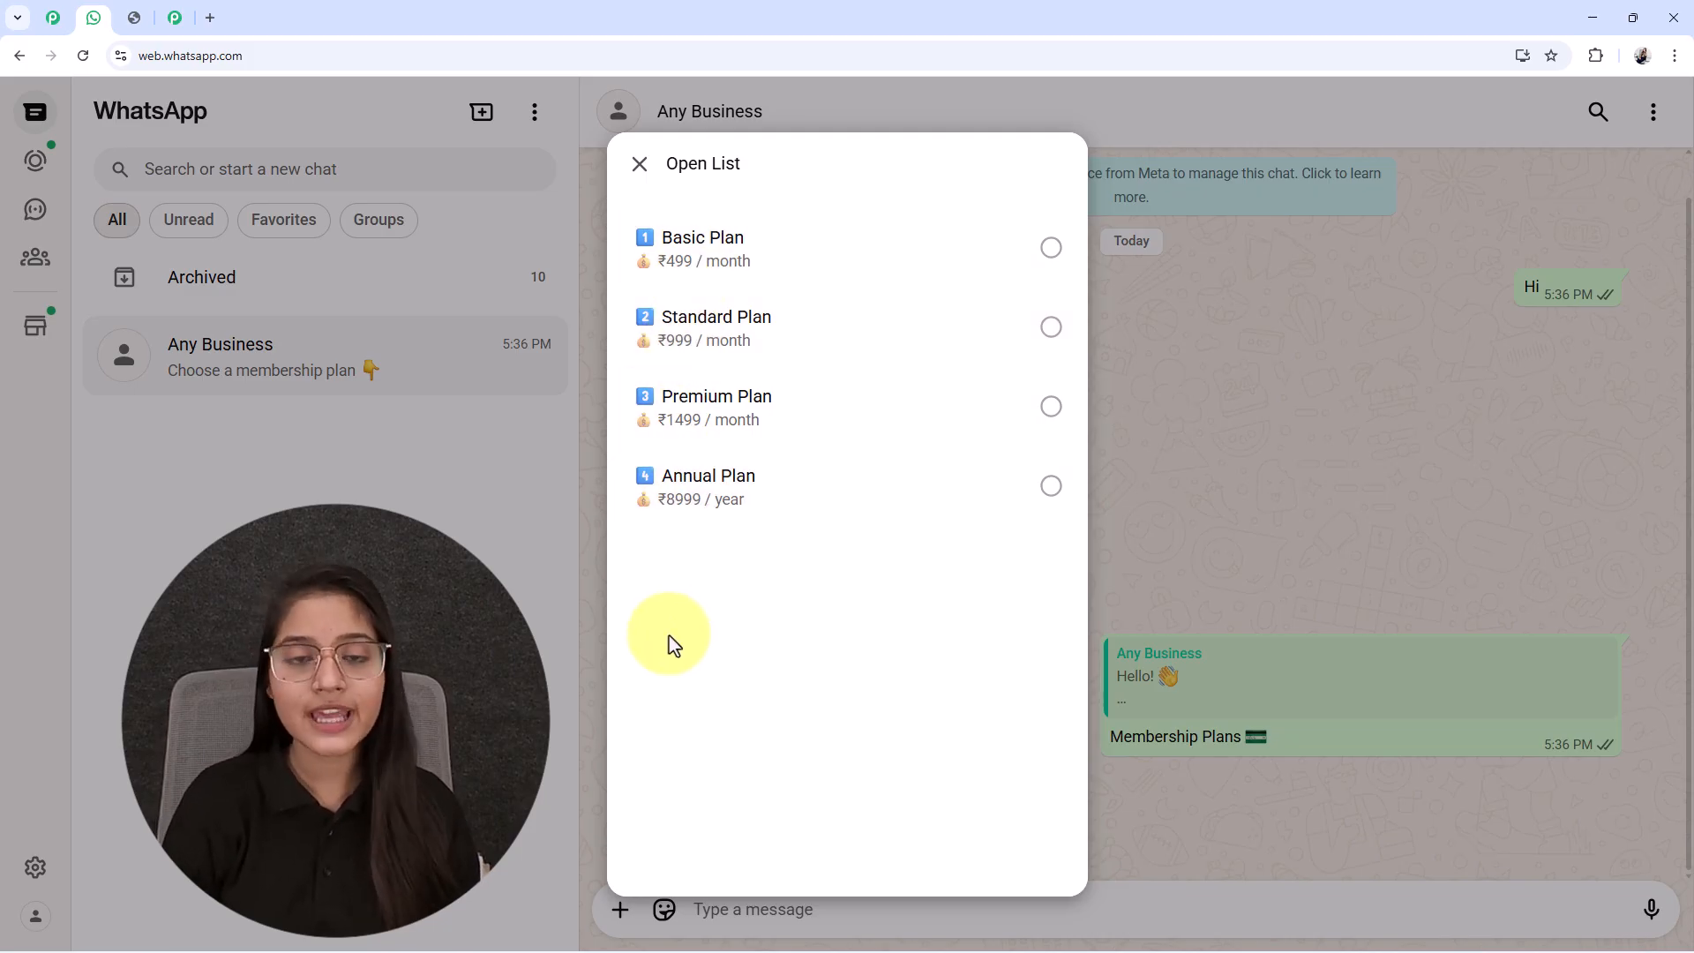
click(702, 265)
click(1019, 840)
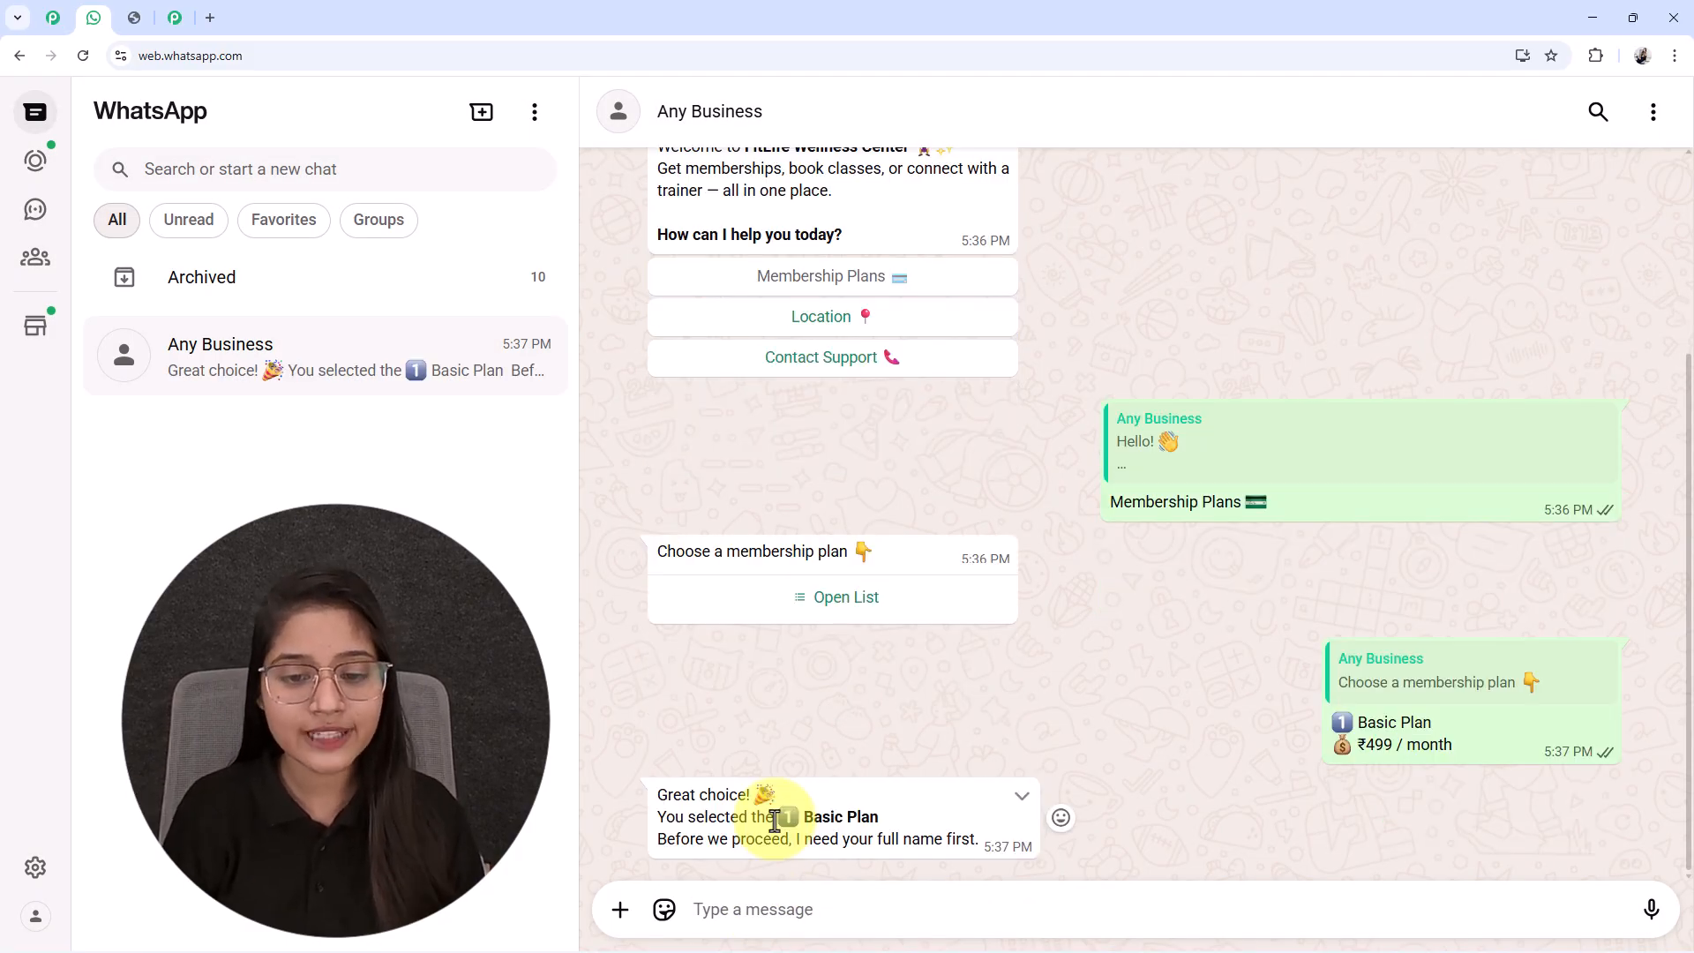
Answer the chatbot's full name question by sending the test customer's name
drag(777, 818, 881, 818)
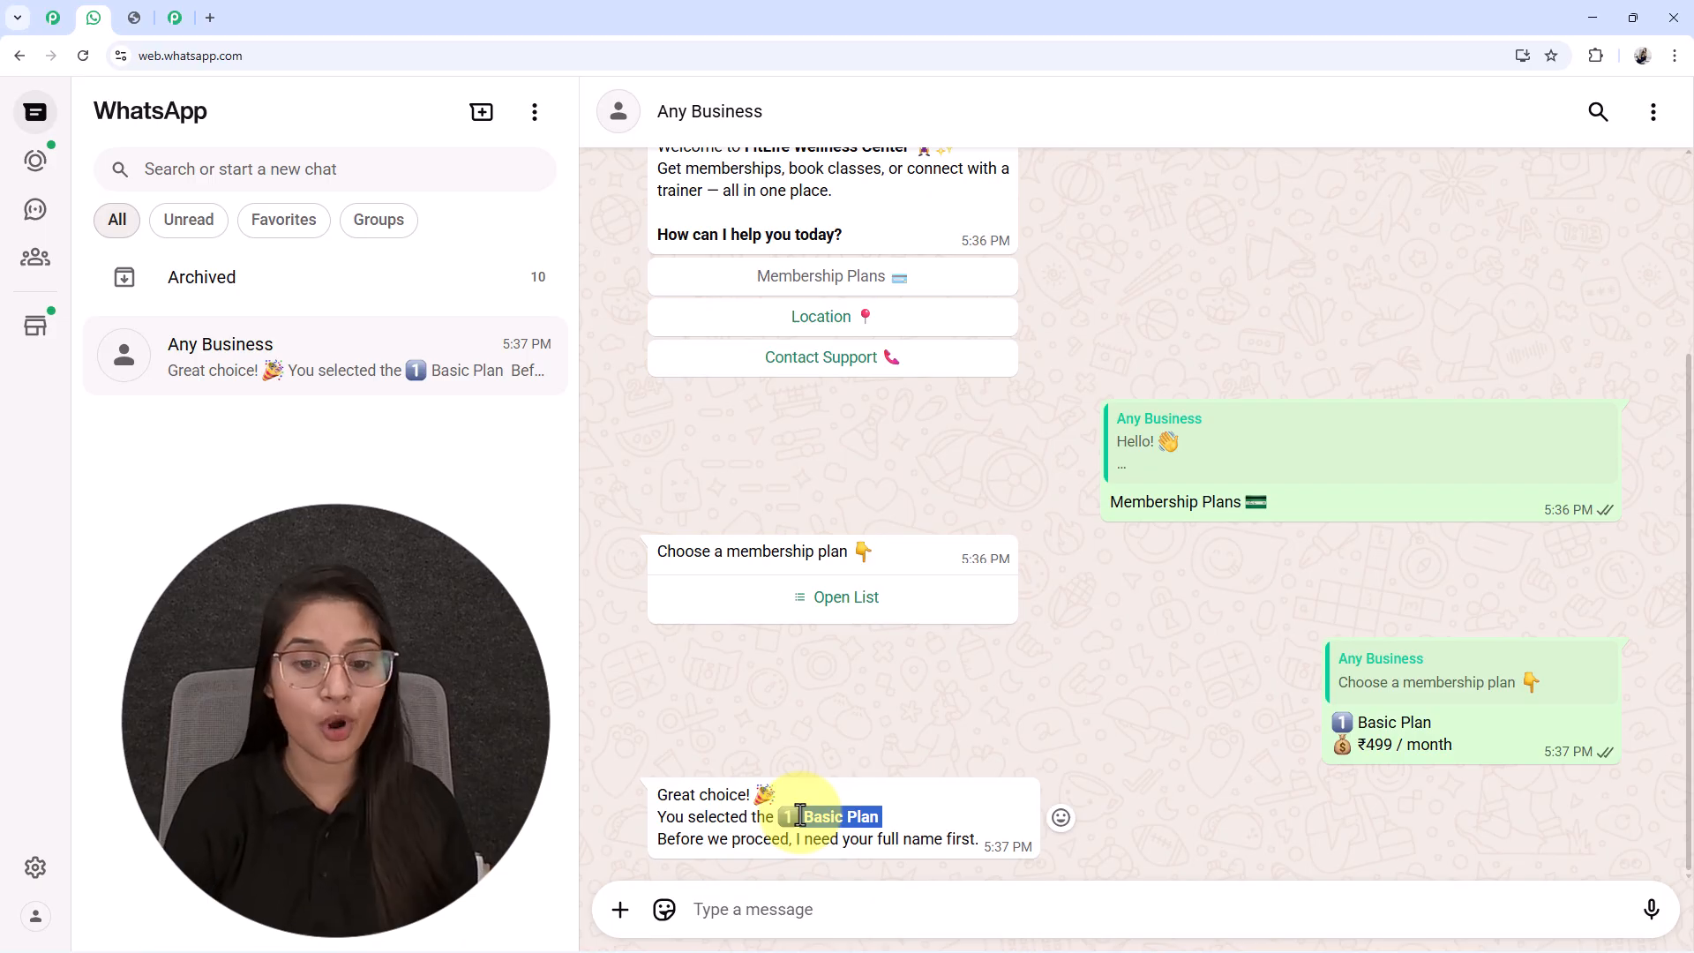
click(774, 905)
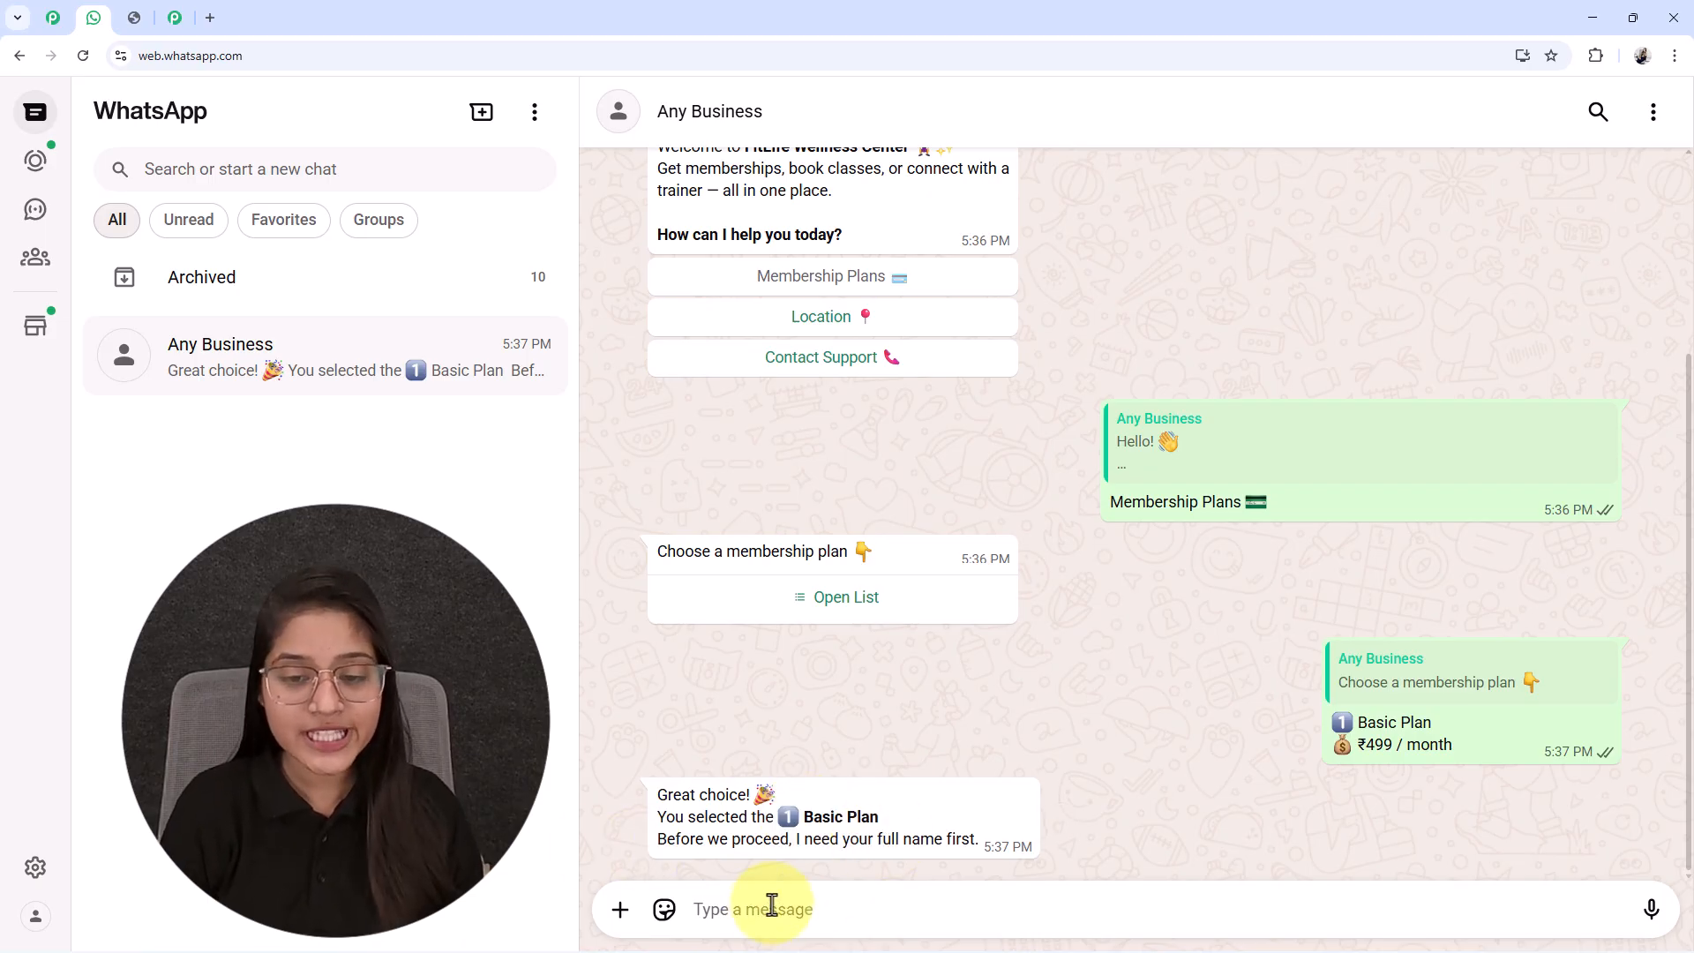
text(T)
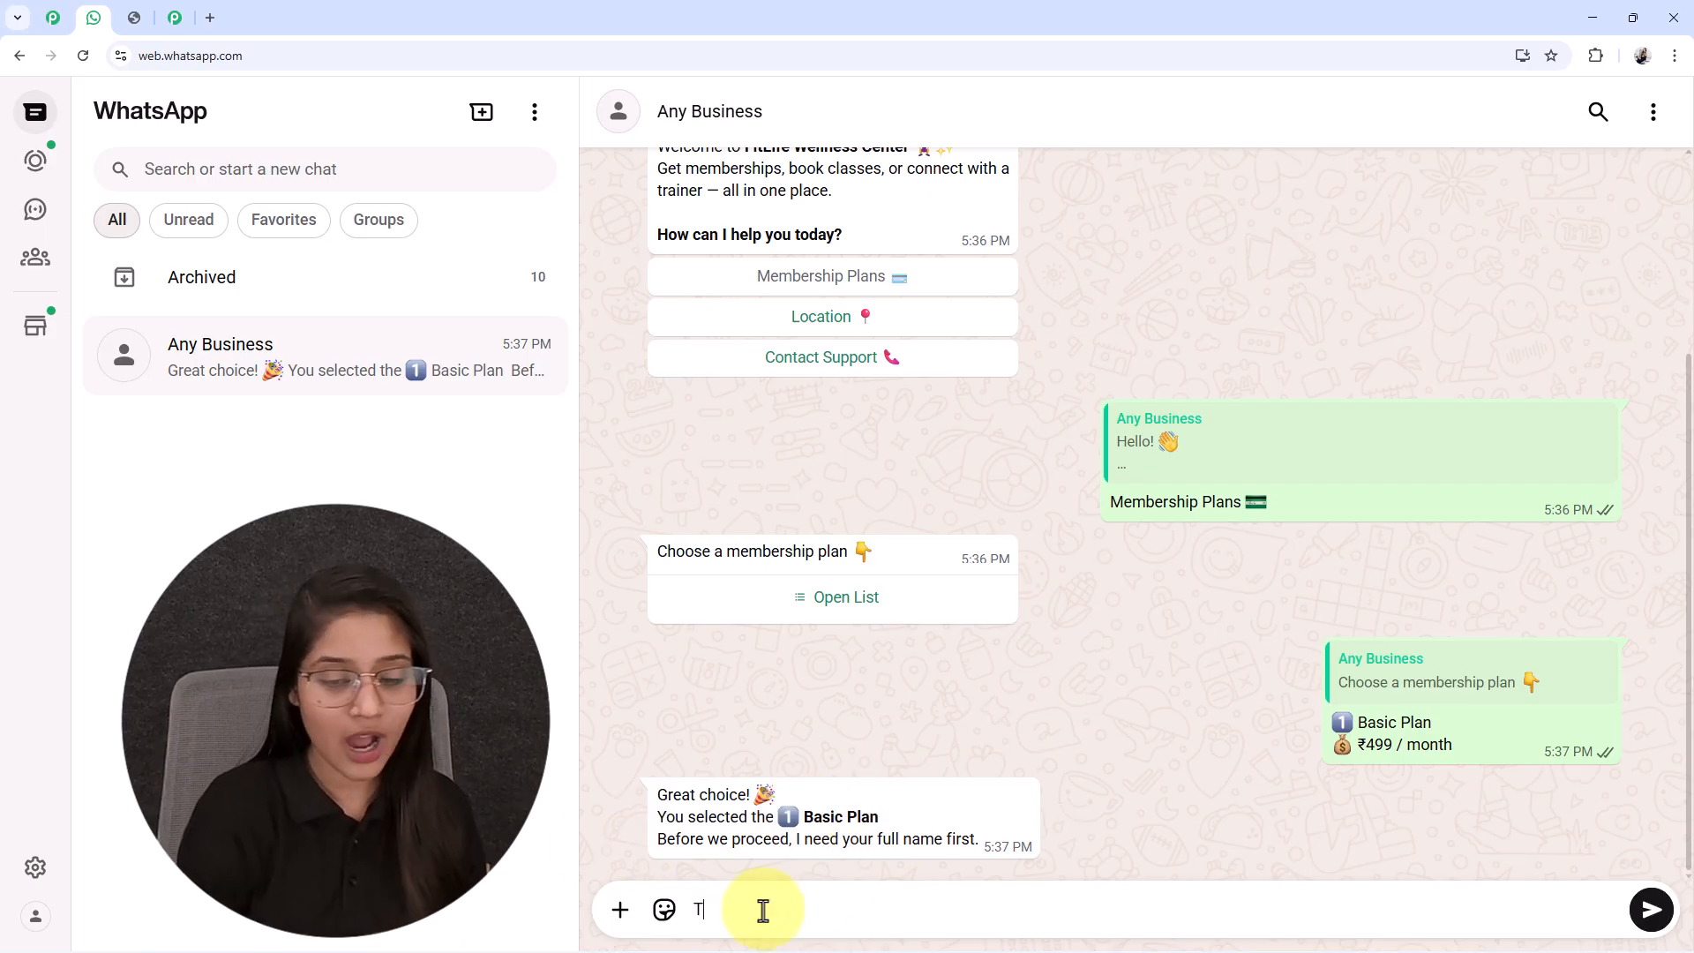
text(est User)
key(Return)
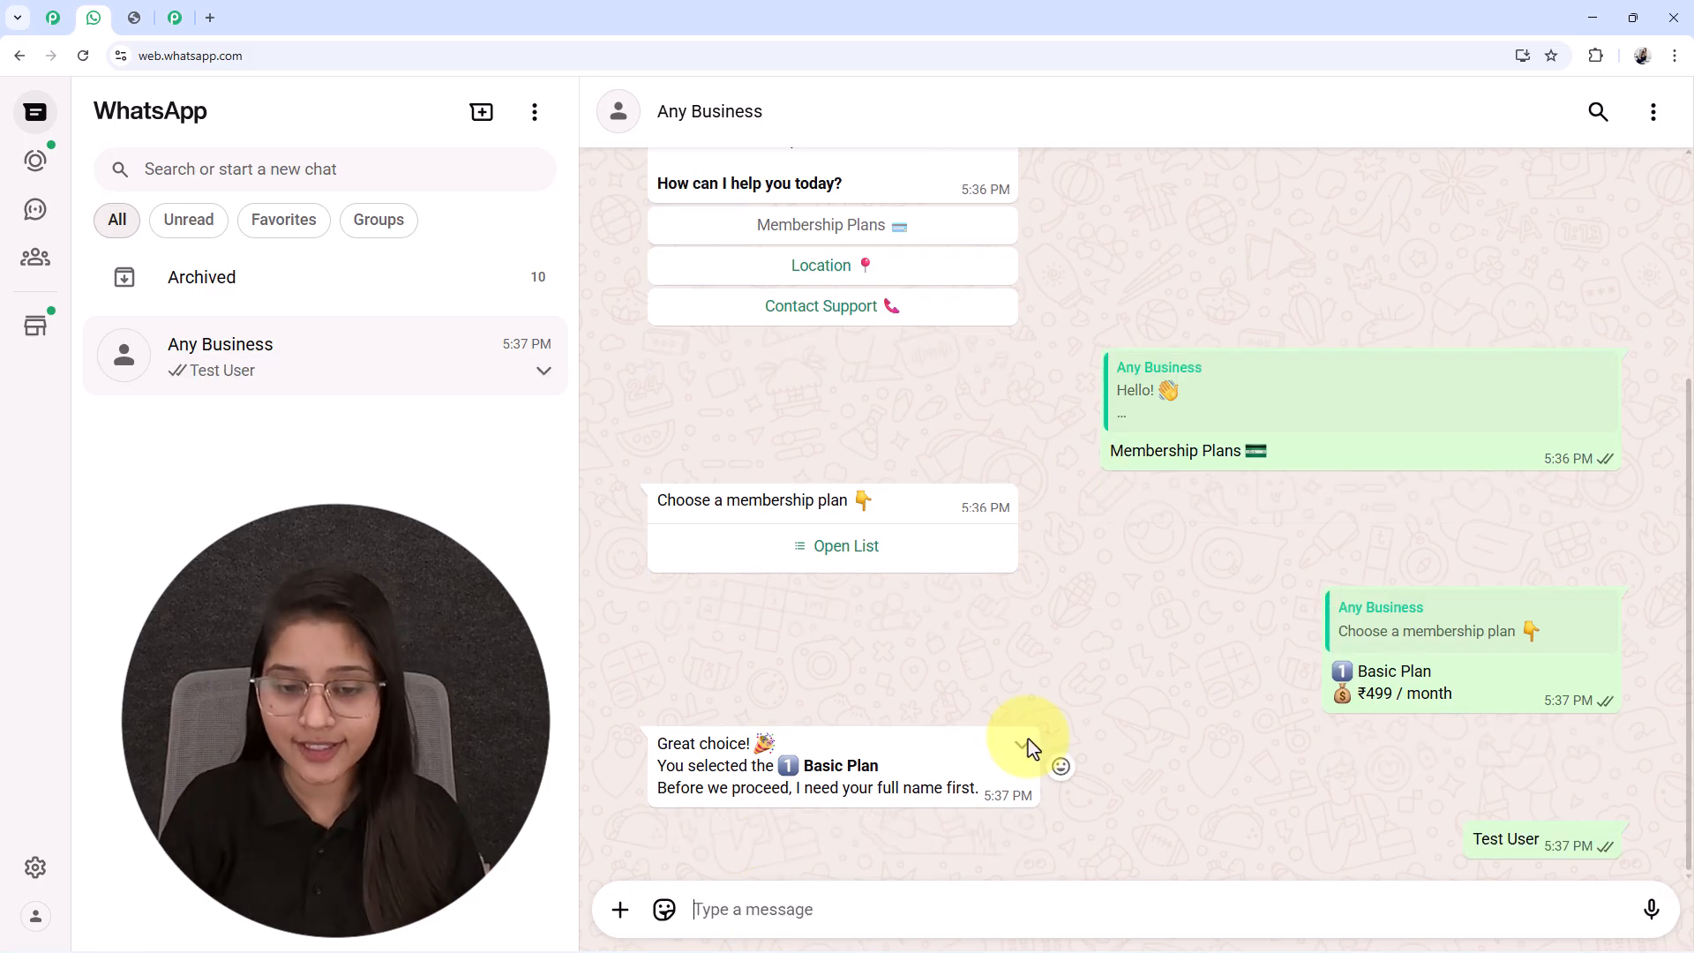
Send the customer's contact number, followed by 21/12/2025 as the membership start date
text(898989899)
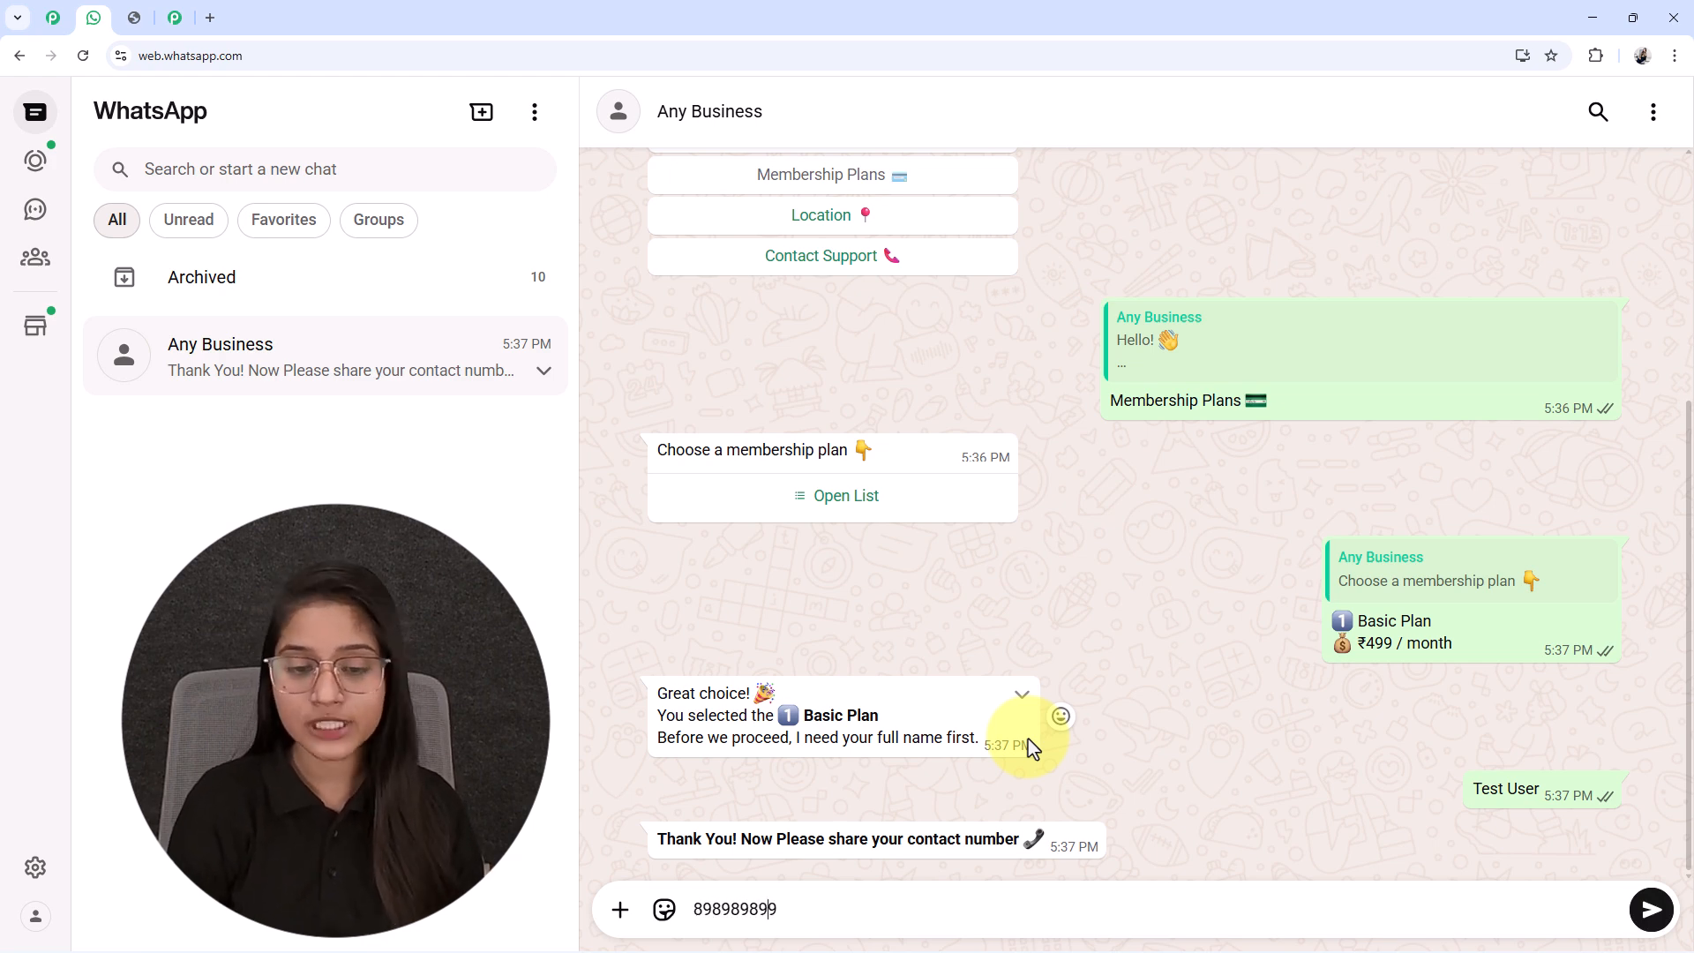
key(Return)
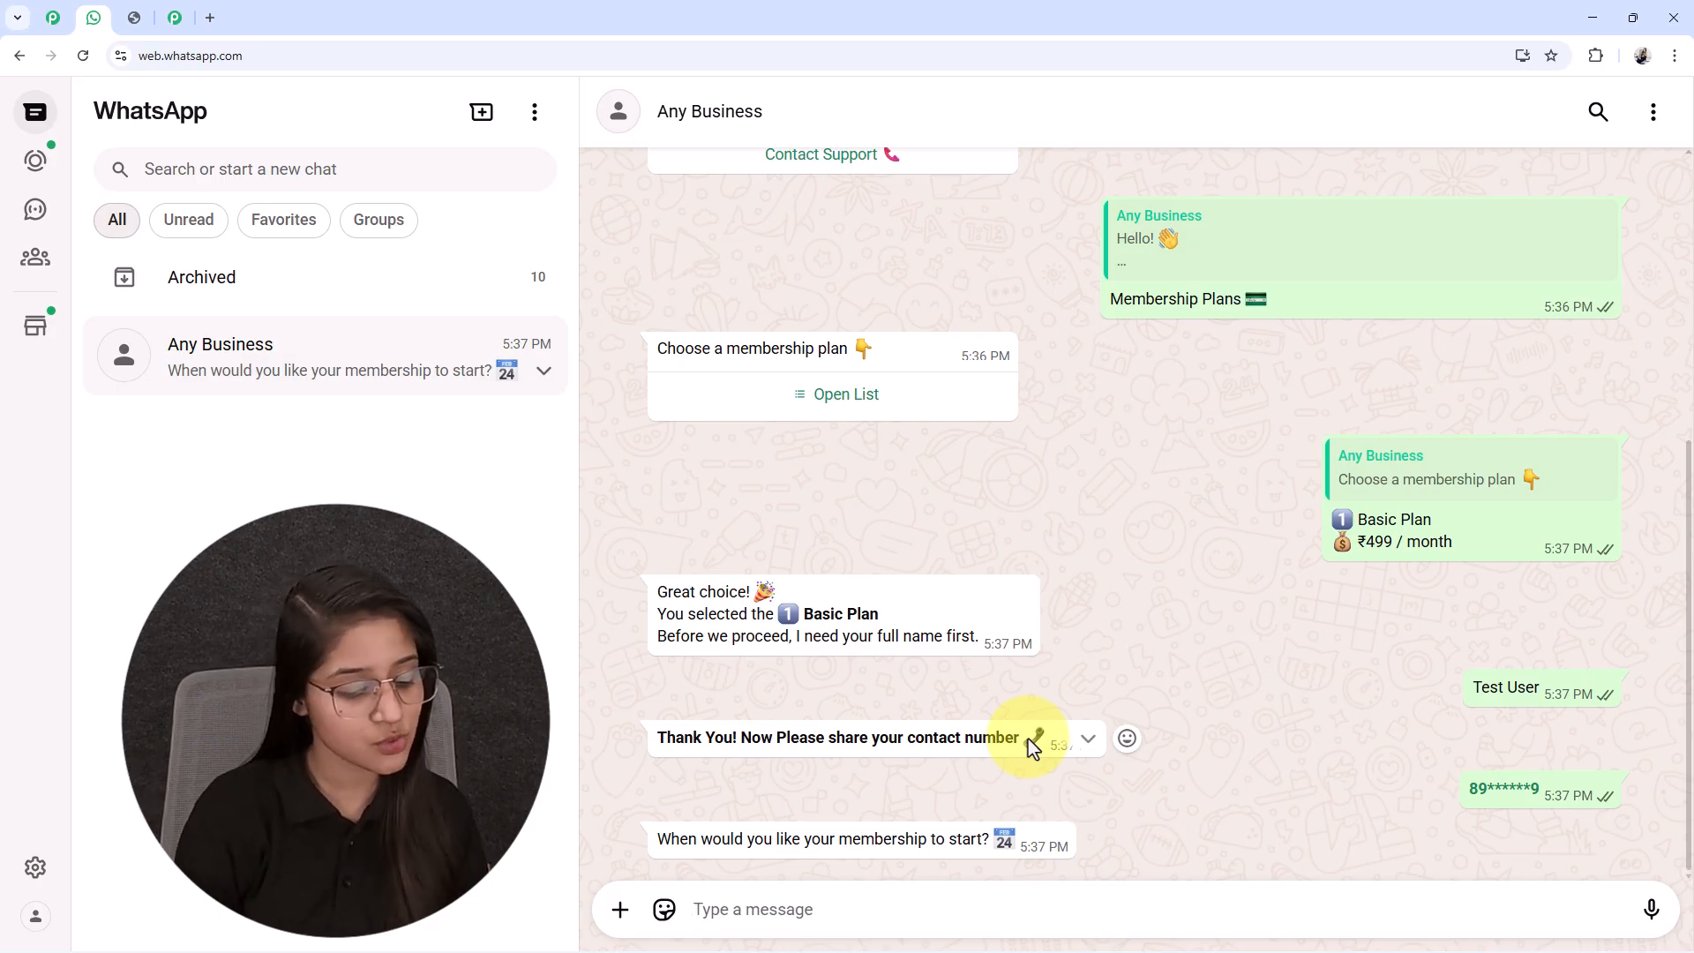
text(21/12)
text(/2025)
key(Return)
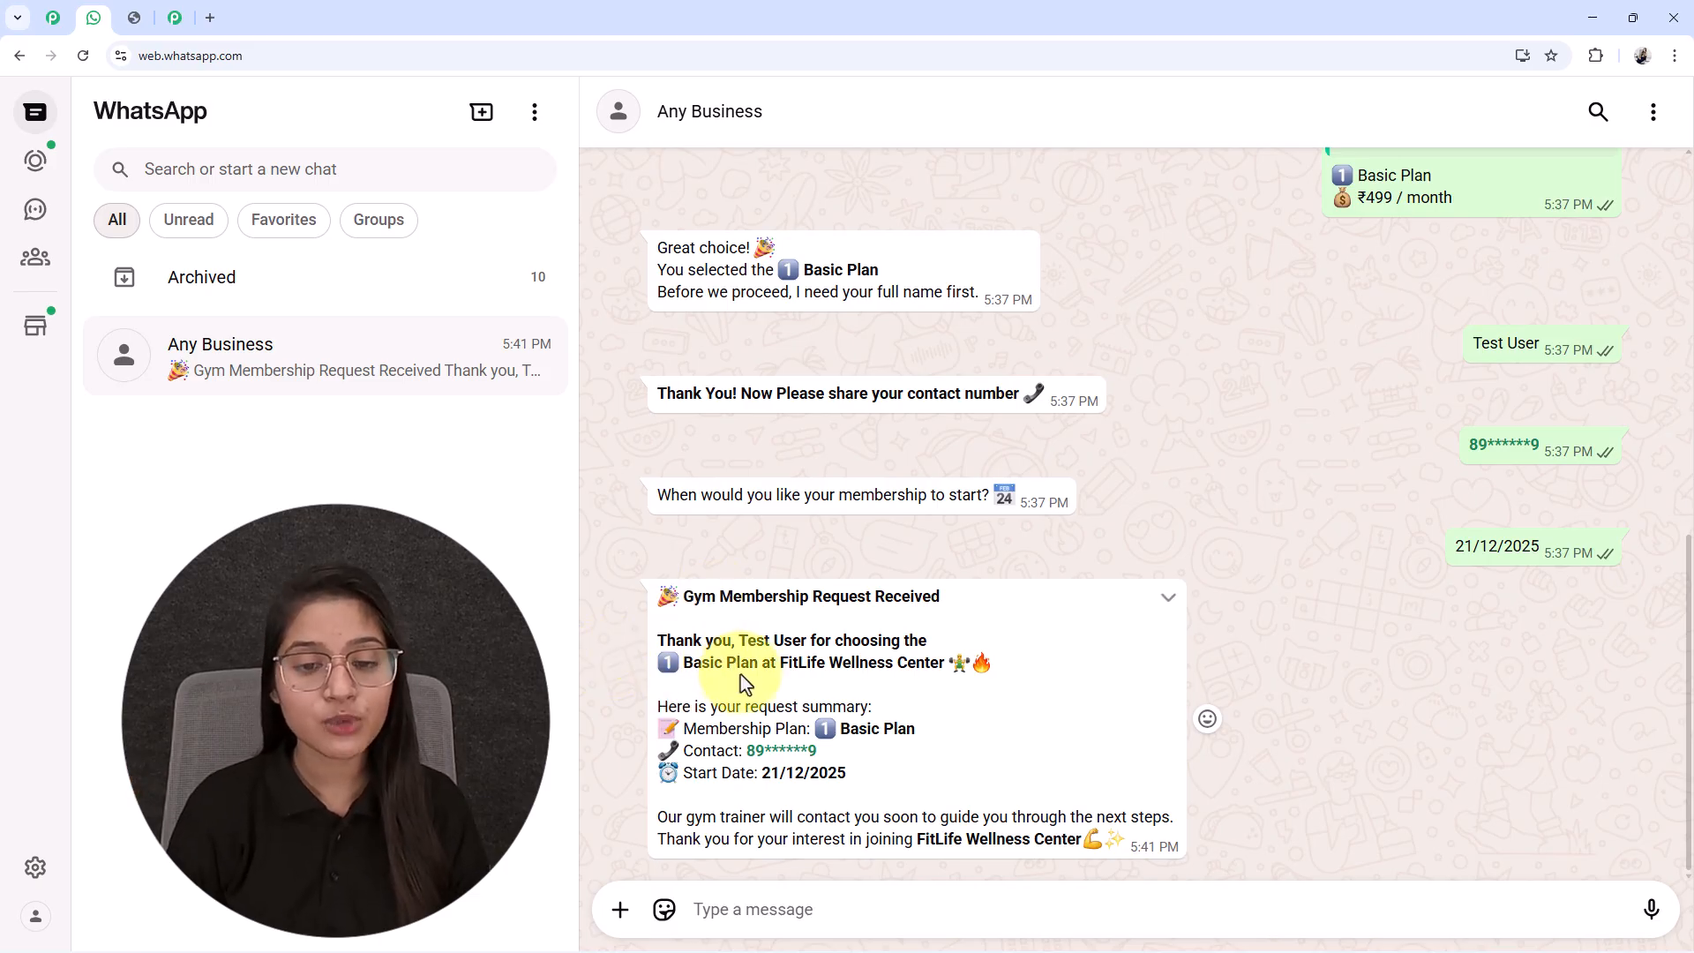
Review the chosen plan in the membership request confirmation and view the coupon offer image in its own browser tab
drag(759, 668, 648, 662)
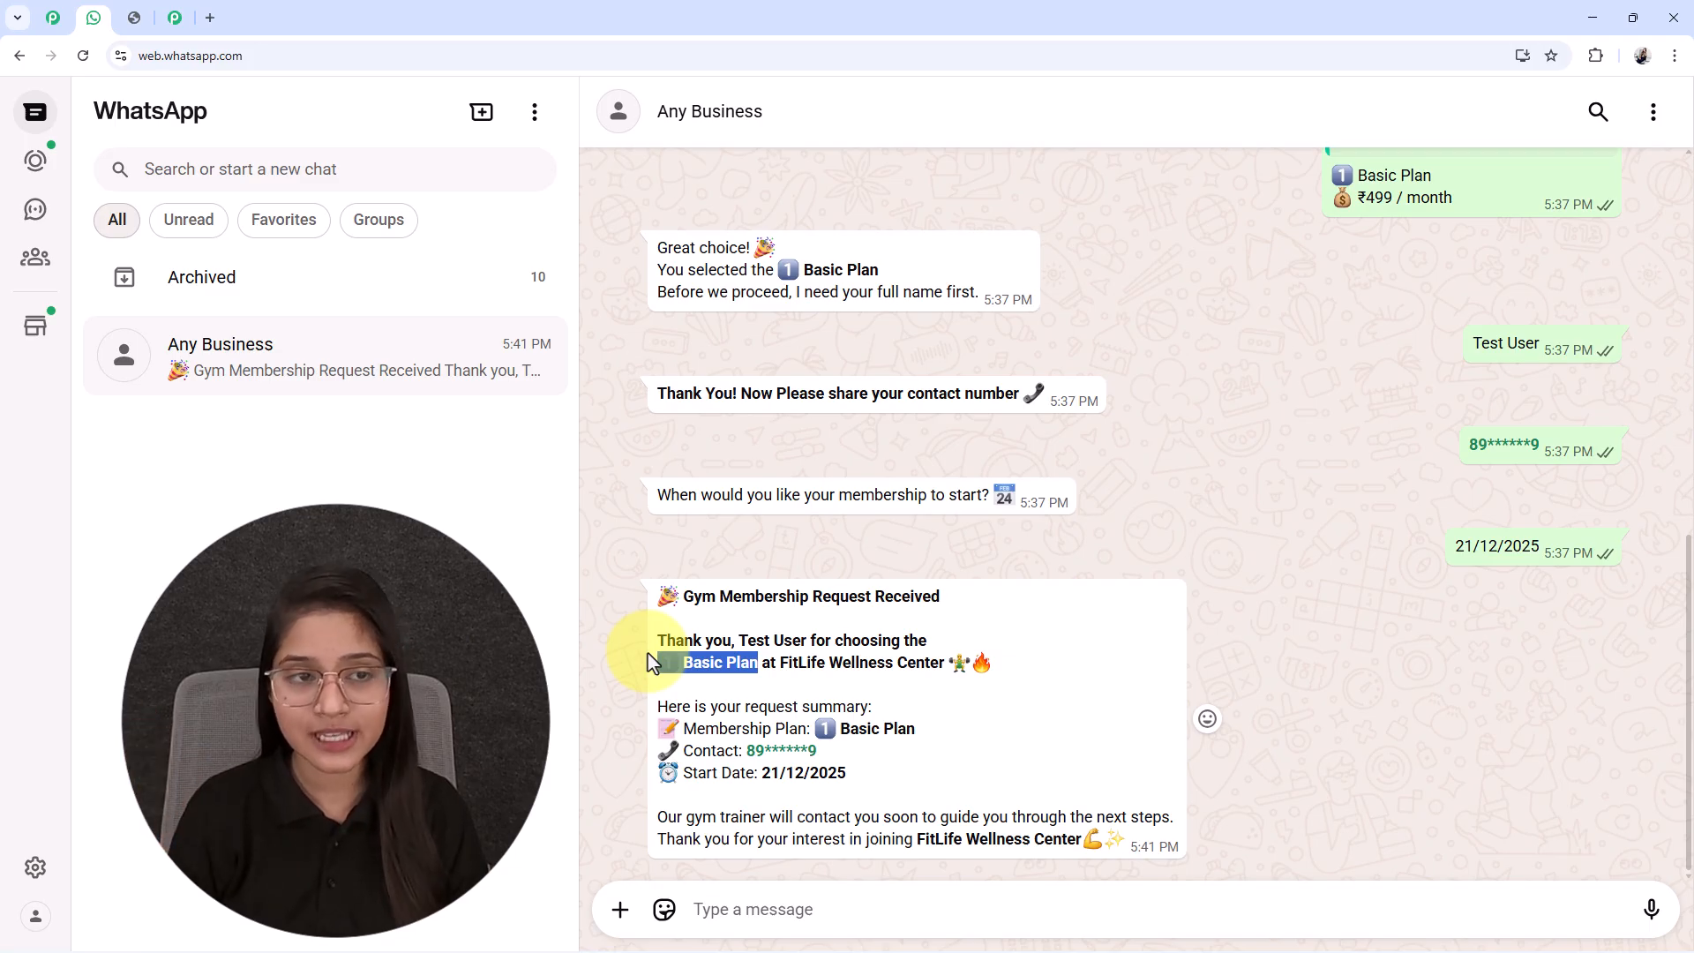
click(748, 635)
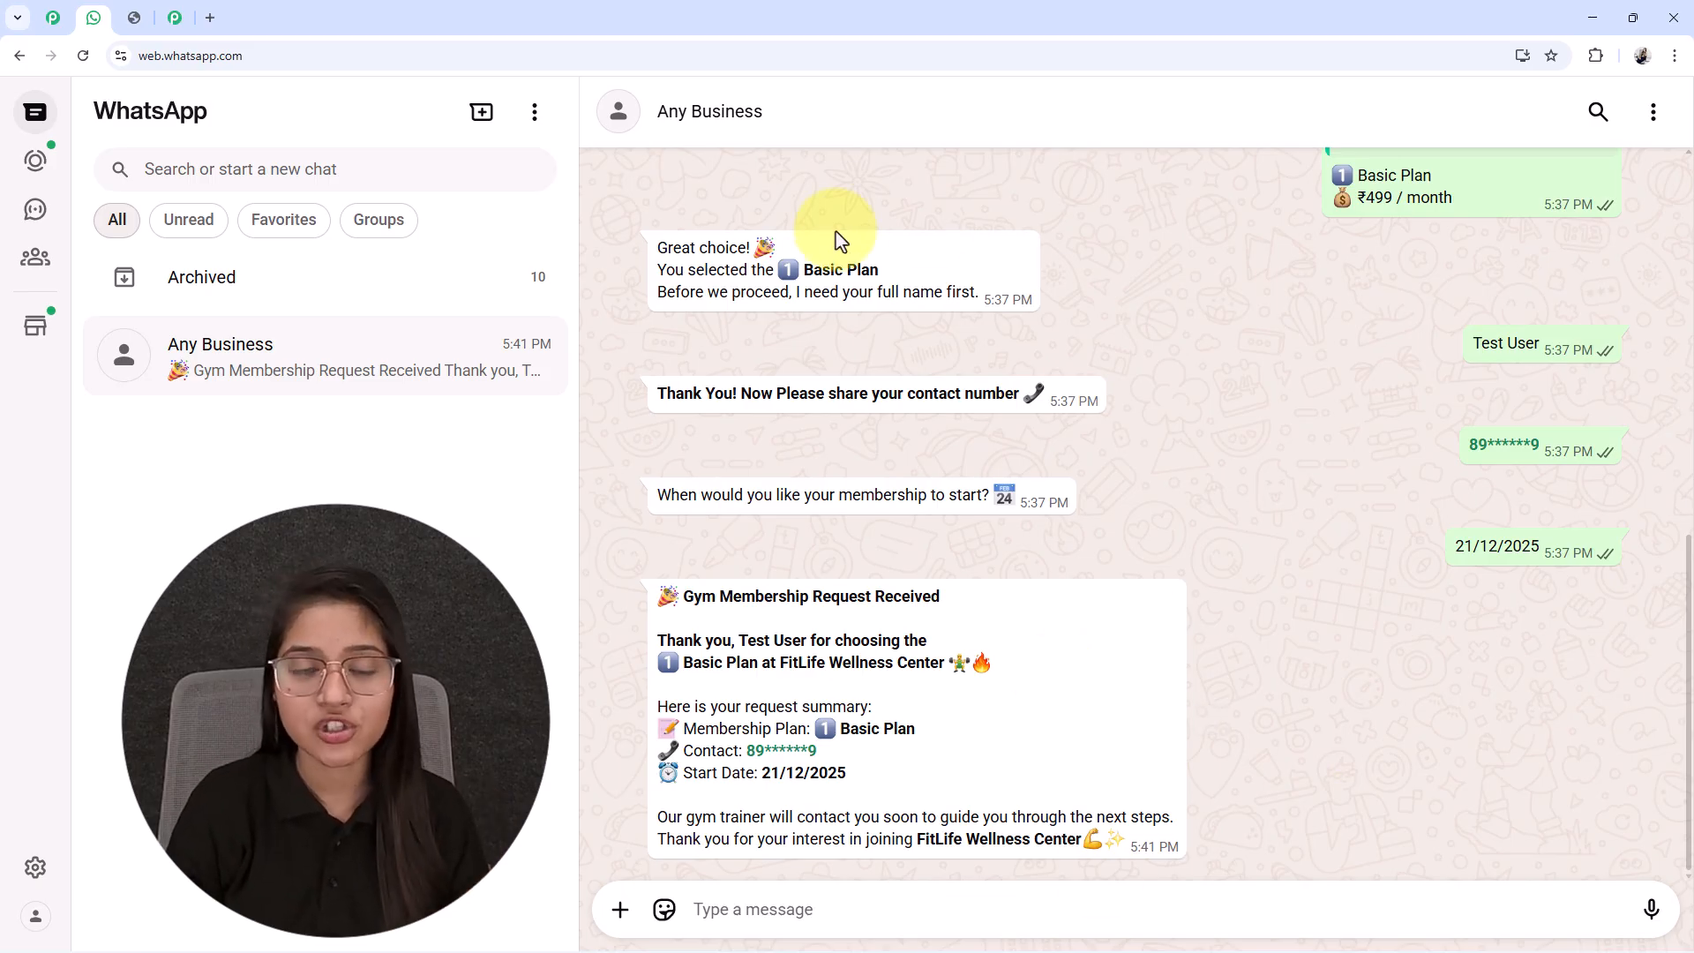
click(134, 20)
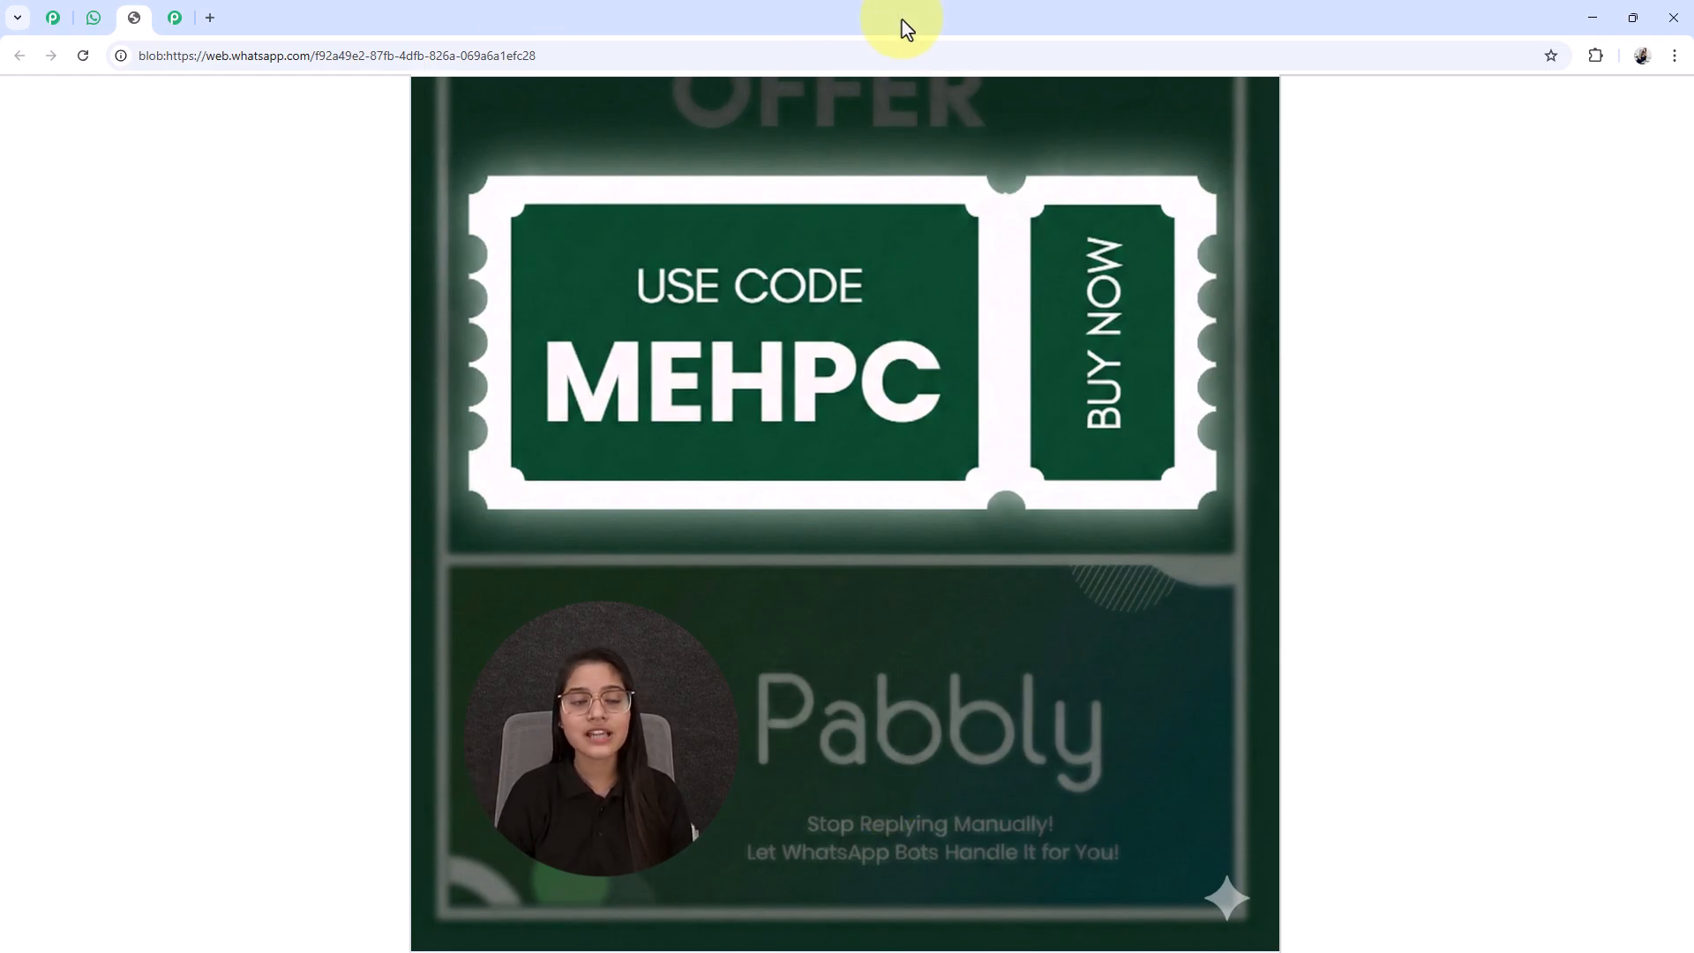
click(98, 18)
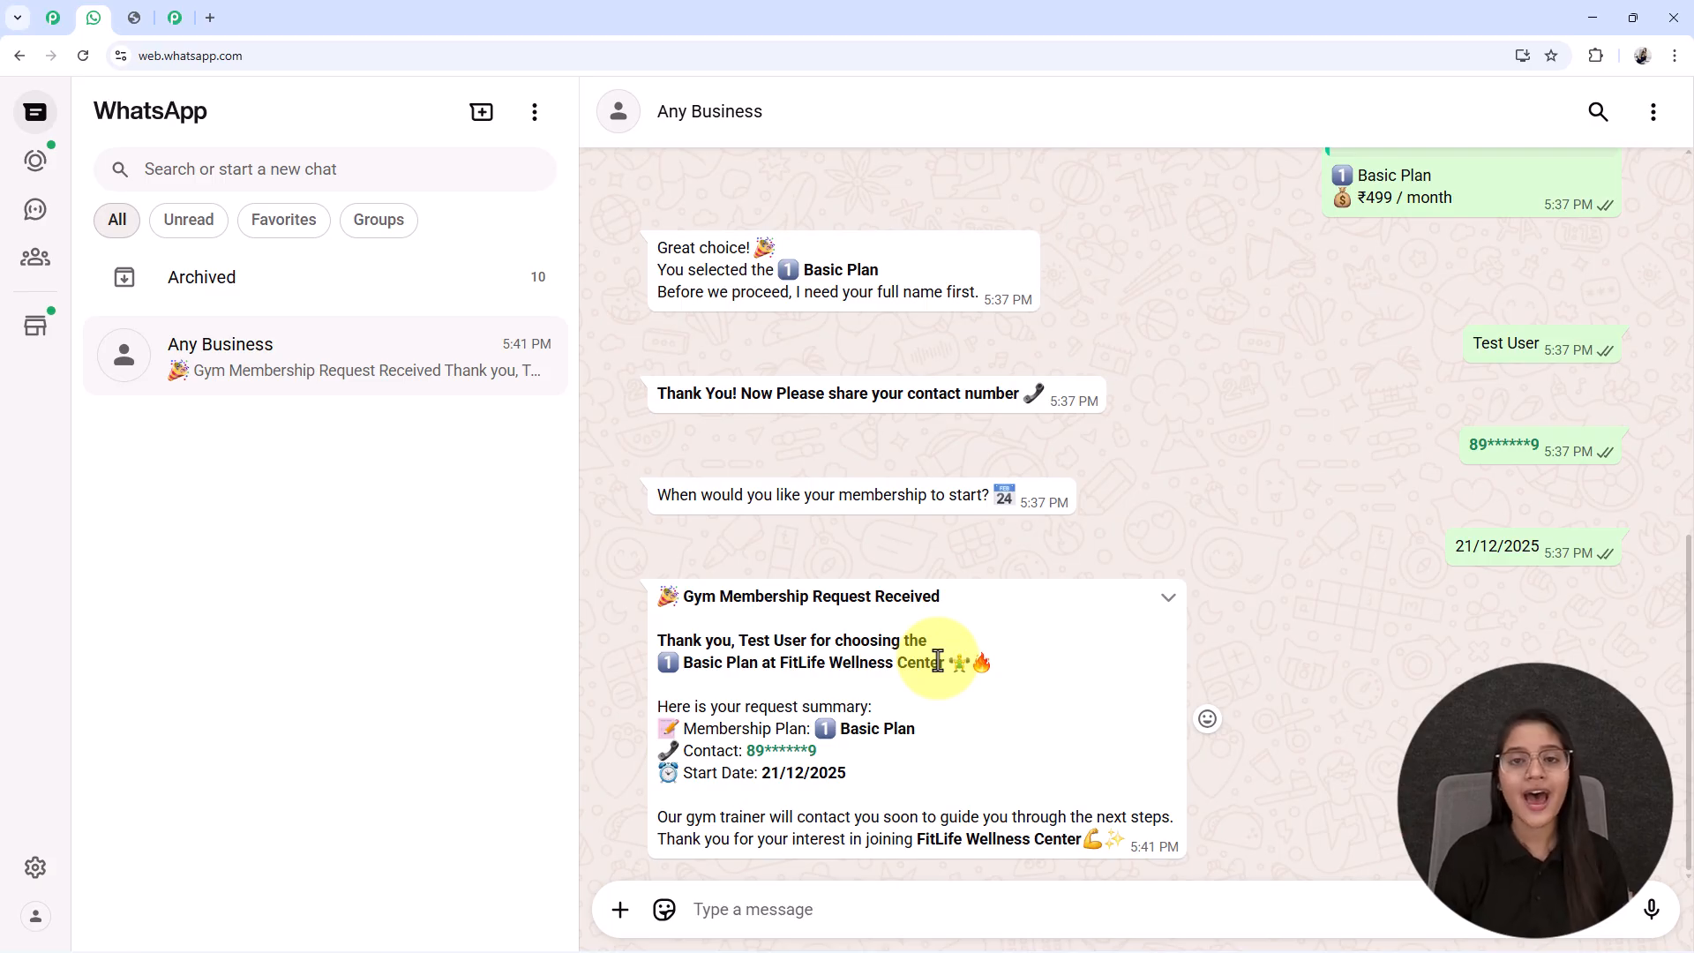
Open pabbly.com/chatflow in a new browser tab and look over the landing page
click(210, 18)
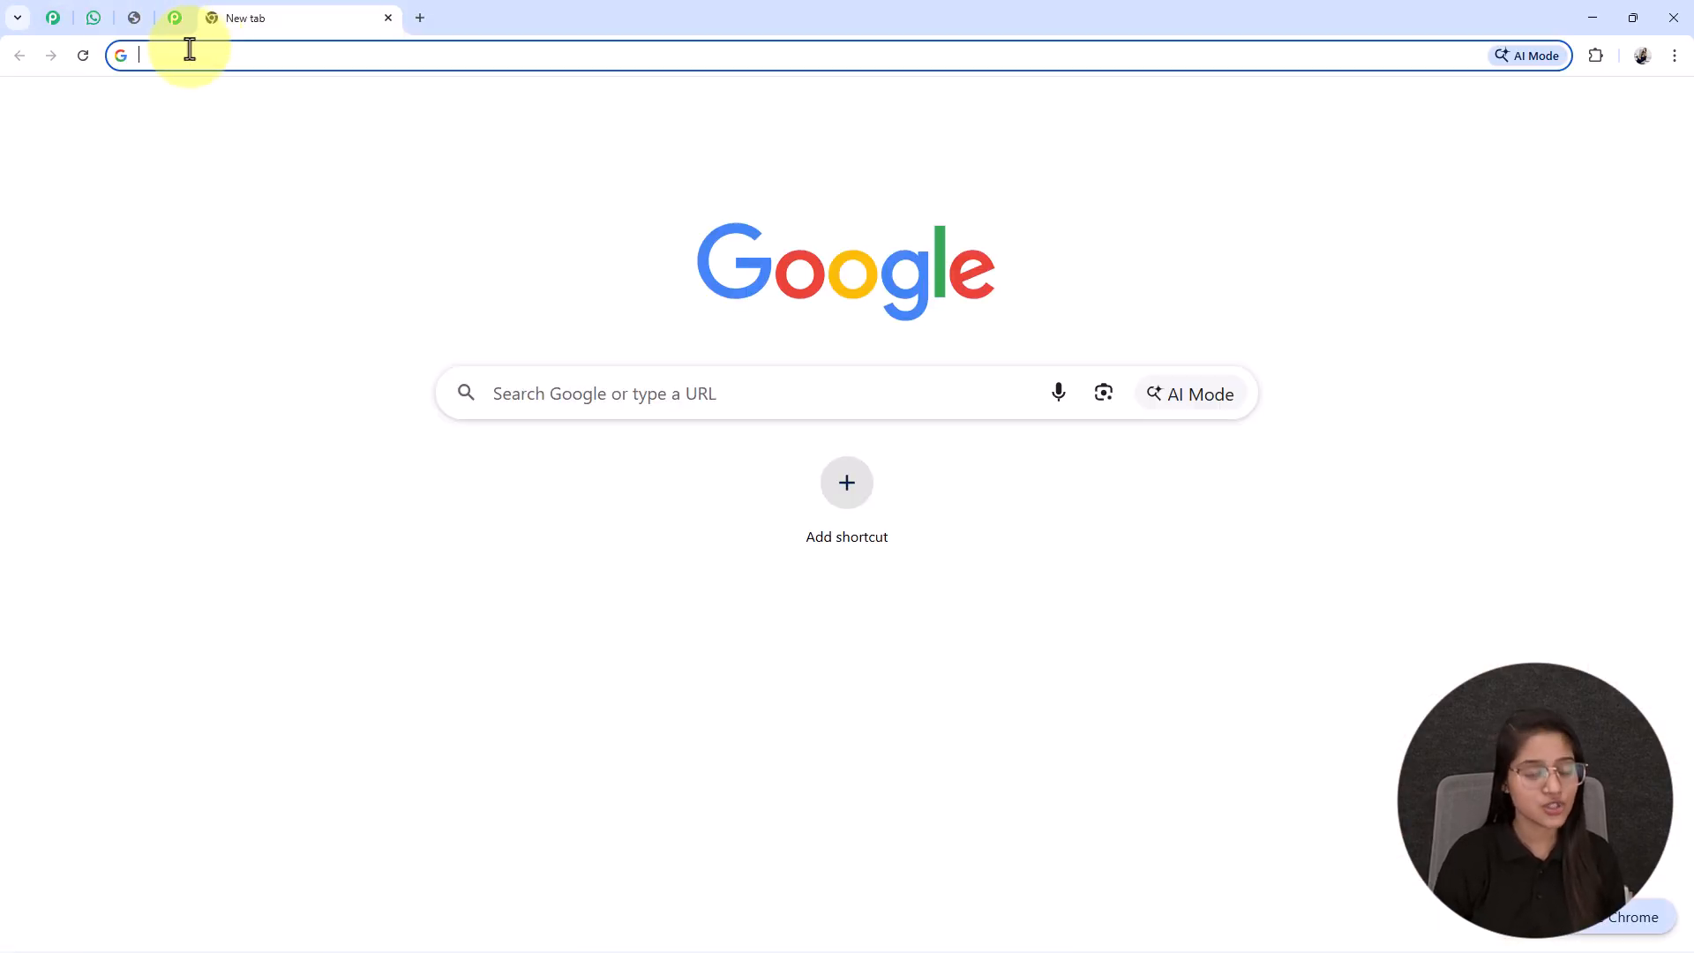
text(pabbly.com/chatflow)
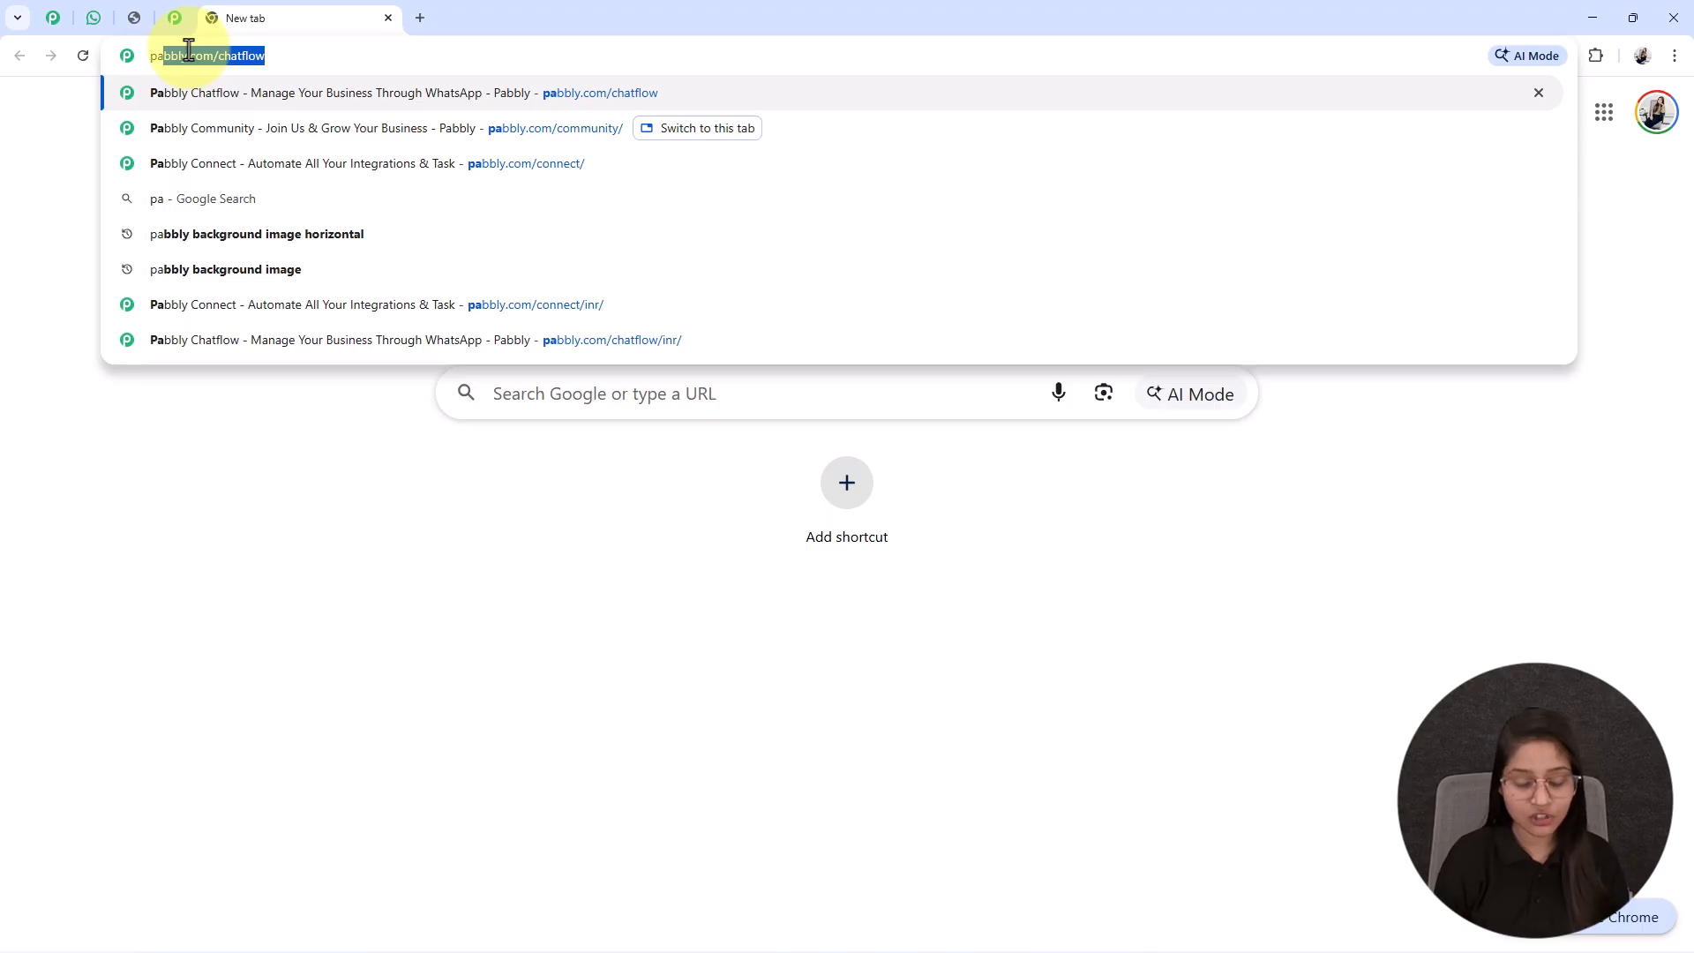
key(Right)
key(Return)
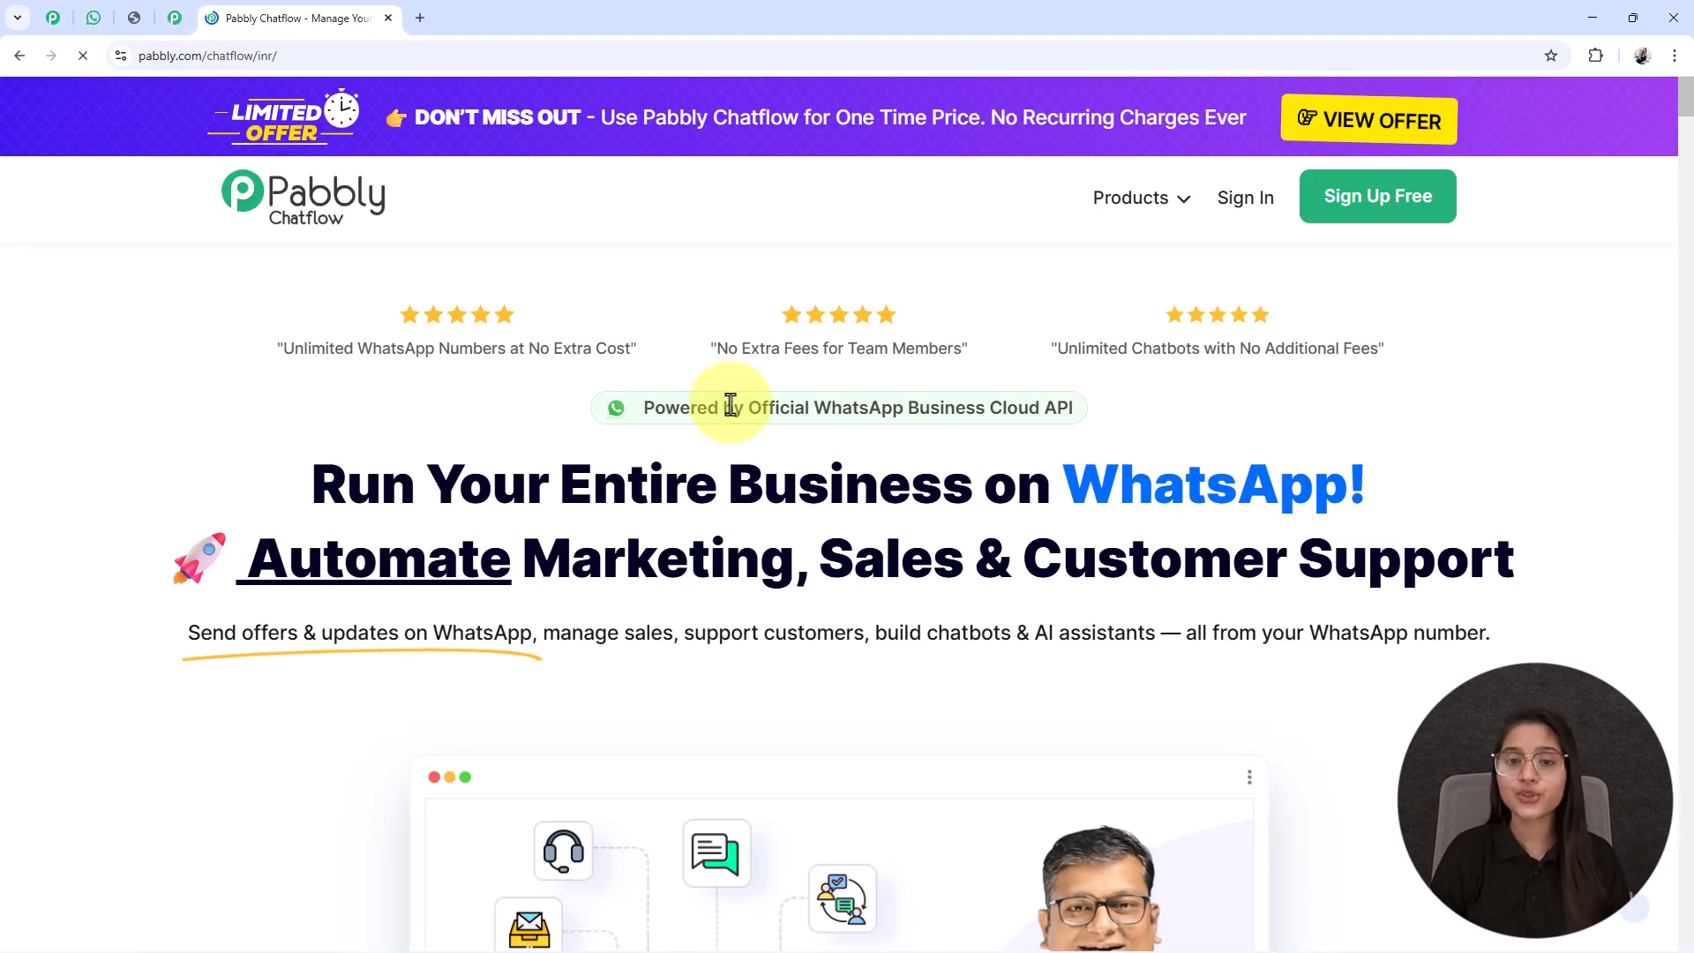
scroll(730, 450, down, 3)
scroll(728, 477, down, 2)
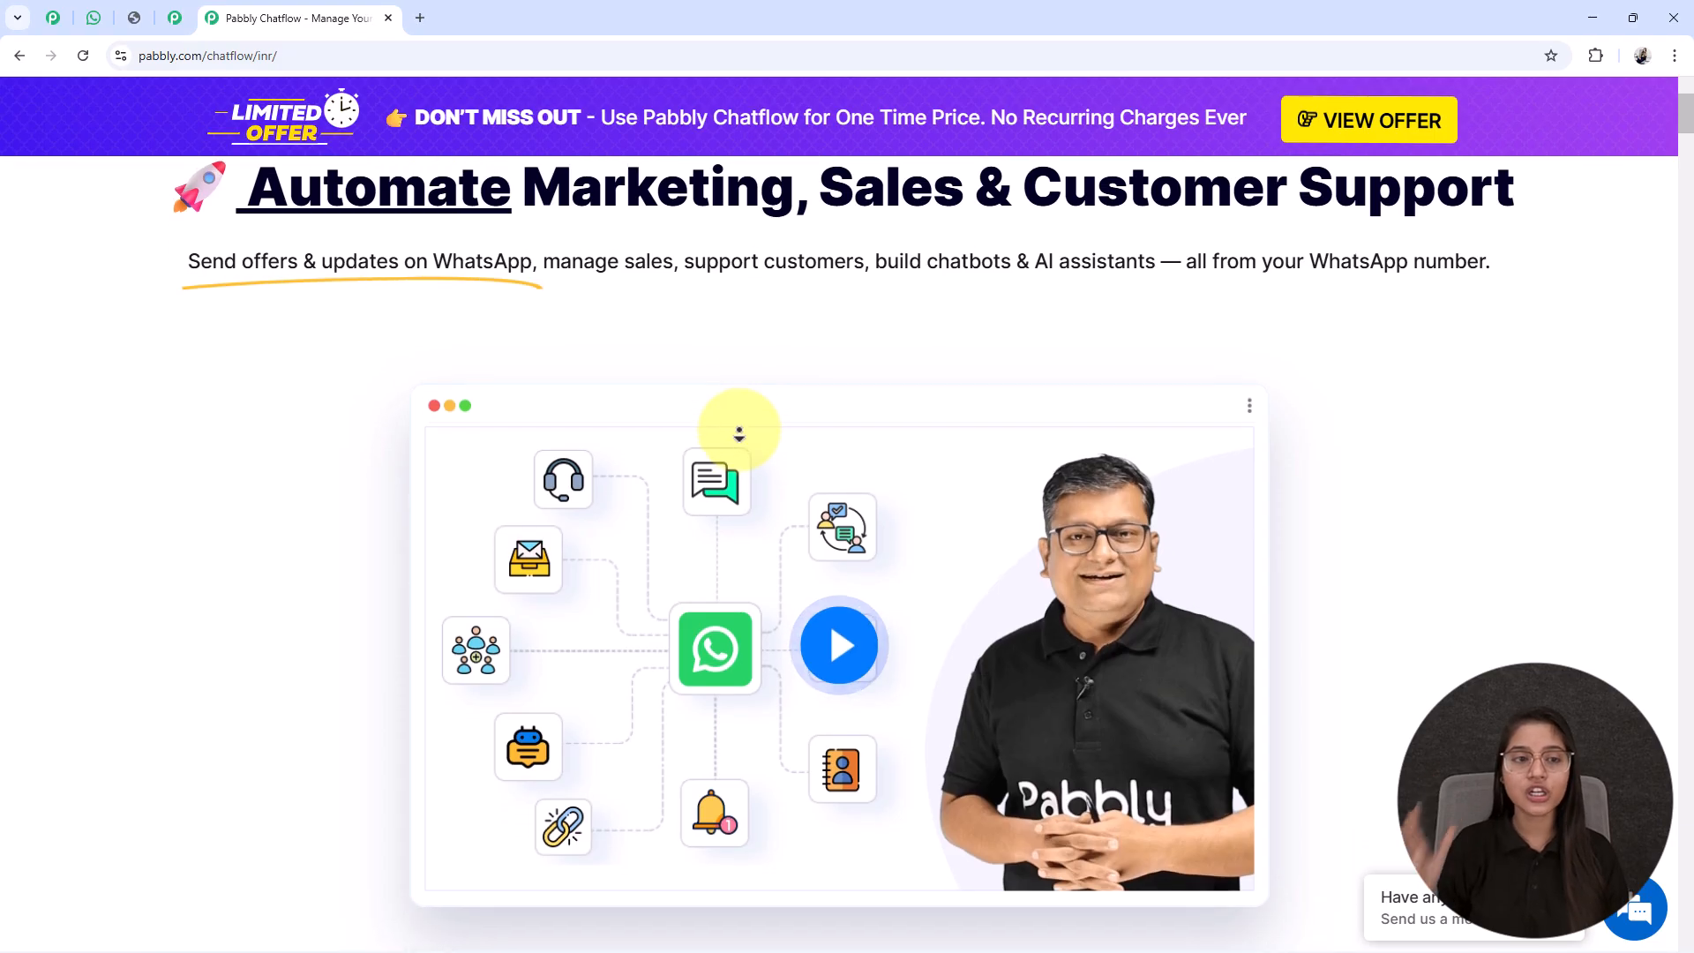
scroll(740, 433, down, 1)
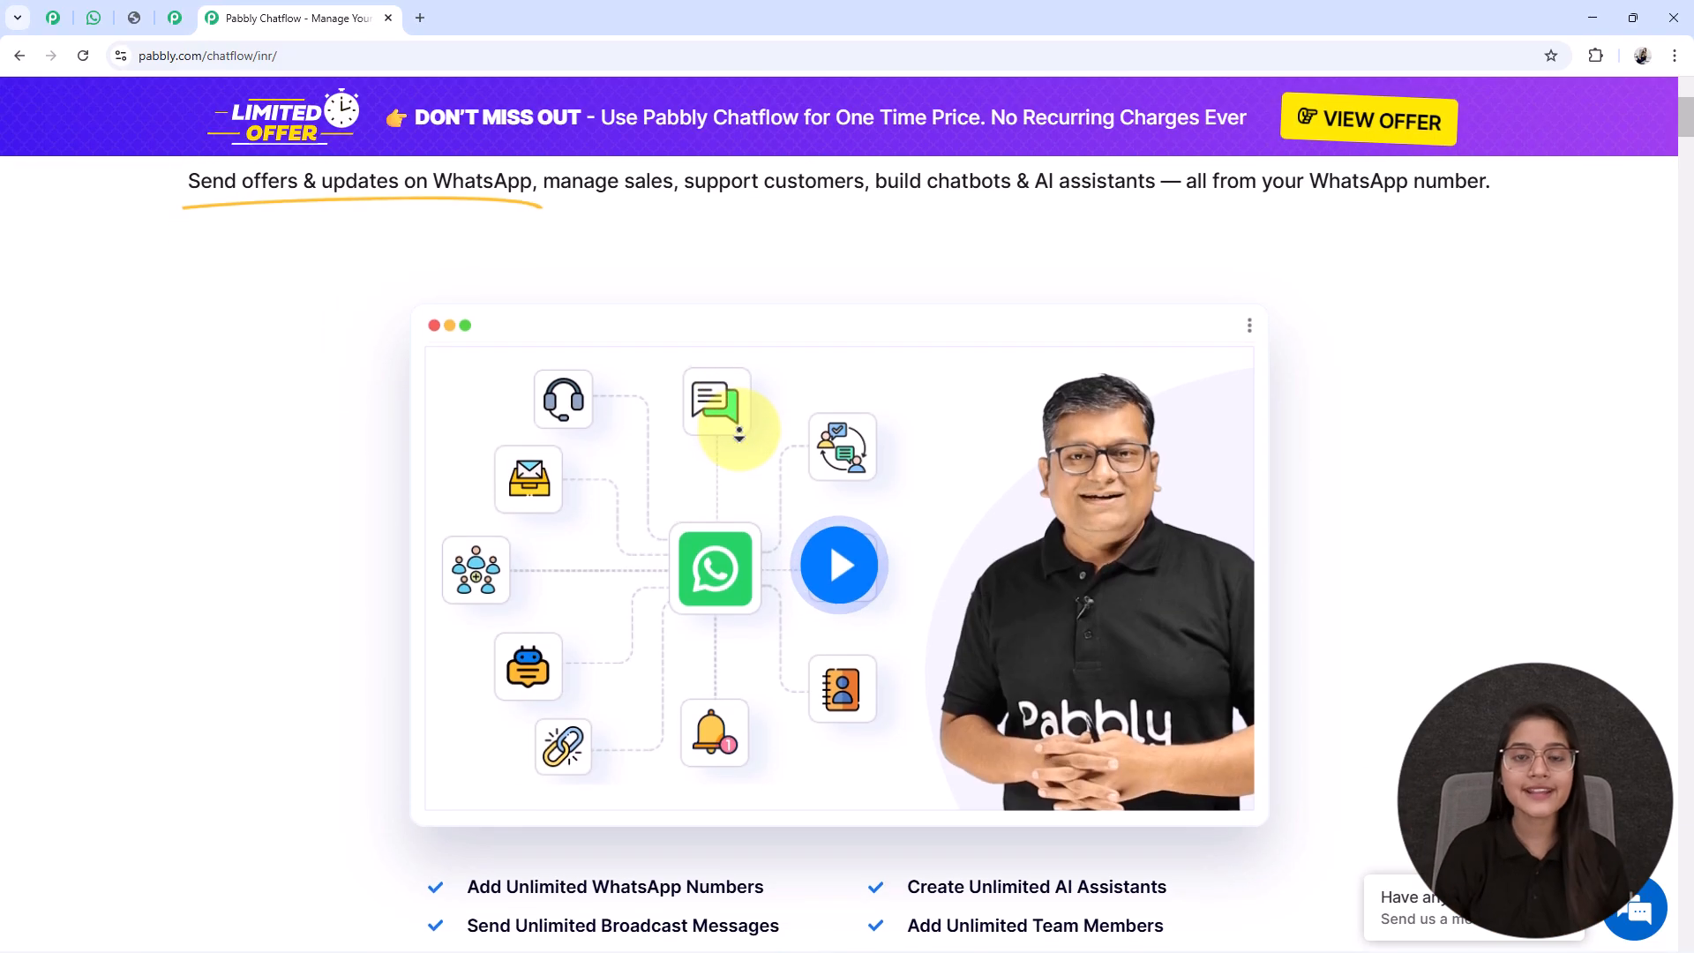
scroll(740, 433, down, 1)
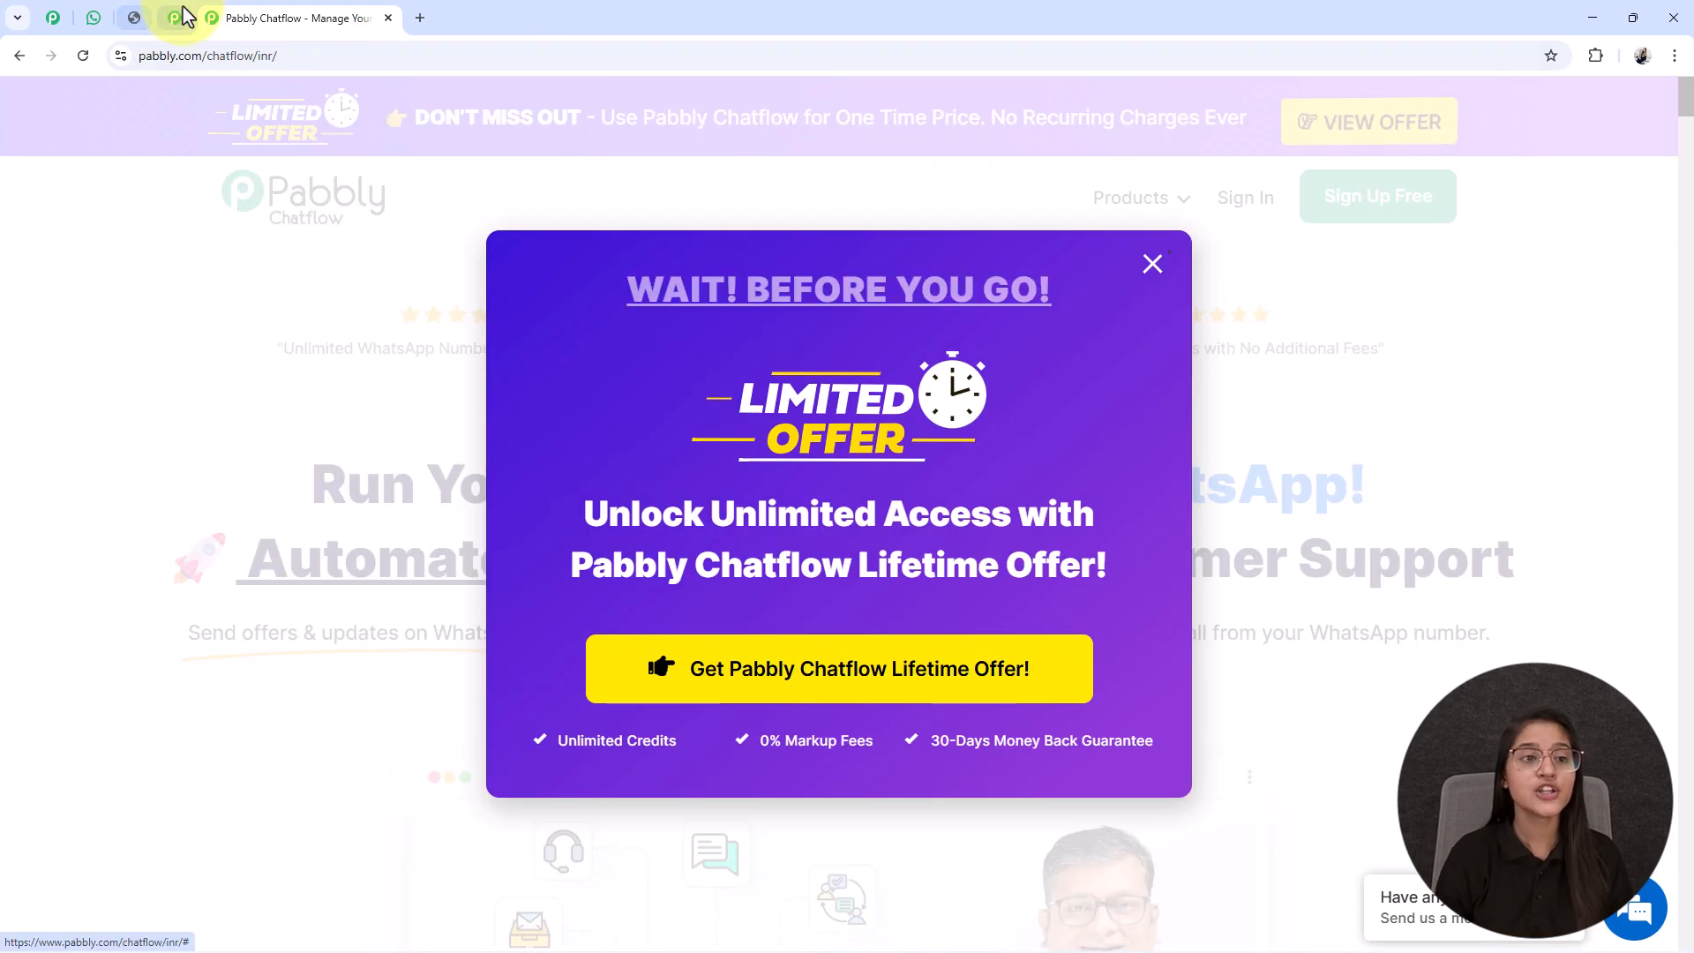
View the join section of the Pabbly Community page
click(179, 18)
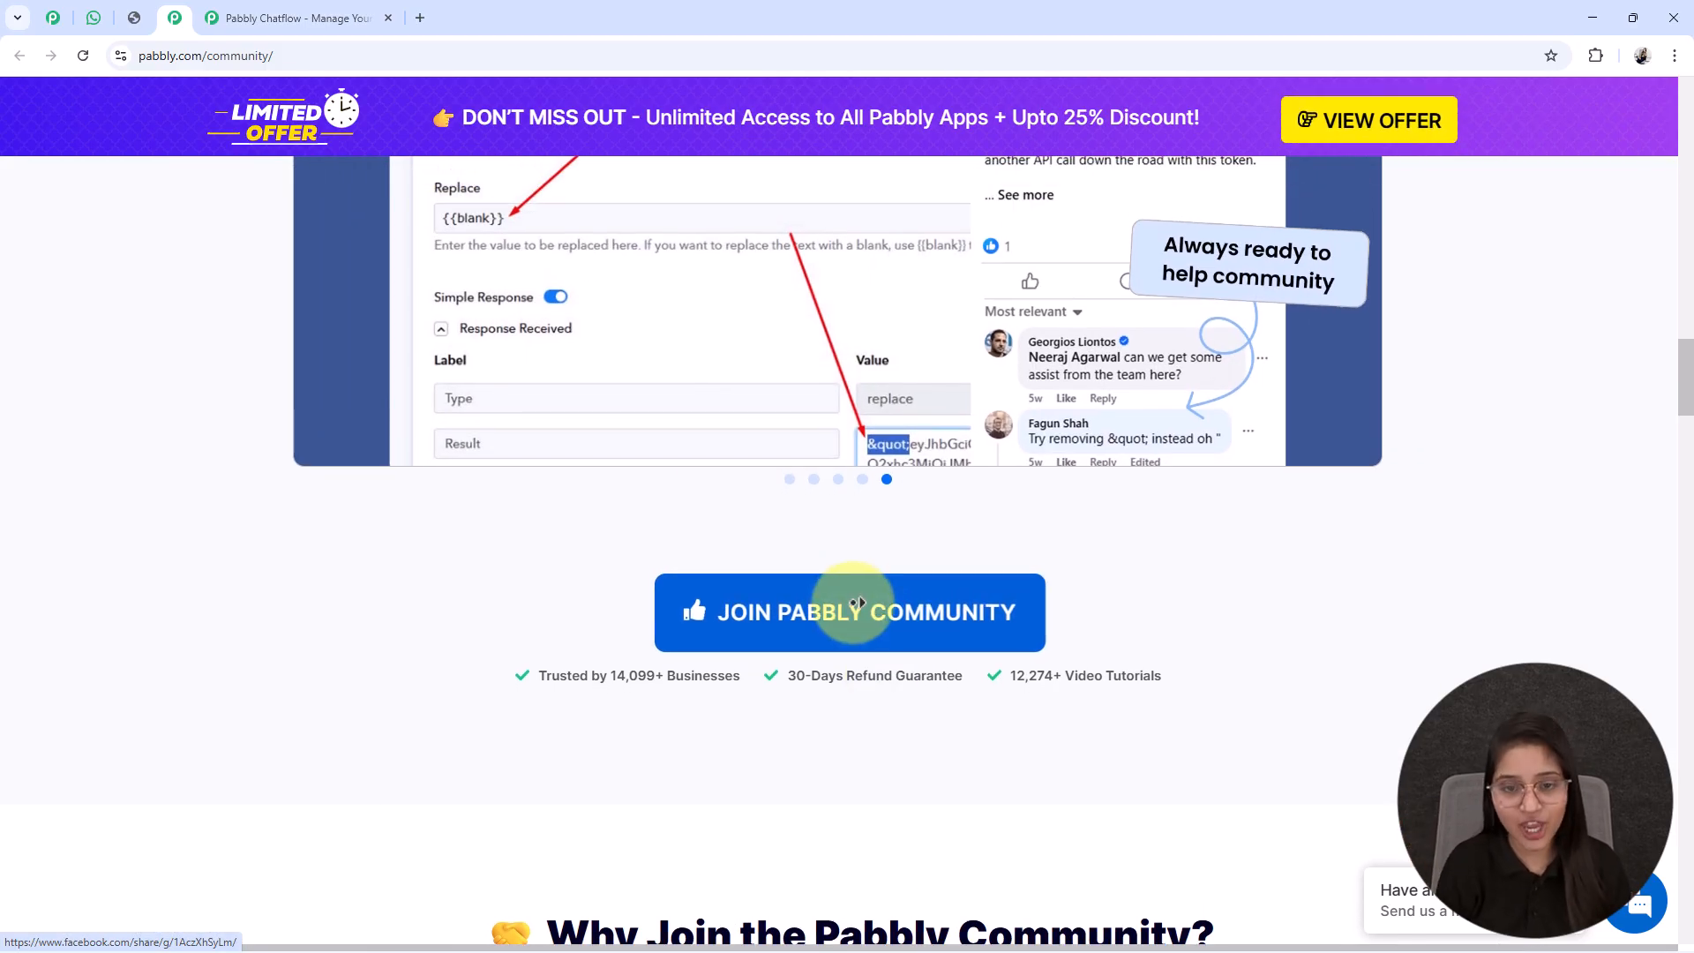
middle_click(473, 577)
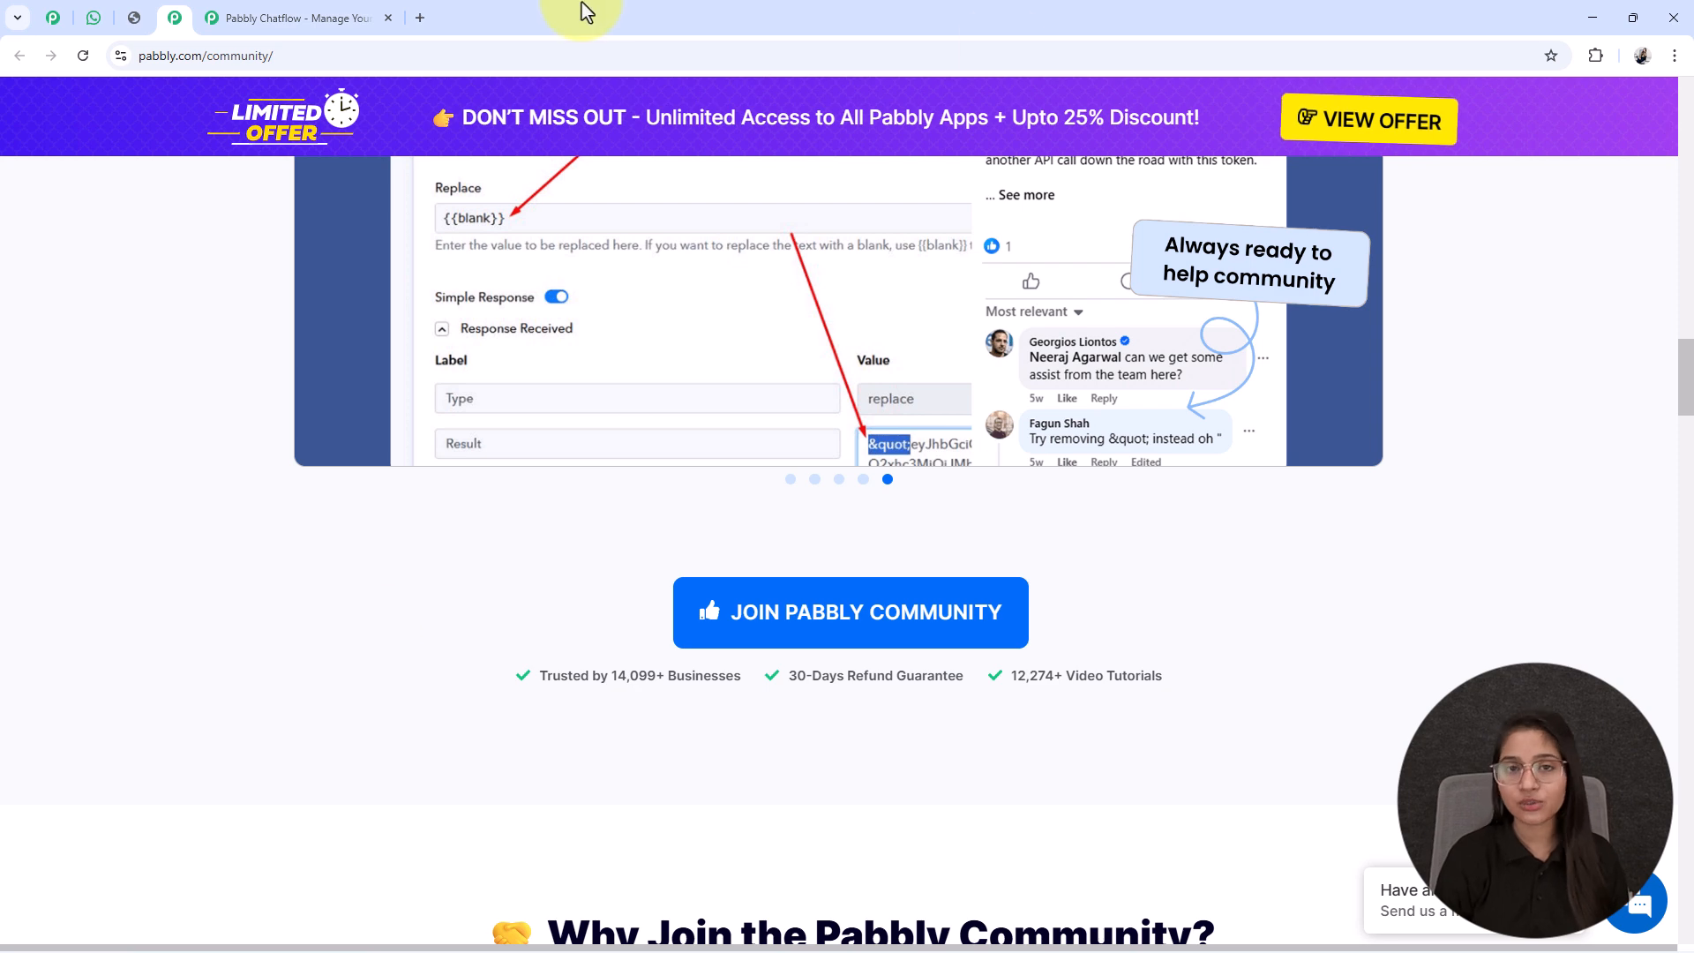
Return to the Chatflow landing page, dismiss the limited offer popup and sign in to the Pabbly account
click(323, 18)
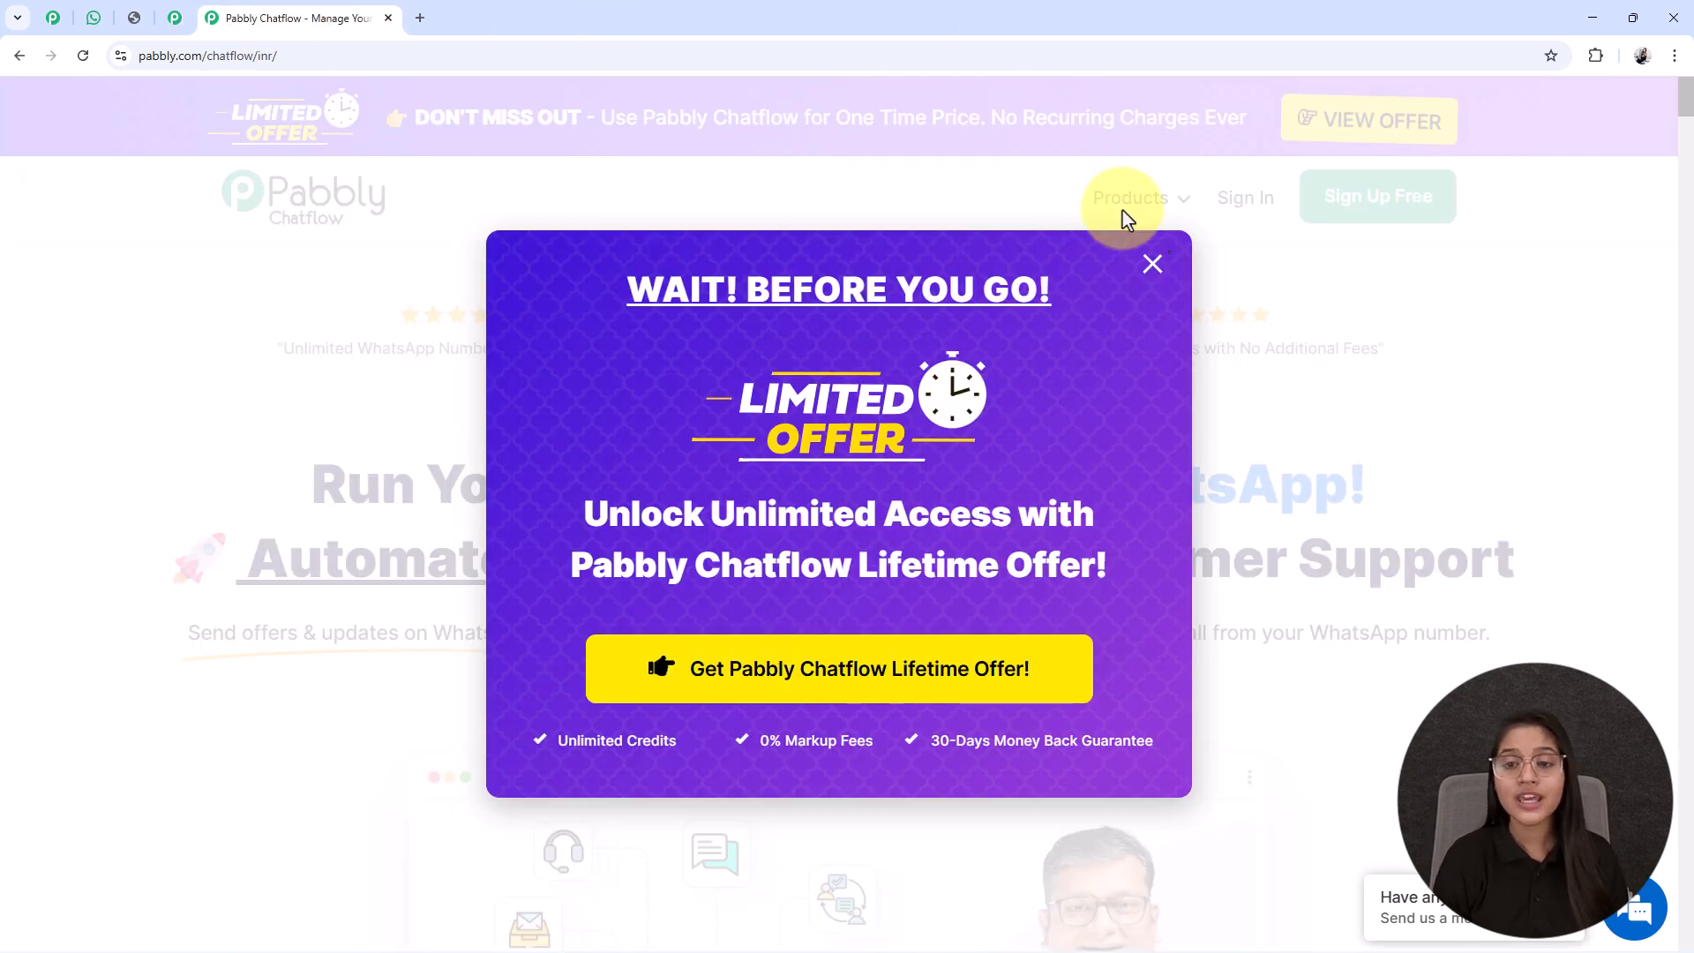
click(1151, 265)
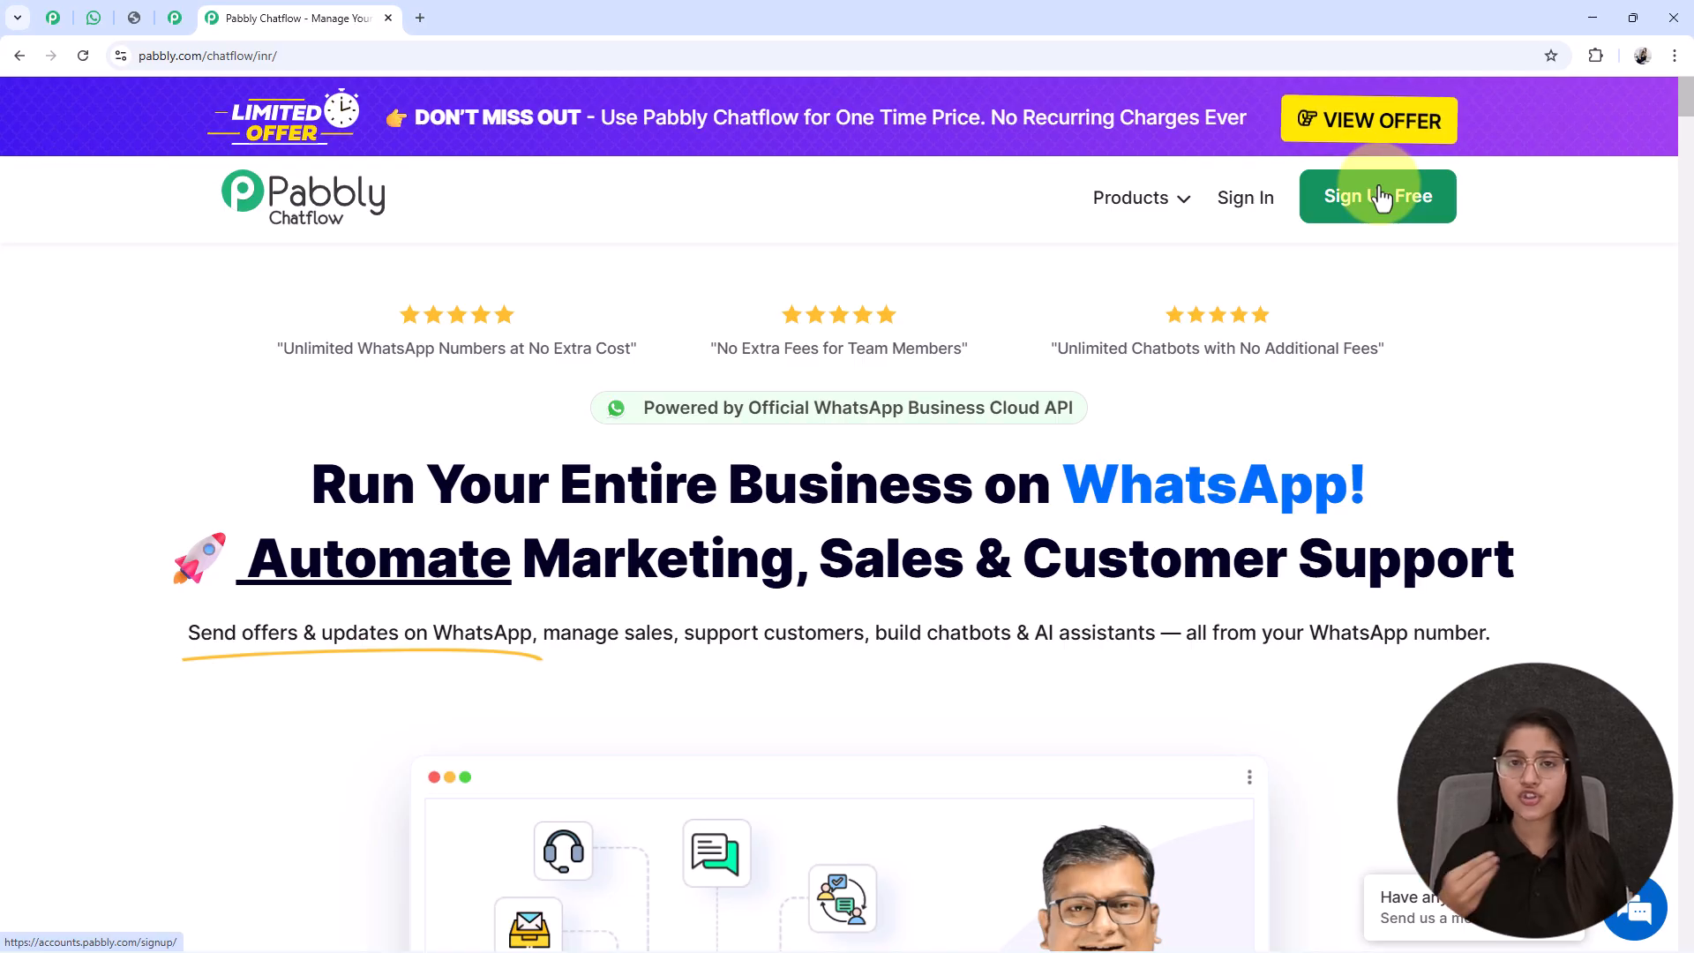
click(1235, 197)
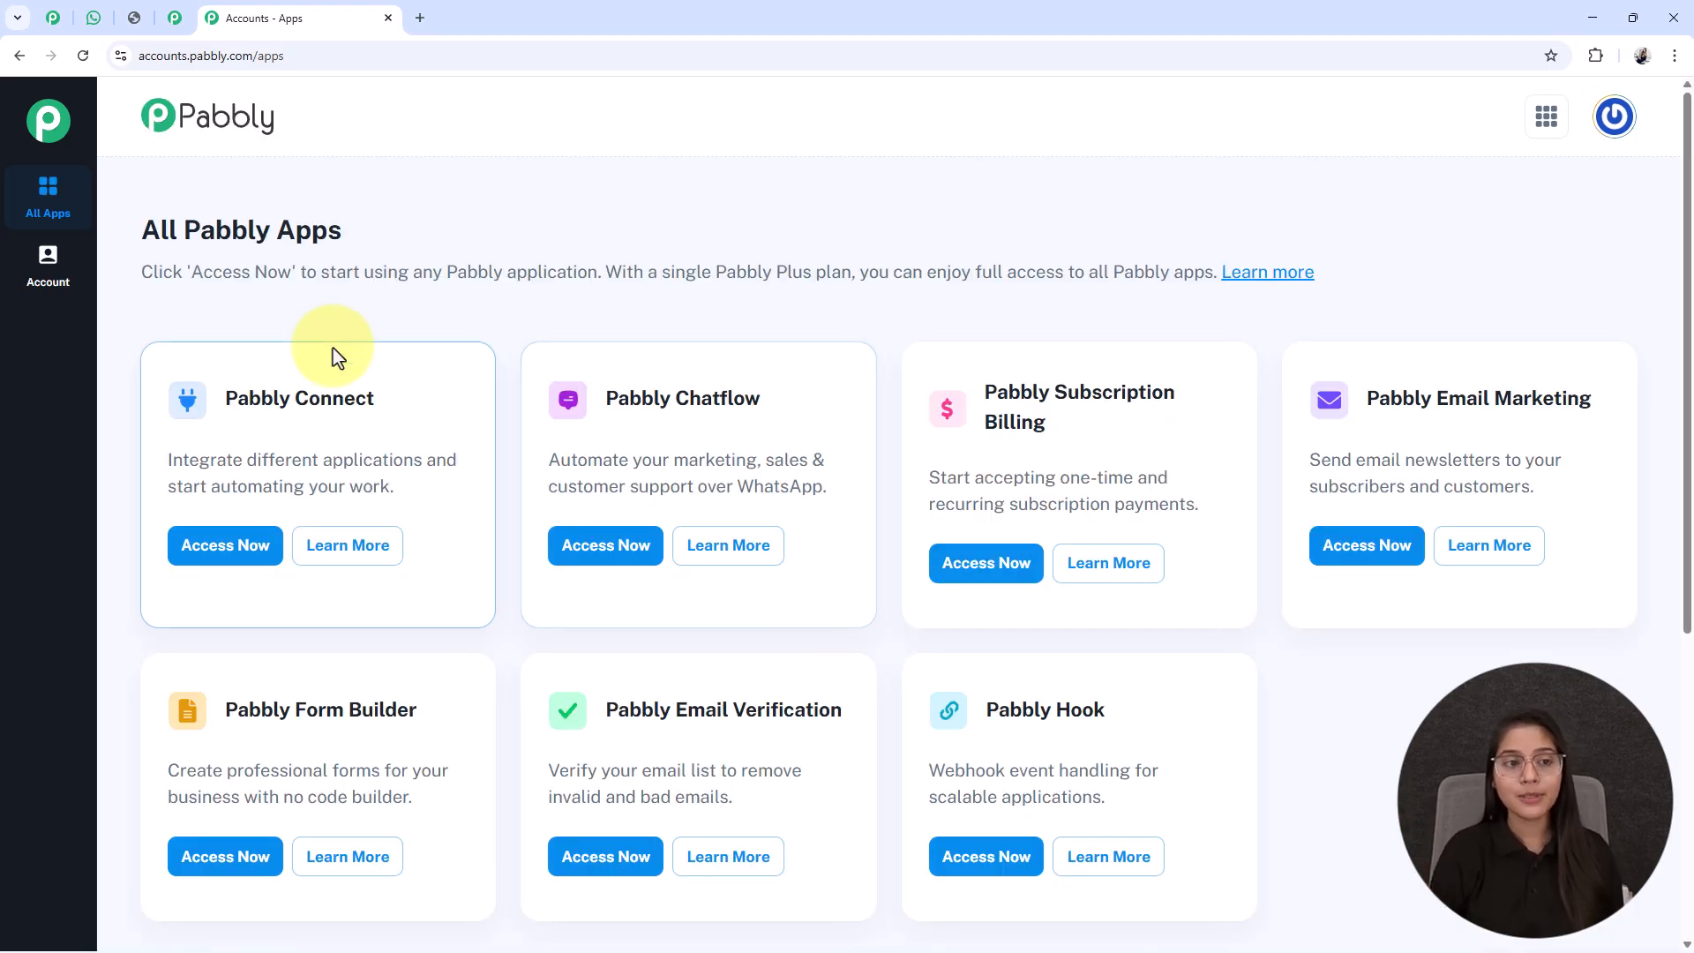
Access the Pabbly Chatflow application from the All Pabbly Apps page
drag(141, 272, 203, 272)
click(431, 256)
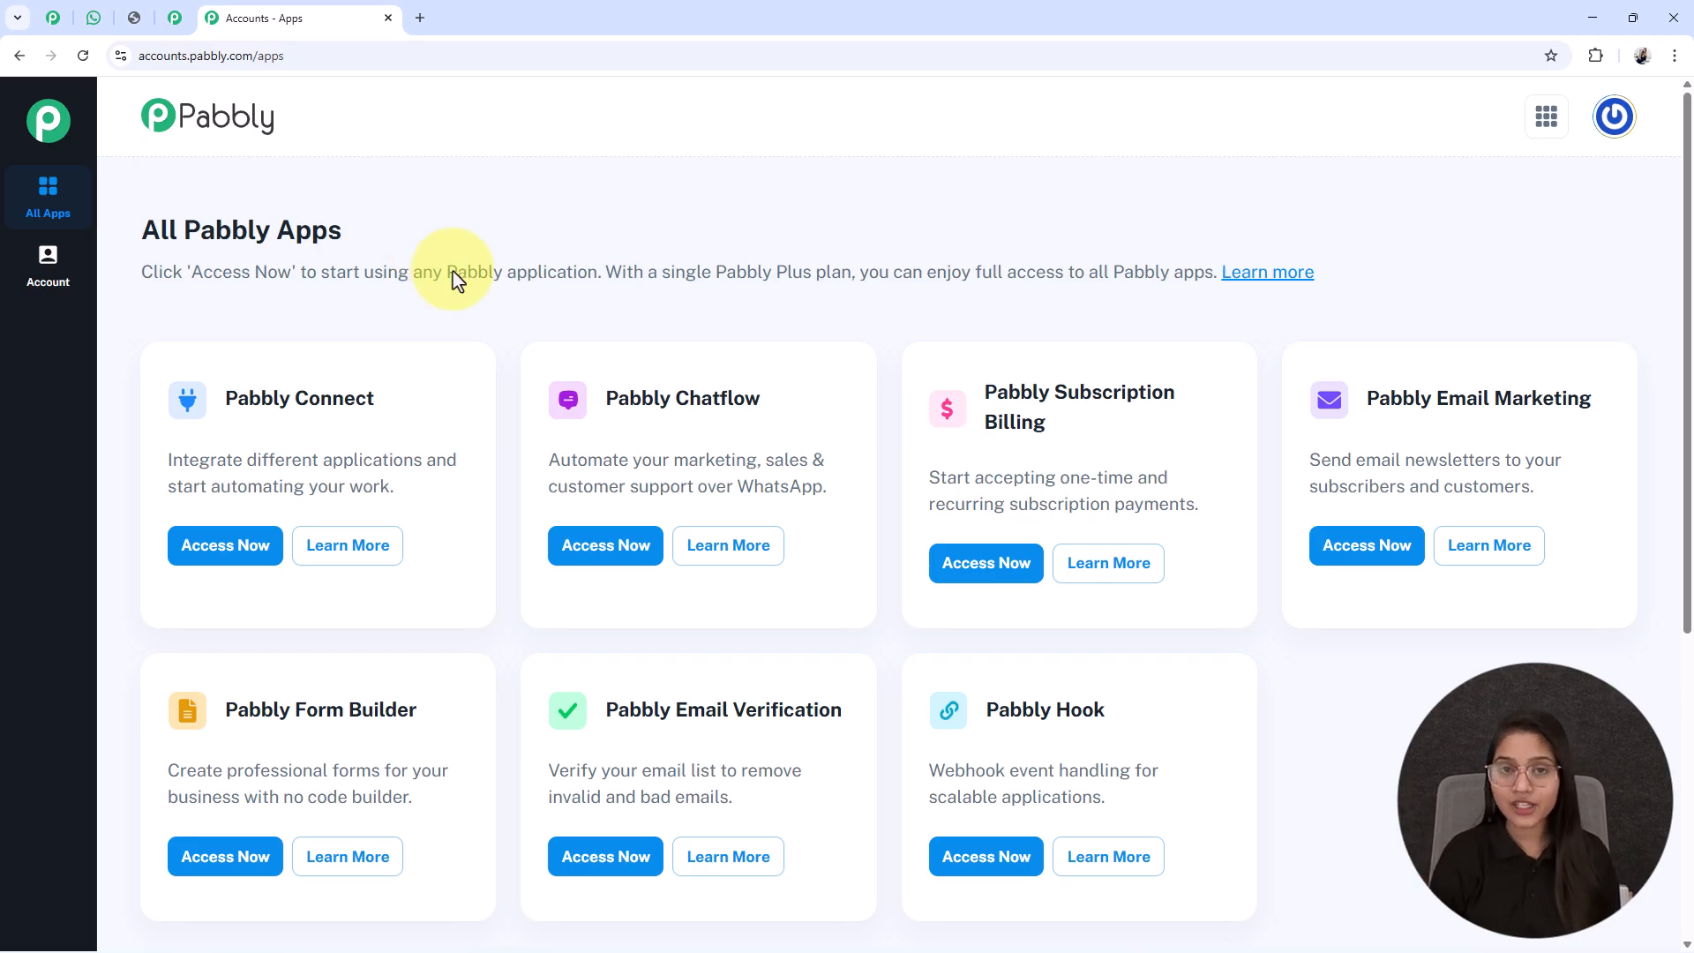
drag(572, 397, 865, 393)
click(866, 389)
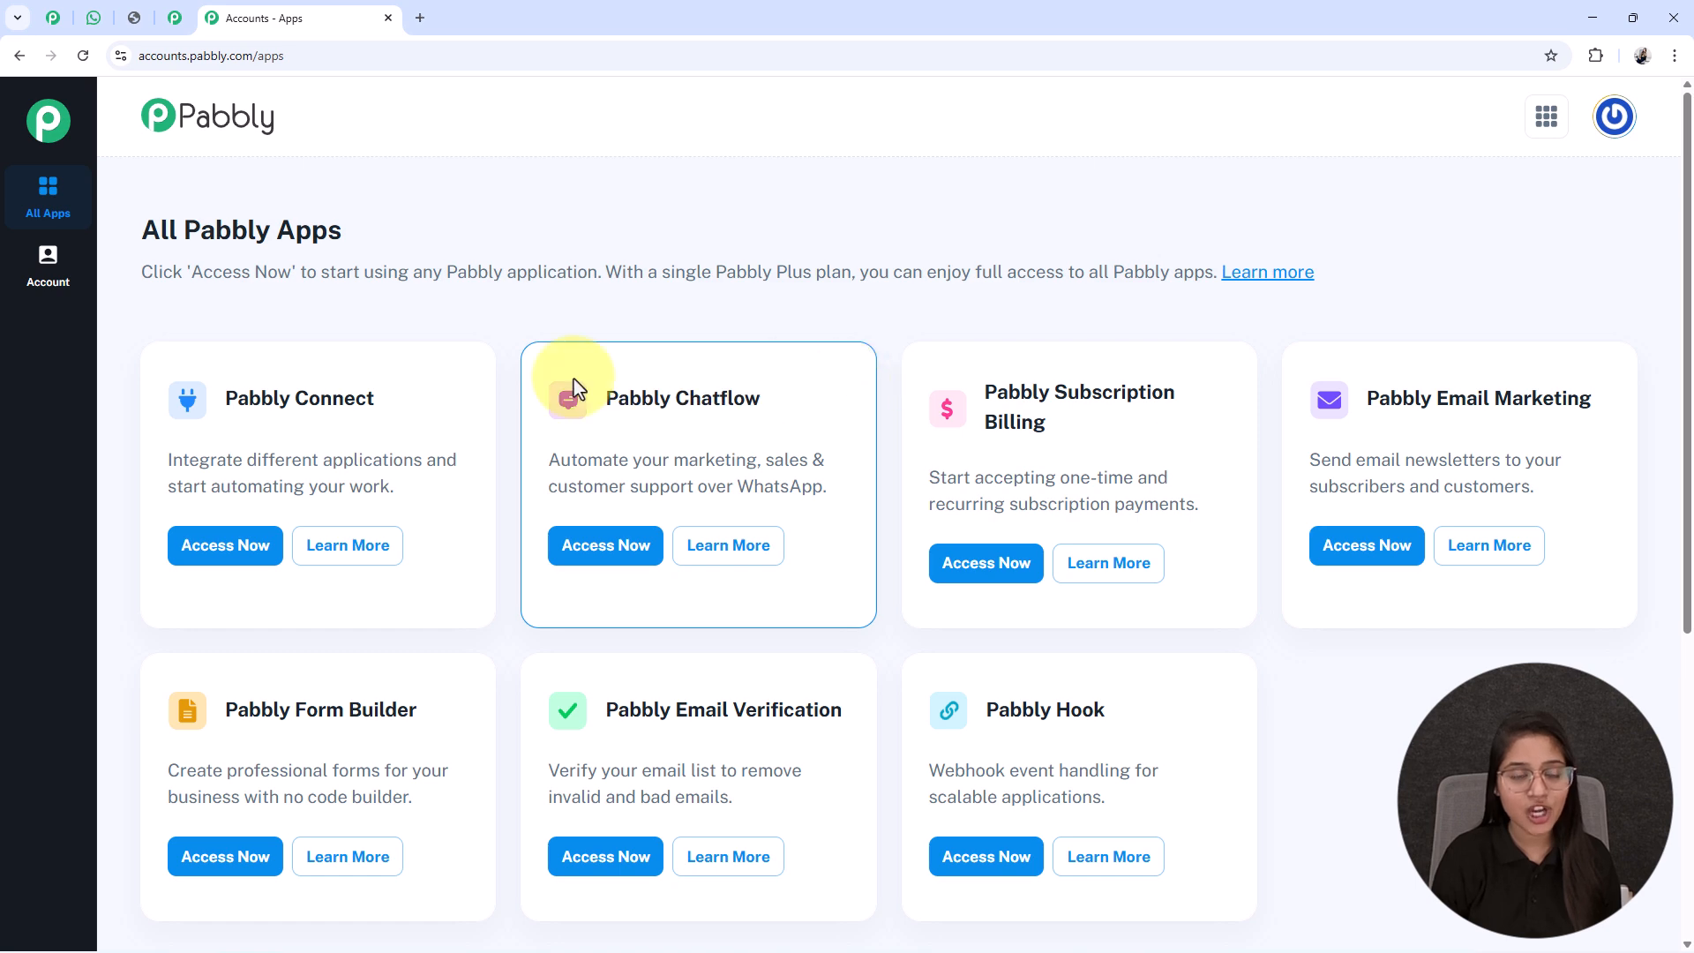
click(608, 547)
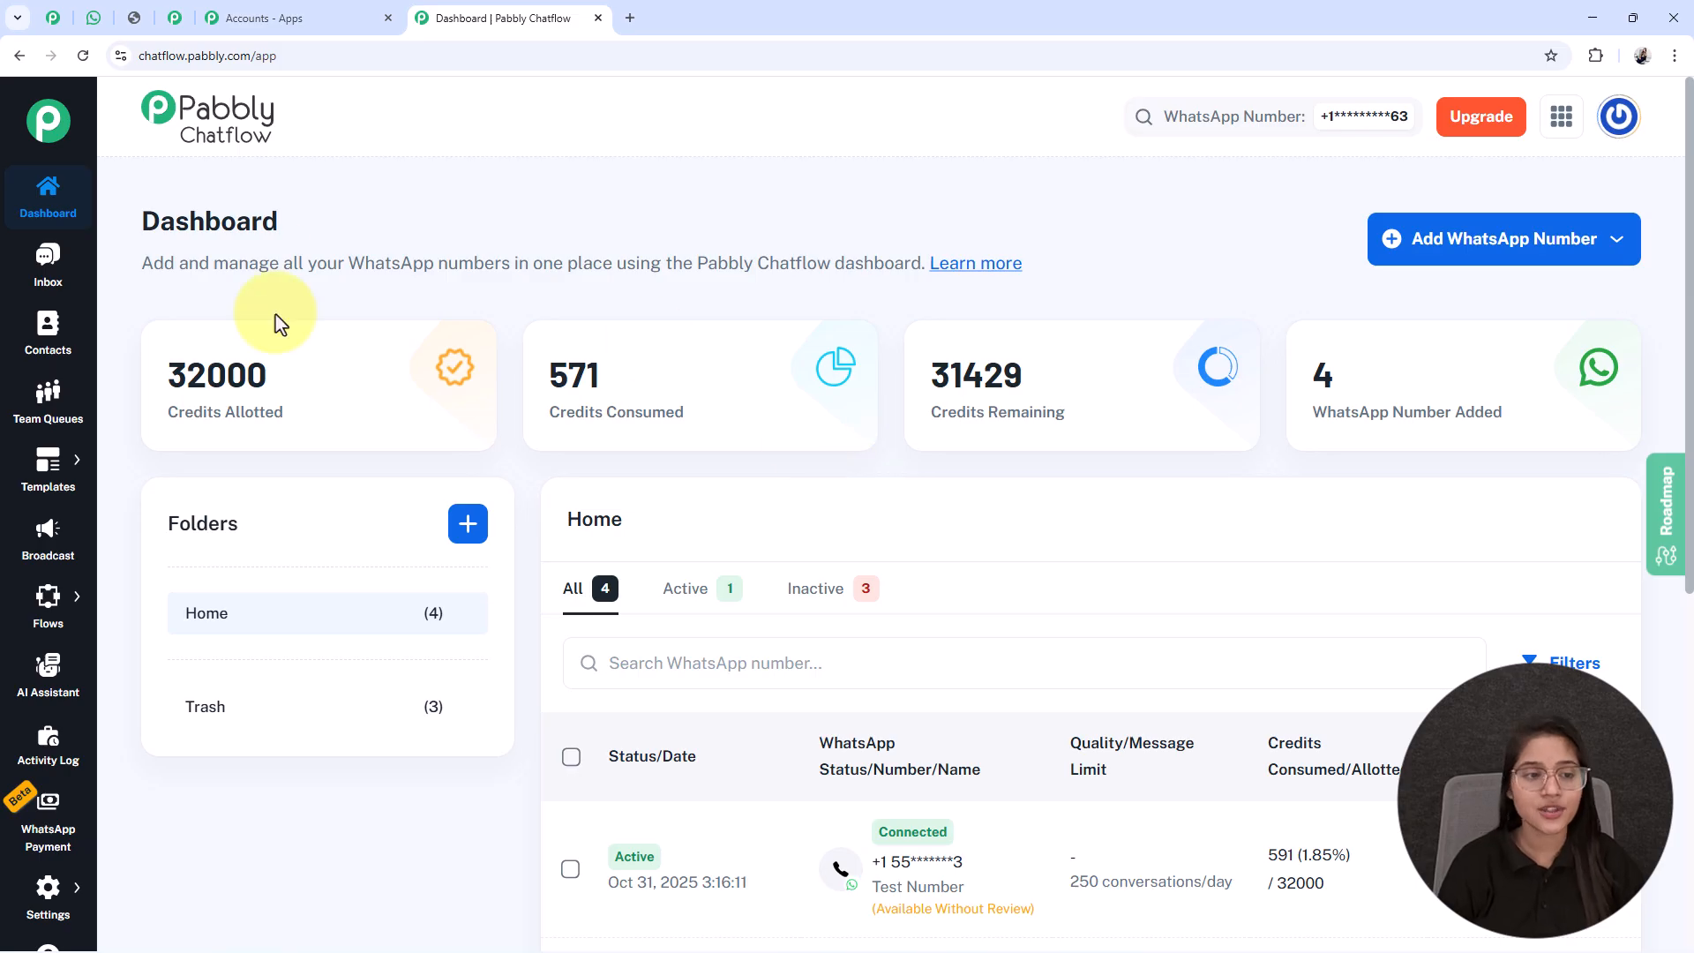
Examine the dashboard's credit and WhatsApp number cards and the available methods for adding a WhatsApp number
drag(162, 351, 409, 417)
drag(523, 373, 775, 465)
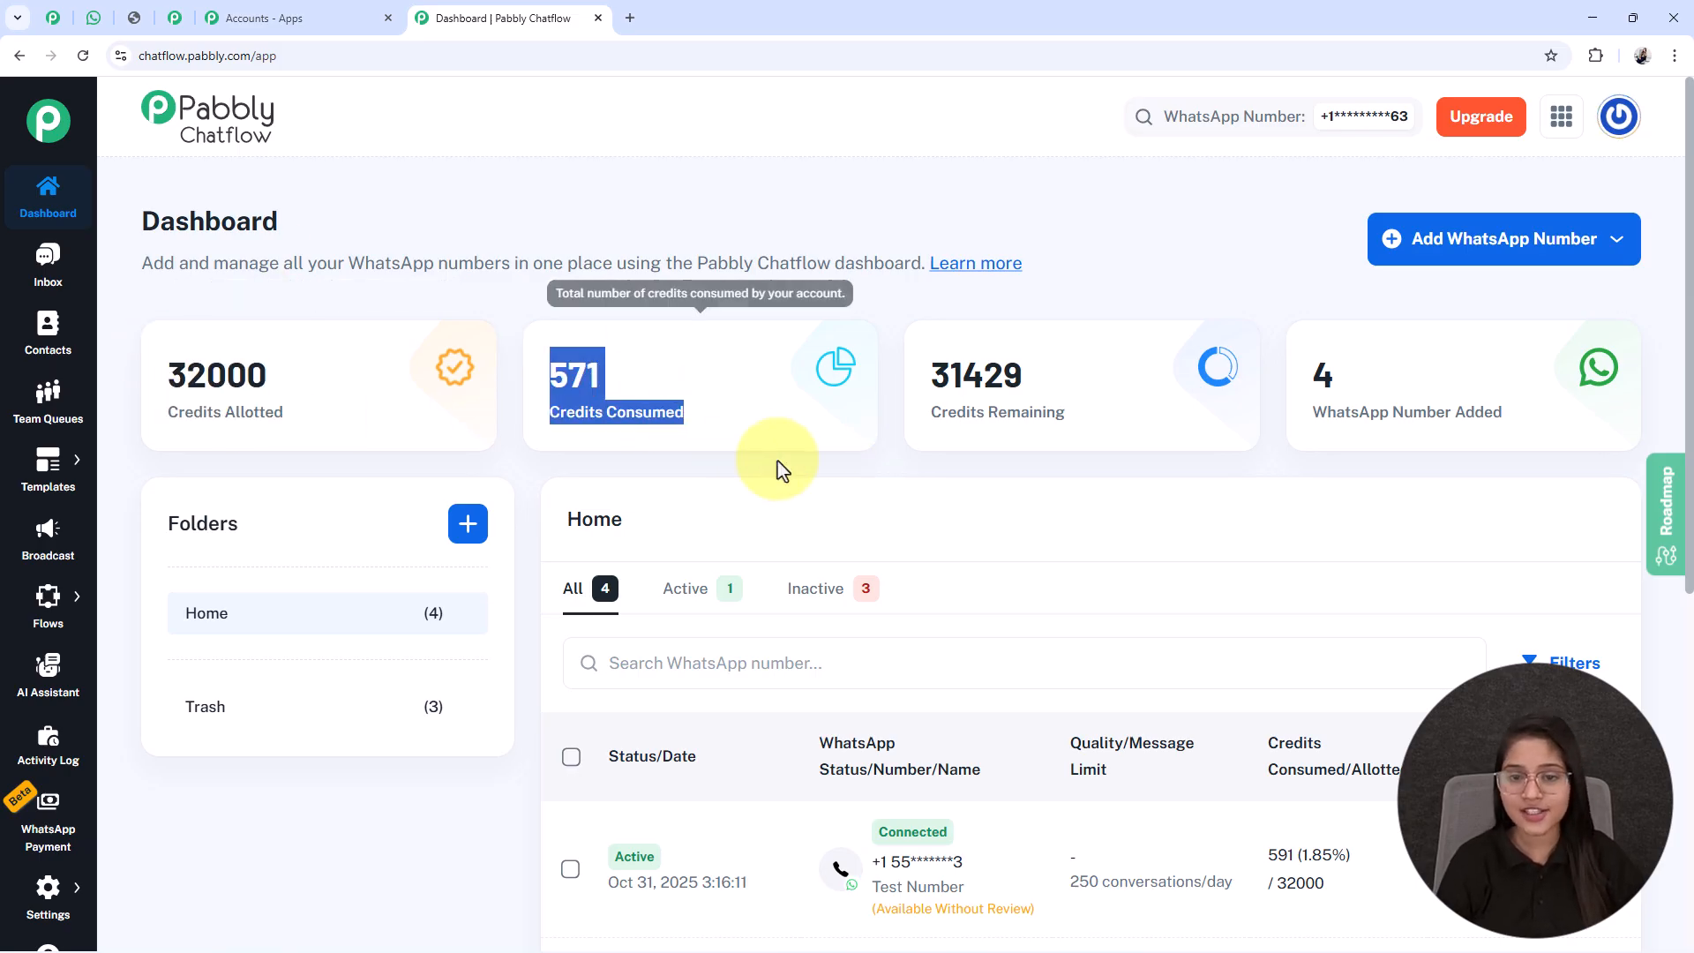
drag(909, 365, 1161, 431)
drag(1438, 448, 1555, 470)
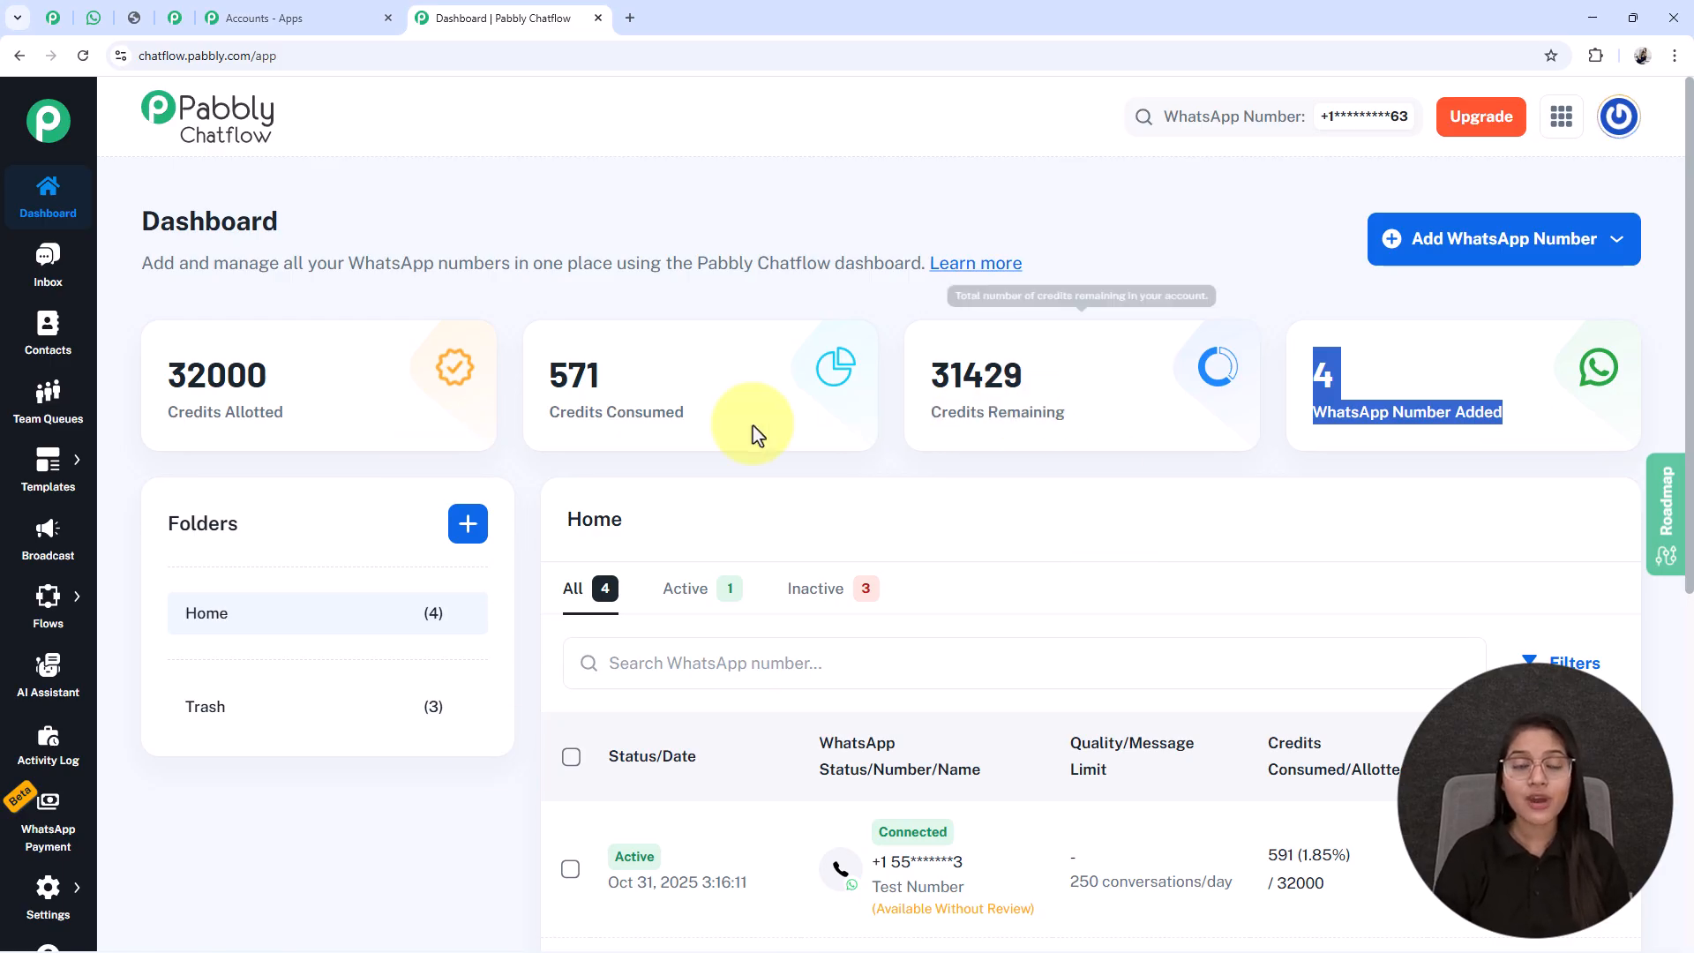
click(1564, 247)
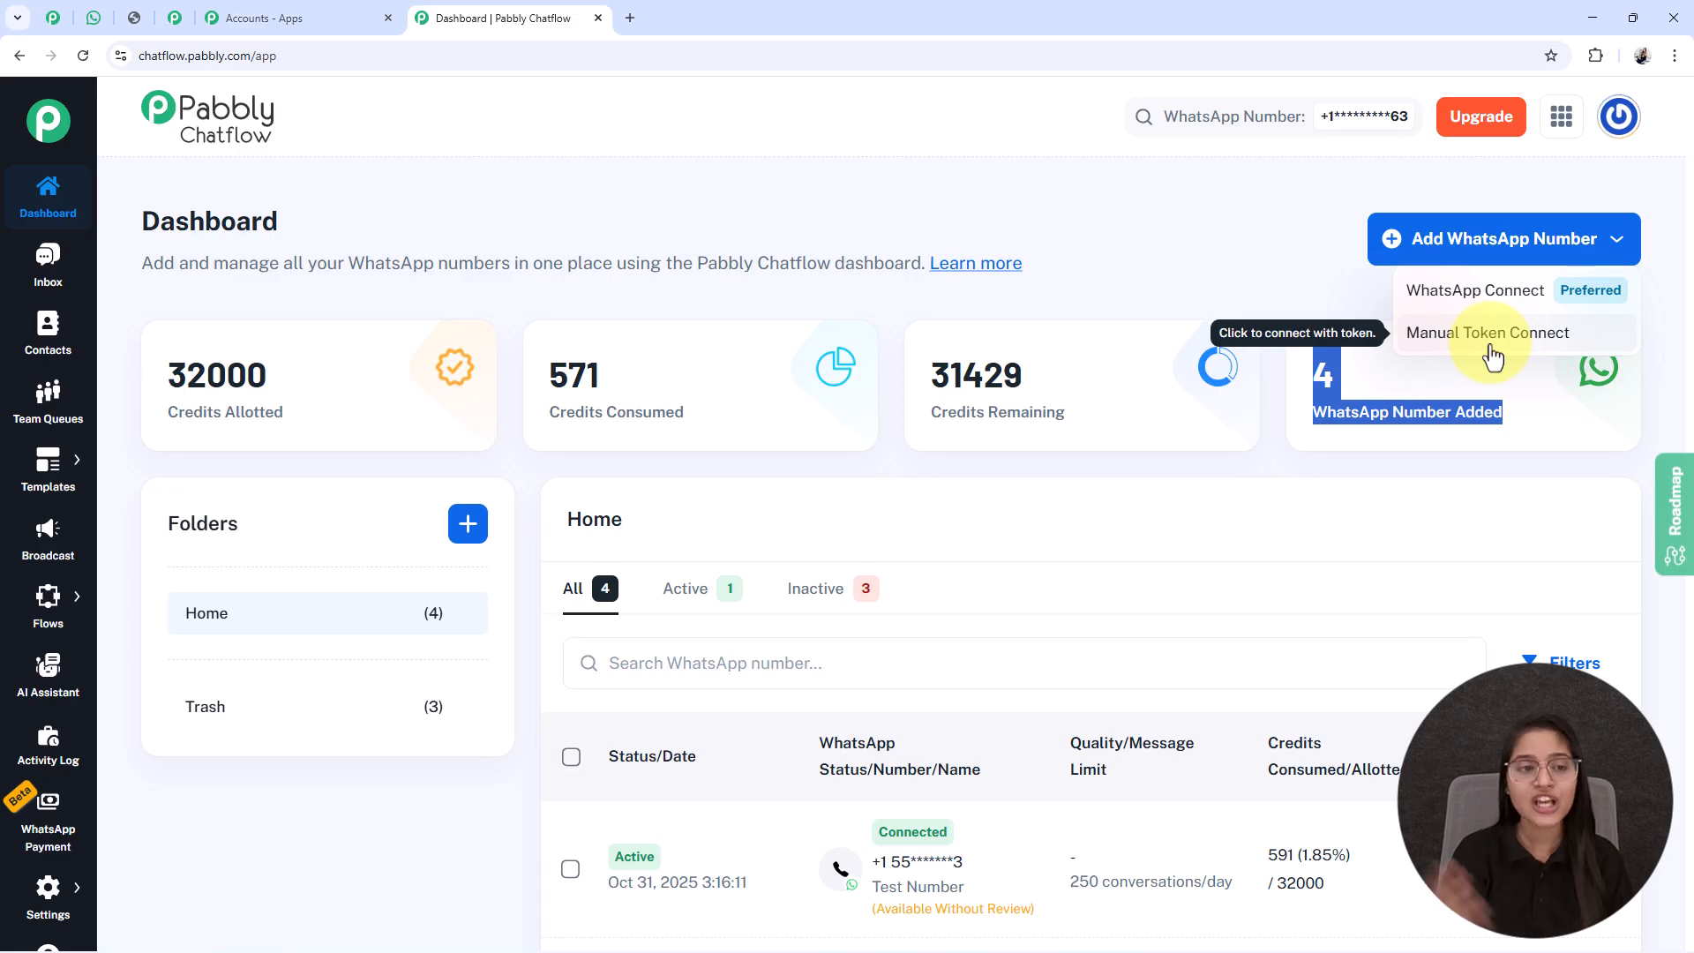
click(1484, 247)
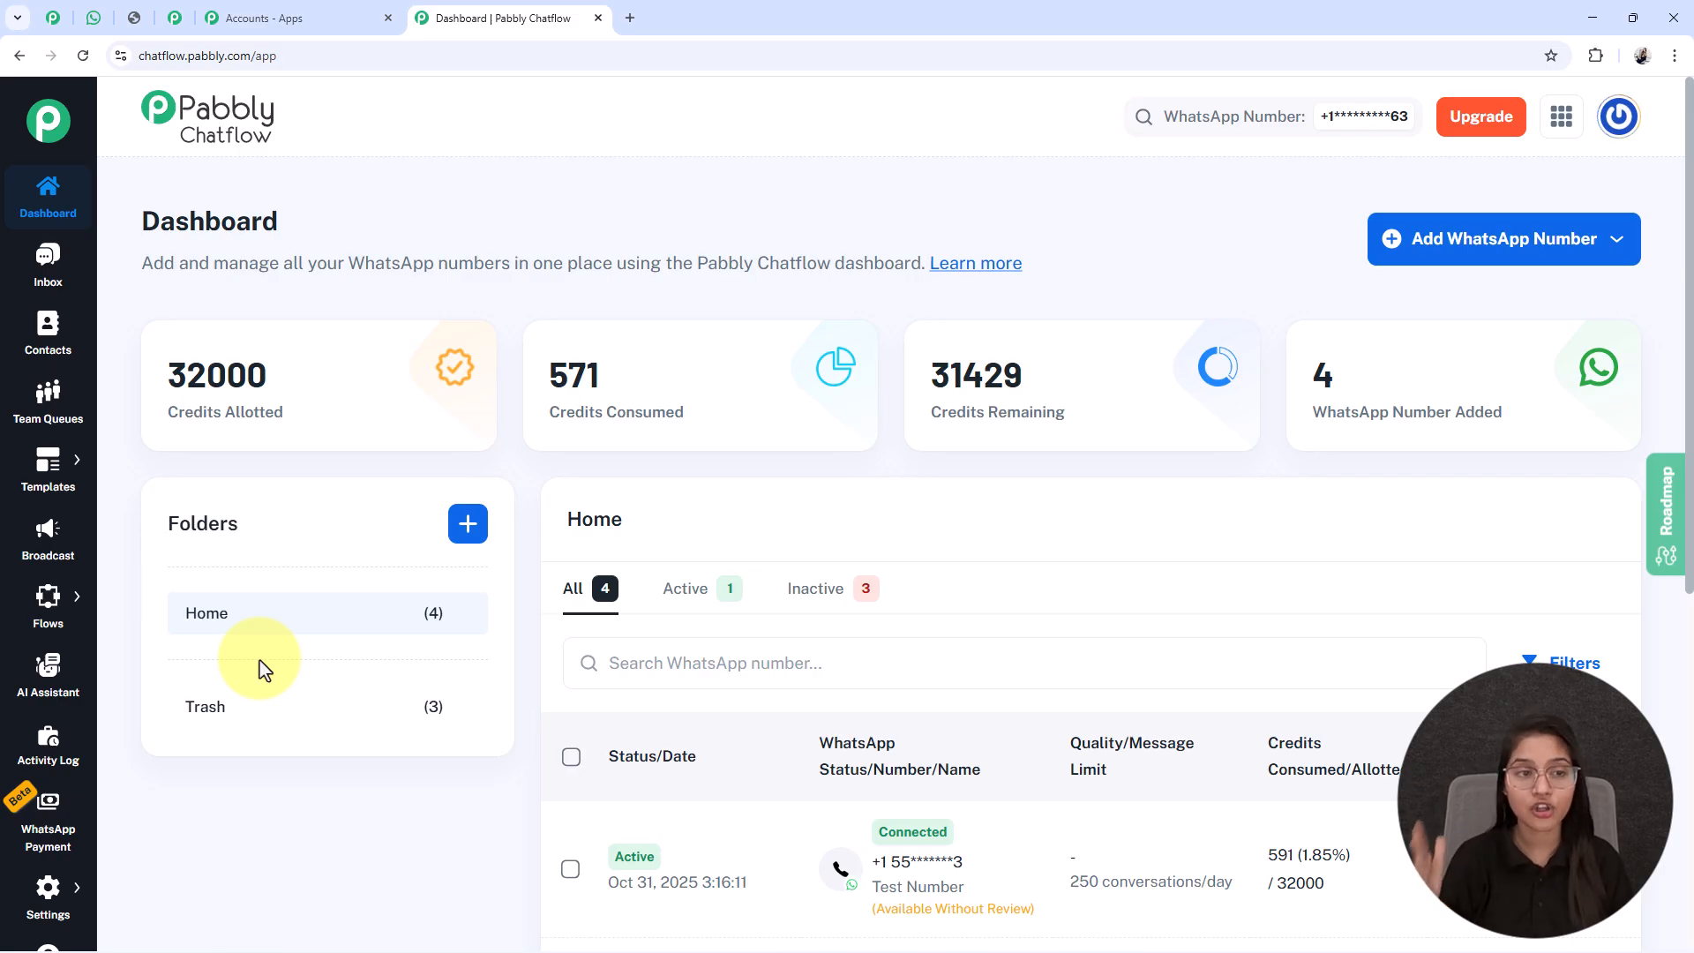
Examine the folder creation options, the list of connected WhatsApp numbers and the sections available in the Chatflow navigation
click(467, 526)
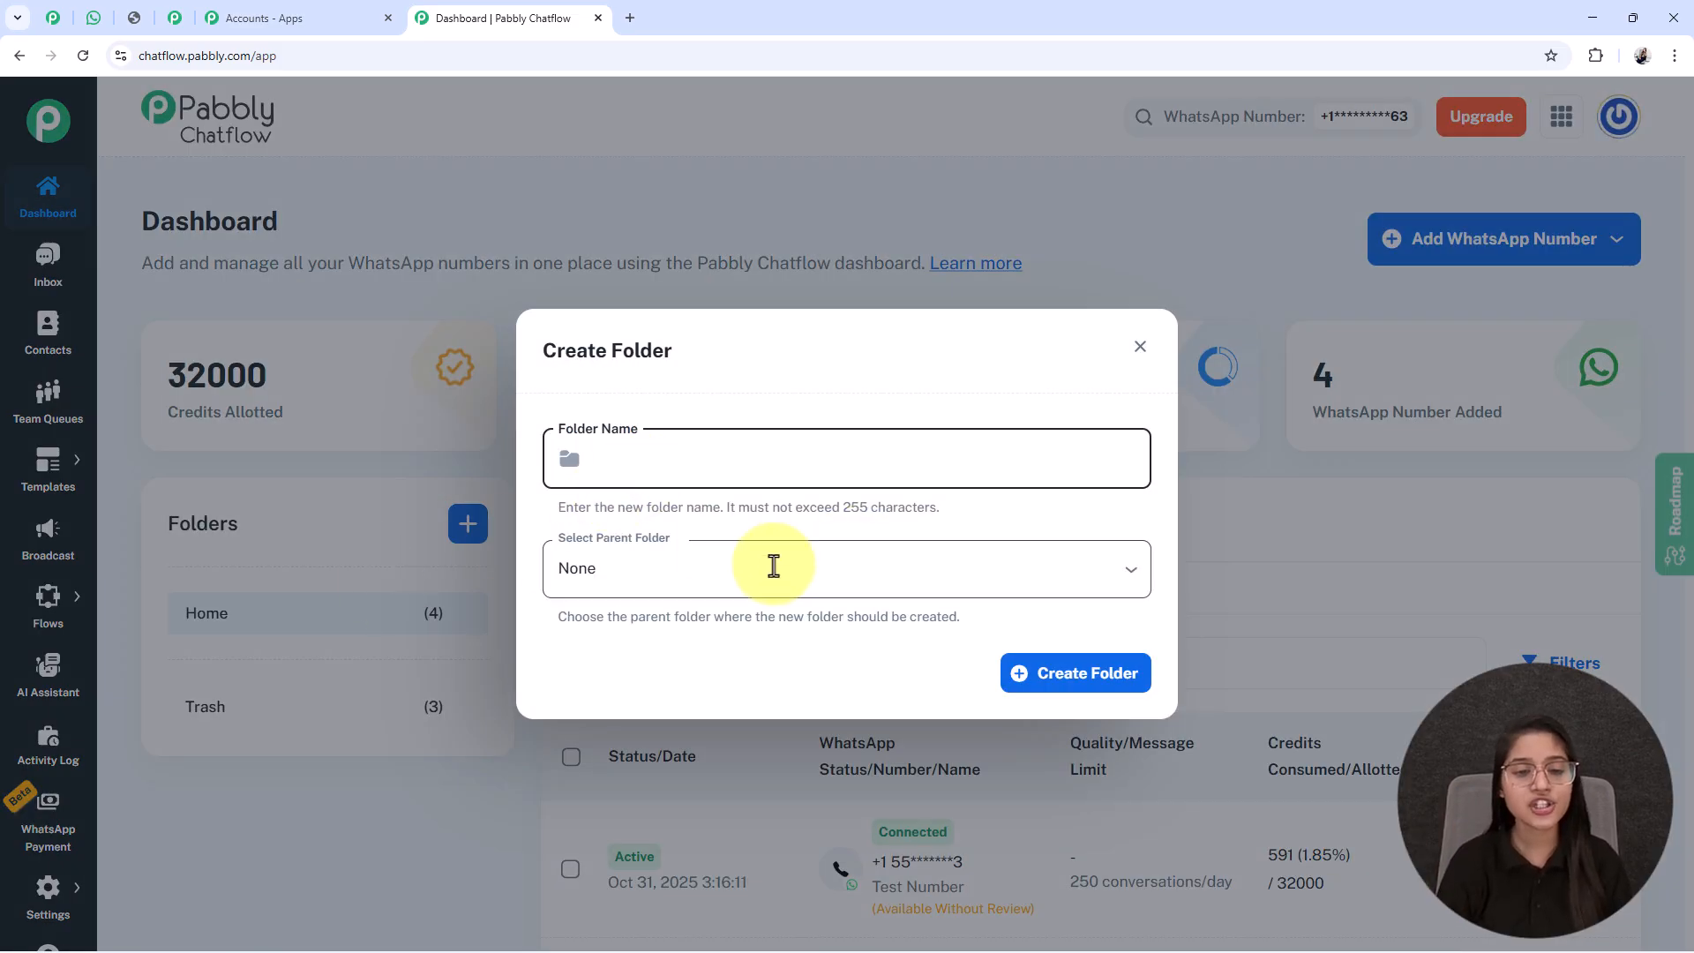
click(1140, 347)
scroll(1097, 764, down, 2)
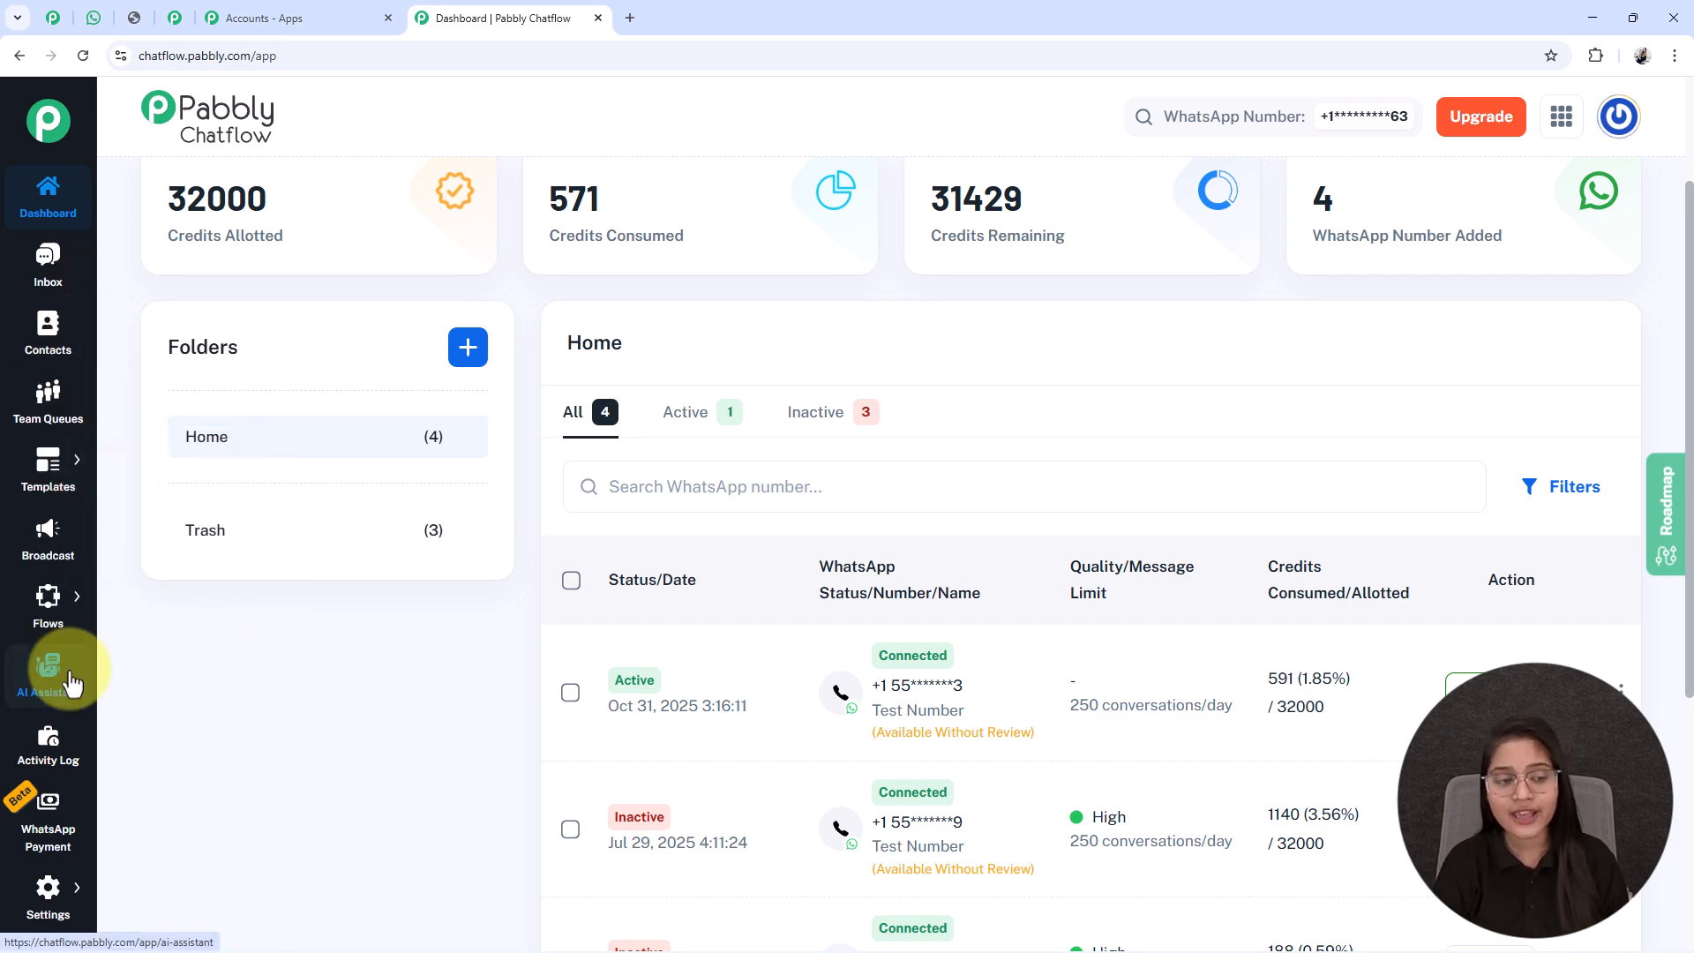
scroll(53, 732, down, 1)
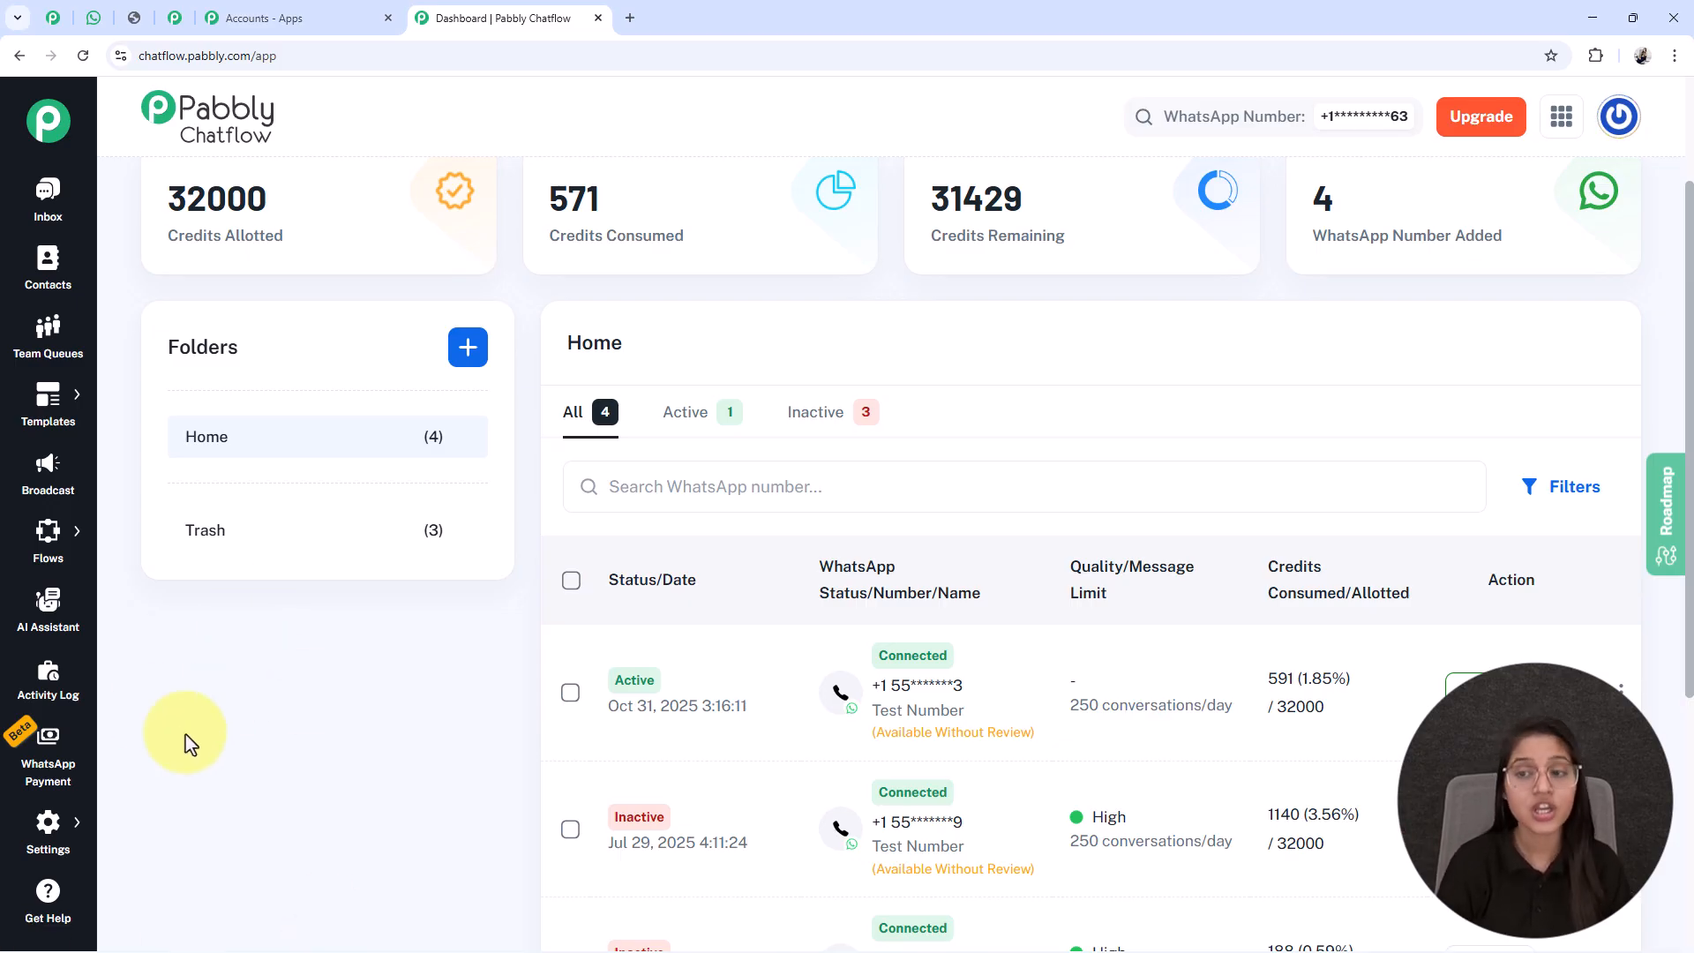
scroll(188, 734, up, 2)
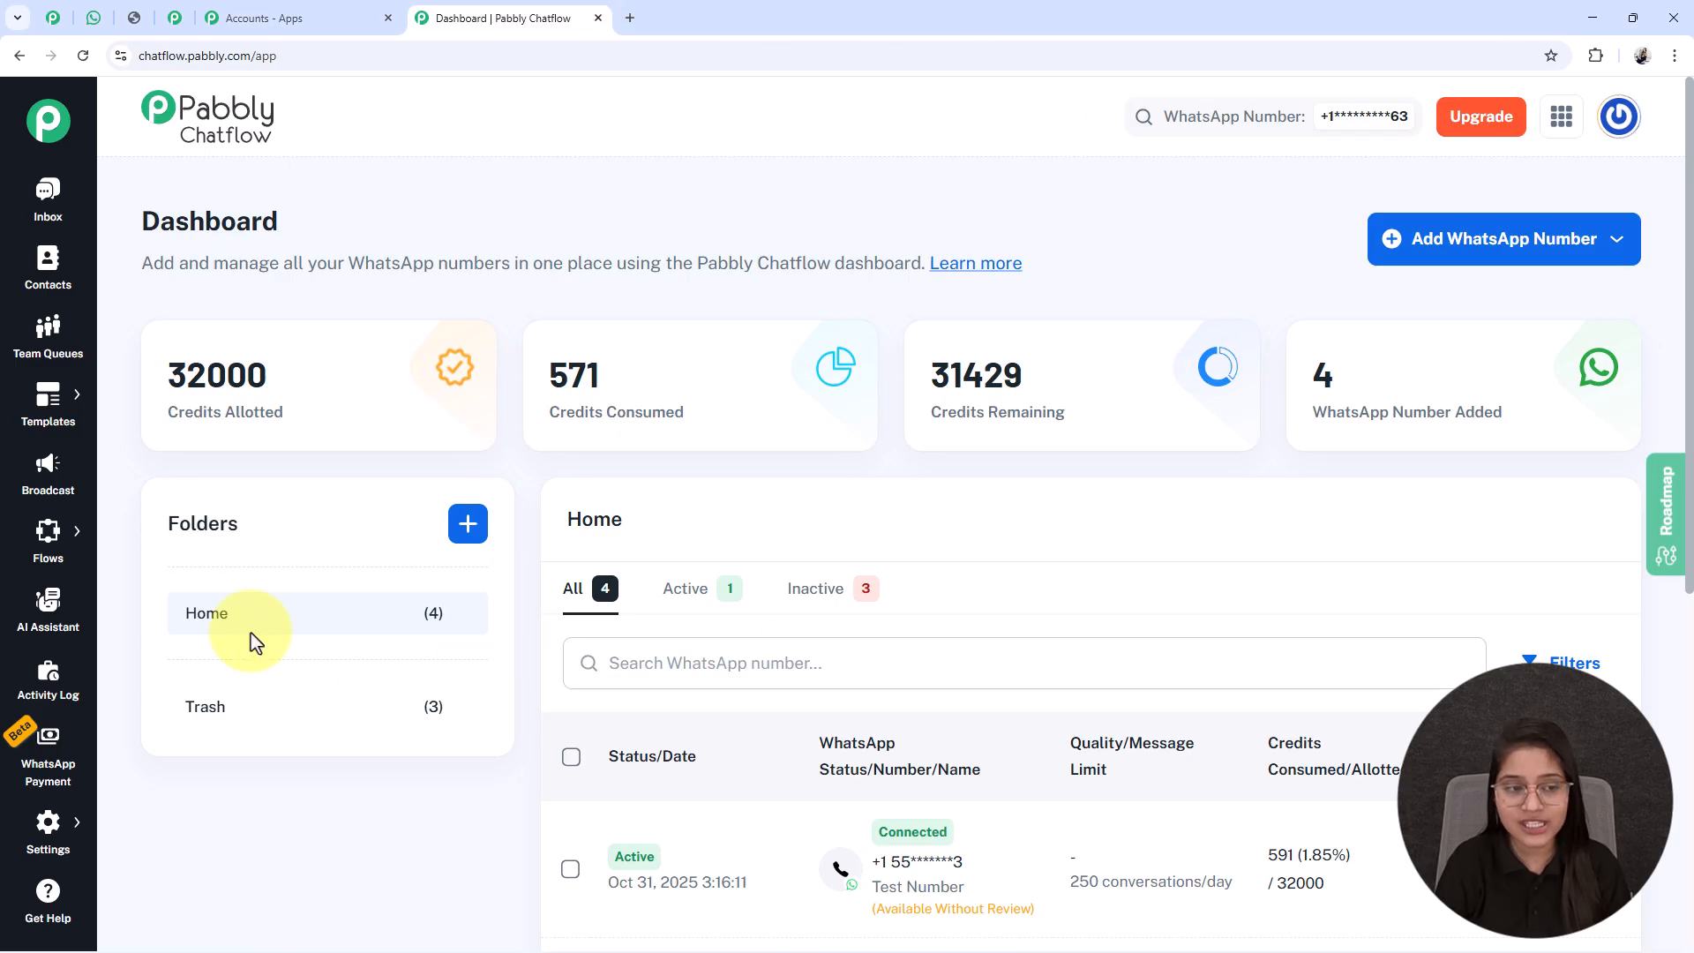
Go to the Flow Builder and add a new flow
mouse_move(47, 533)
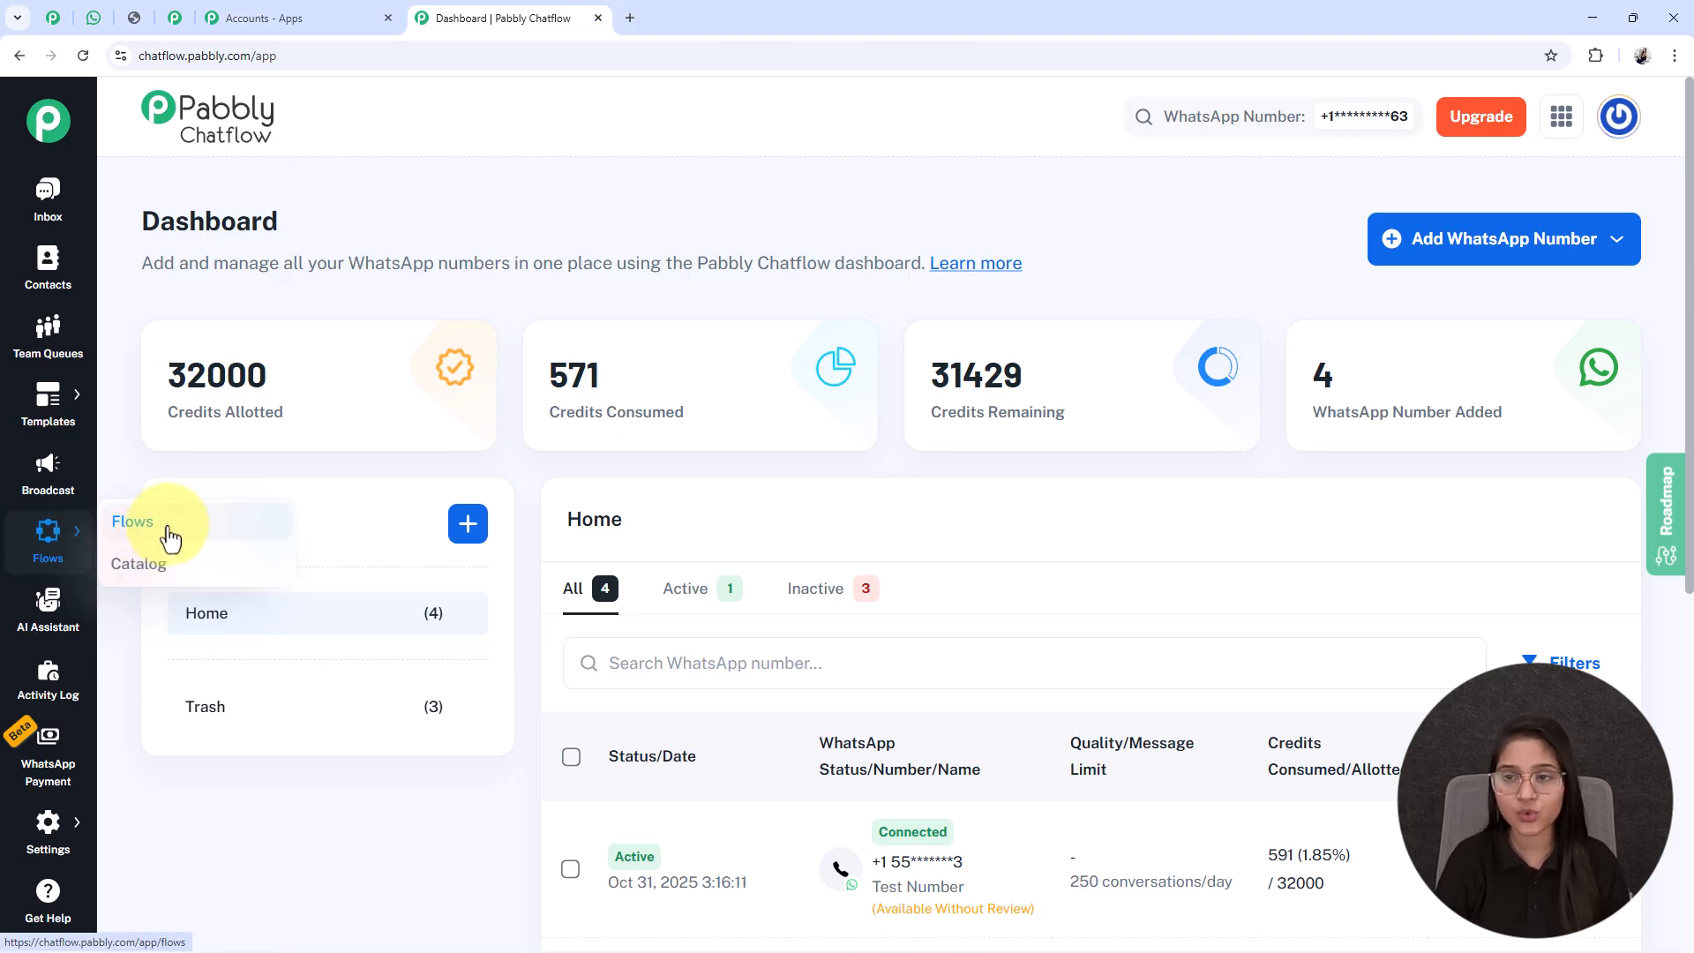
click(168, 529)
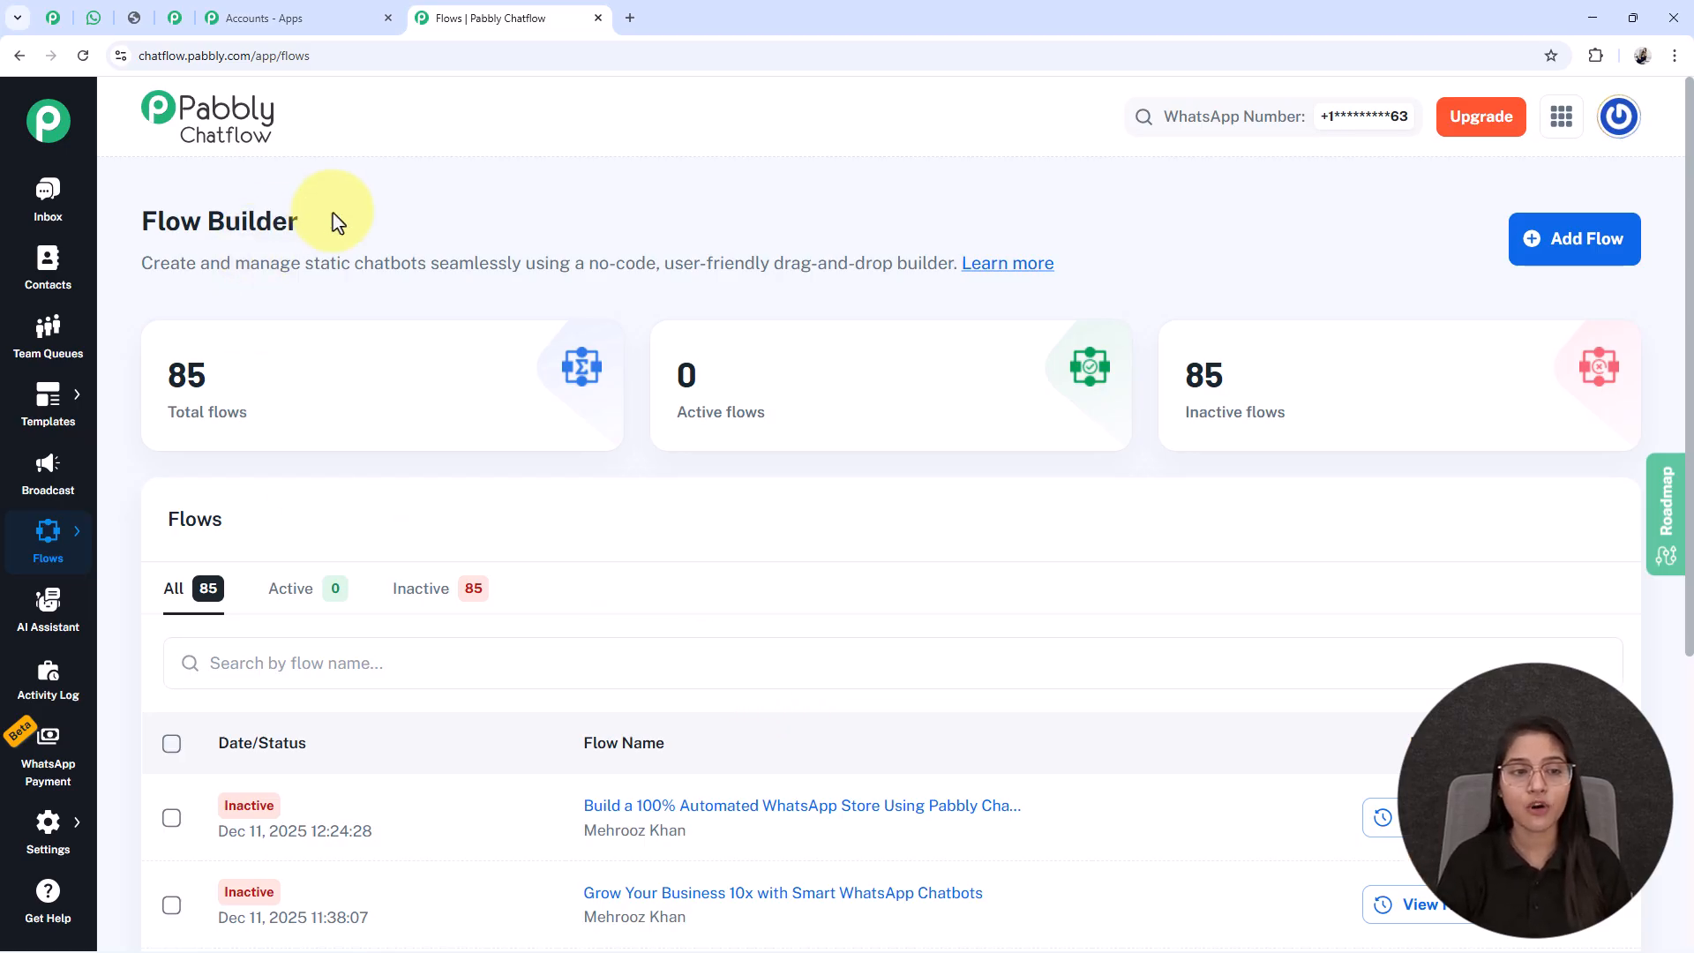
drag(393, 236, 170, 246)
click(348, 231)
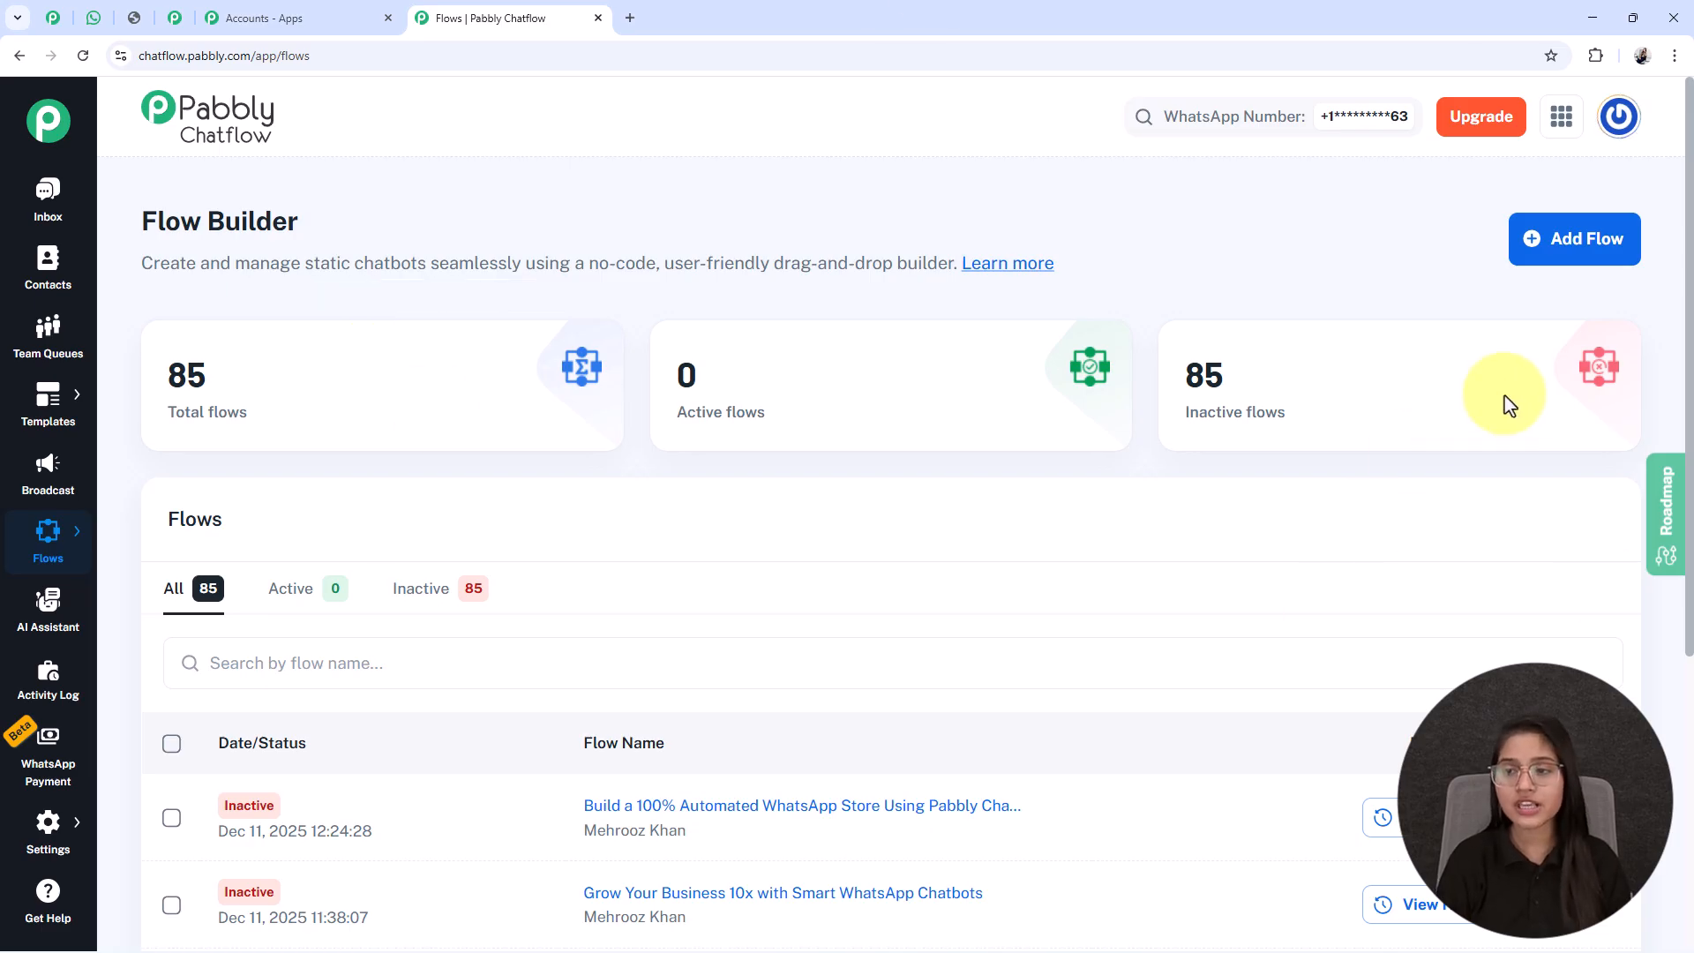
click(1575, 247)
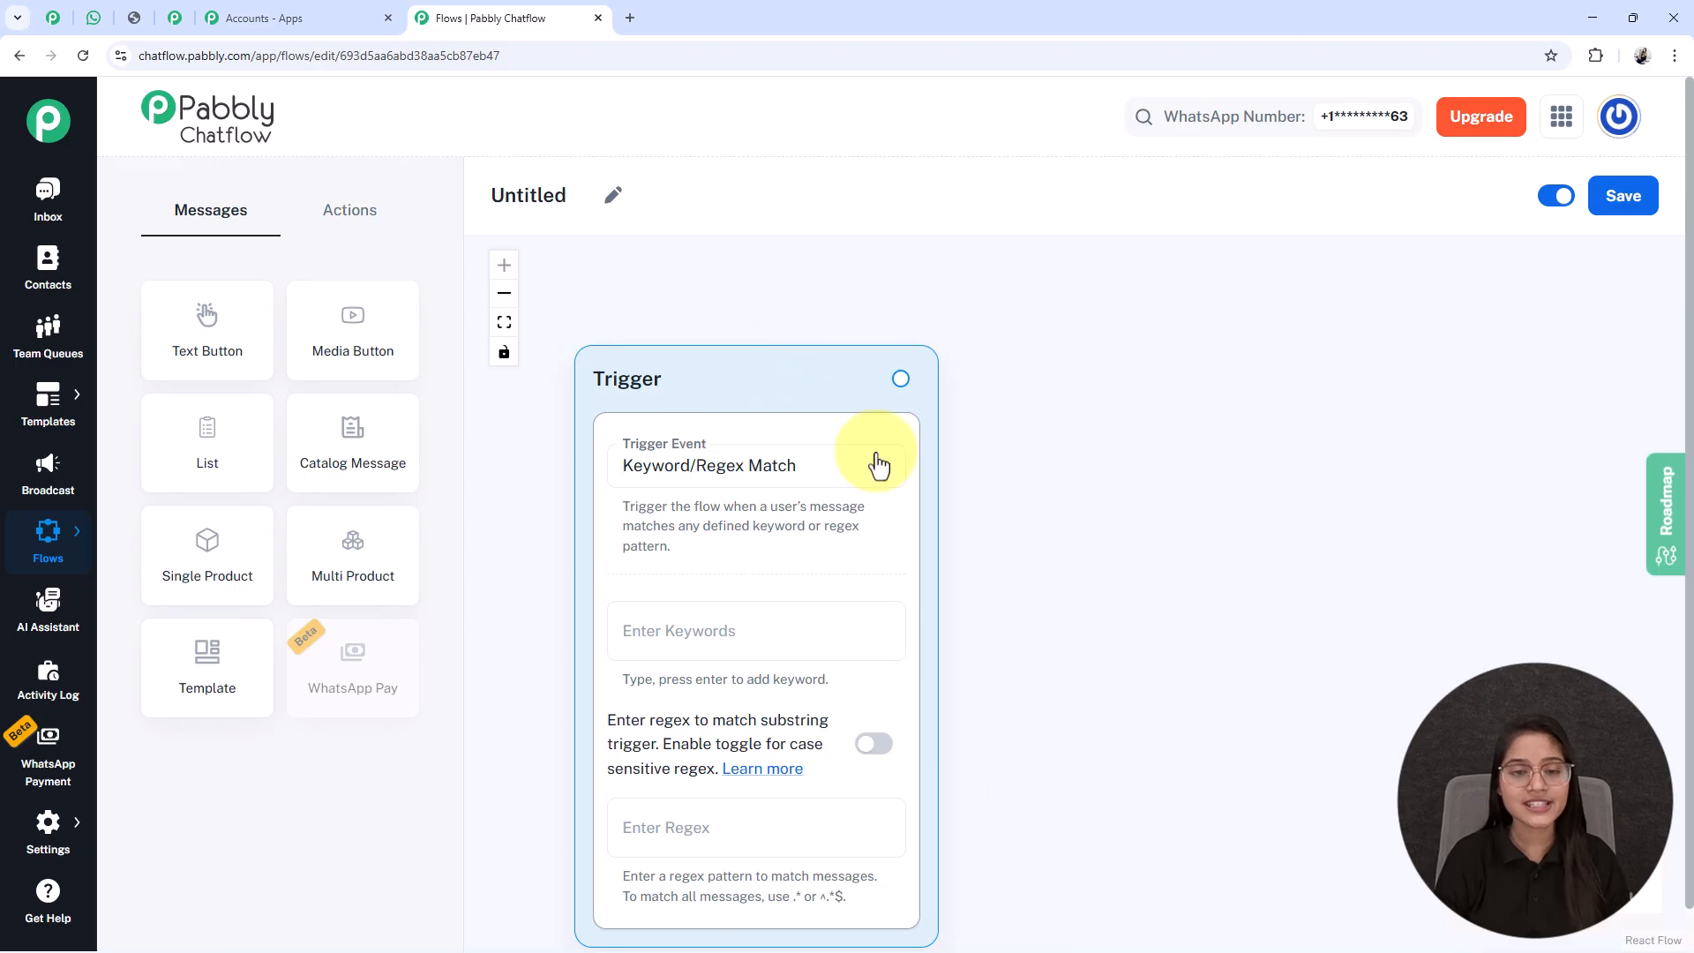
Rename the untitled flow as "Beginner to Pro: Complete Tutorial on Pabbly Chatflow Chatbot"
drag(718, 401, 730, 352)
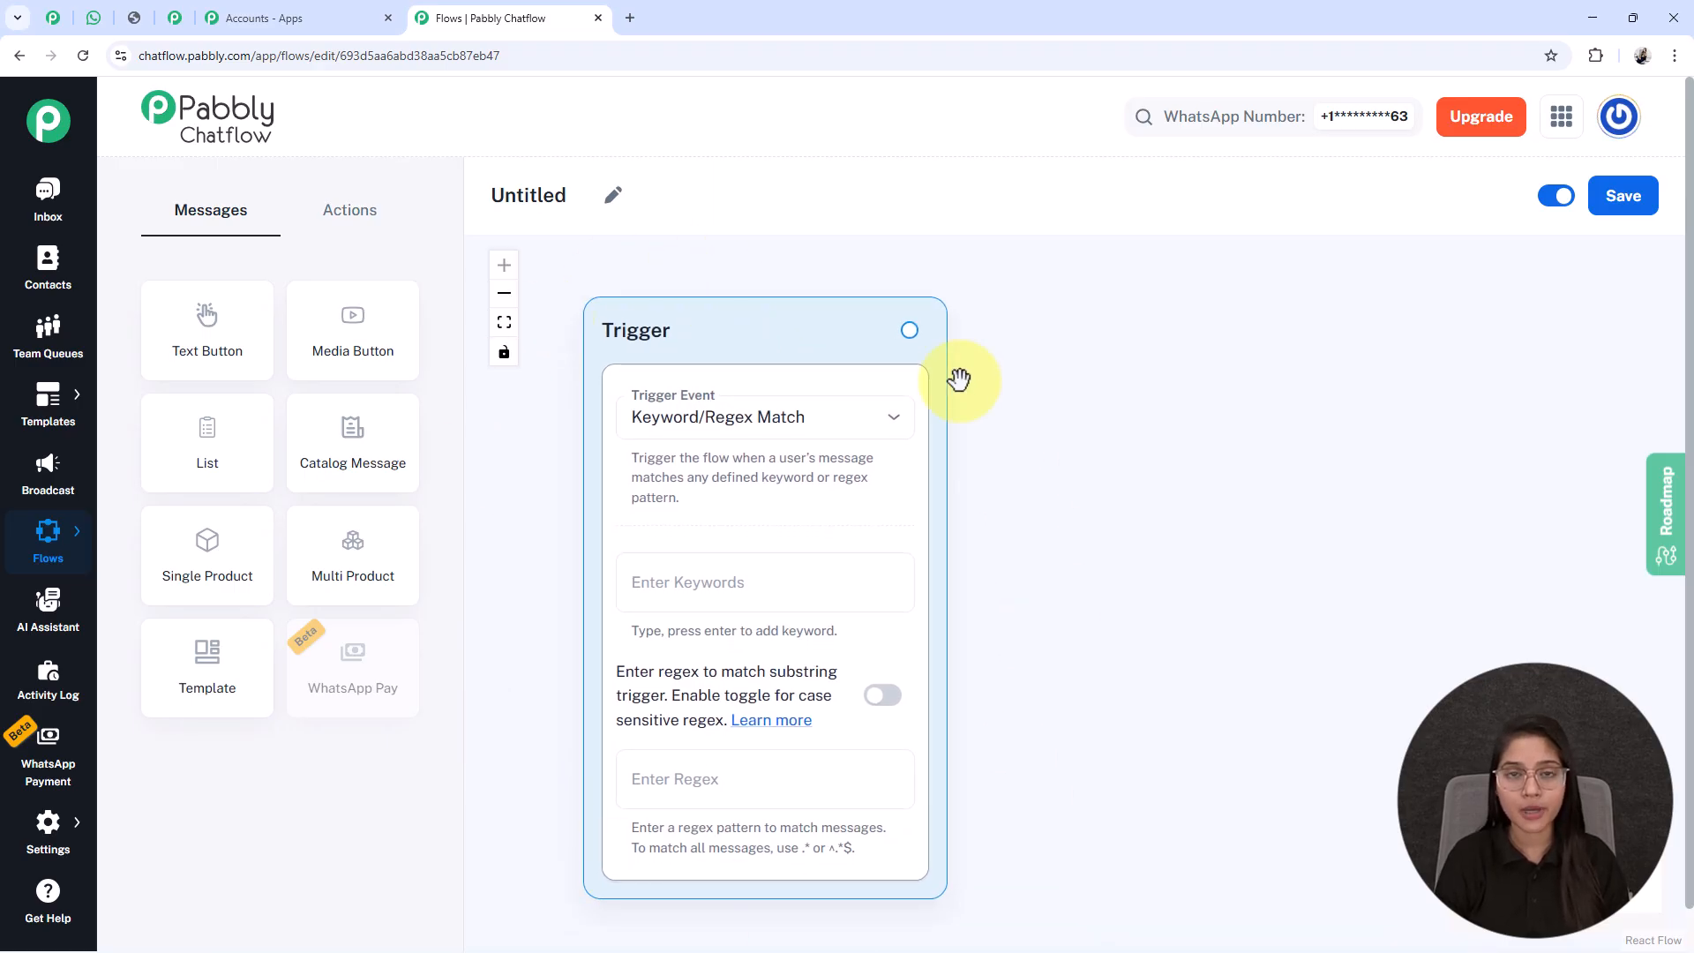
click(618, 201)
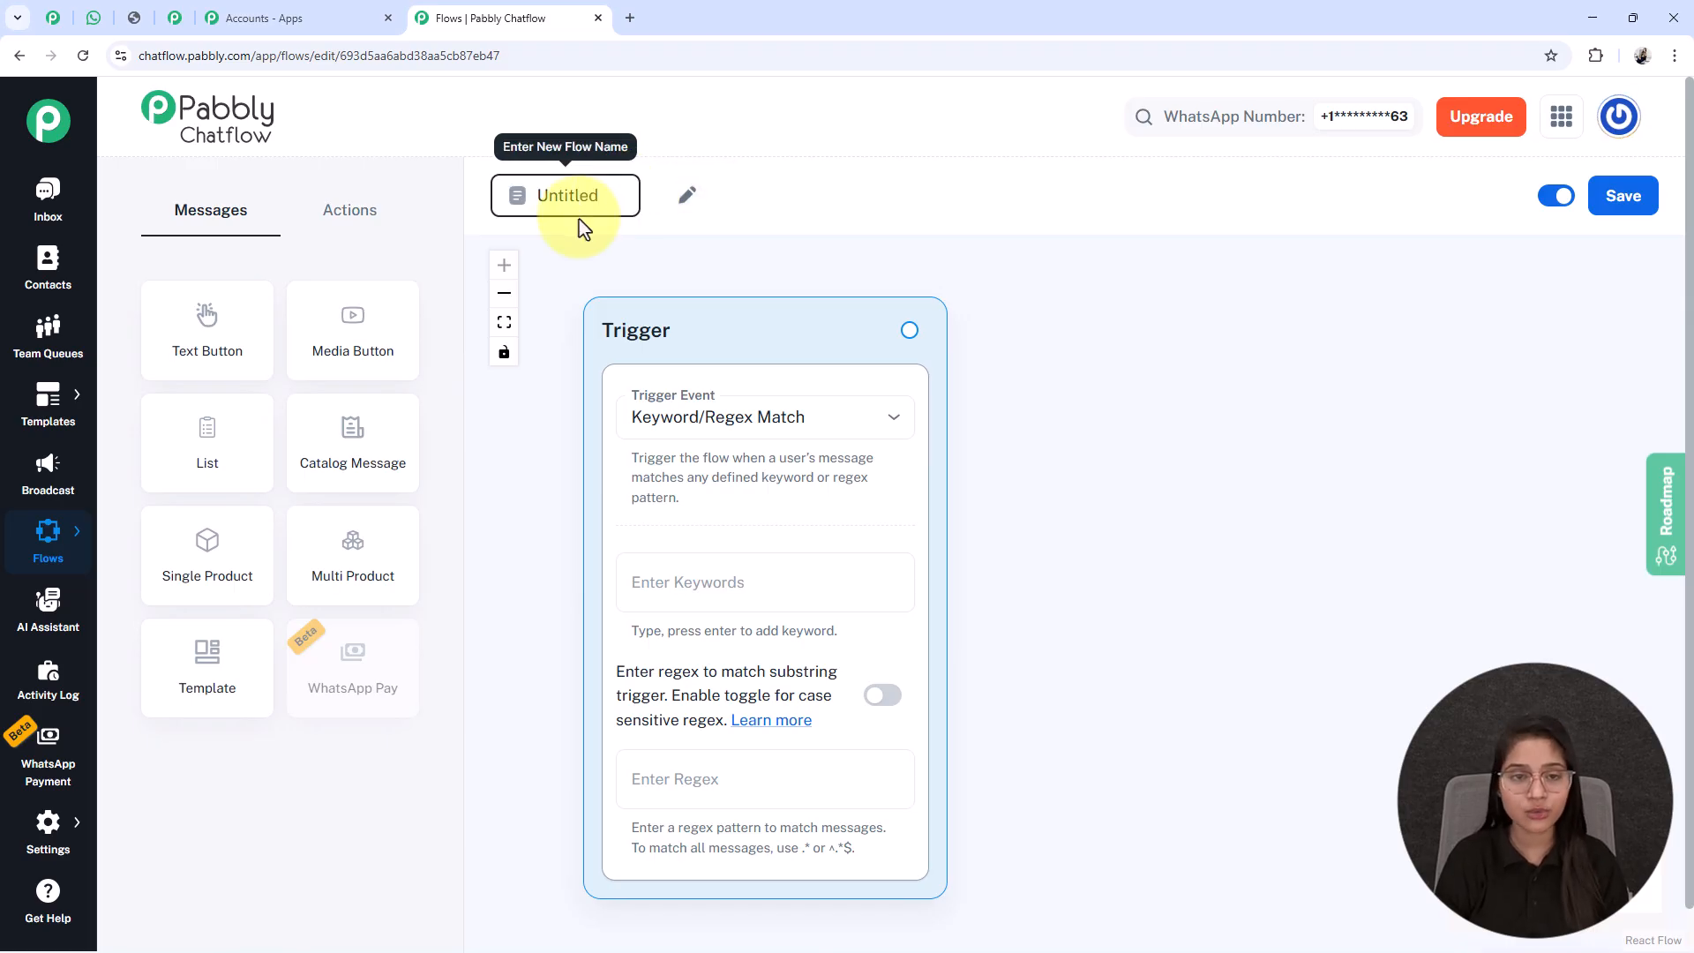
drag(607, 198, 519, 192)
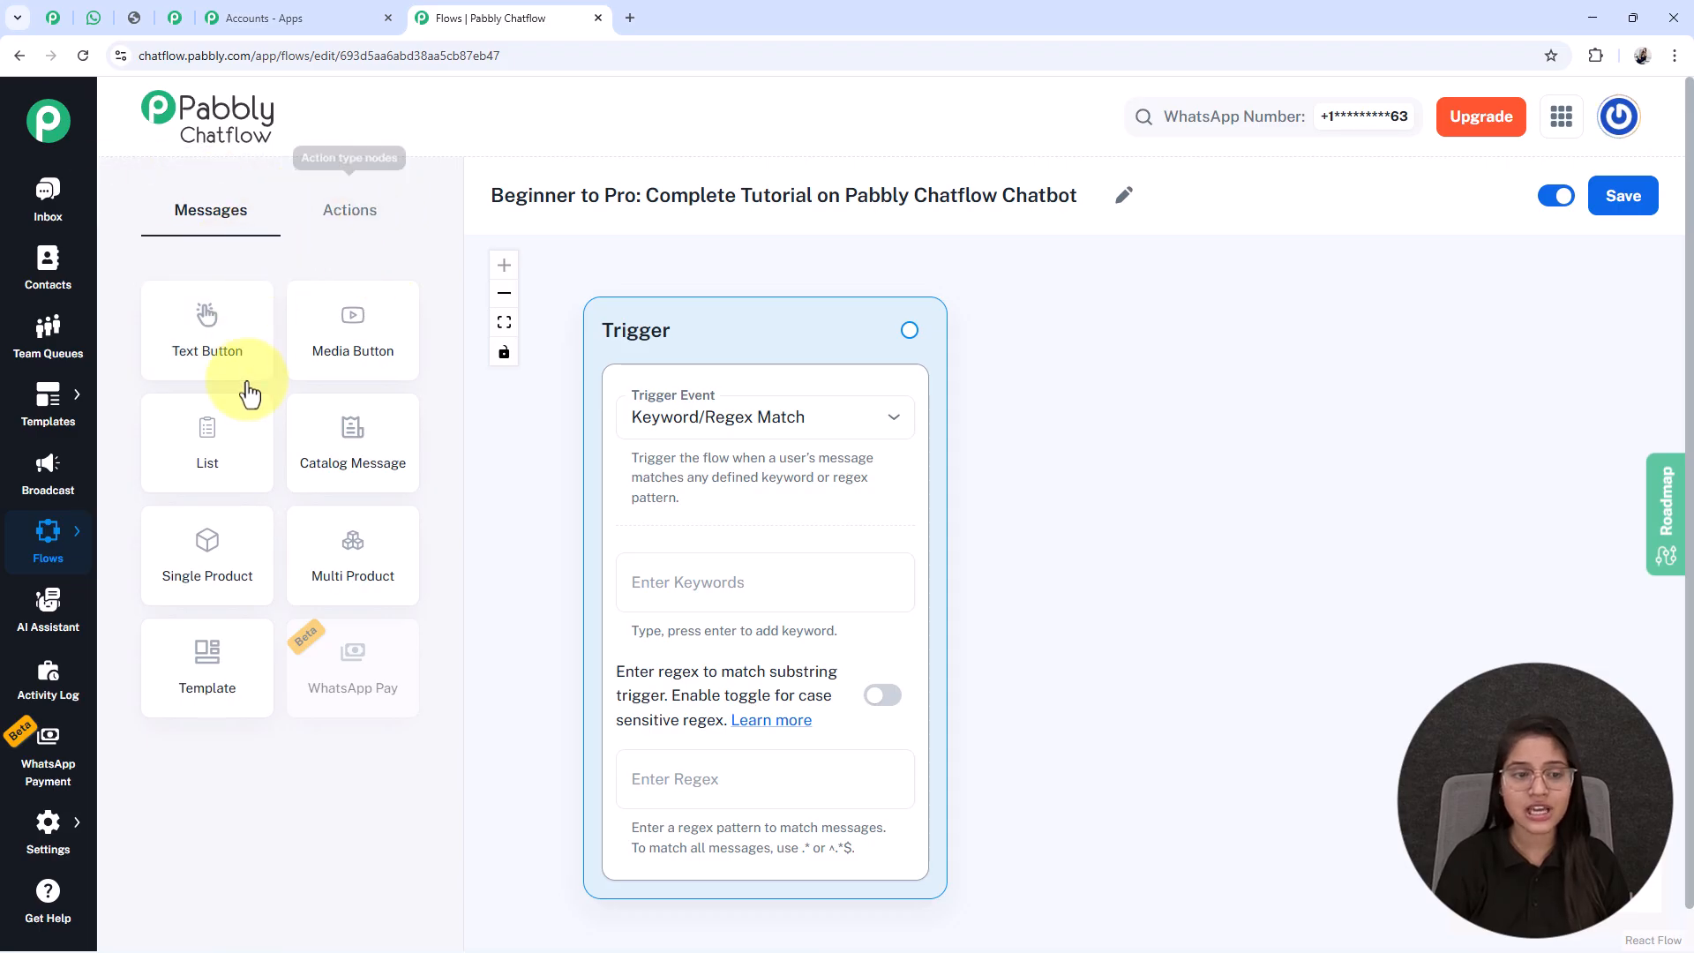
Review the available action and message nodes, and save the flow
click(334, 201)
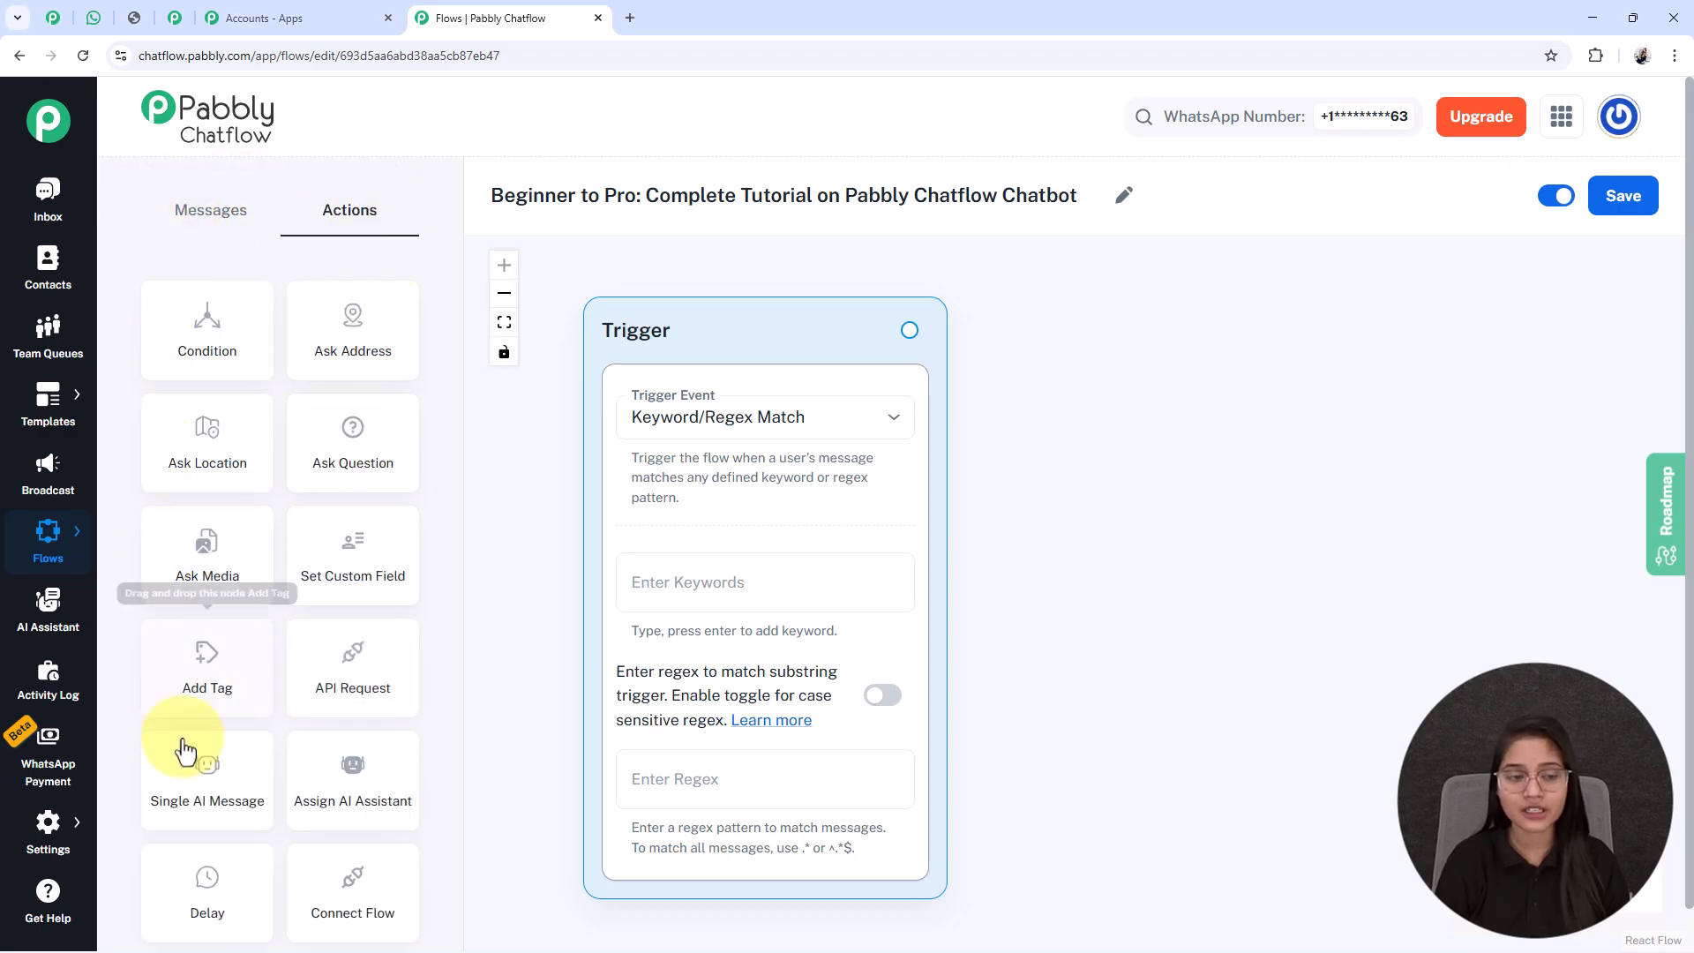
click(210, 212)
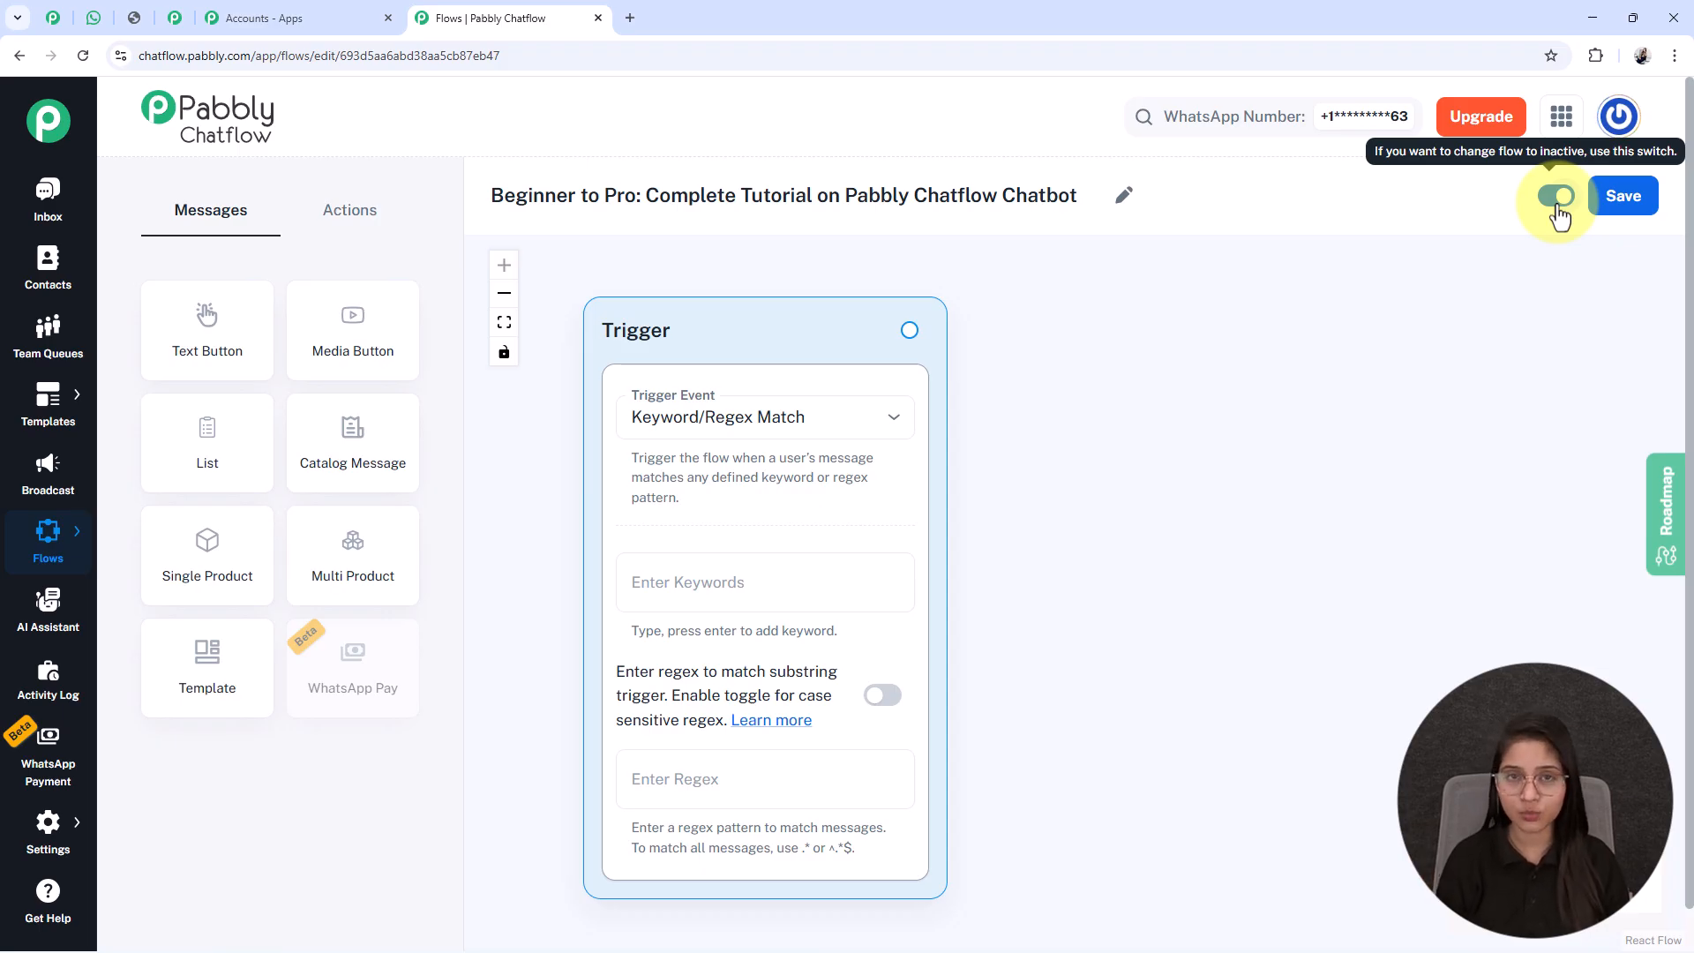
click(1621, 212)
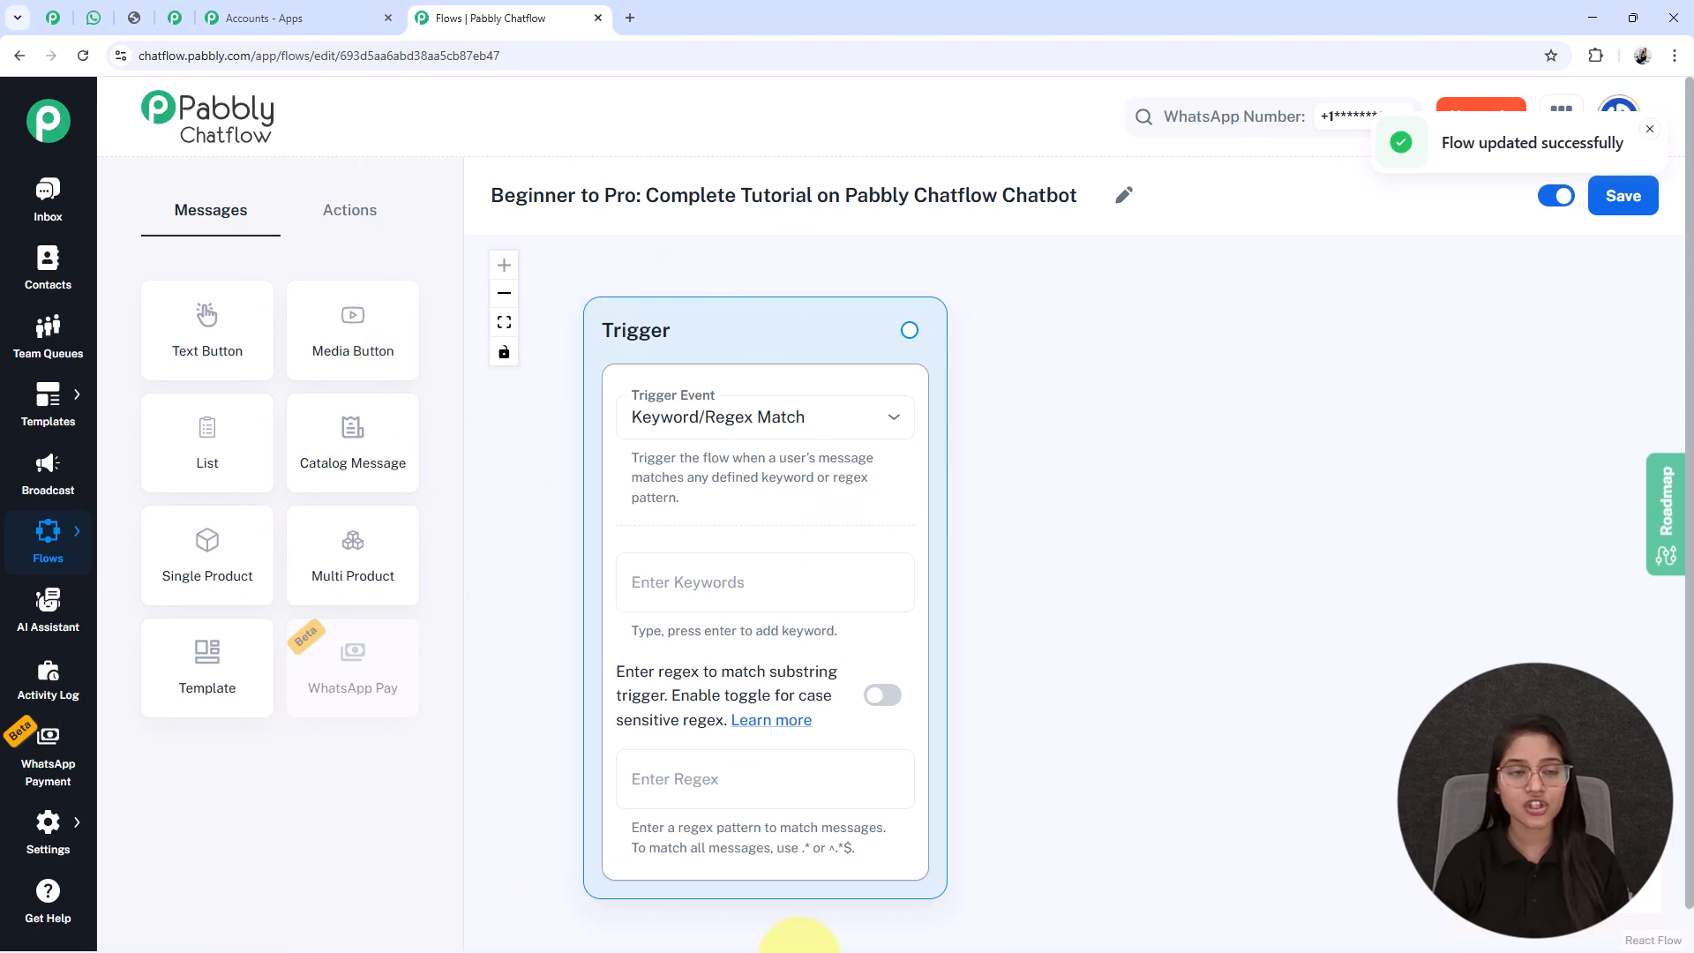
Choose Keyword/Regex Match as the trigger event and enable case-sensitive regex matching in the Trigger node
click(802, 445)
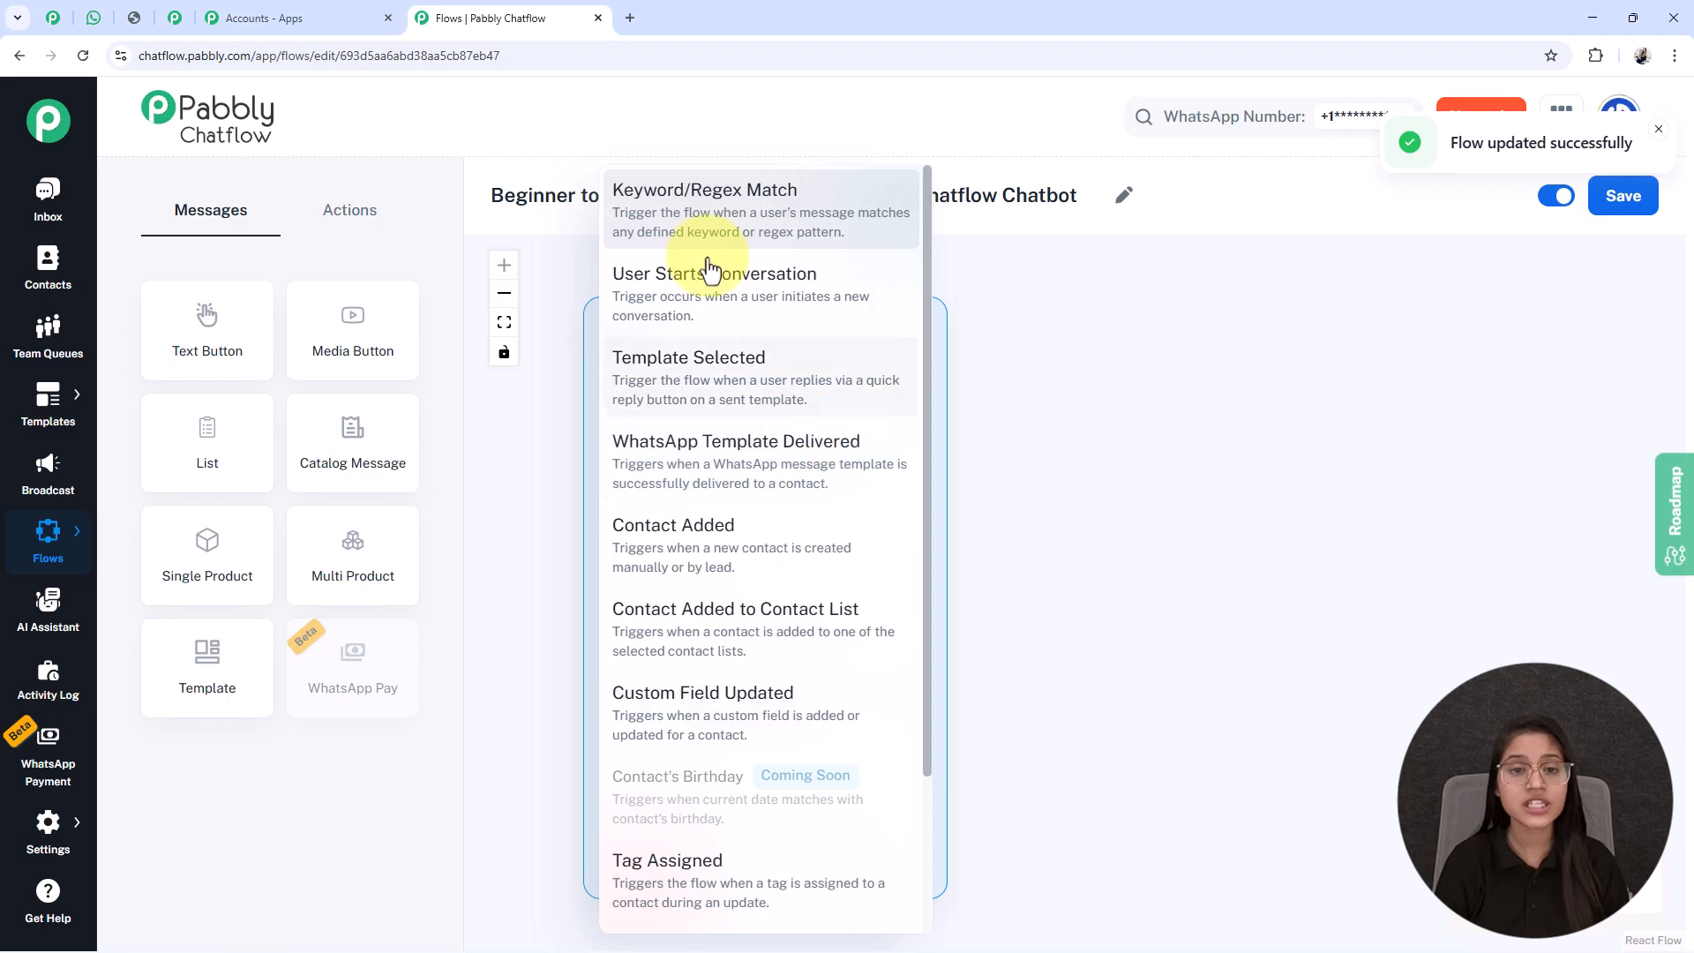
click(672, 212)
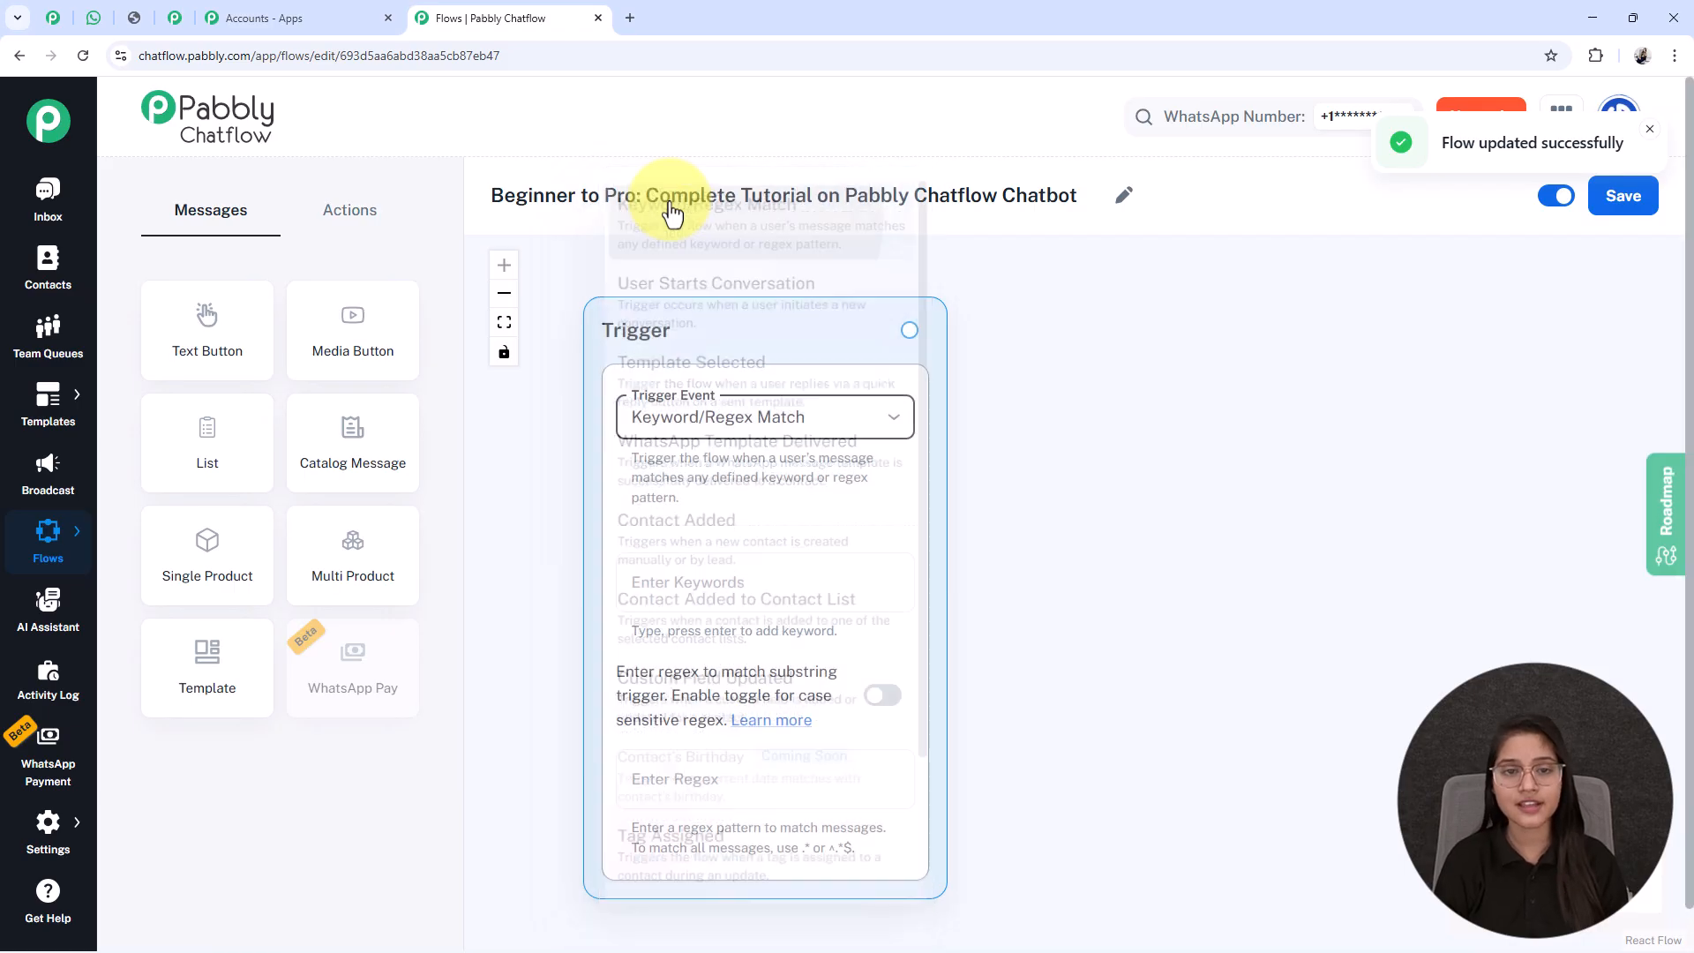
click(710, 601)
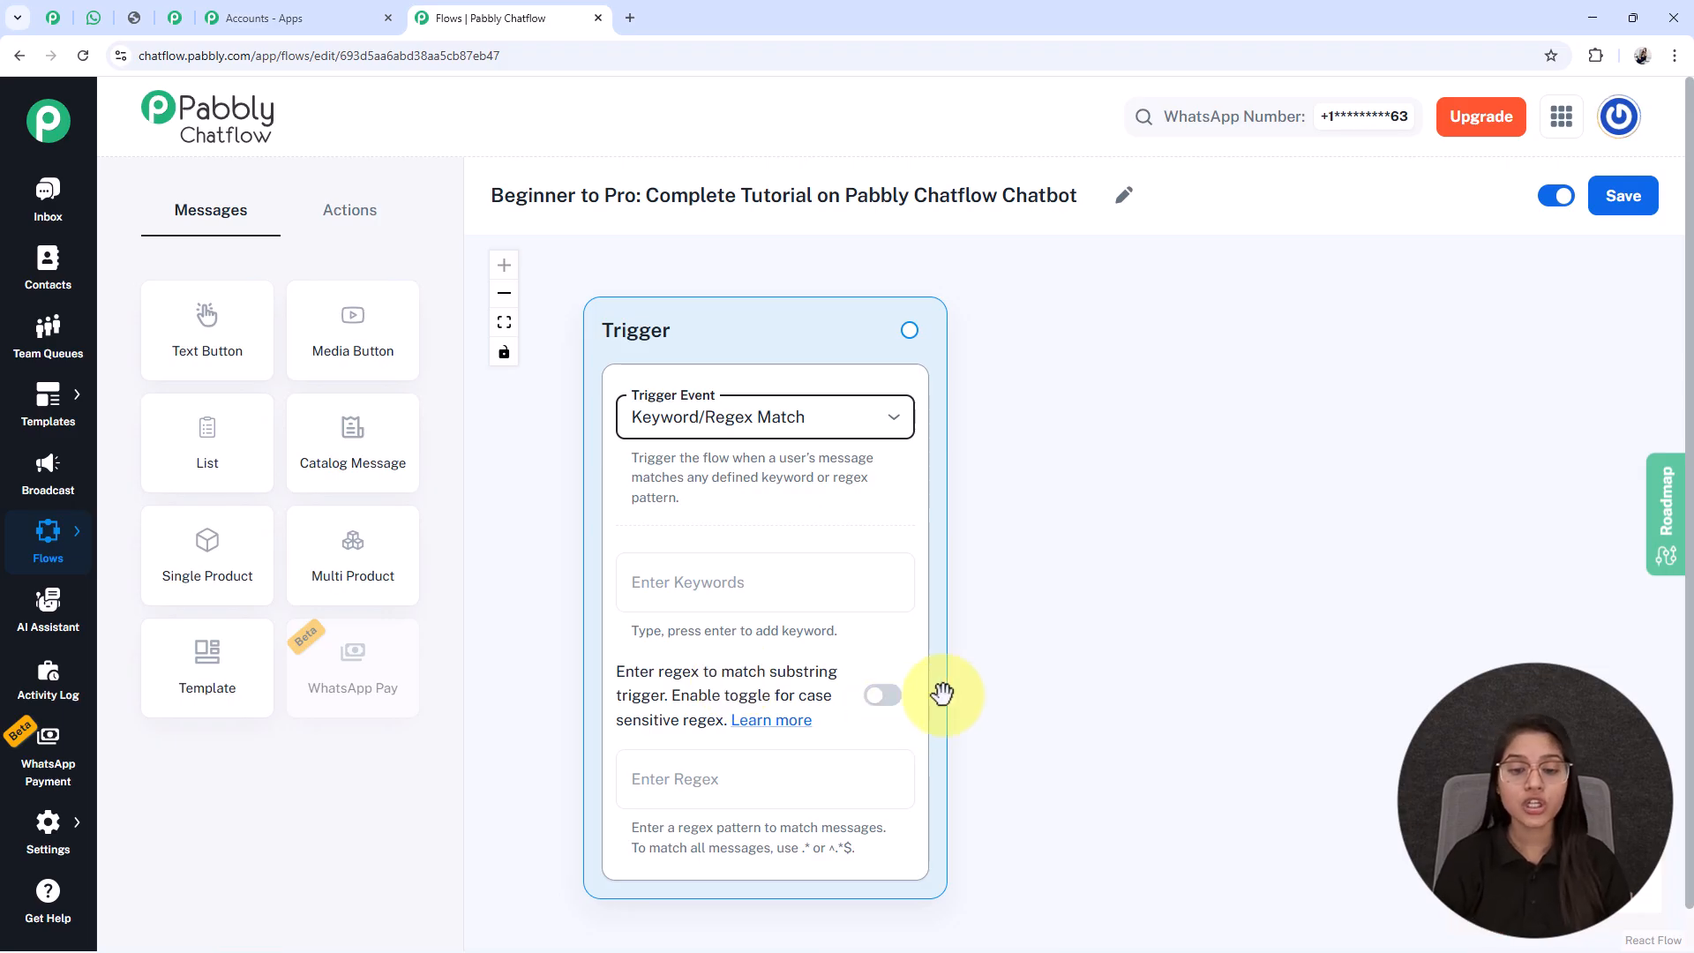
click(888, 706)
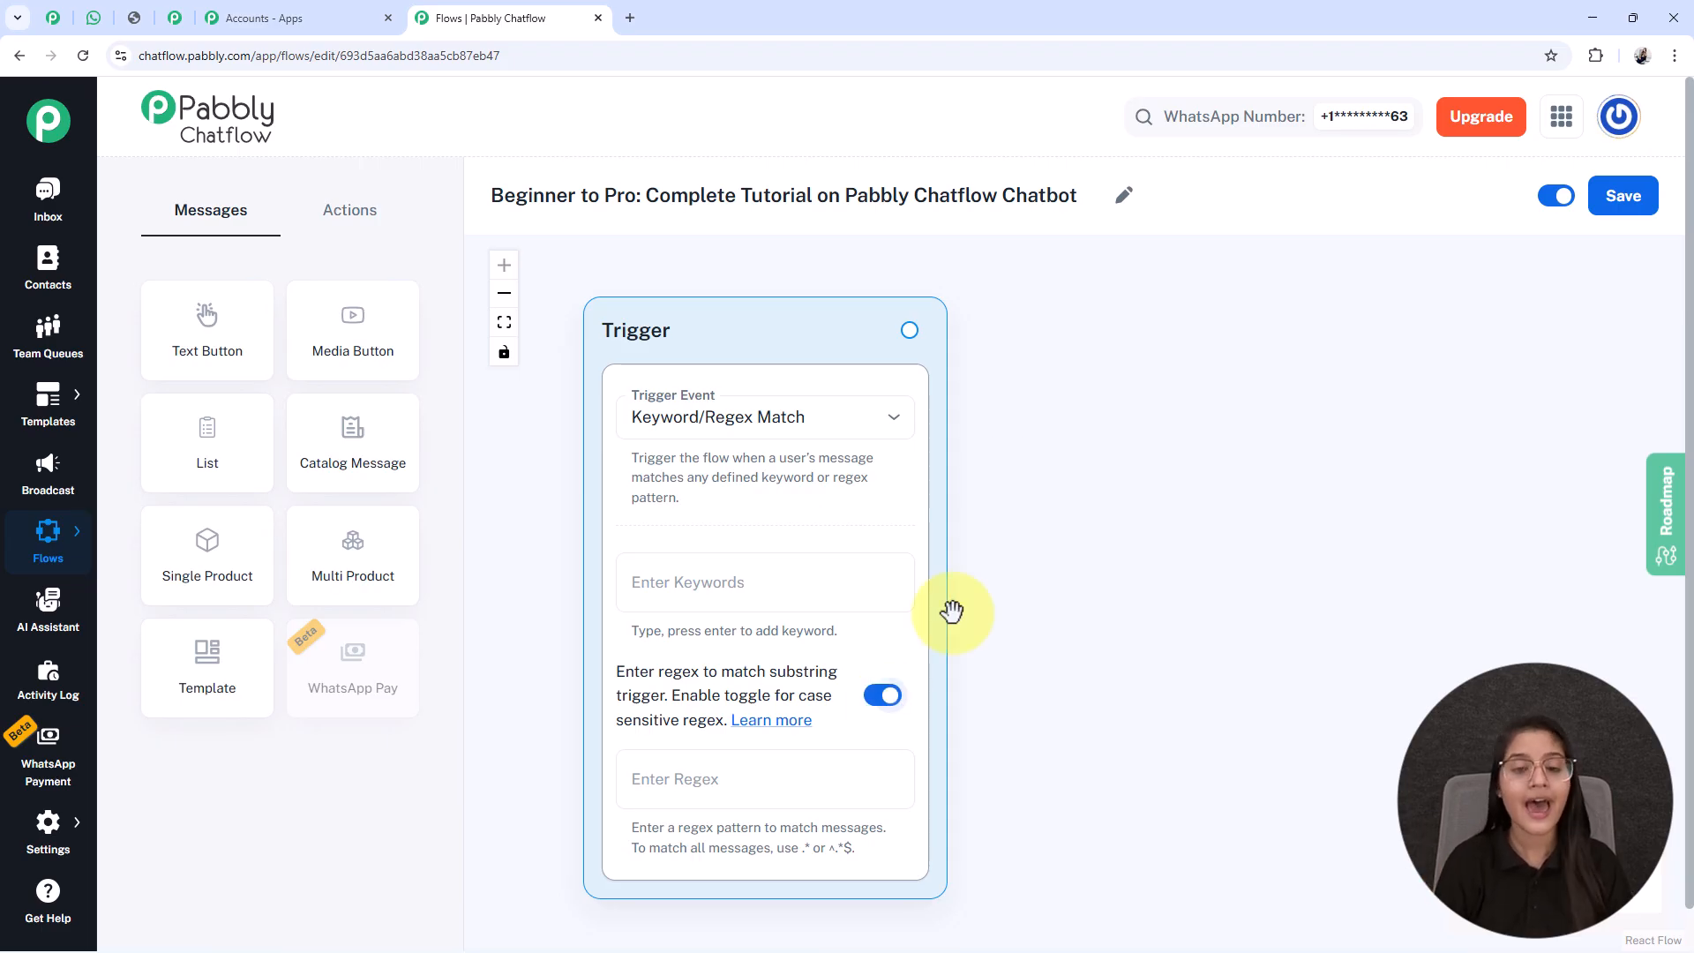
Add "Hi" and "Hello" as keywords in the Trigger node
click(693, 587)
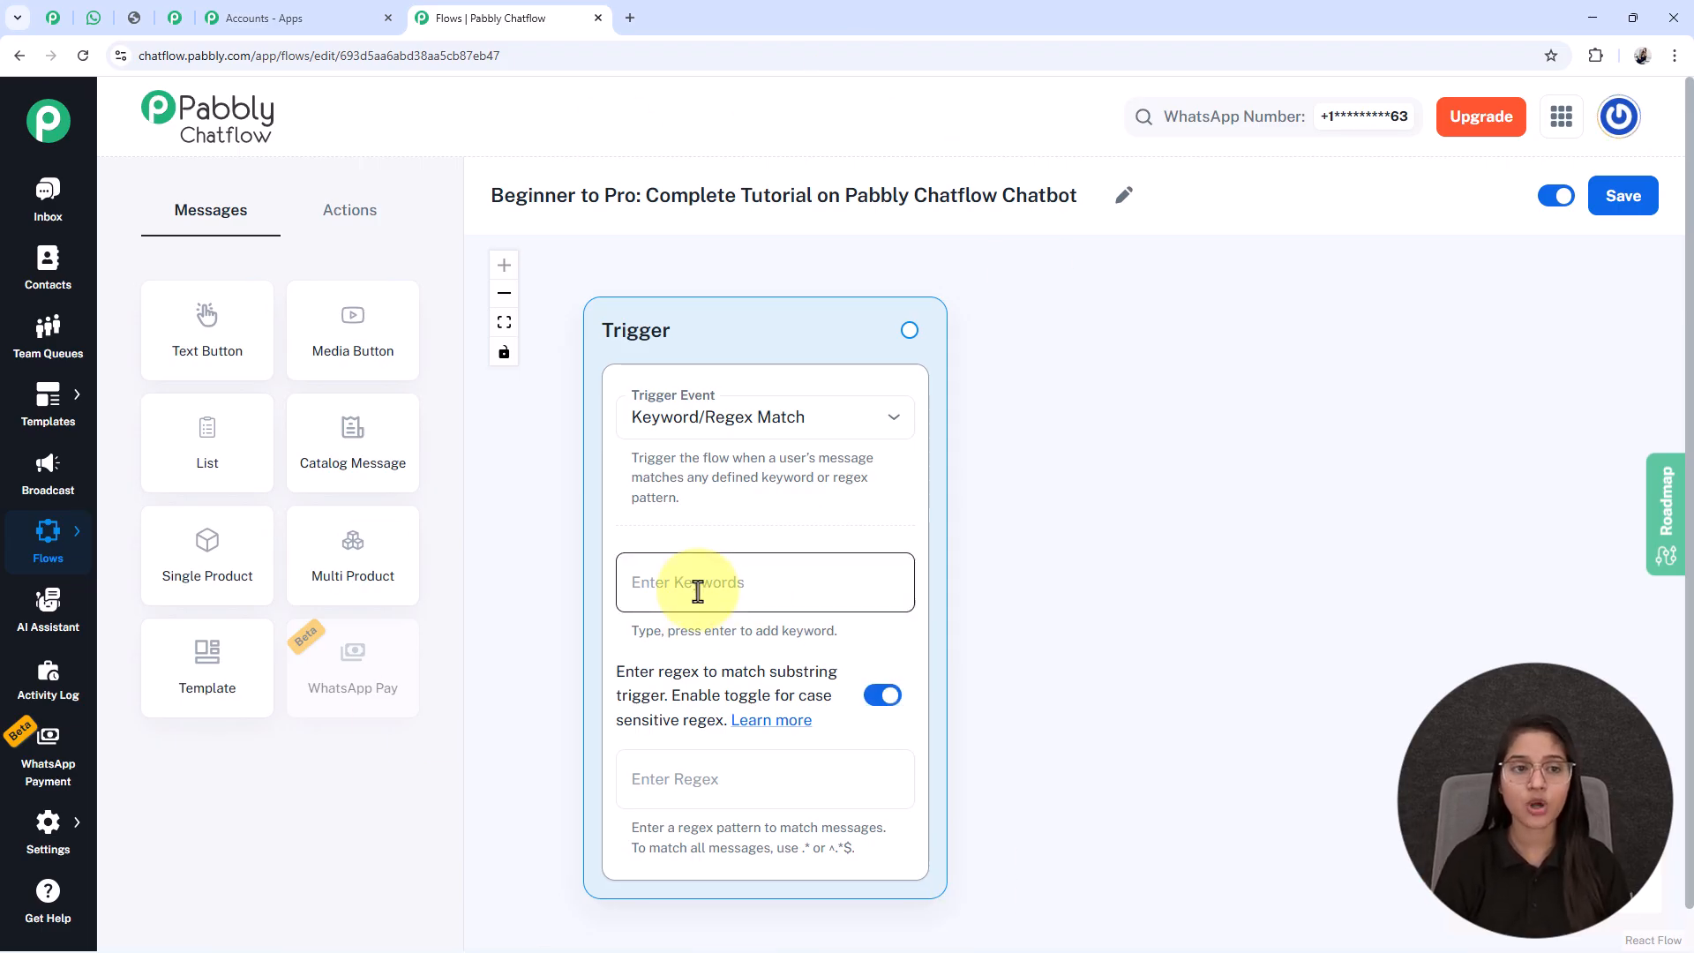
click(697, 592)
text(Hi)
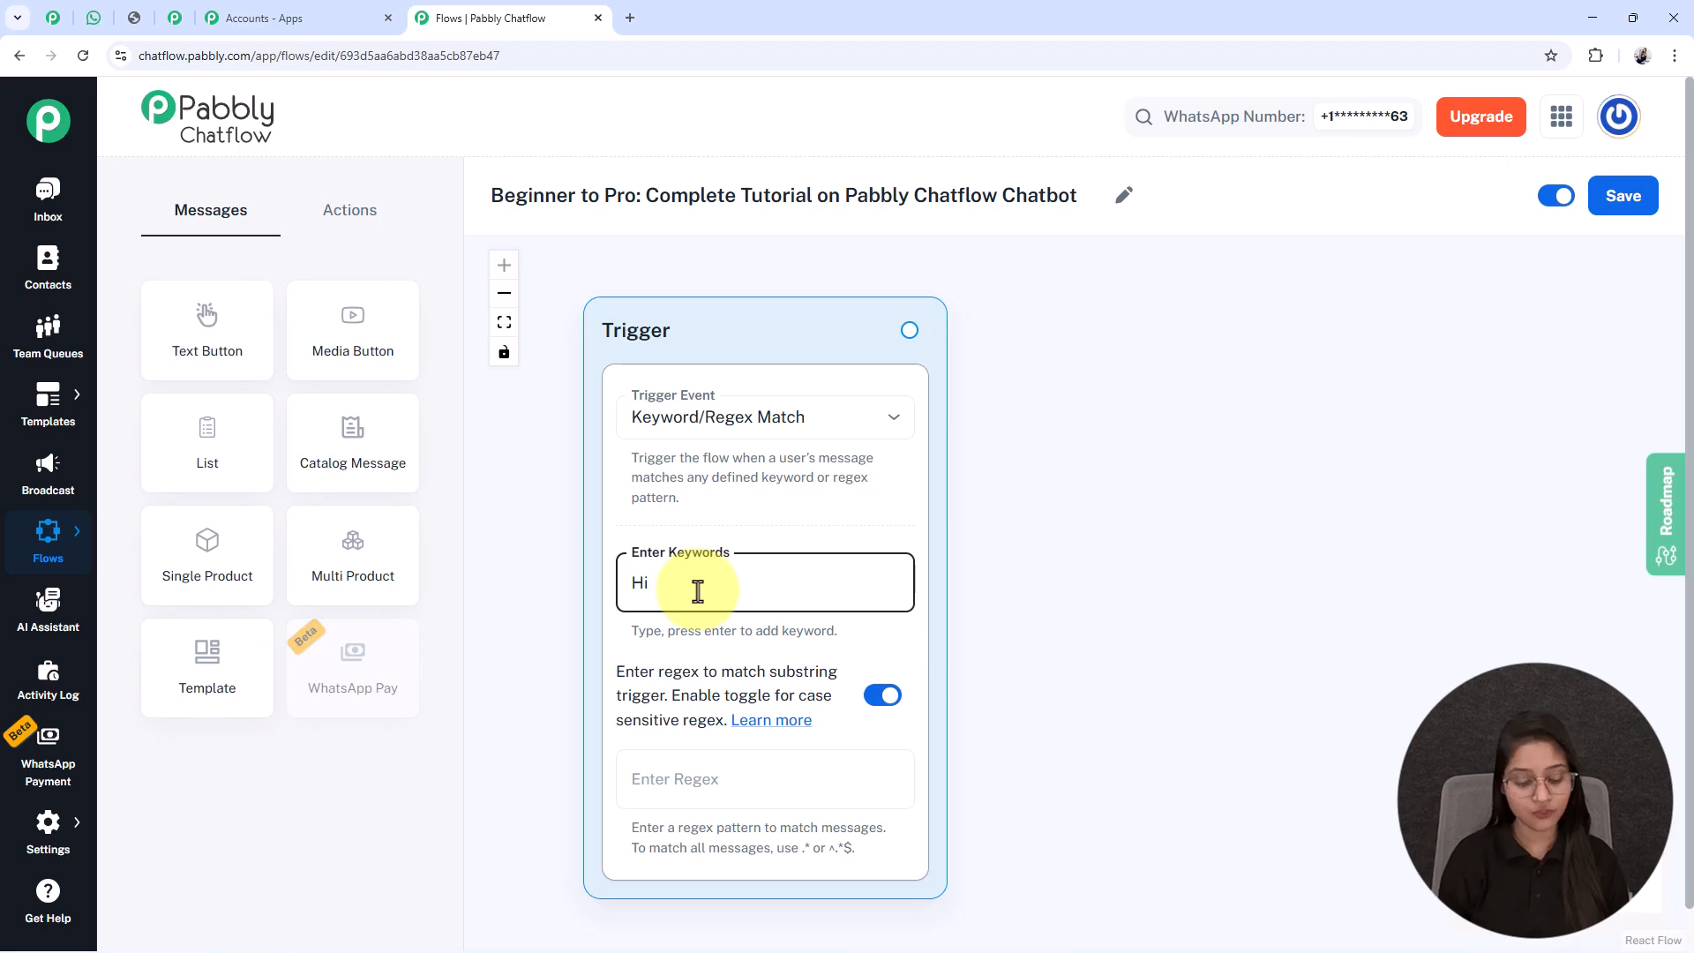
key(Return)
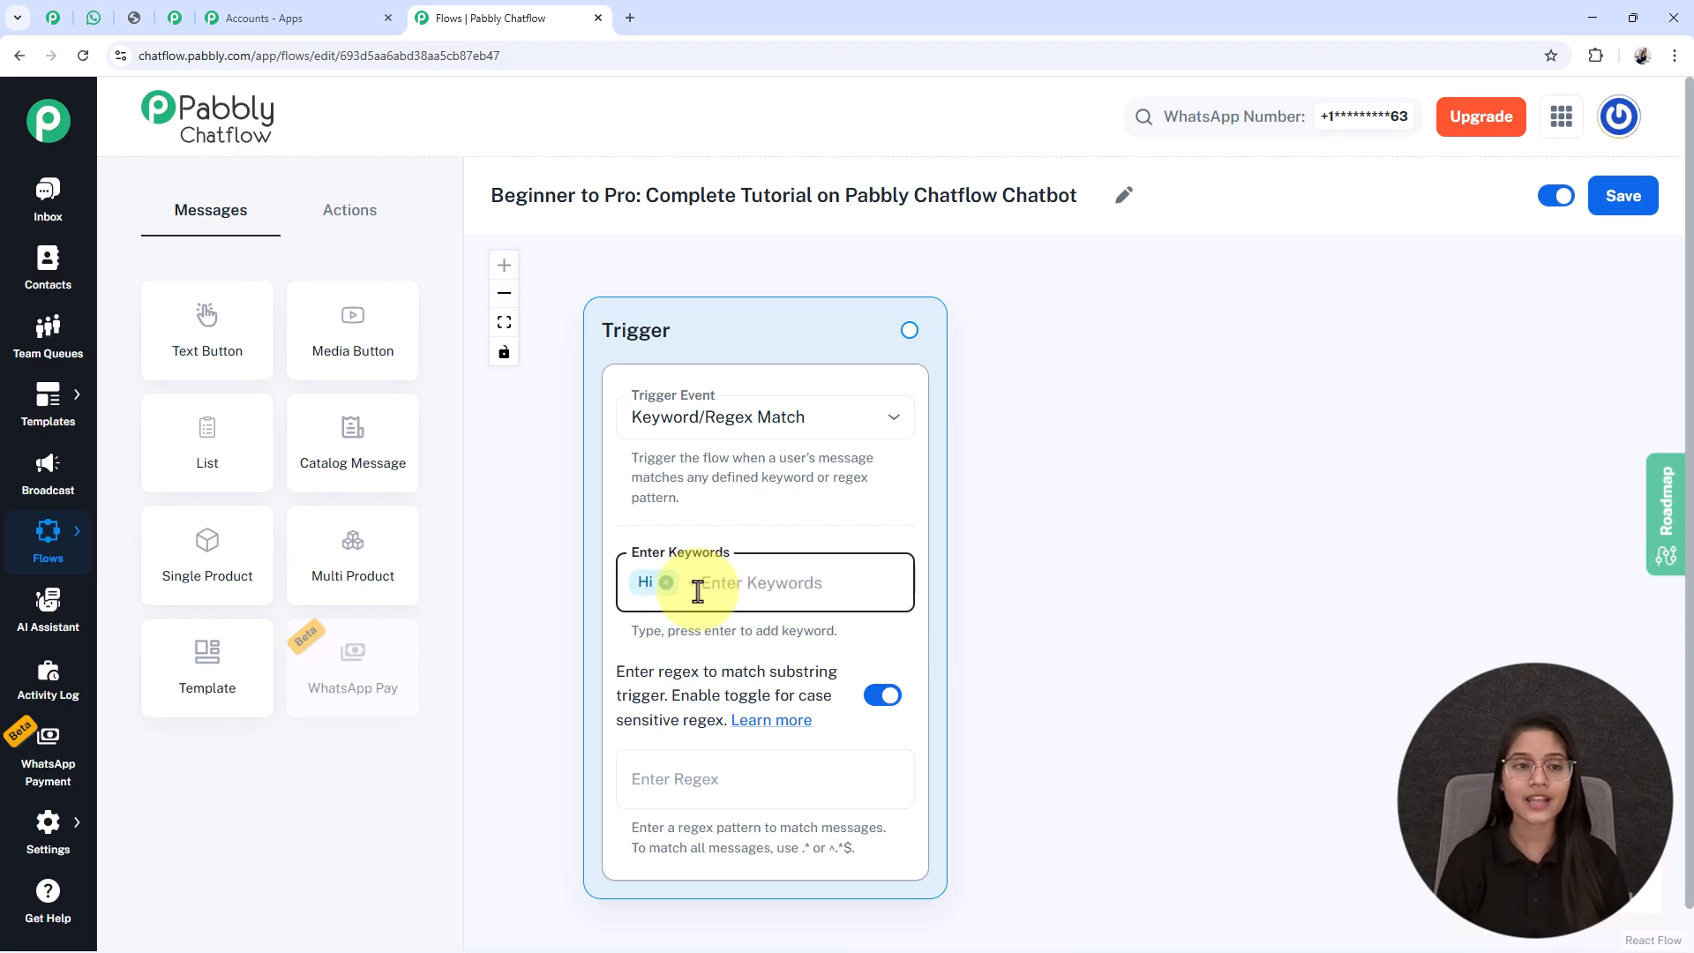
text(Hello)
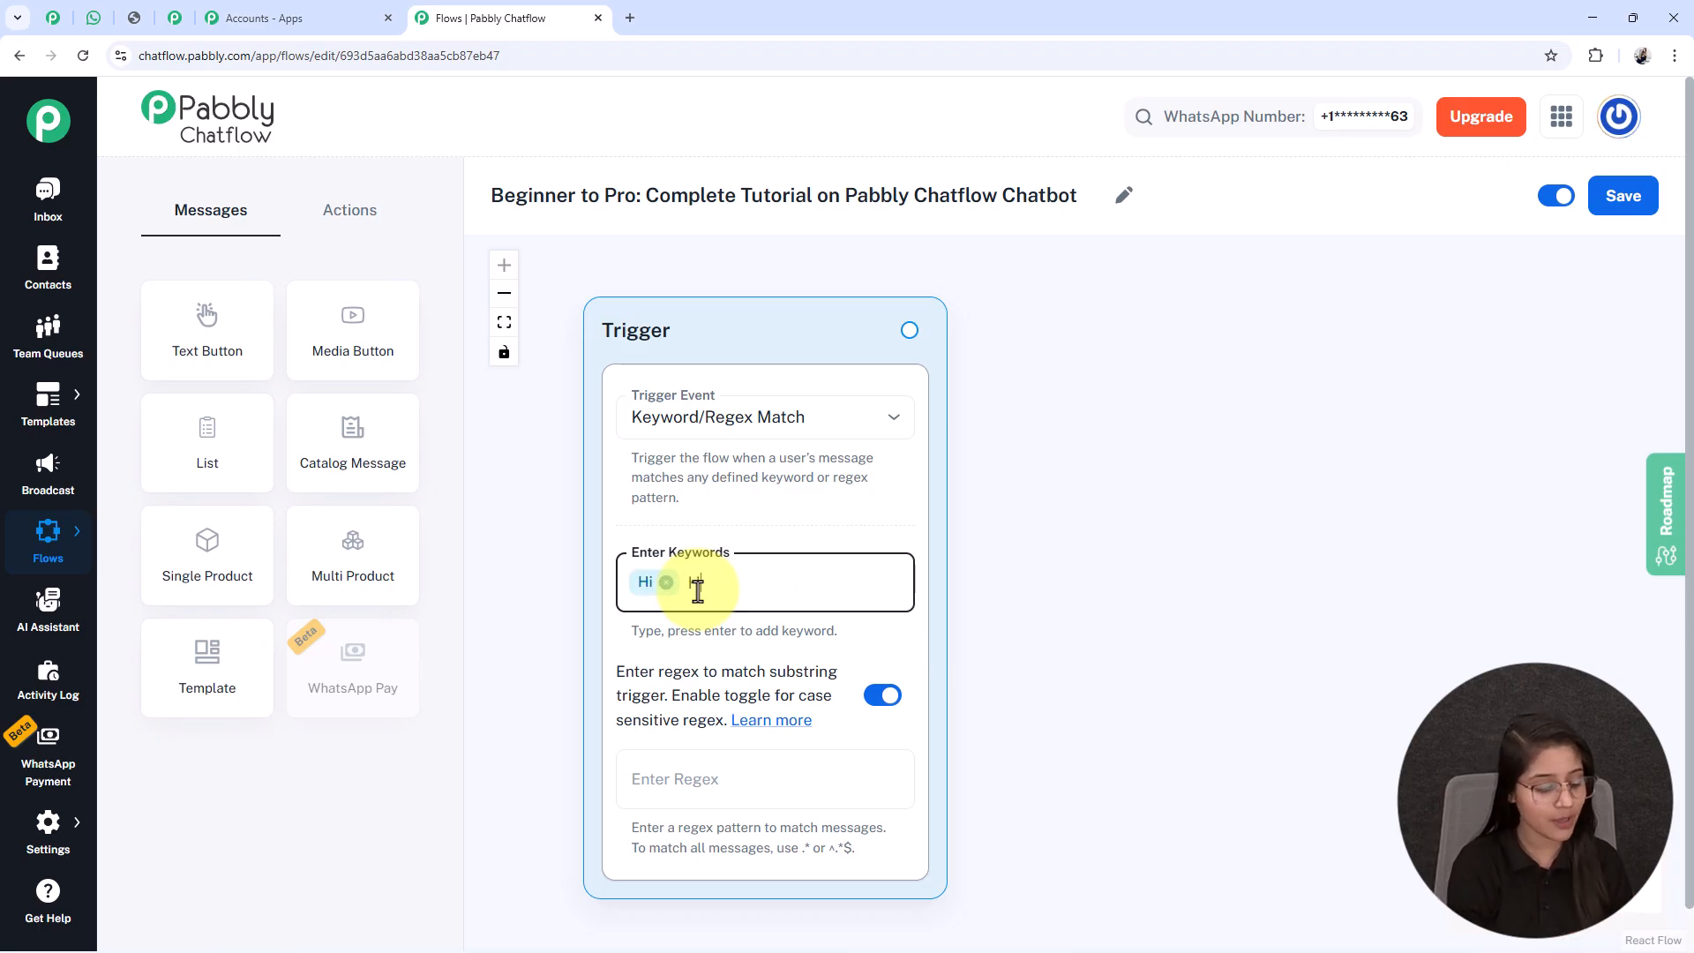
key(Return)
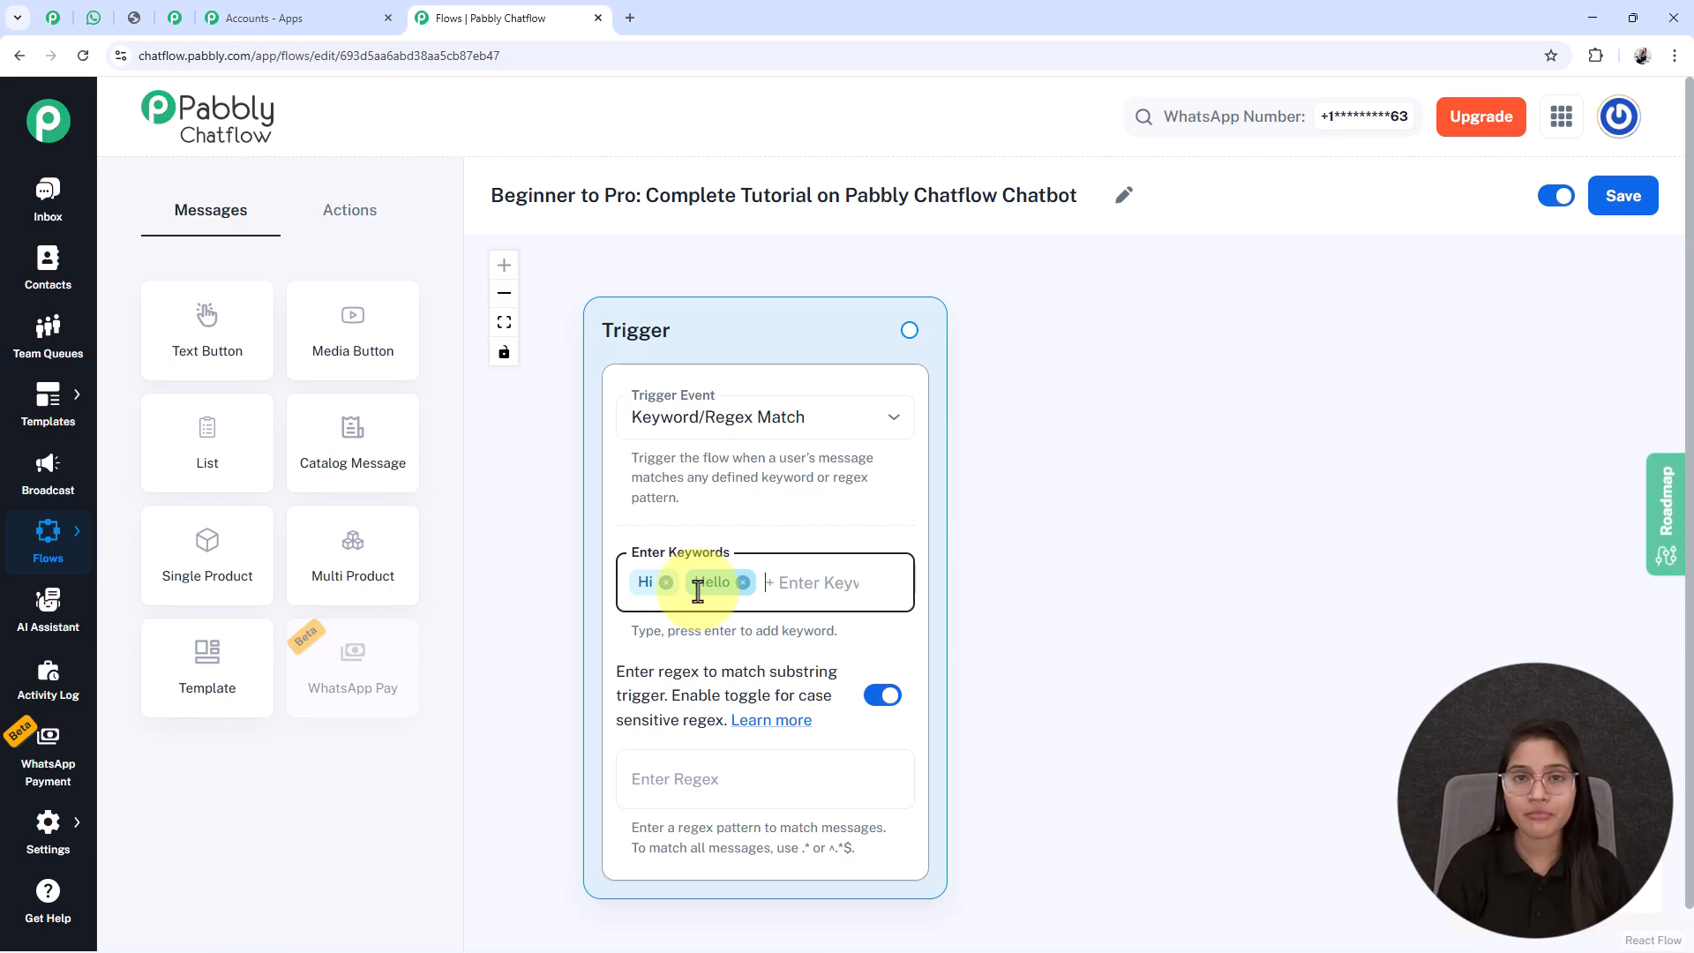
Add a Text Button message node to the canvas beside the Trigger node
click(220, 329)
drag(851, 617, 1075, 361)
drag(1586, 600, 1297, 600)
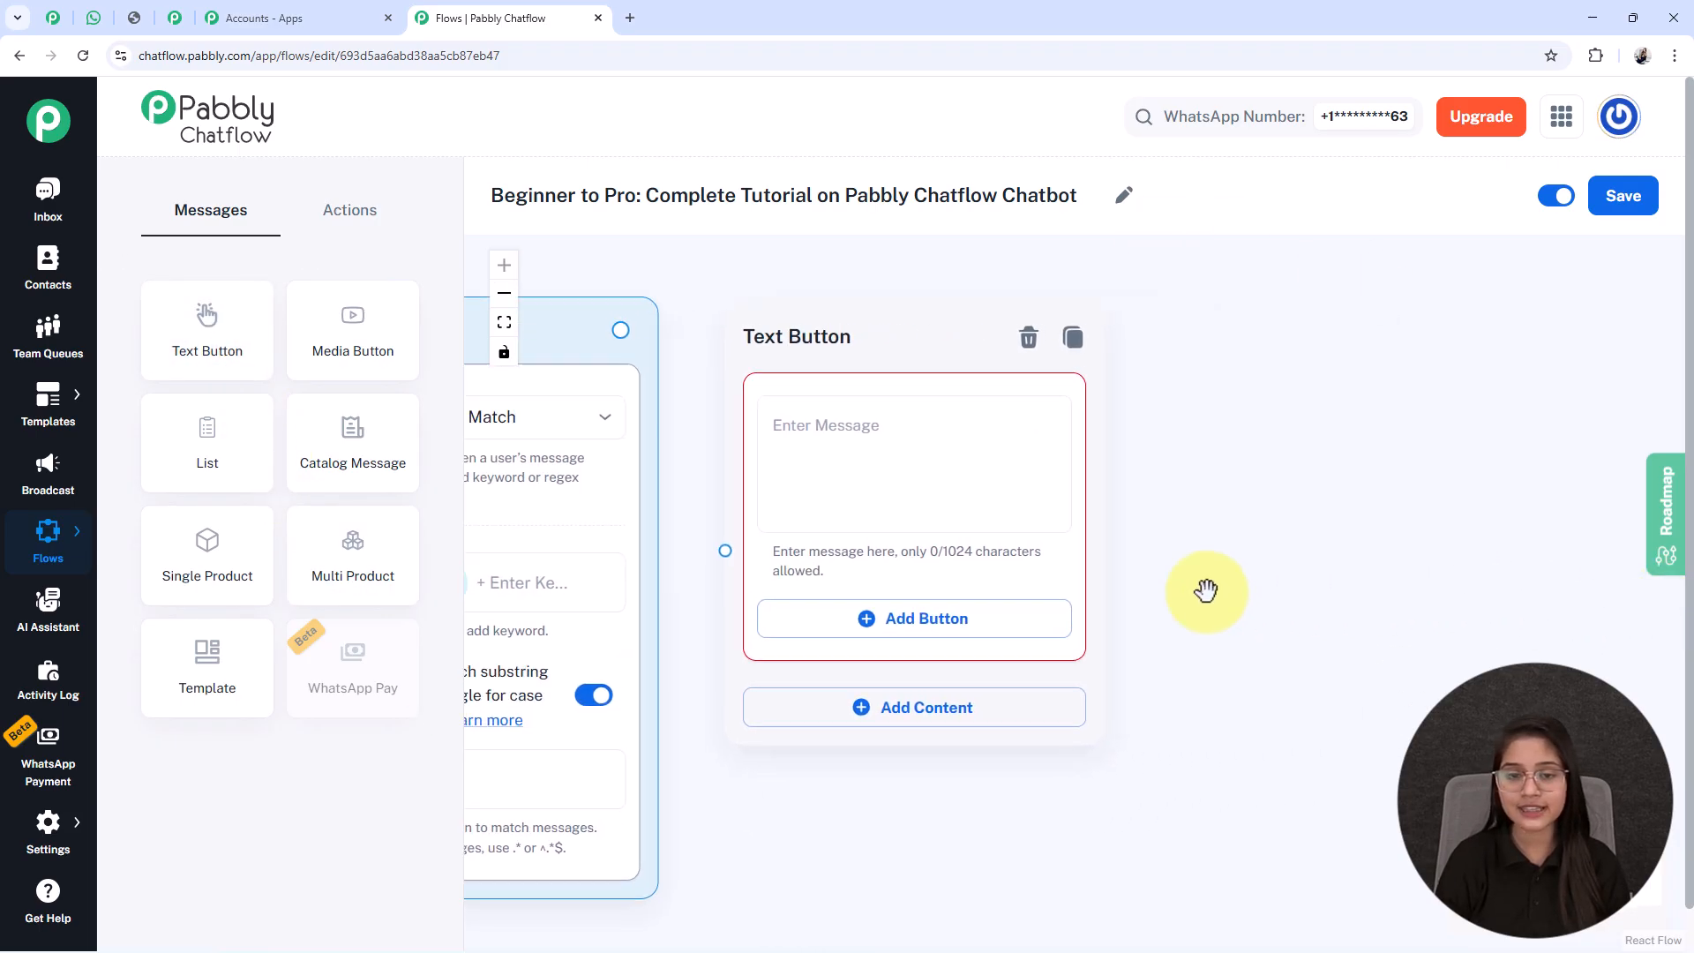
Fill the Text Button node's message with the FitLife Wellness Center welcome text, starting with "Hello!" and ending with "*How can I help you today?*"
click(816, 503)
key(ctrl+v)
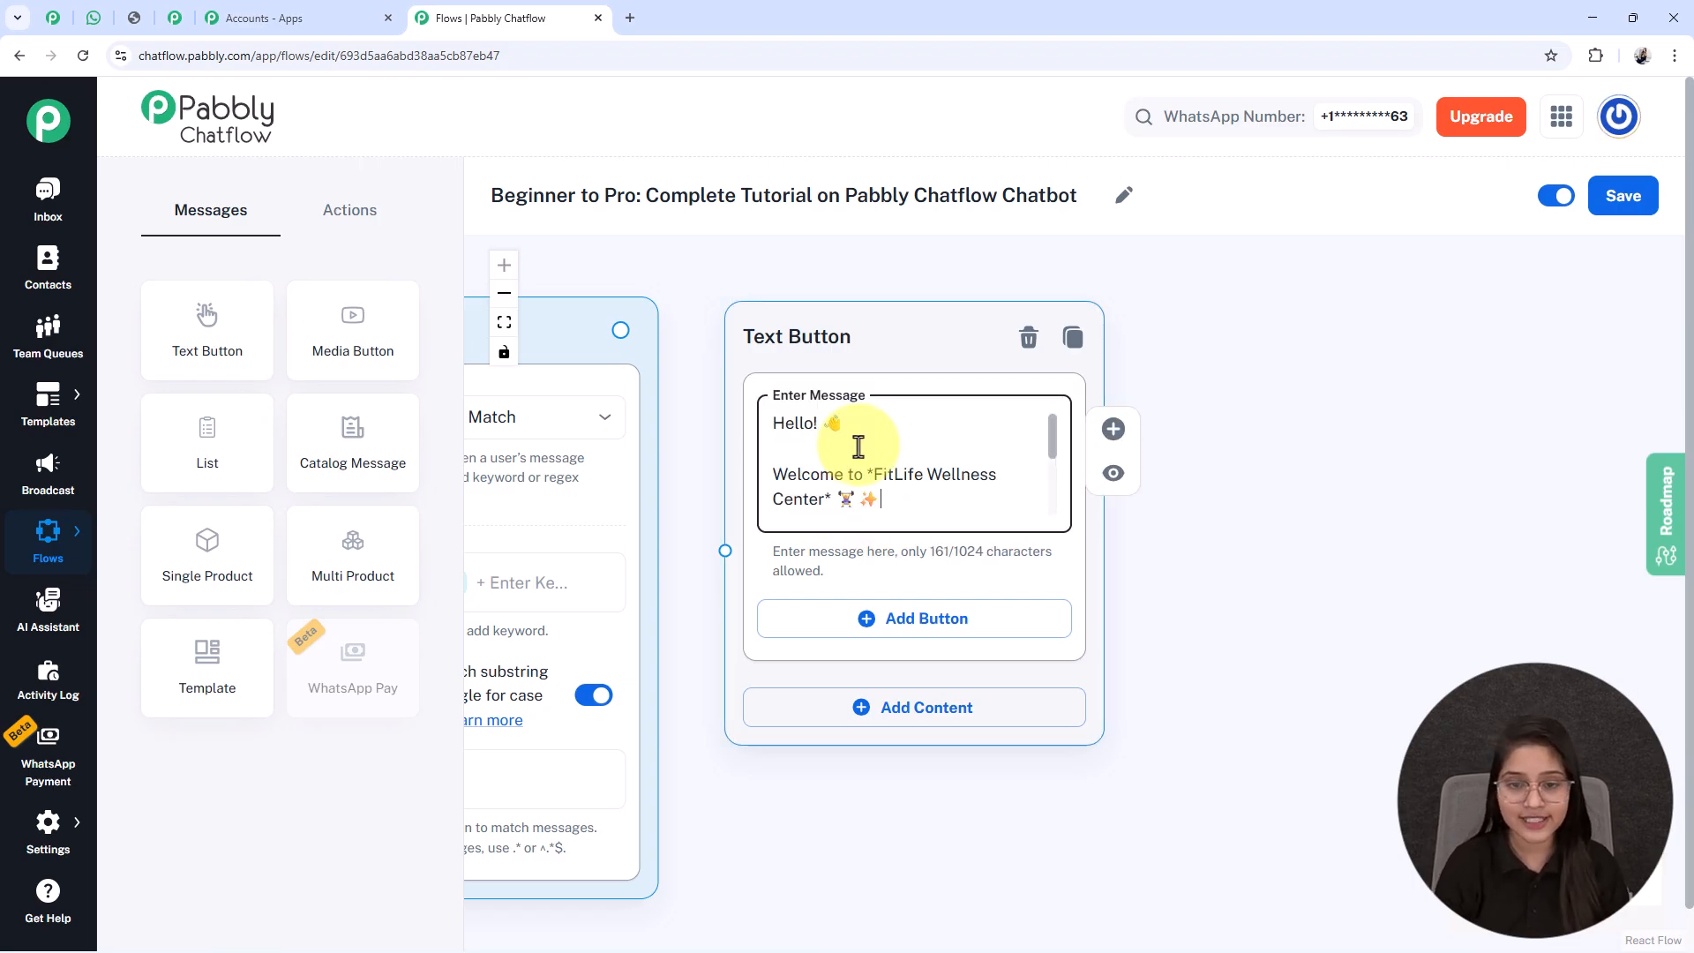
scroll(857, 446, down, 1)
double_click(911, 463)
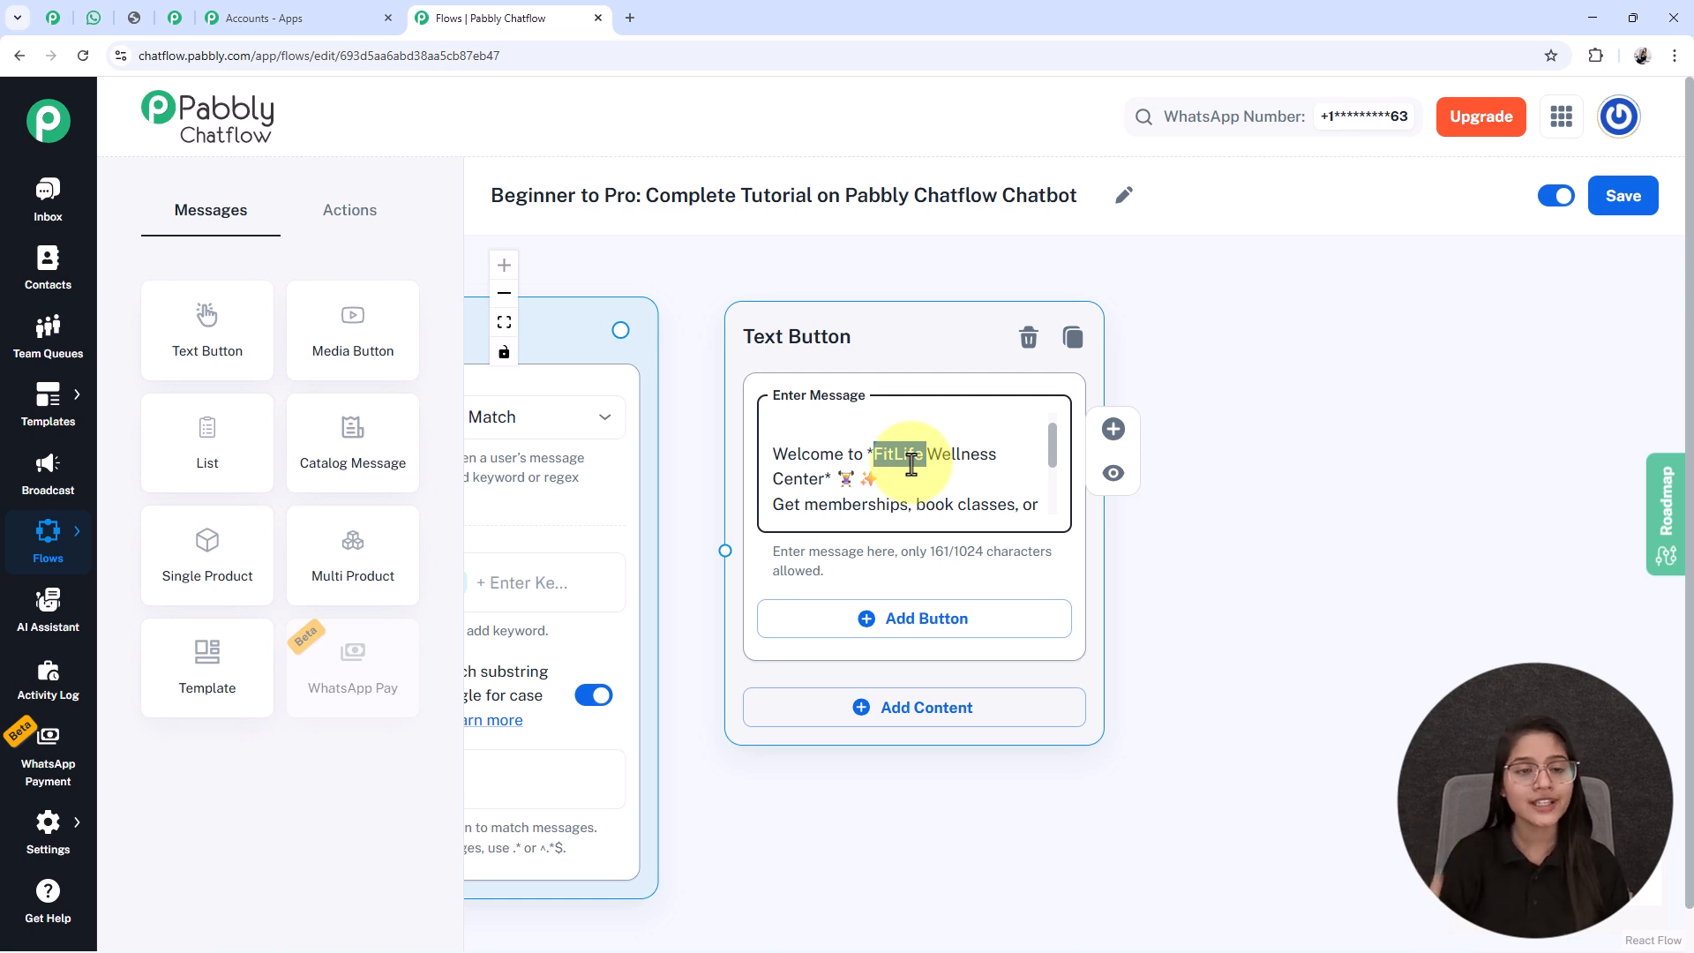
double_click(952, 456)
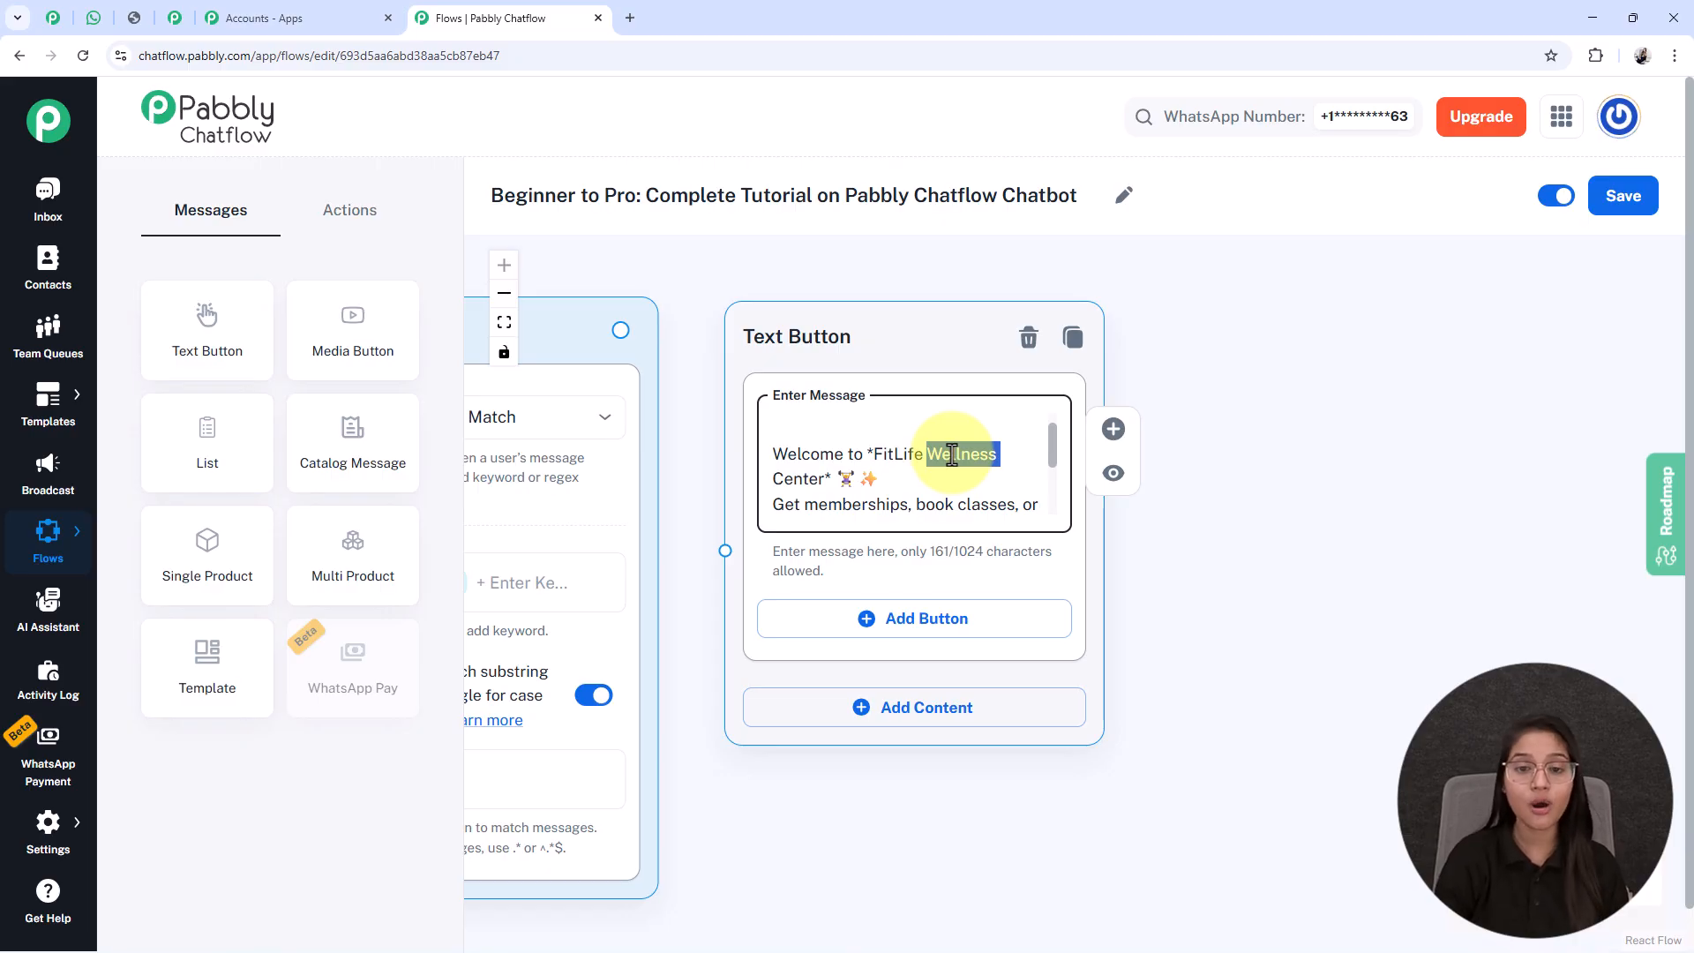
key(ctrl+End)
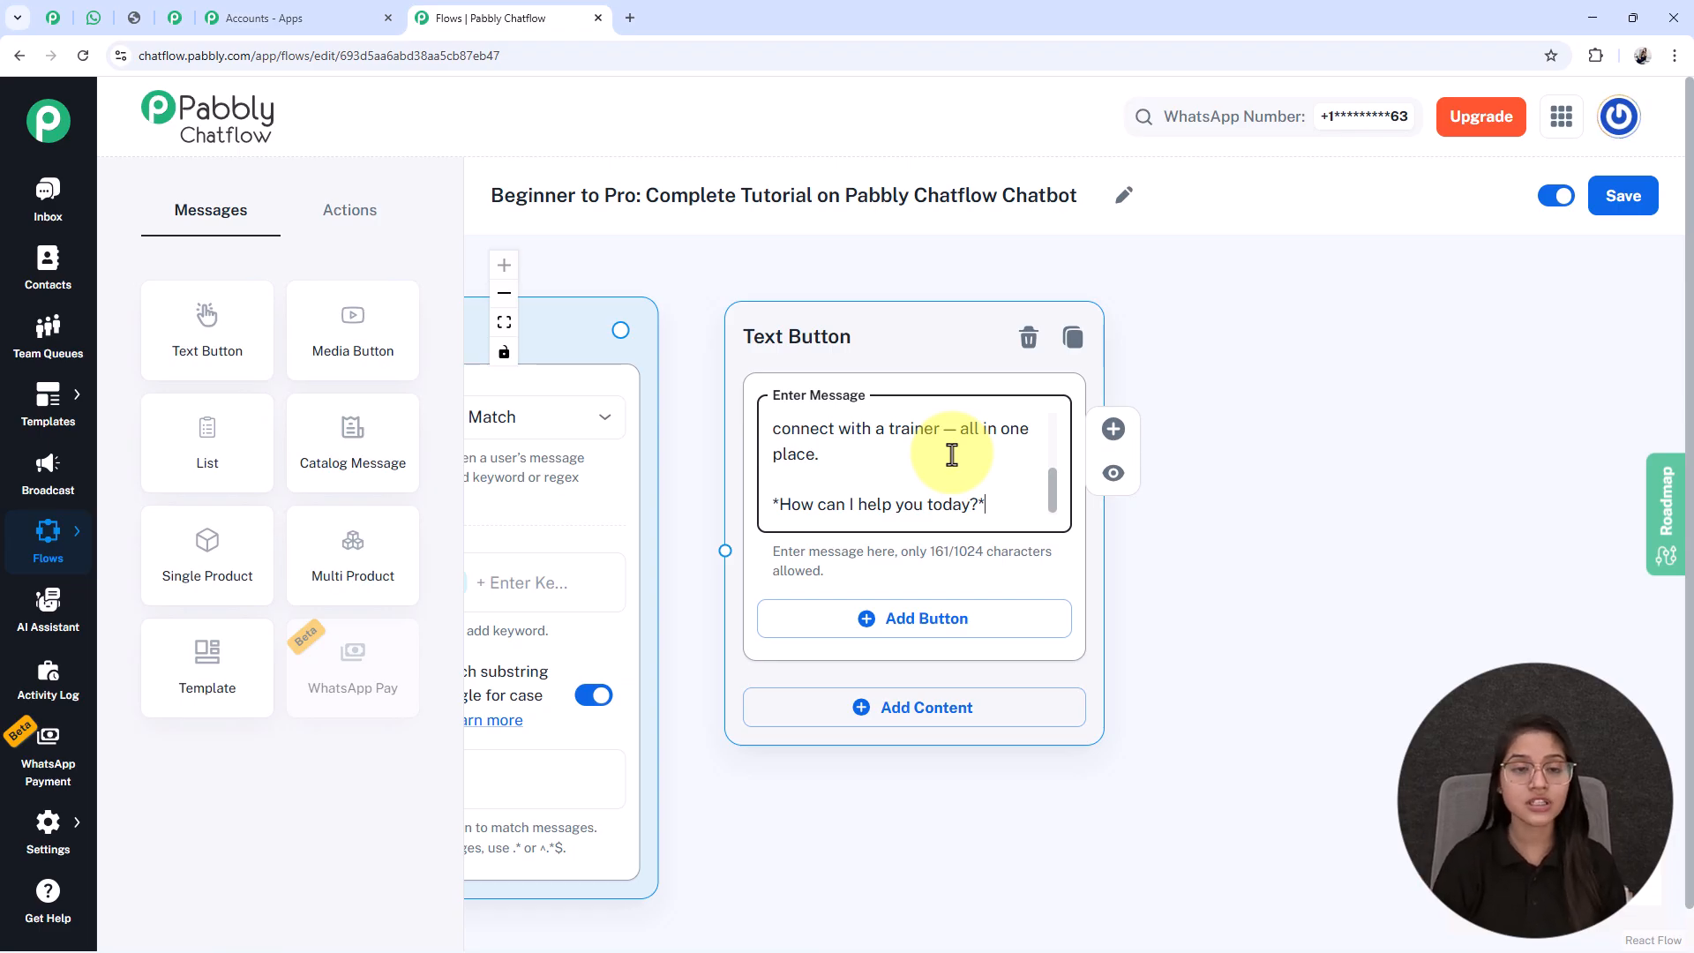
Add three buttons to the Text Button node, labelled "Membership Plans 💳", "Location 📍" and "Contact Support 📞"
scroll(938, 462, down, 2)
drag(1138, 823, 1079, 770)
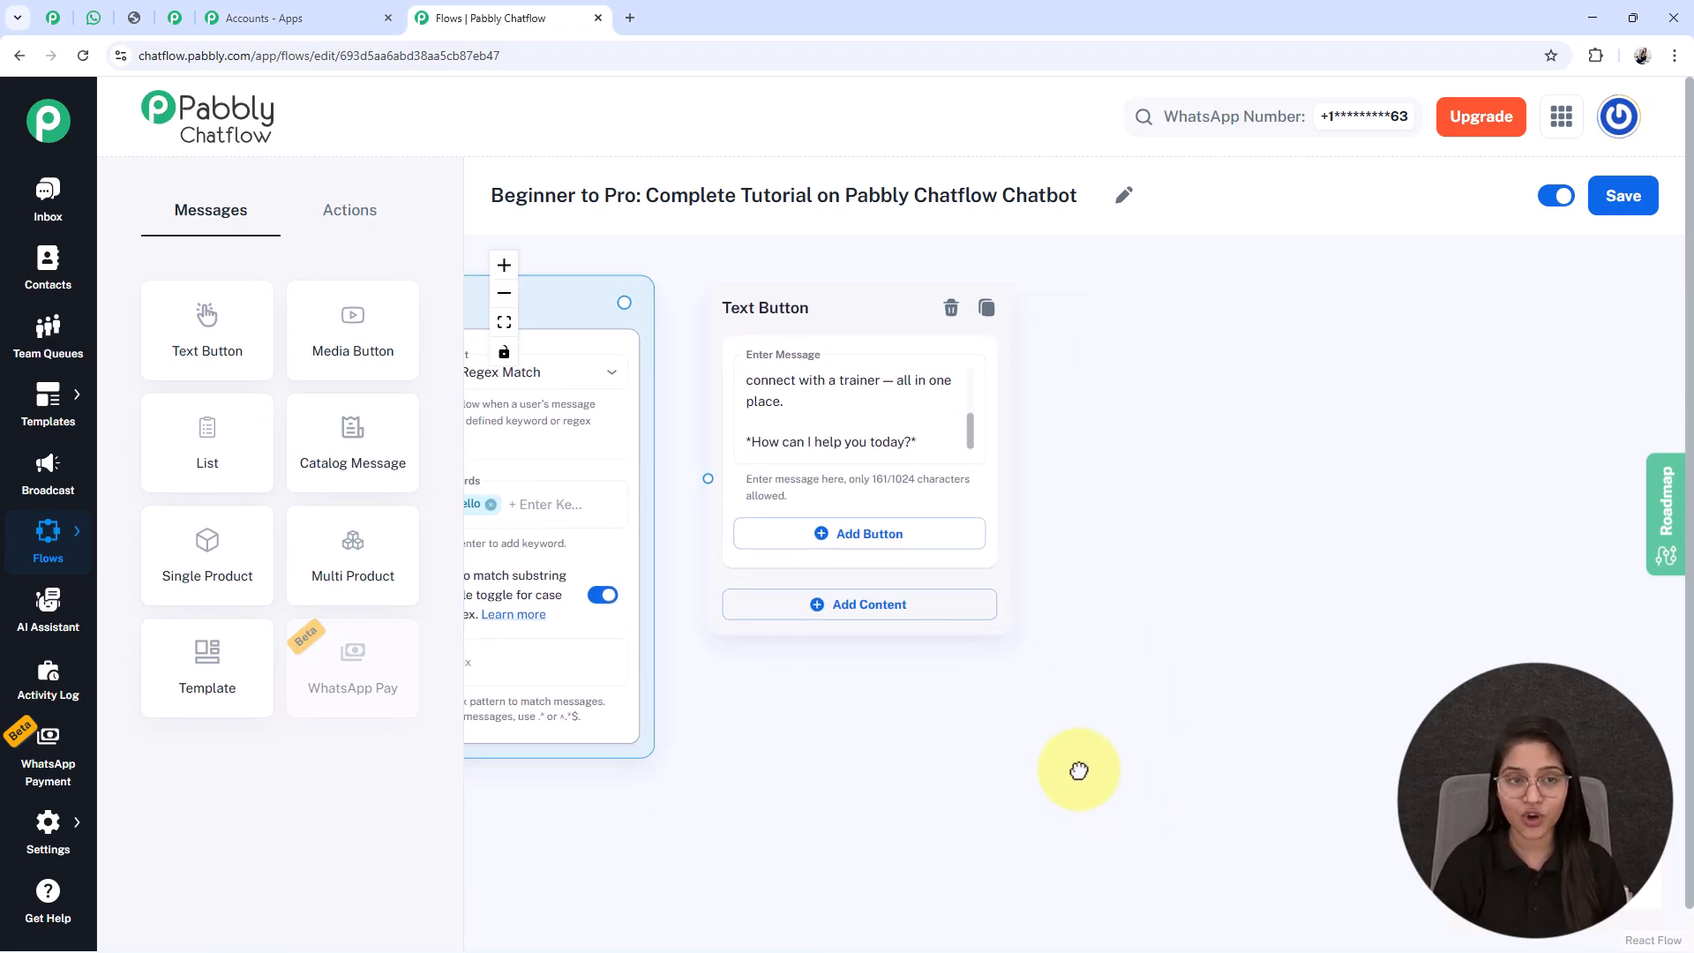
click(838, 537)
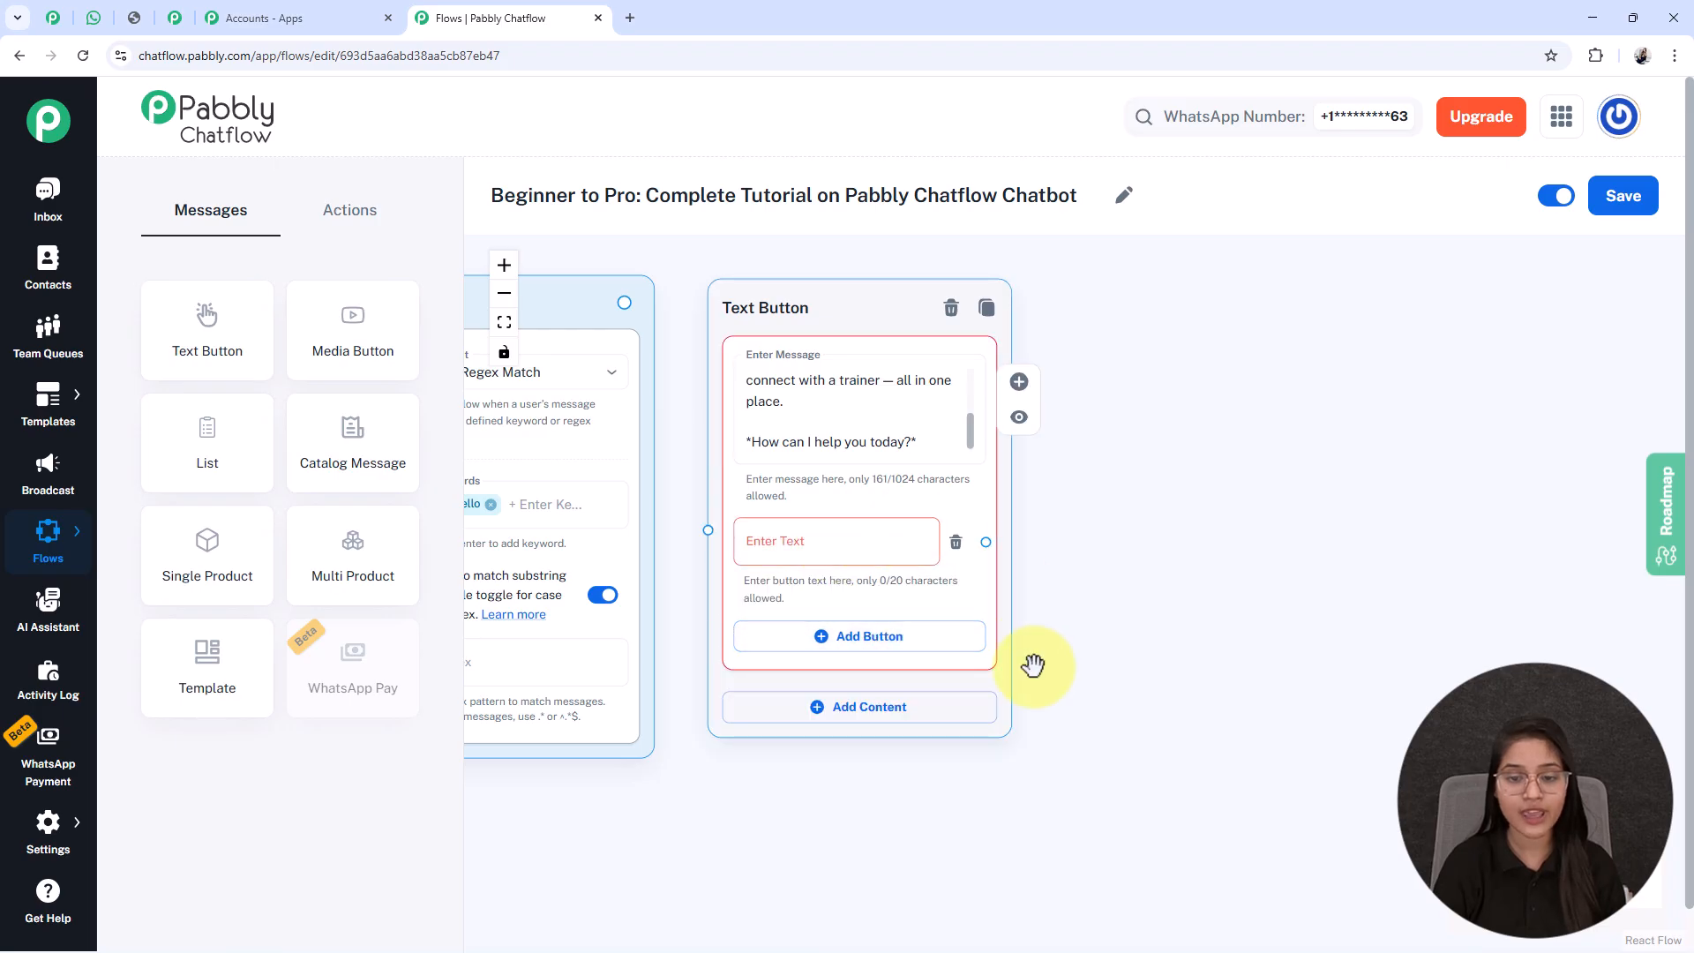
click(816, 648)
click(865, 740)
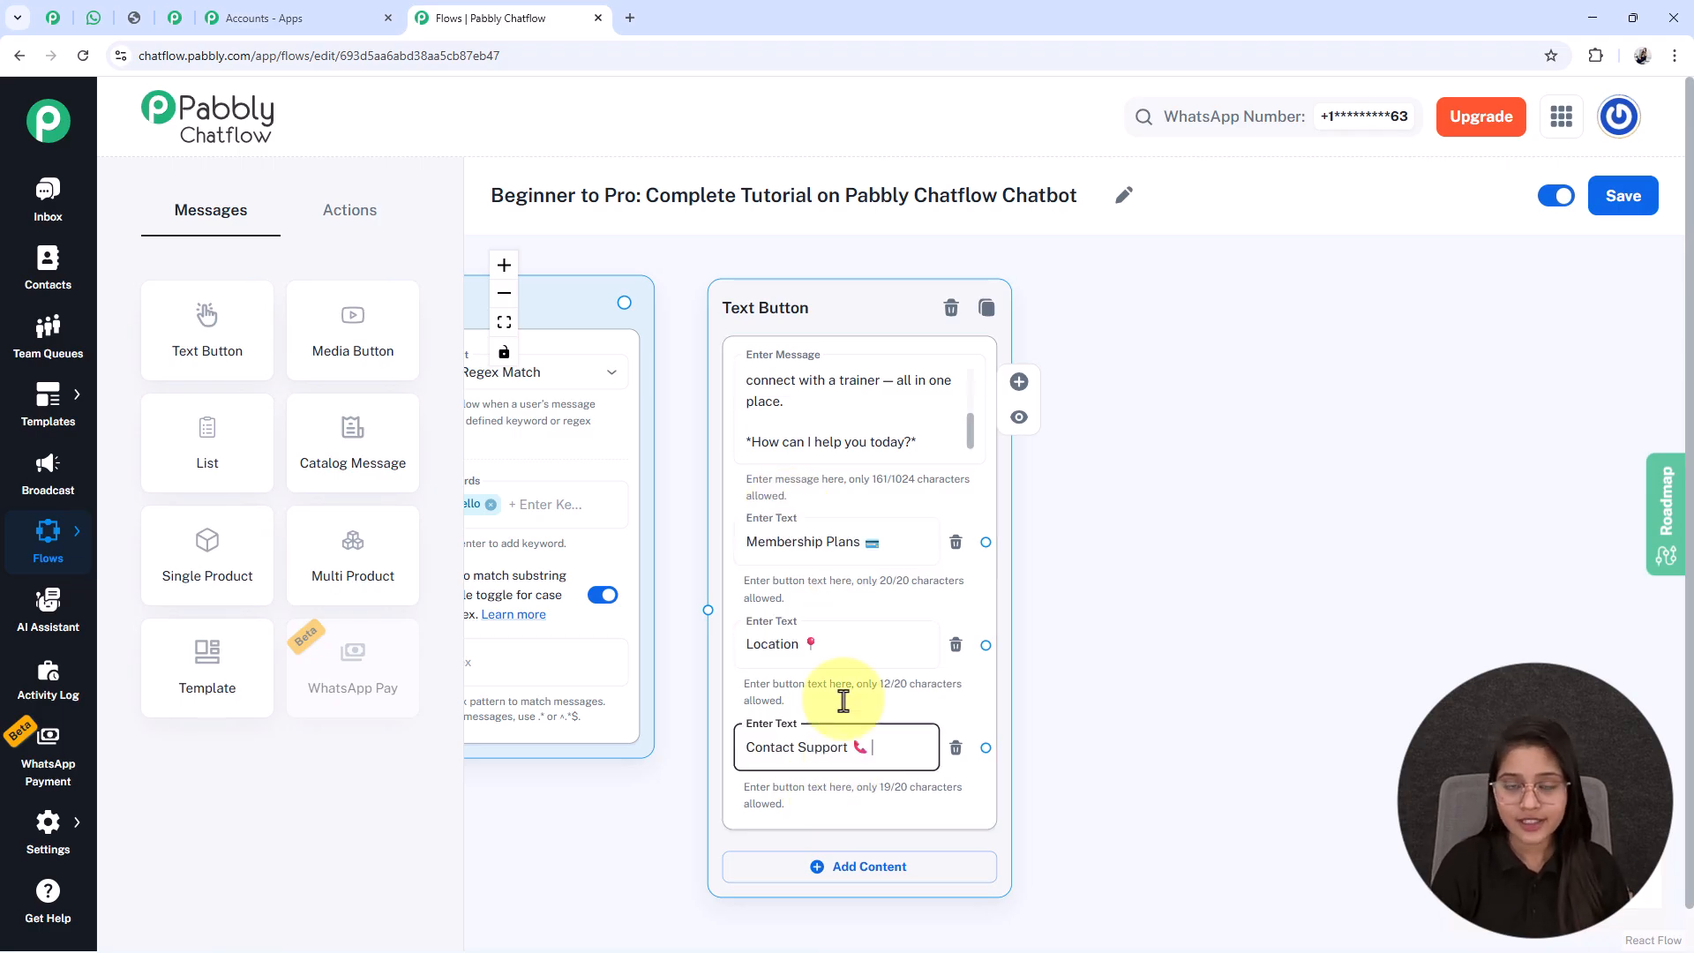
click(809, 549)
double_click(807, 547)
click(798, 650)
triple_click(770, 749)
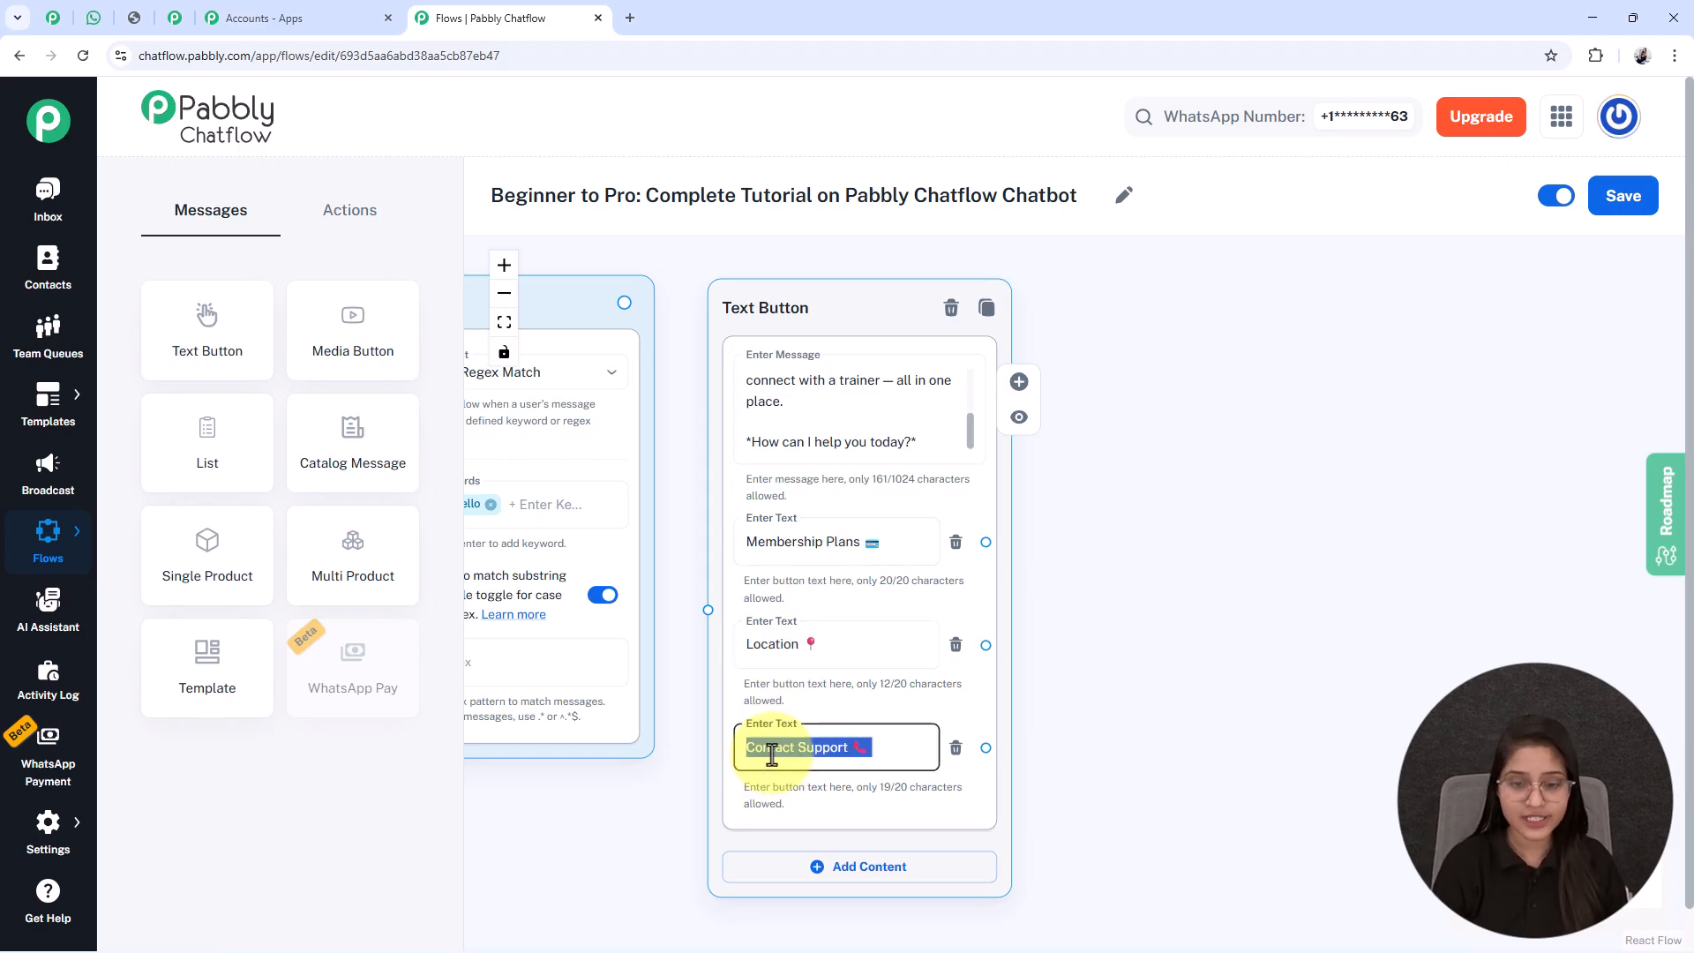
Connect the Trigger node's output to the input of the Text Button node
scroll(737, 774, down, 2)
drag(648, 812, 731, 813)
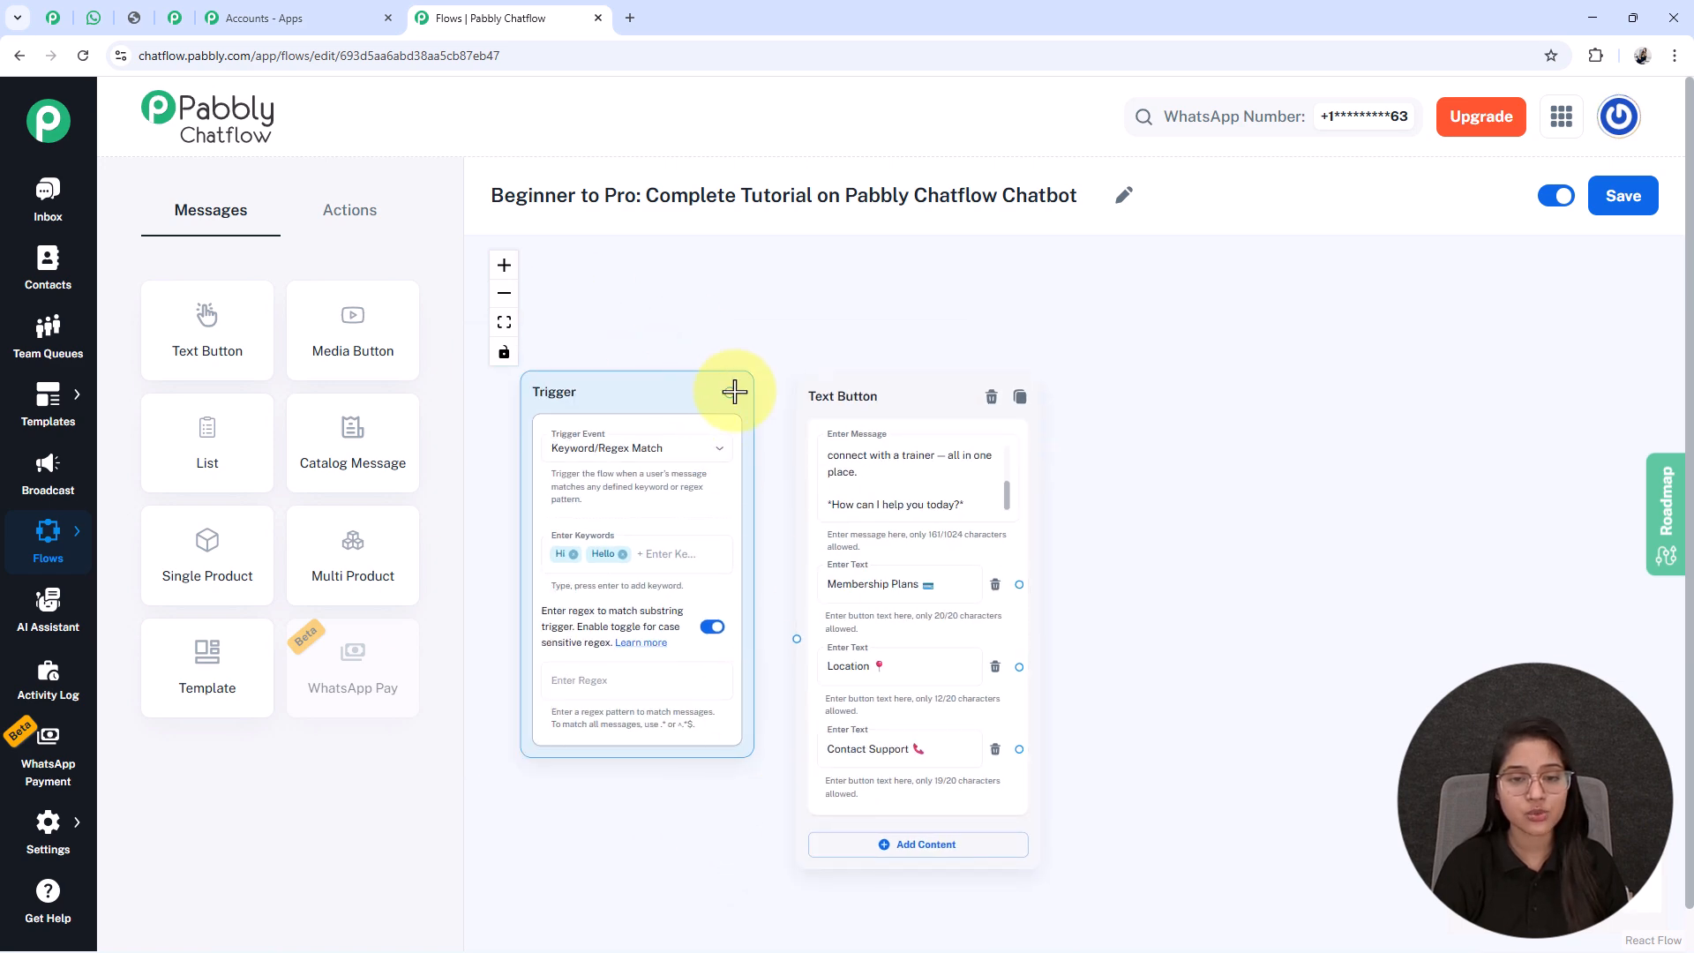
drag(729, 393, 795, 641)
drag(773, 569, 739, 511)
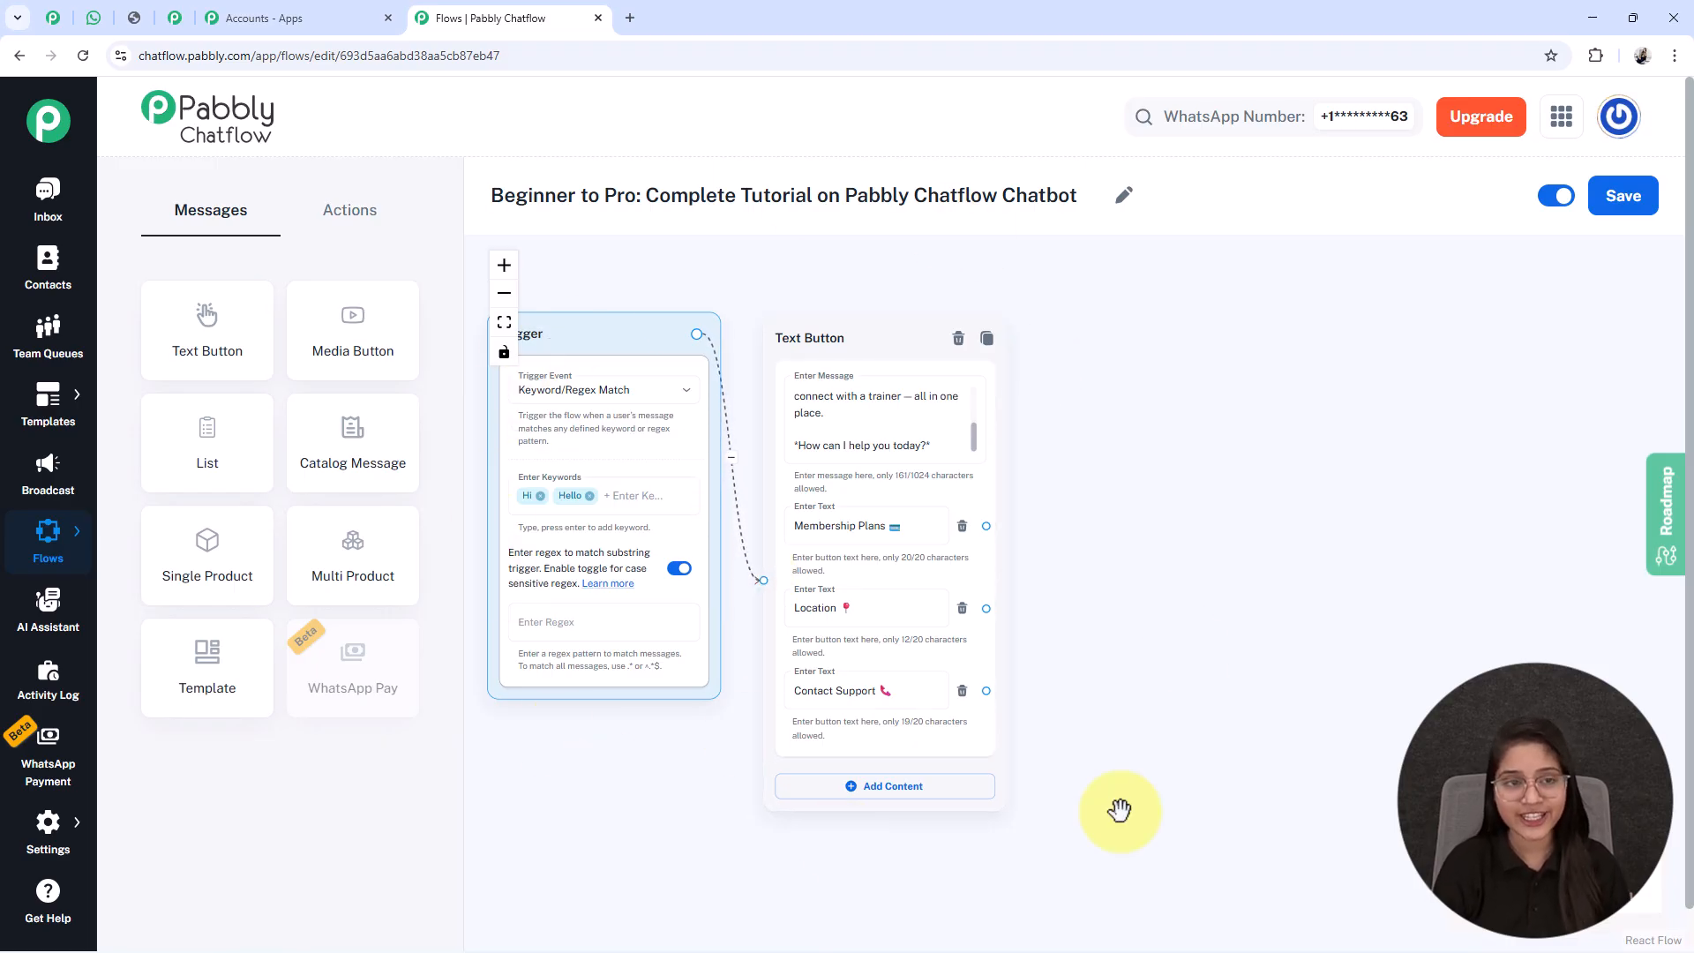
scroll(1144, 750, up, 4)
drag(1146, 569, 1055, 594)
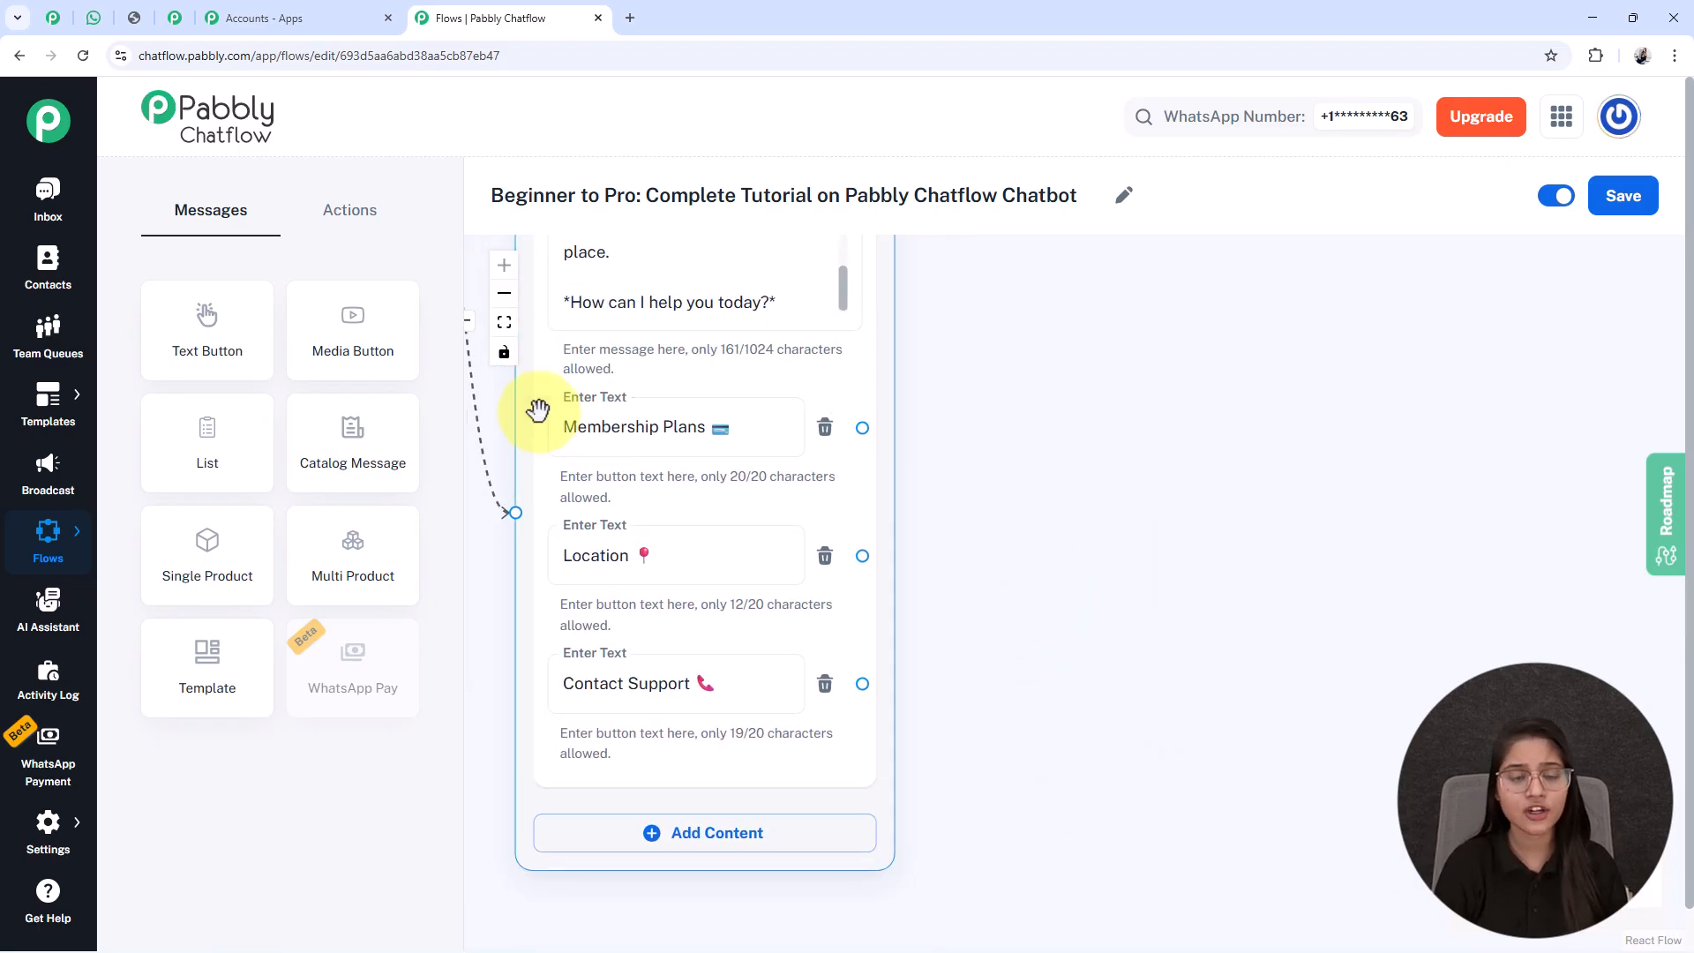
Add a List message node to the canvas beside the Text Button node
scroll(984, 475, down, 1)
drag(983, 473, 902, 561)
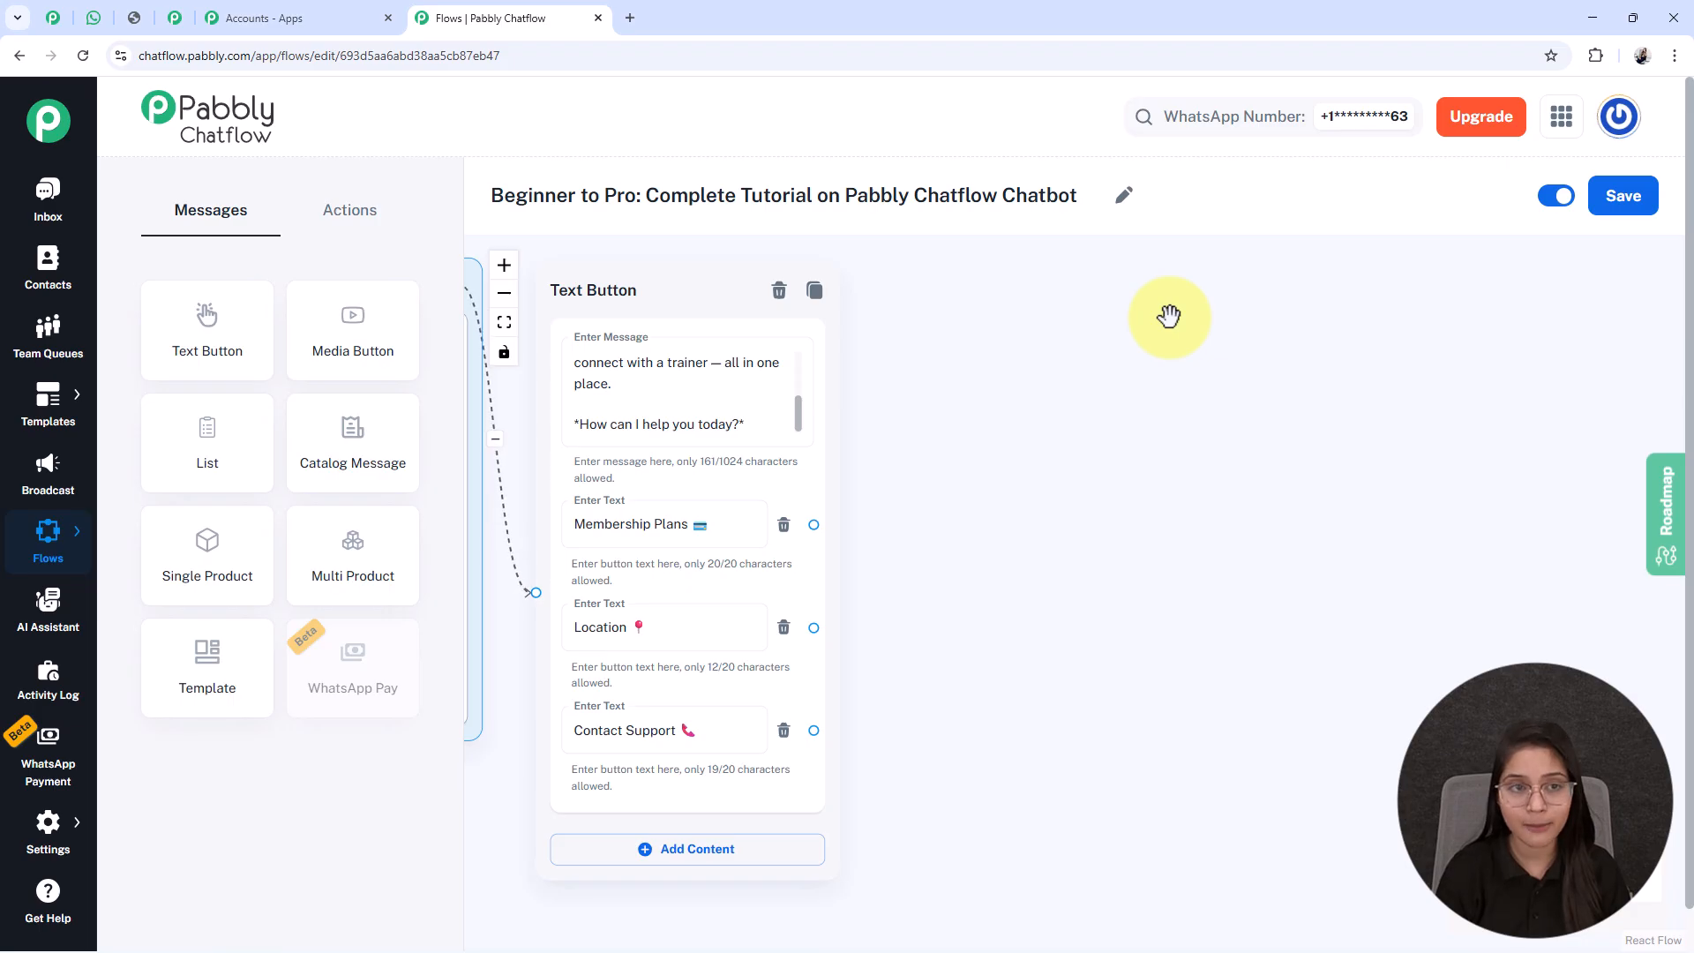
drag(216, 456, 1097, 301)
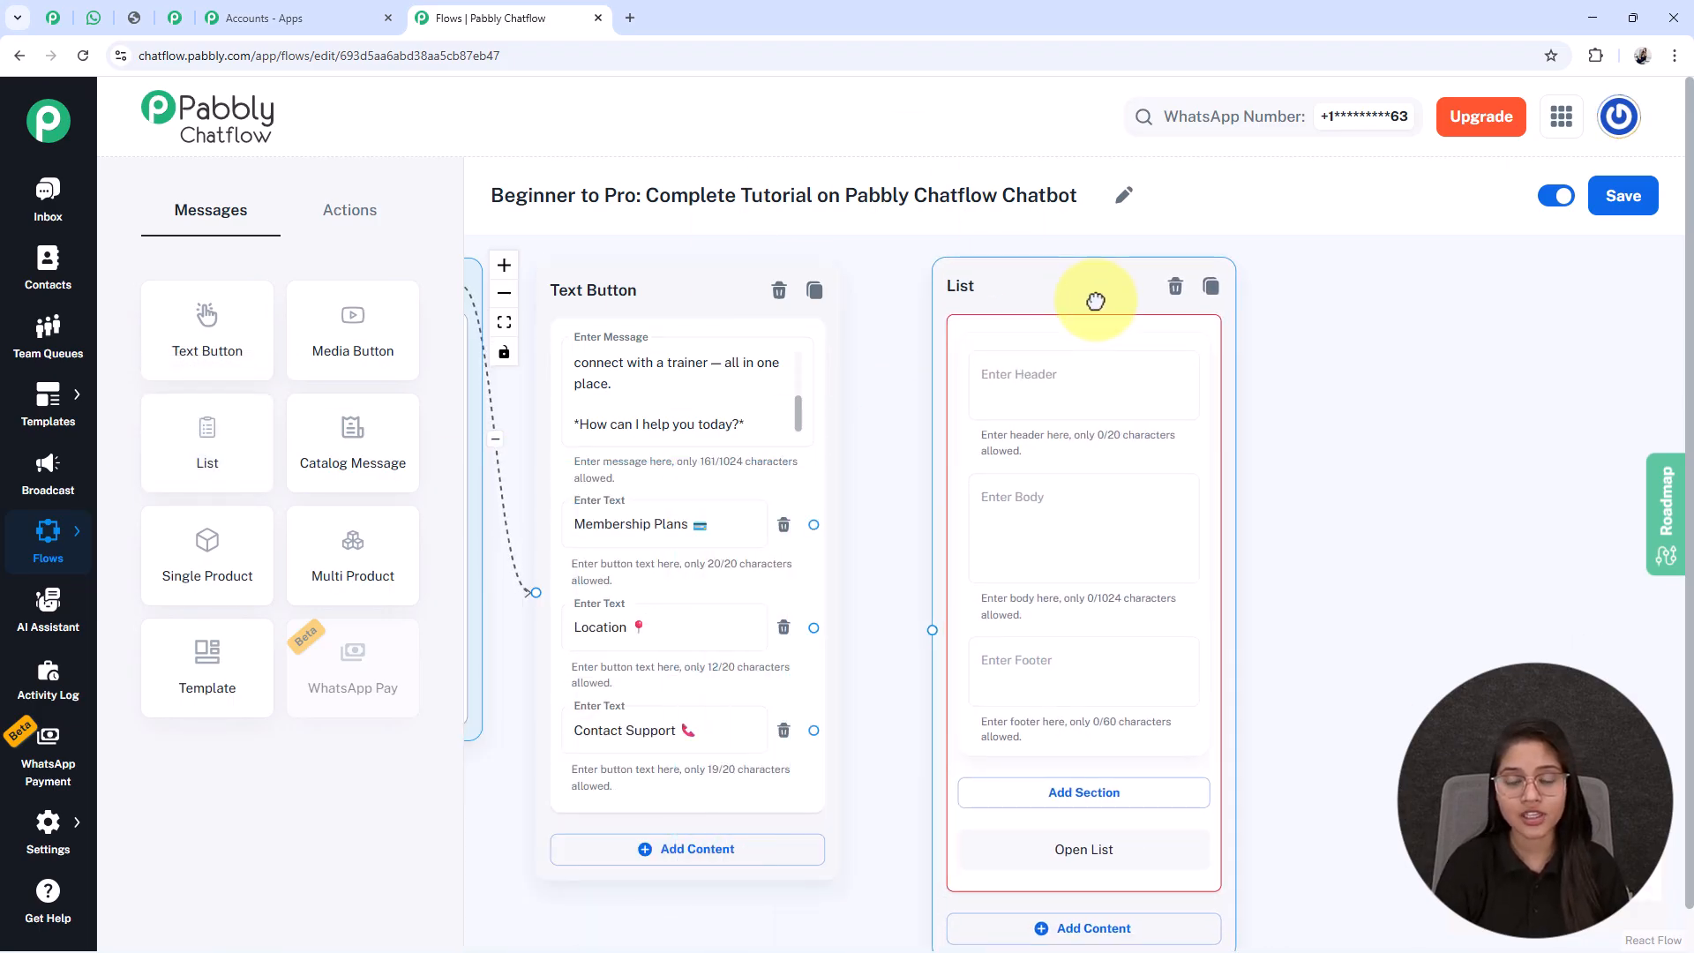
scroll(1317, 446, down, 2)
drag(1367, 589, 970, 573)
scroll(700, 446, up, 4)
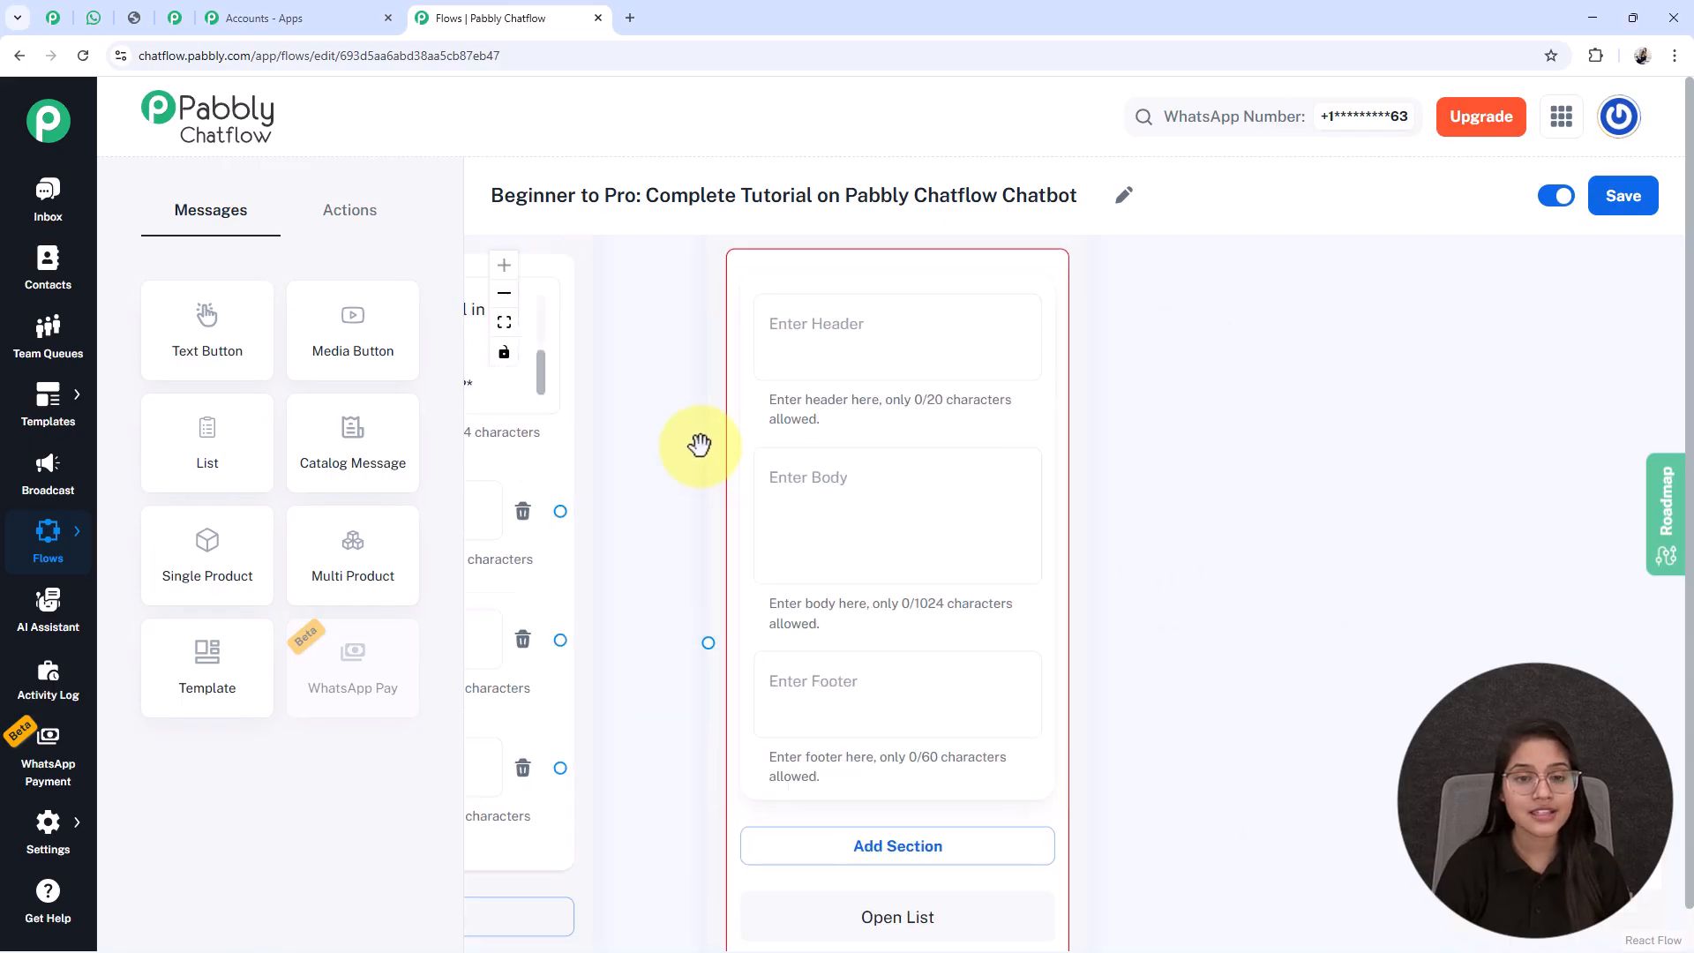
Fill the List node's body with "Choose a membership plan 👇"
scroll(769, 337, down, 2)
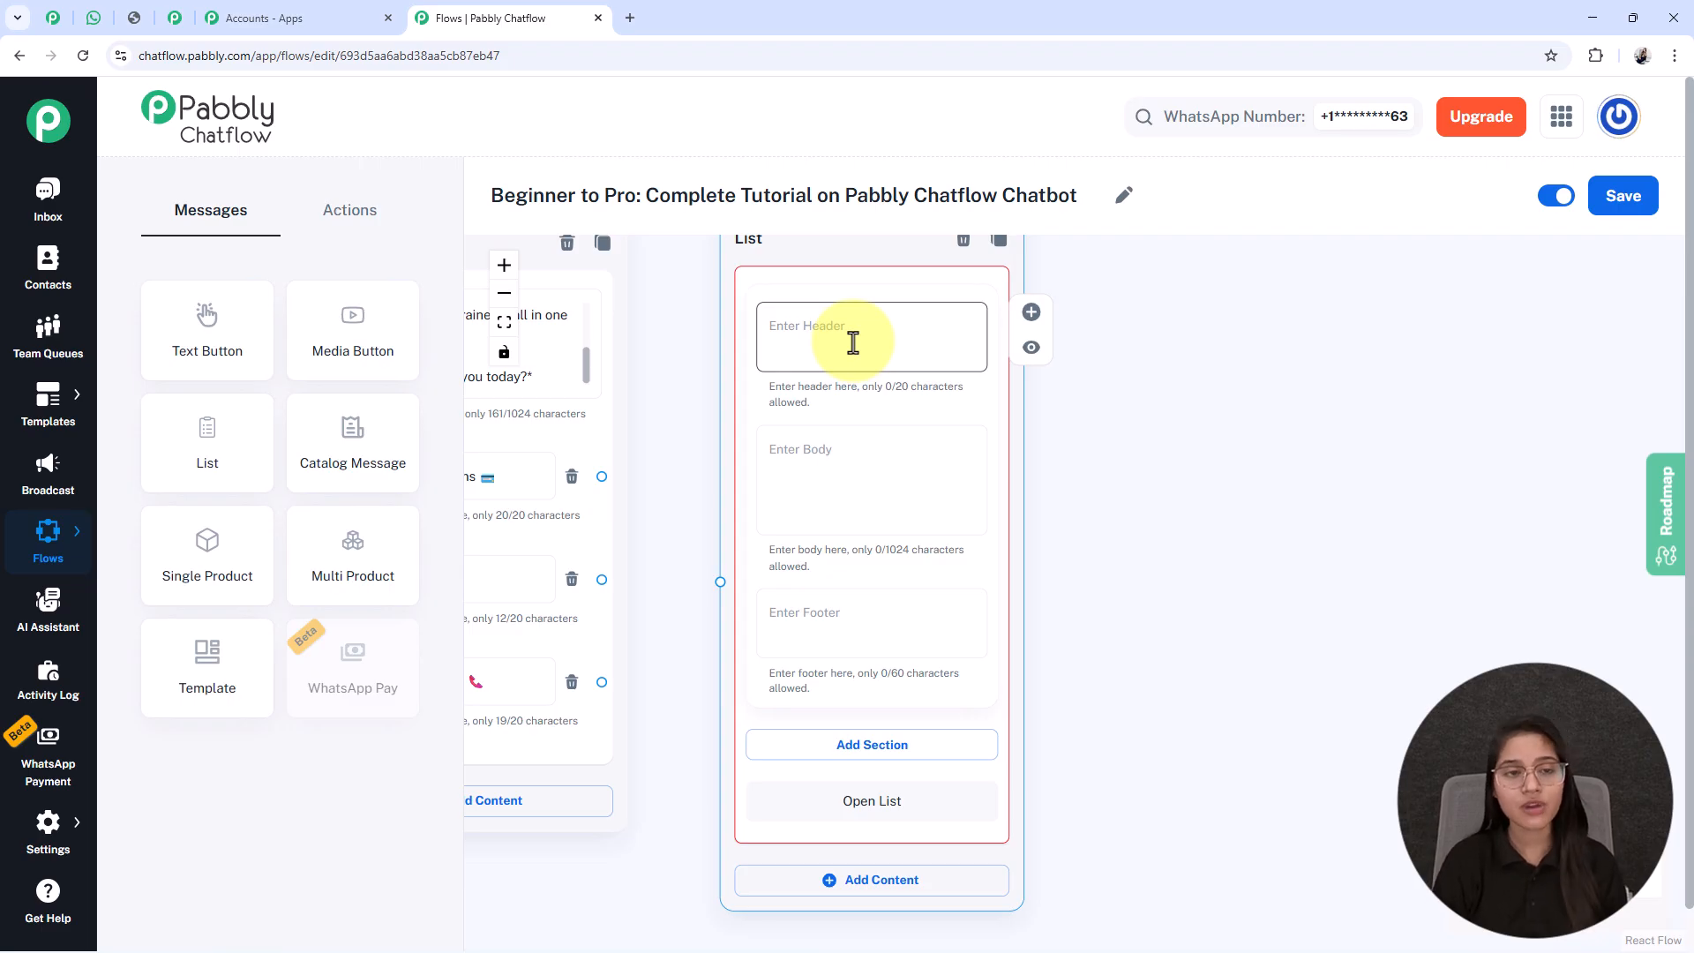
click(842, 461)
text(Choose a membership plan 👇)
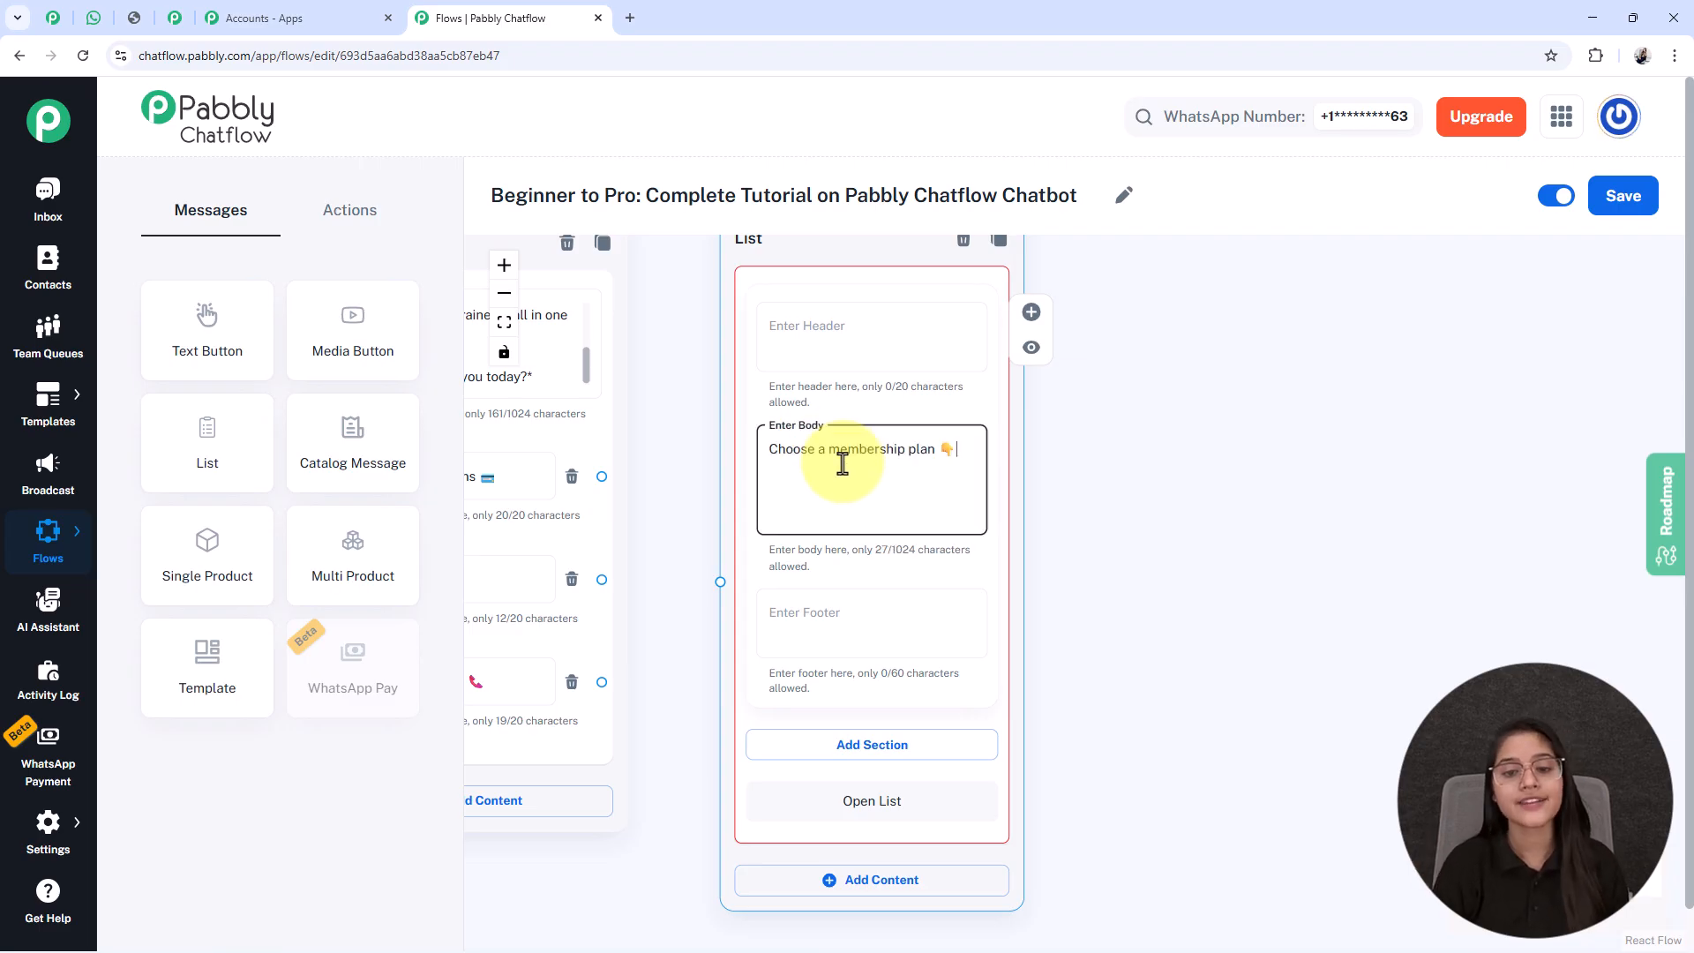
Add a section to the List node and title it "Plan Types"
scroll(1274, 802, down, 5)
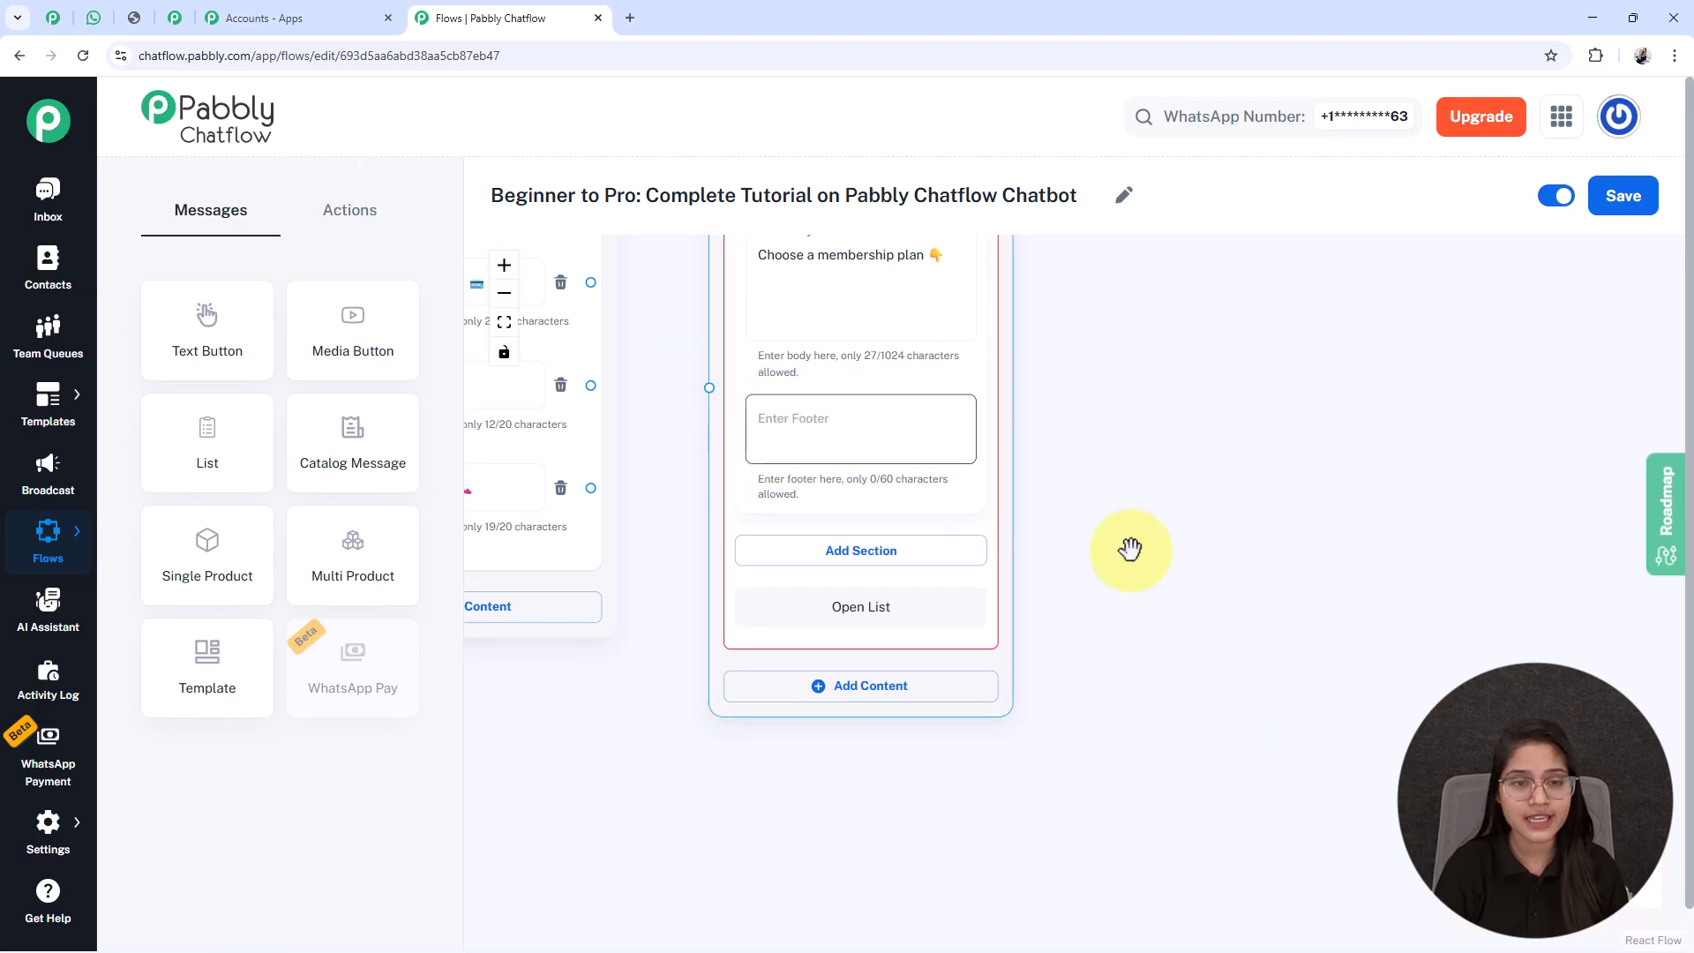
drag(1127, 696, 1107, 636)
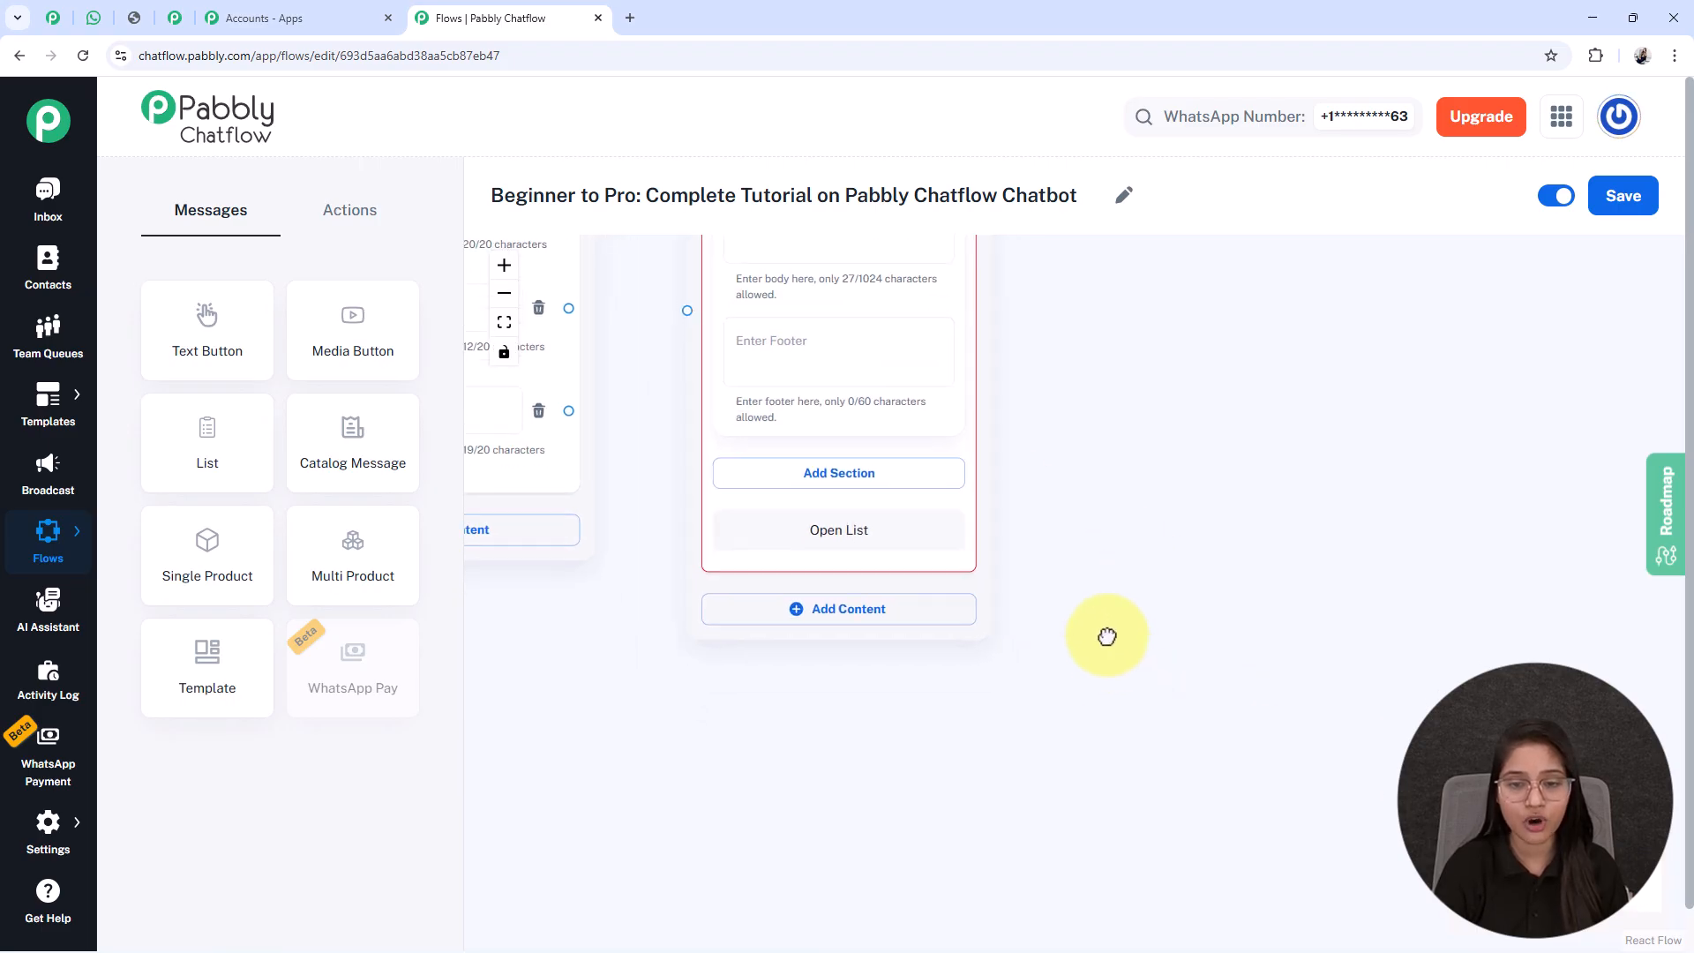
click(876, 494)
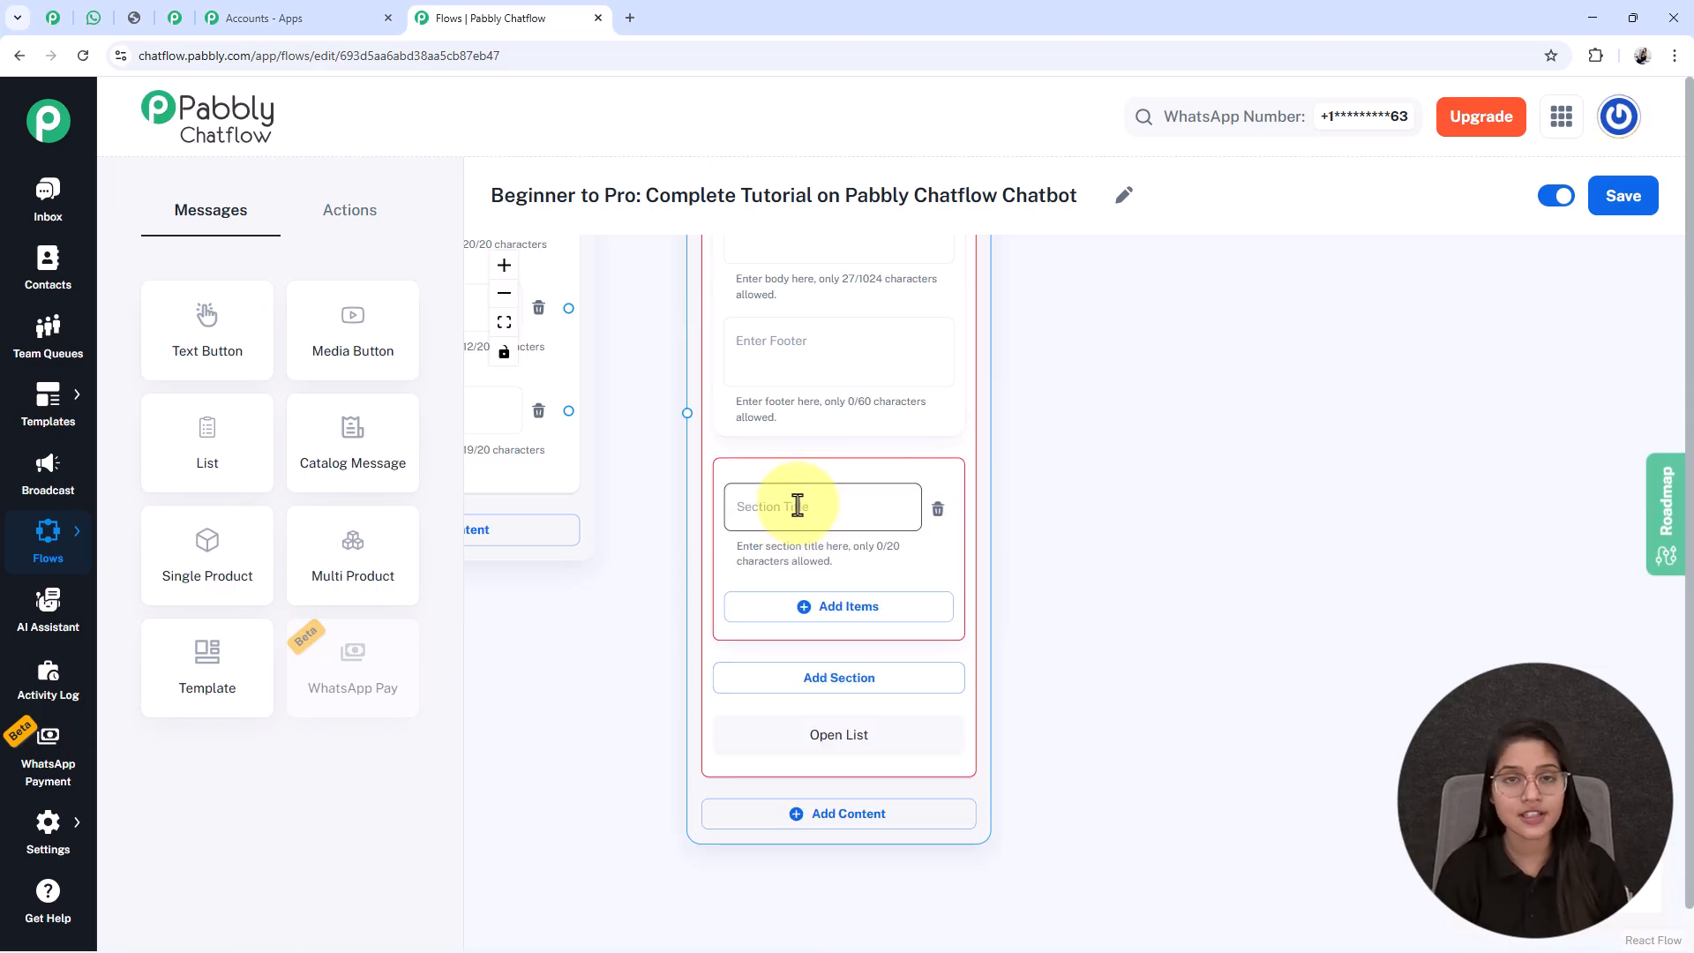
click(798, 506)
text(Plan Types)
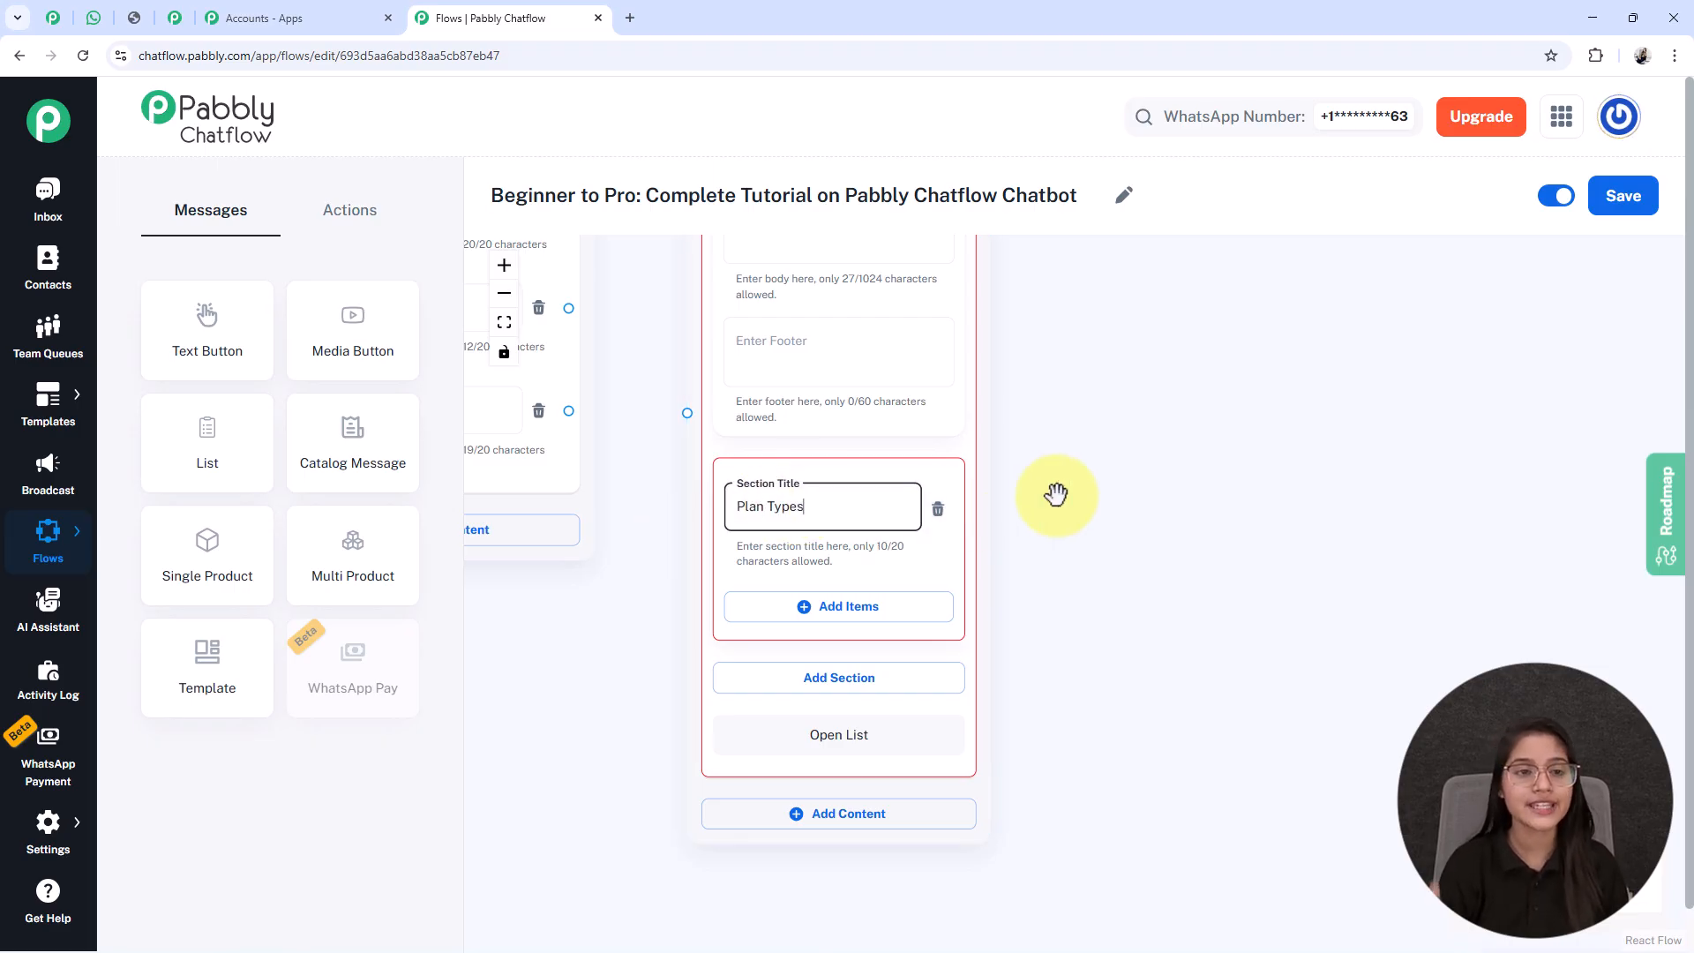
Add four empty items to the "Plan Types" section of the List node
click(798, 609)
scroll(833, 605, down, 3)
click(837, 647)
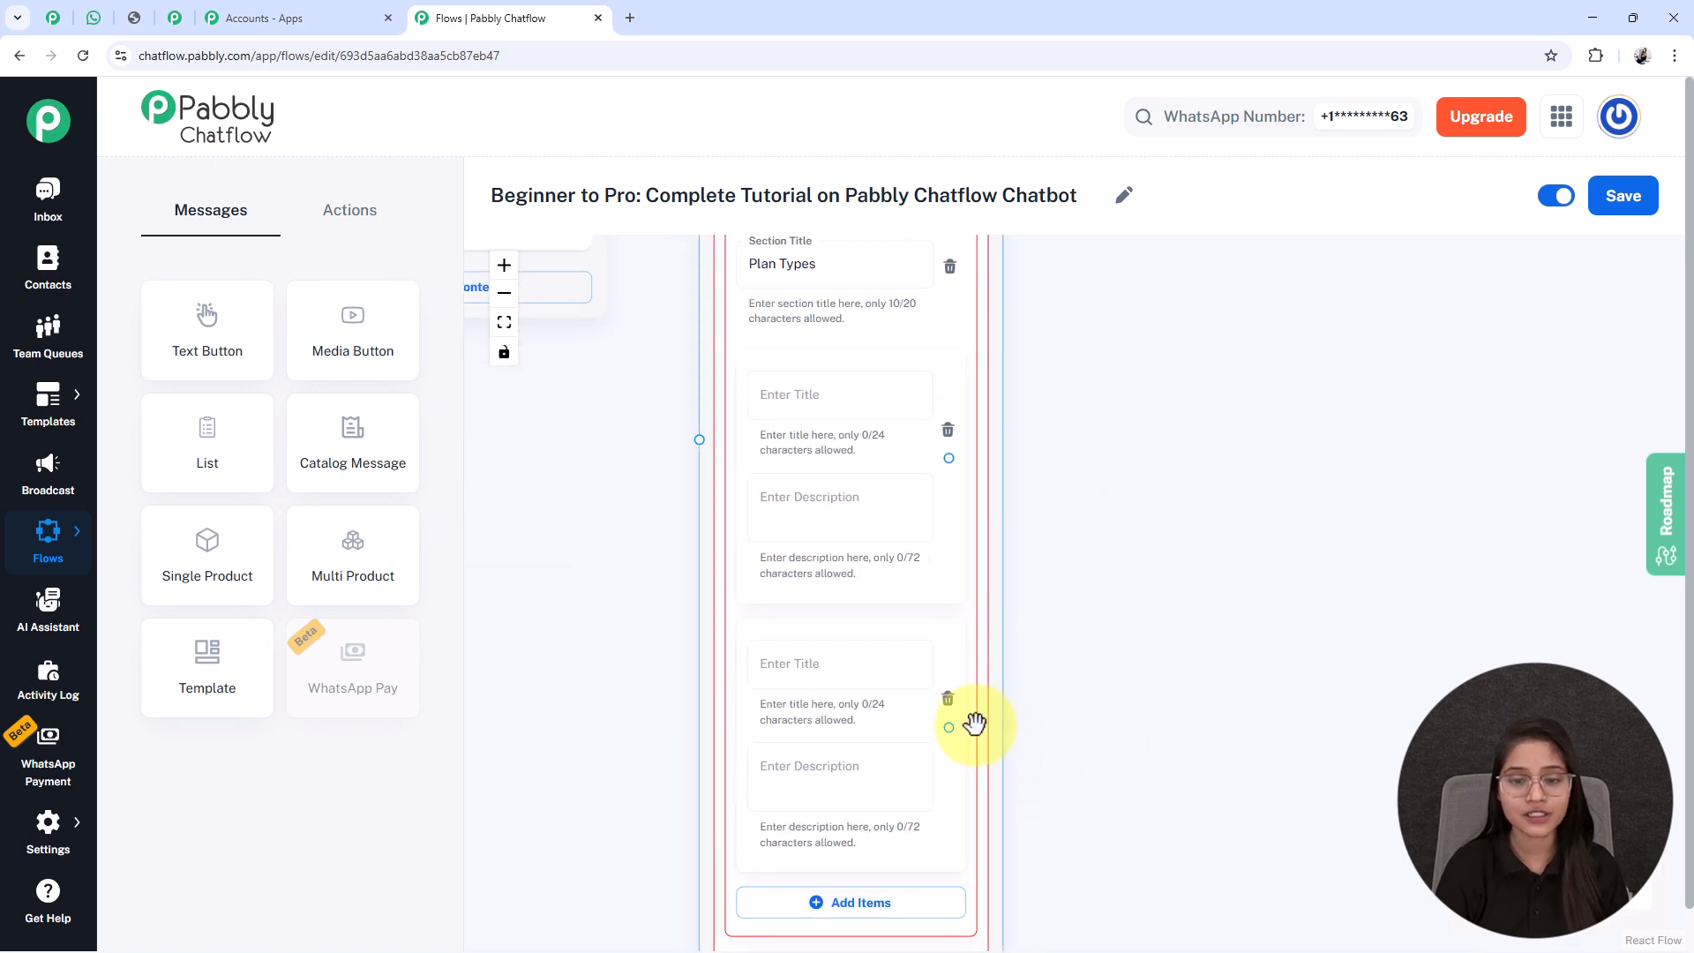
scroll(1206, 824, down, 2)
click(791, 743)
scroll(998, 681, down, 4)
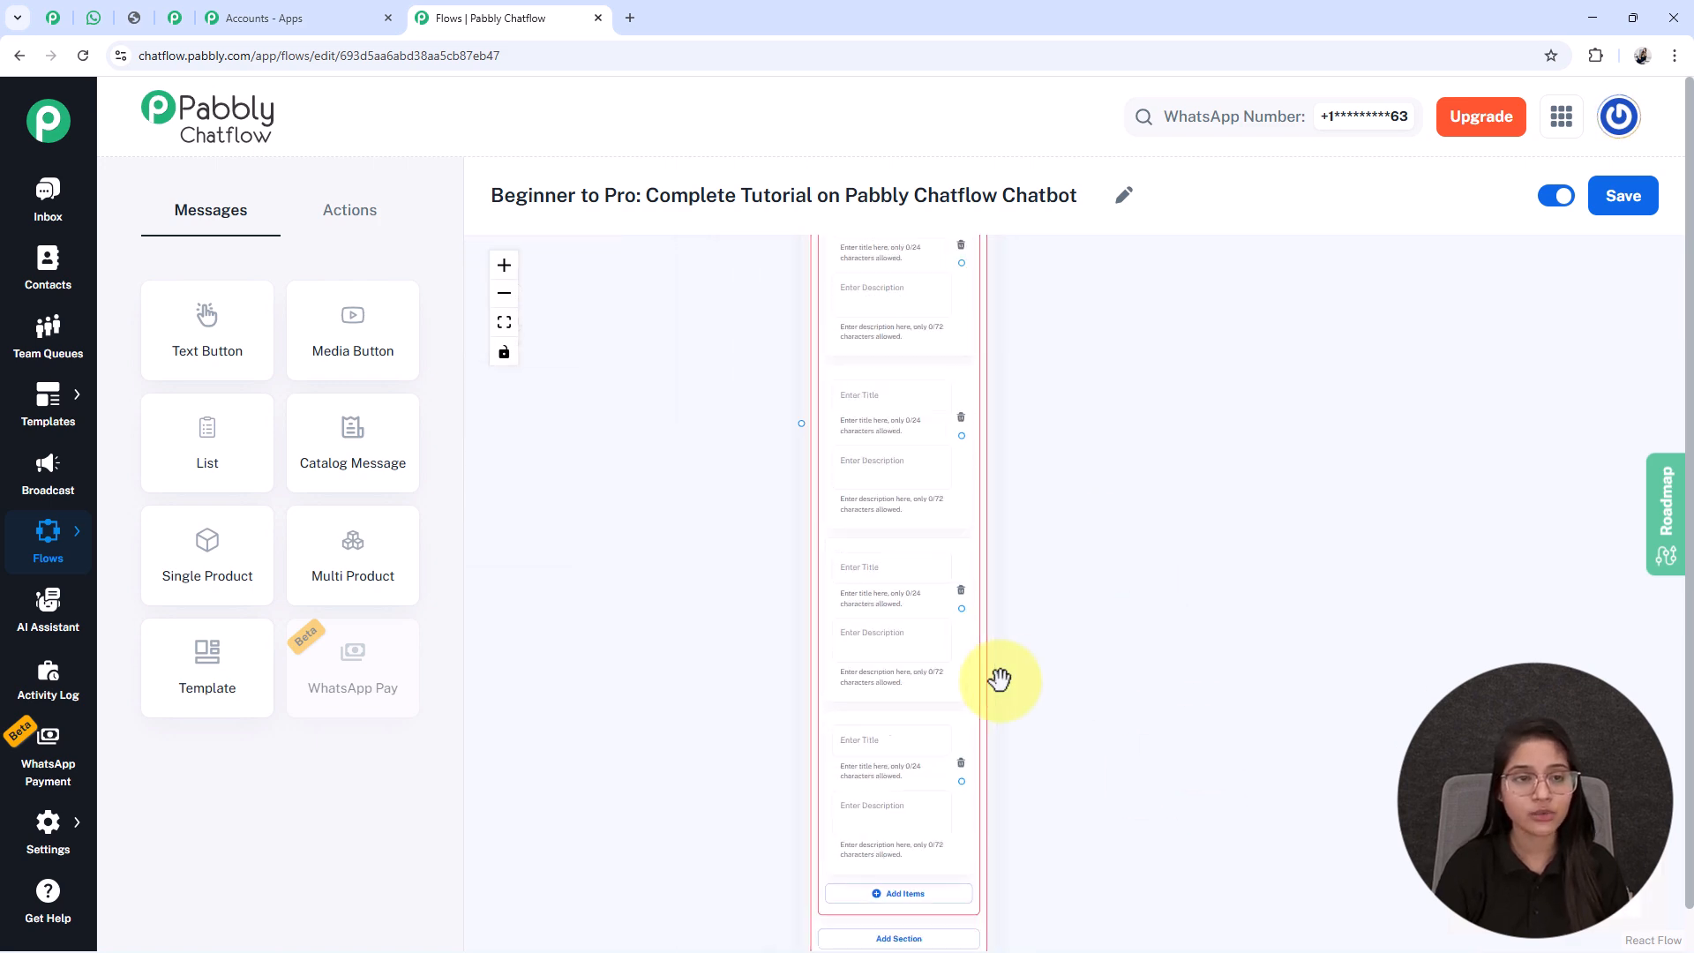
Fill in the four plan items: Basic Plan ₹499 / month, Standard Plan ₹999 / month, Premium Plan ₹1499 / month, Annual Plan ₹8999 / year
drag(1183, 632, 1127, 682)
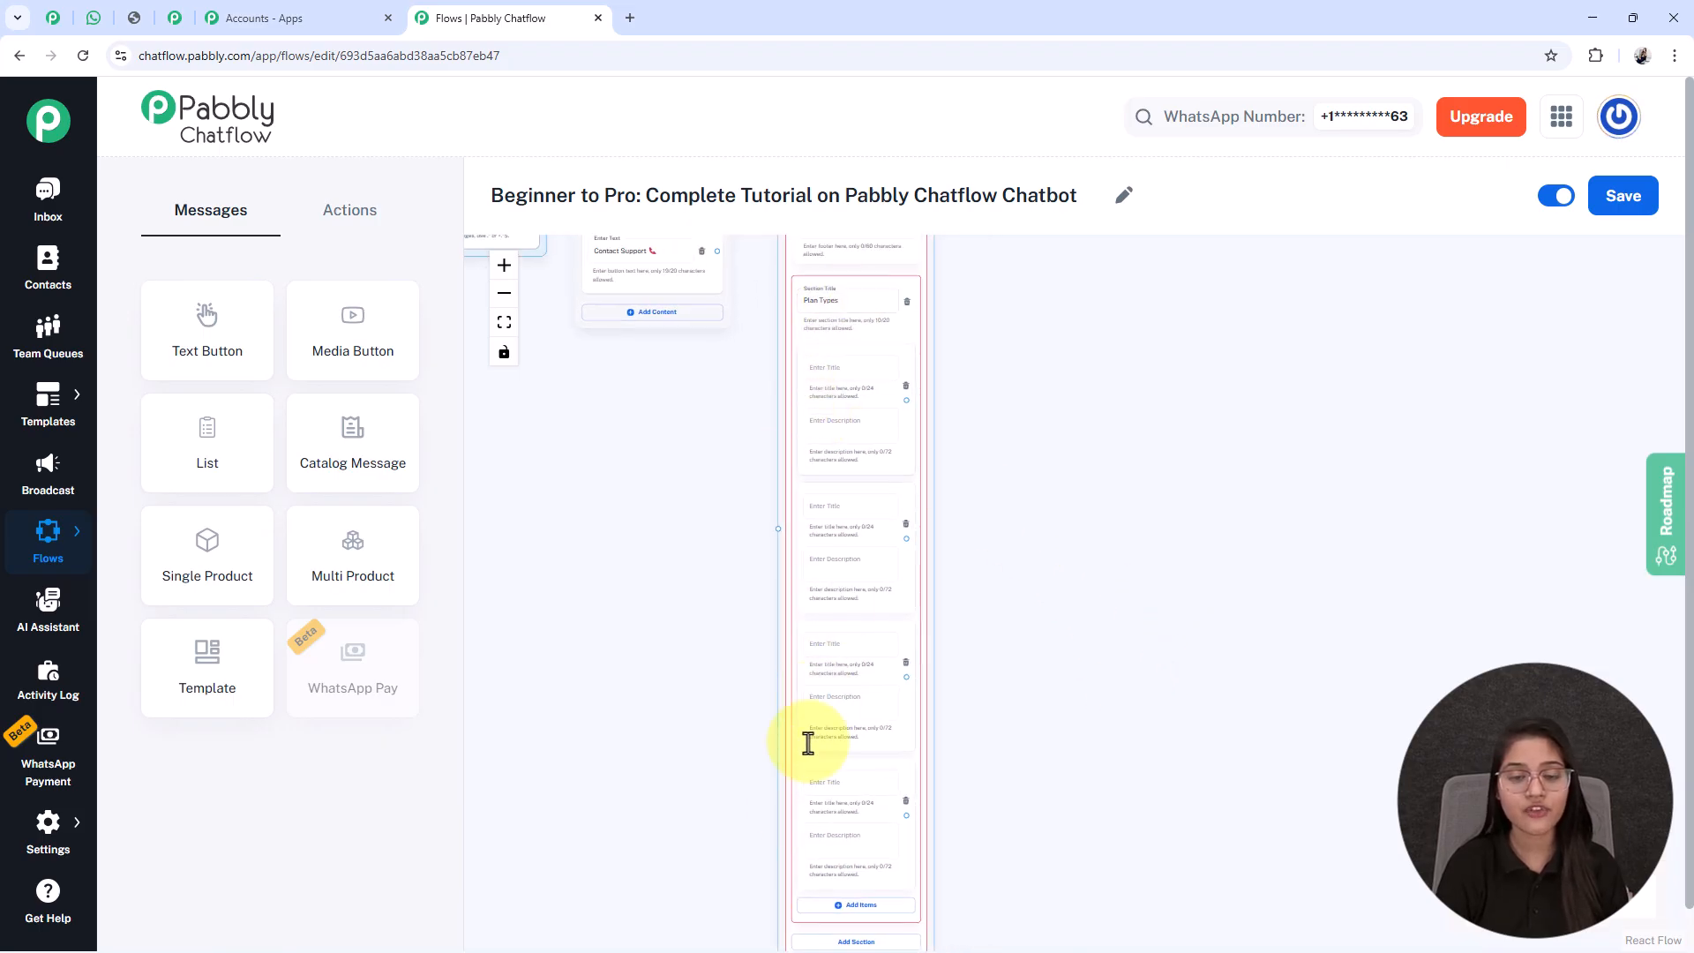
click(834, 420)
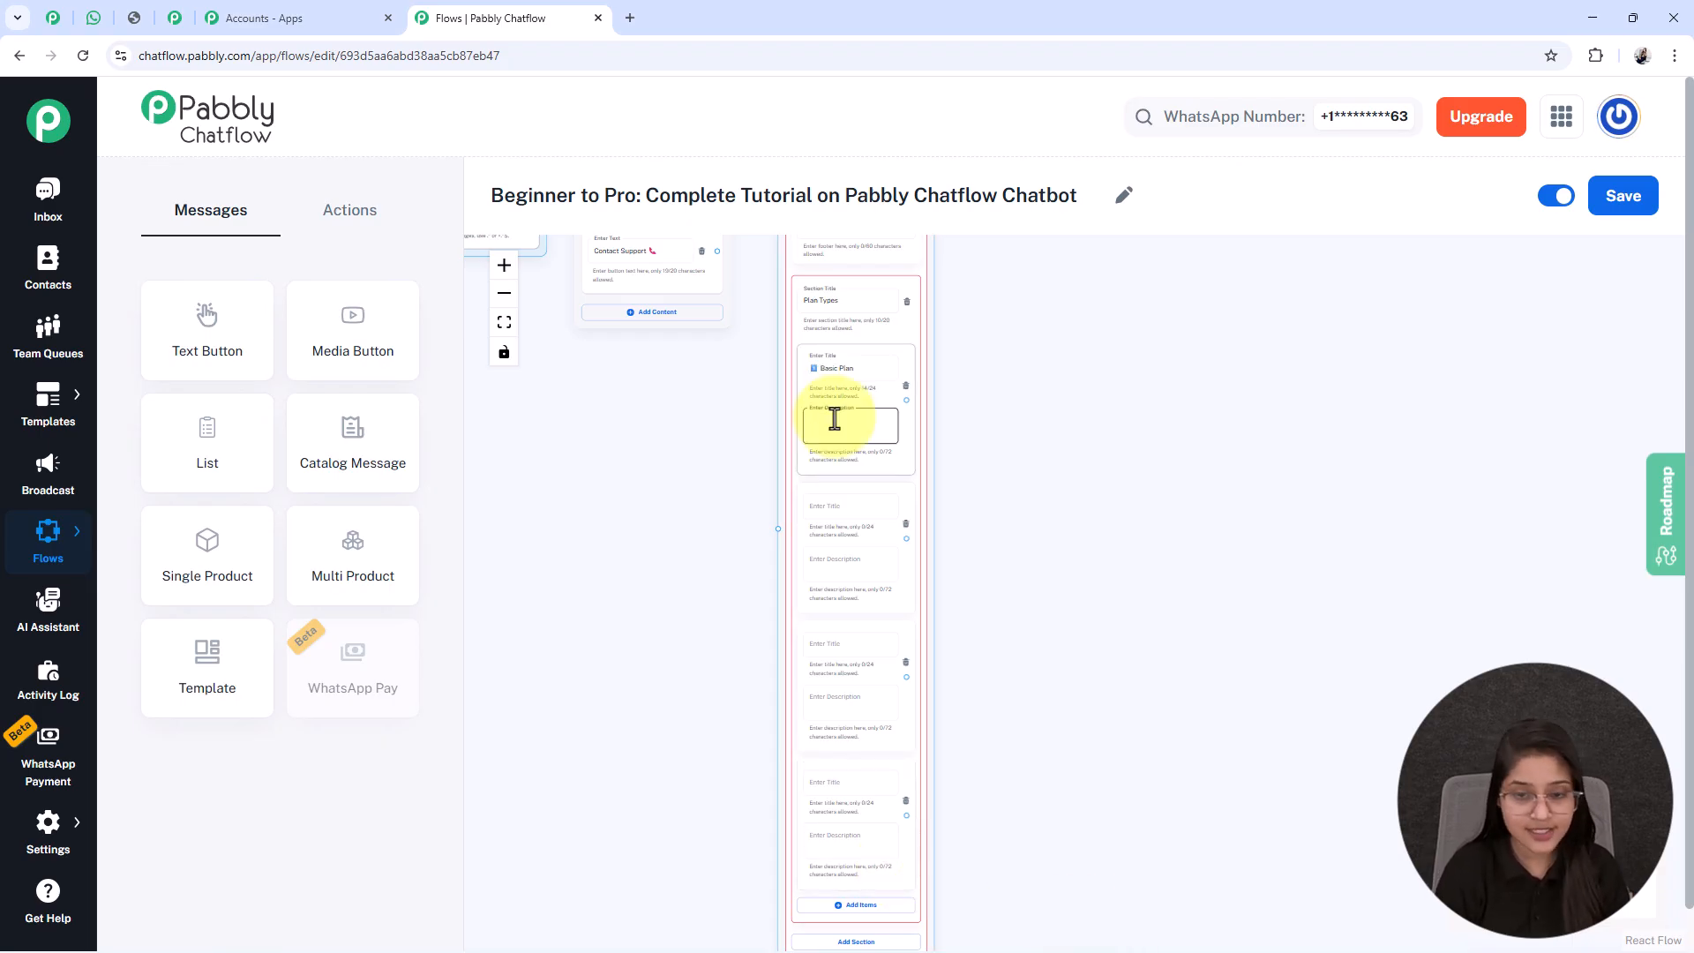
scroll(834, 420, up, 5)
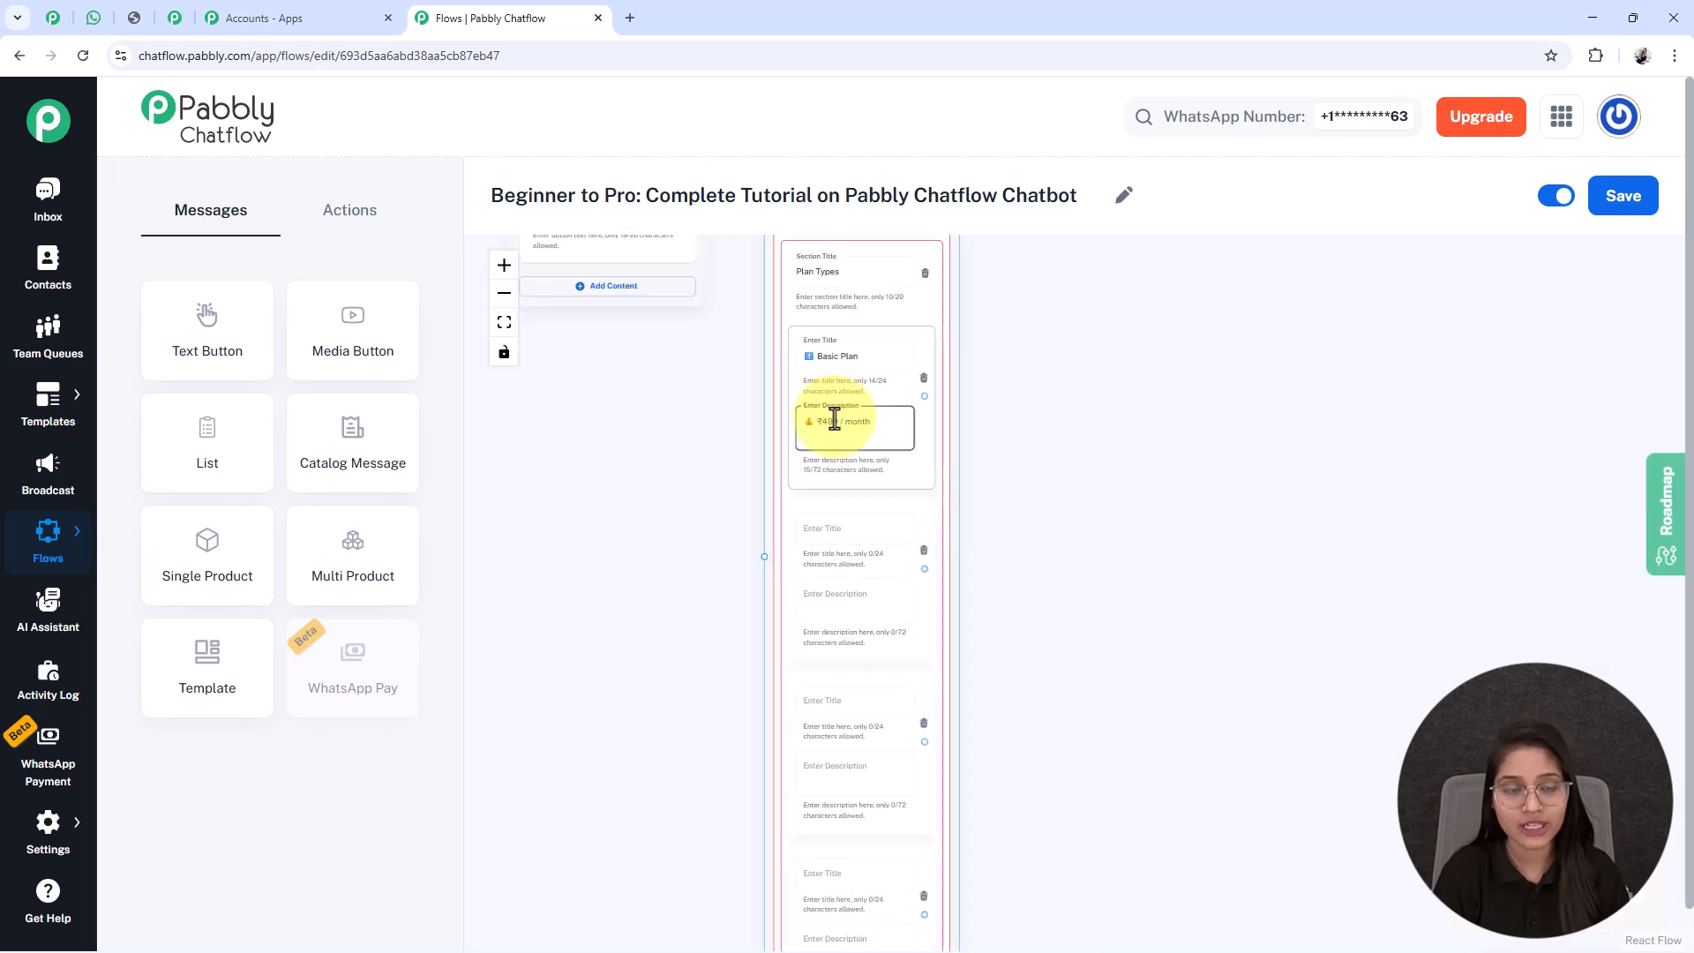
scroll(834, 418, down, 5)
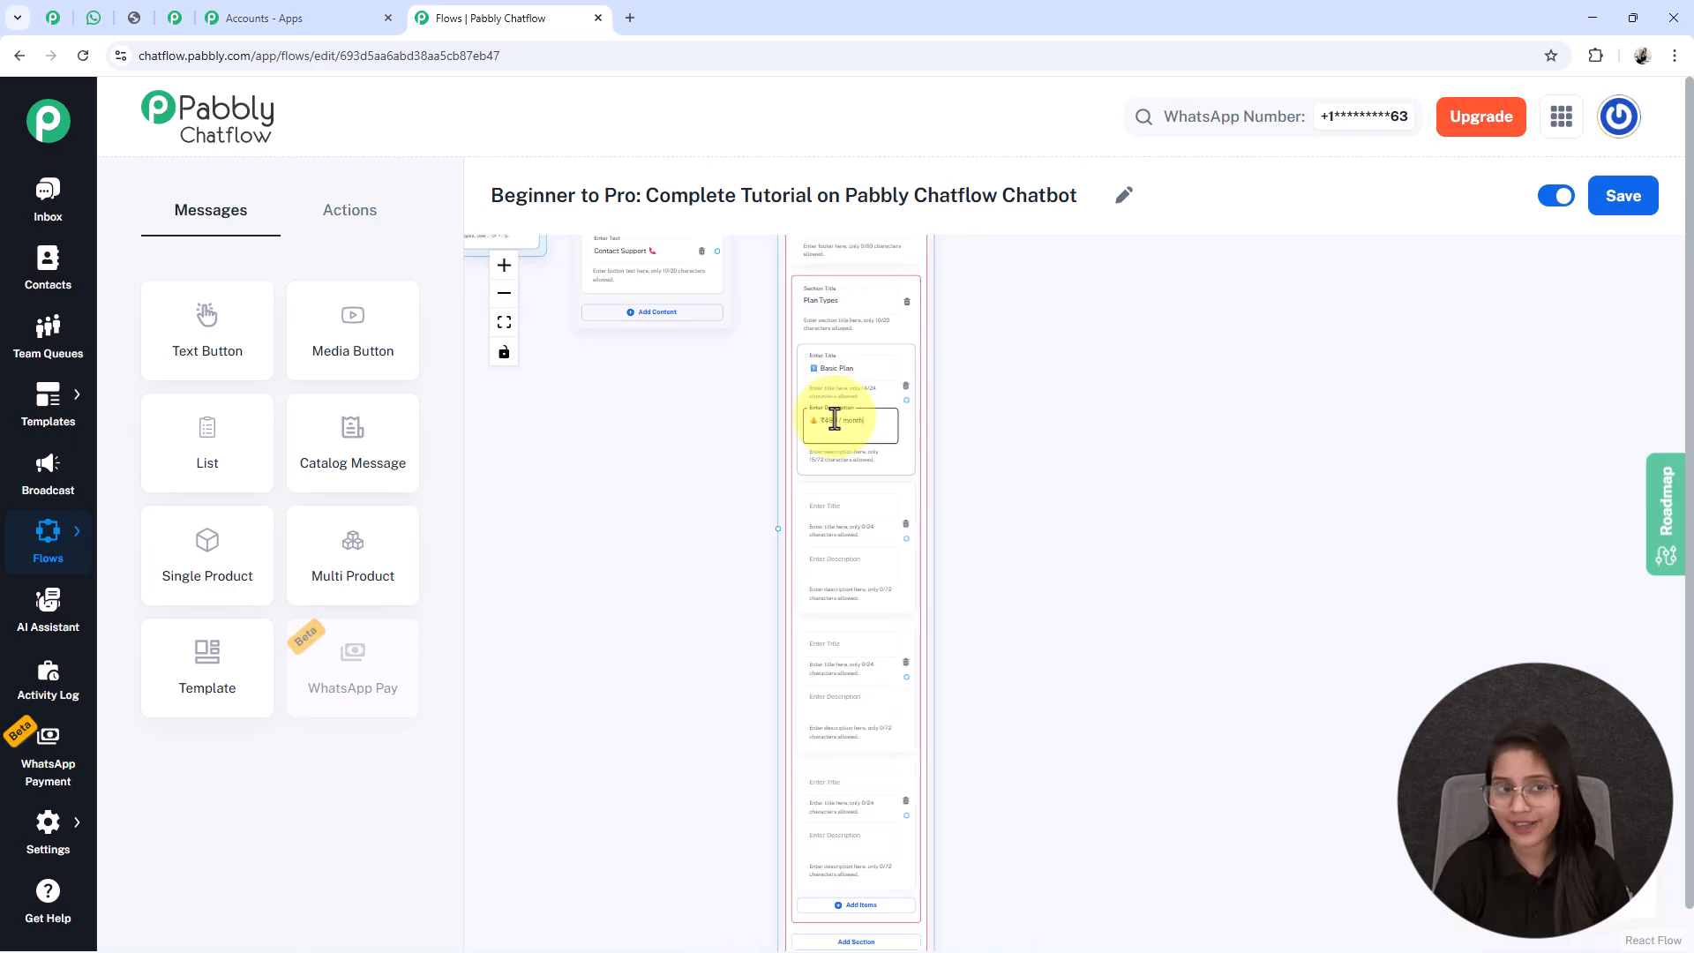
drag(1074, 787, 1051, 685)
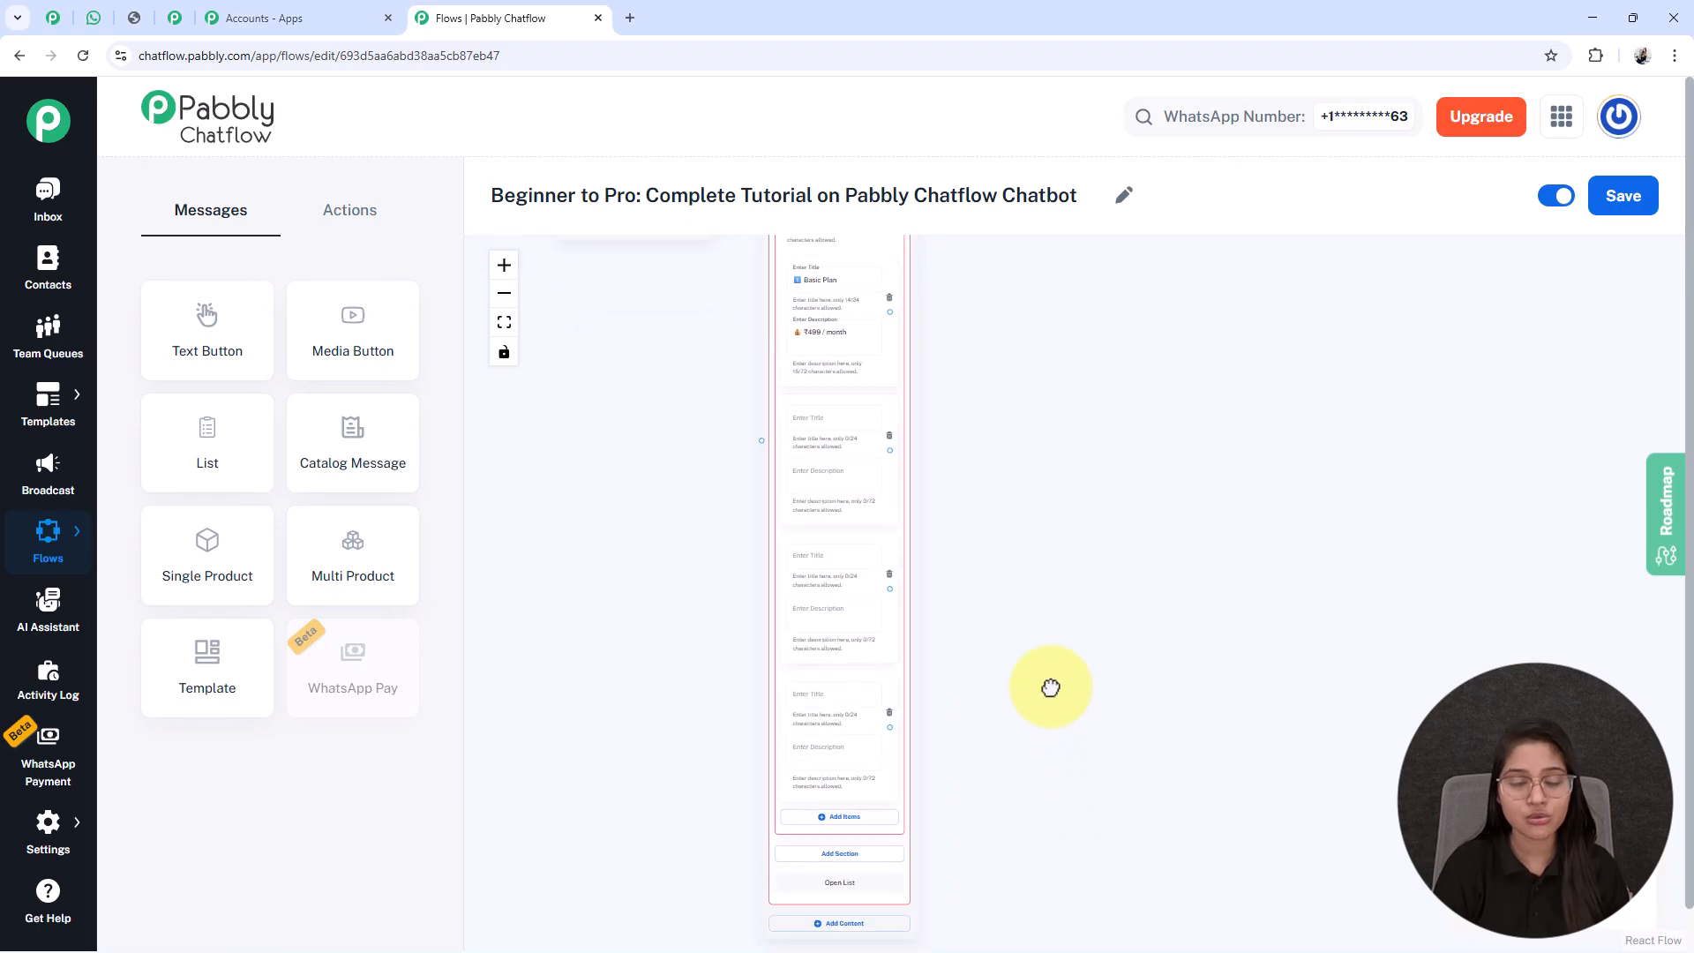
click(836, 418)
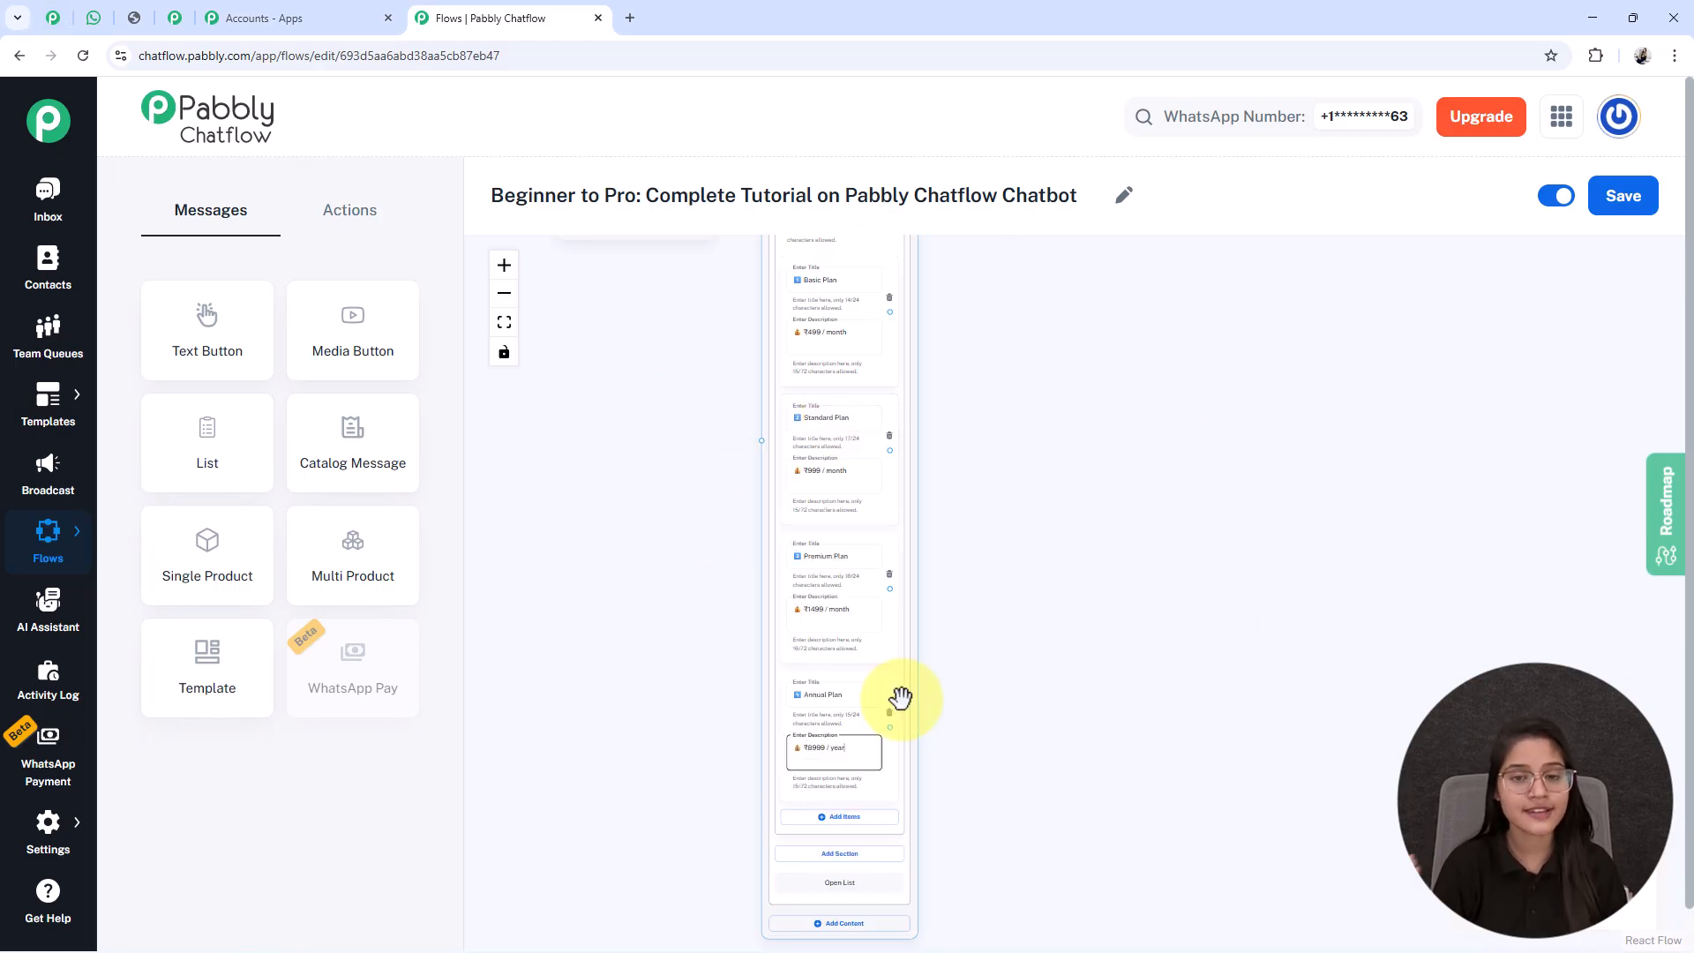
Connect the Text Button node's "Membership Plans 💳" button to the input of the List node
scroll(795, 757, down, 3)
drag(708, 620, 672, 818)
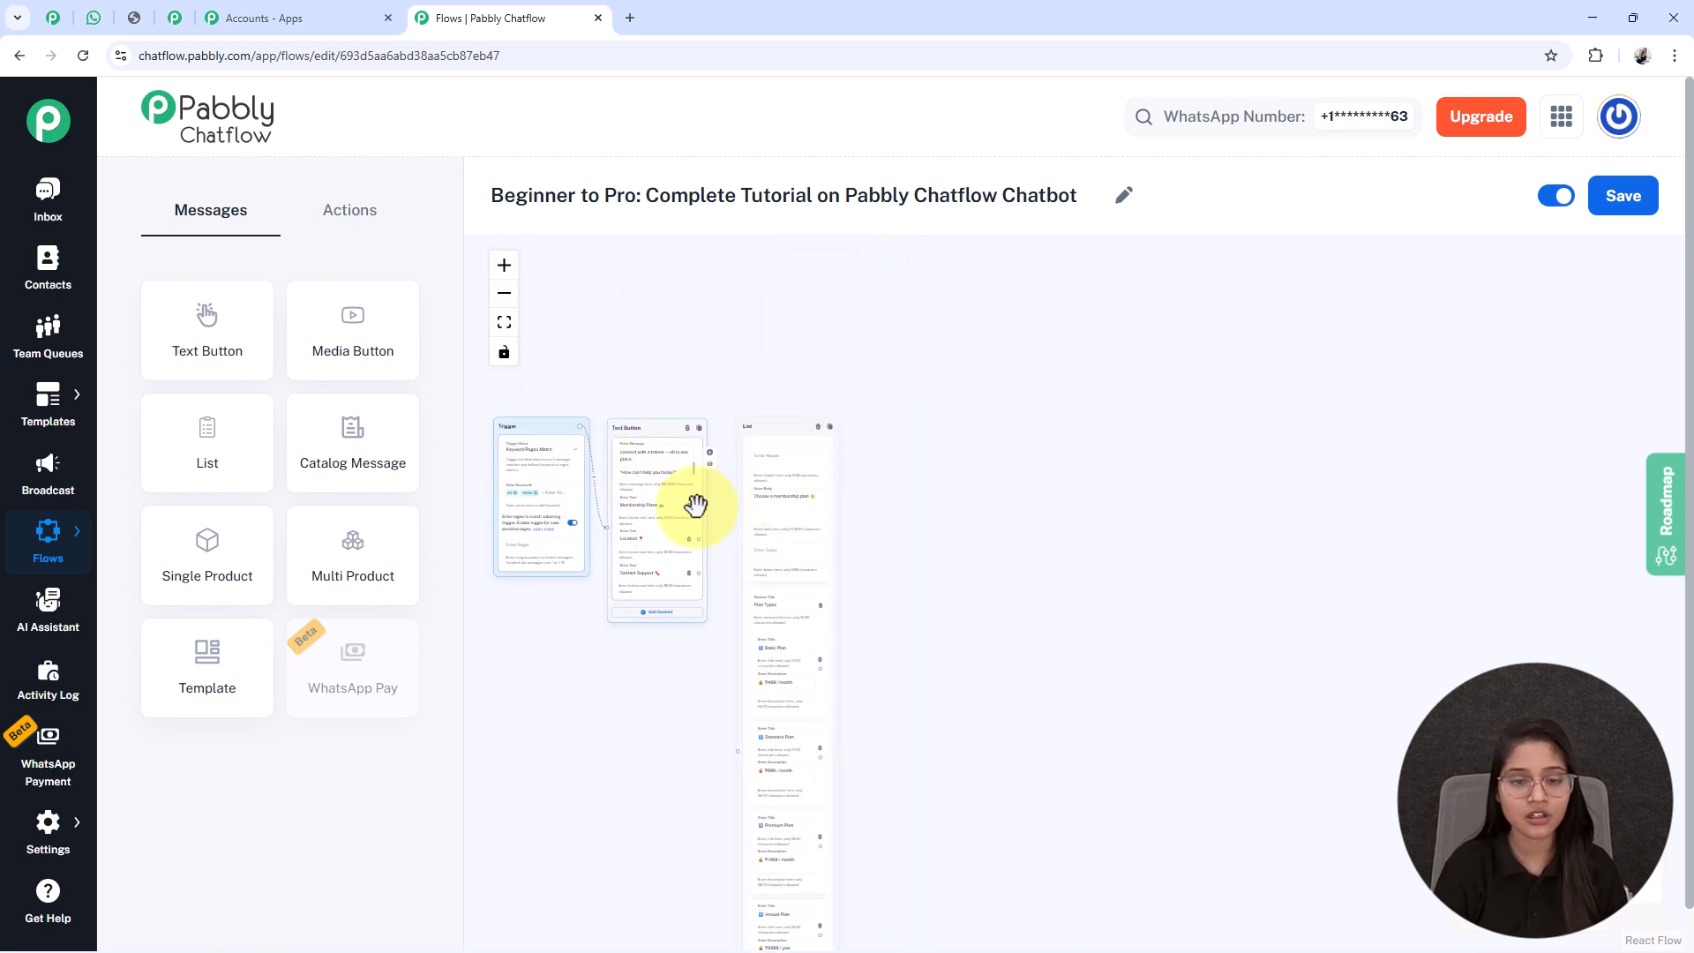
drag(976, 859, 990, 687)
Add a Set Custom Field action node beside the List node and select PlanType as the contact custom field
scroll(990, 575, up, 4)
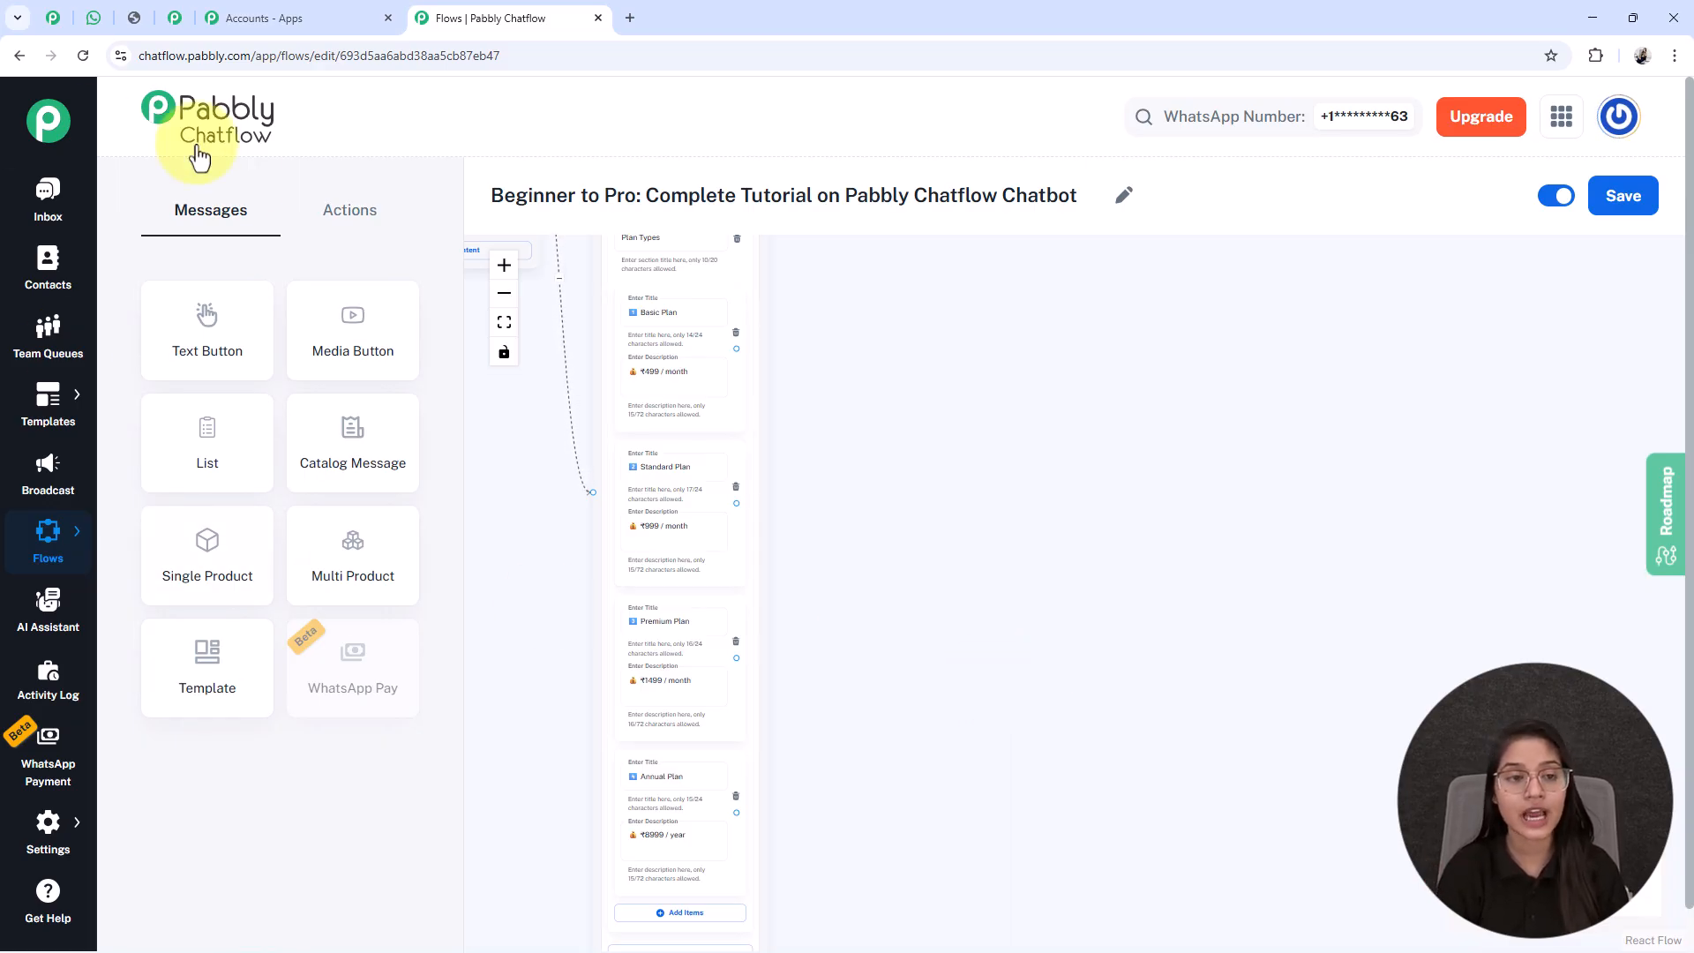
click(310, 226)
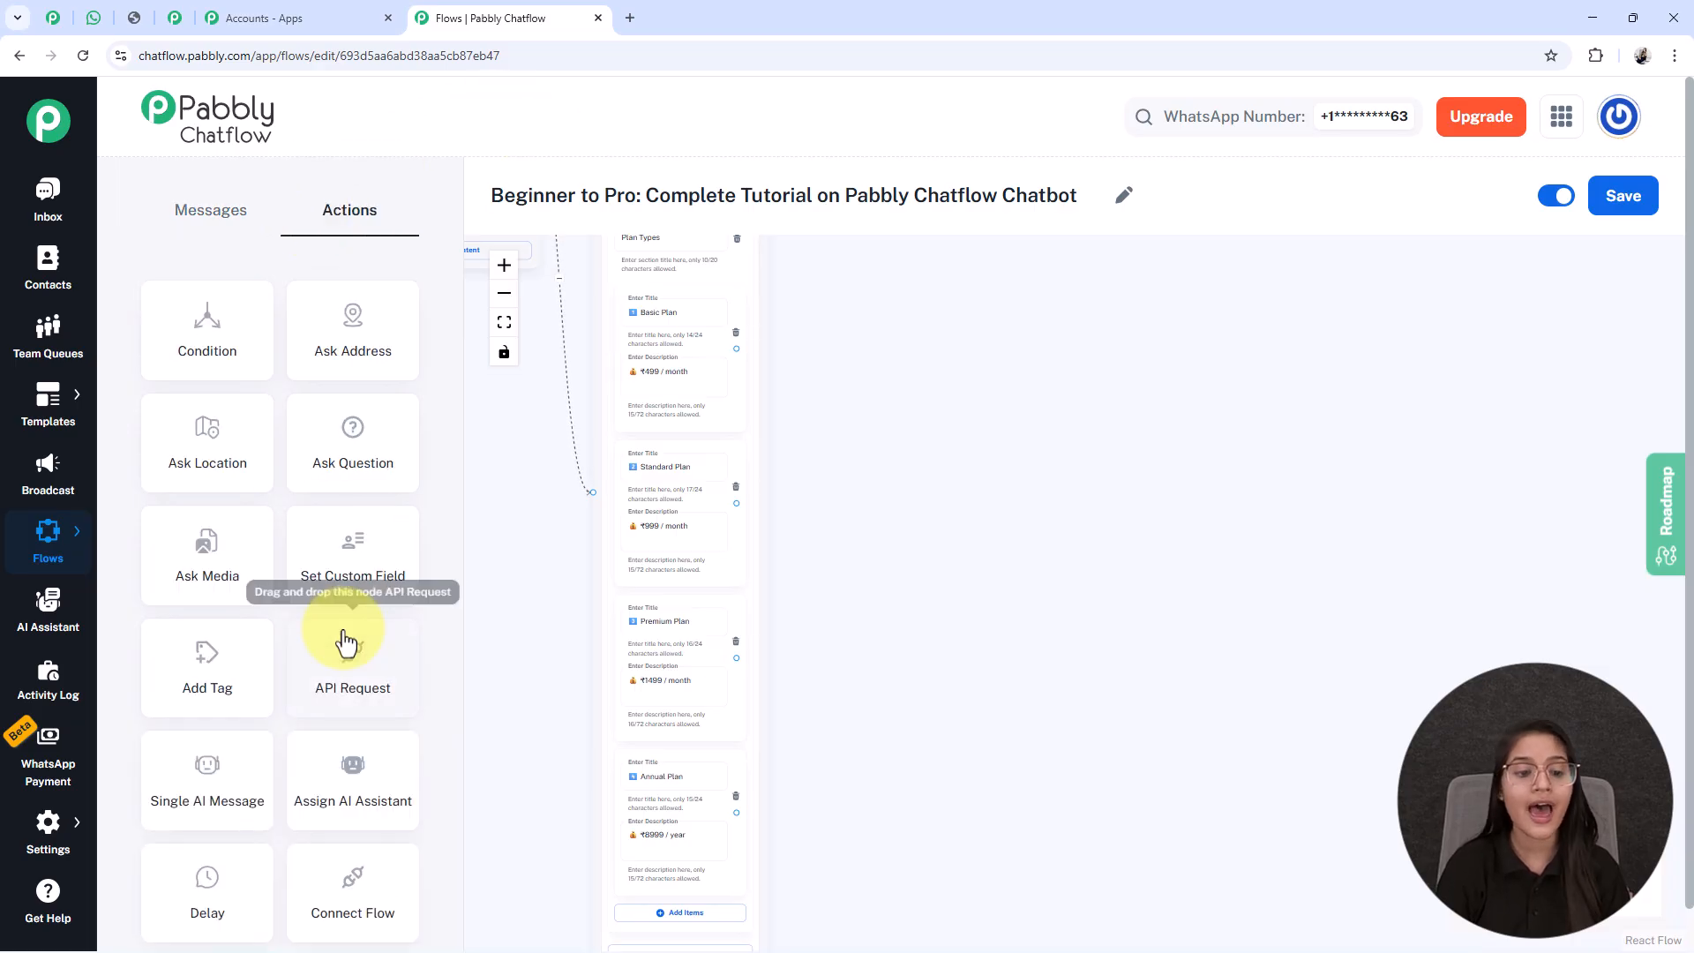
drag(353, 569, 760, 664)
drag(548, 276, 1087, 504)
click(1139, 549)
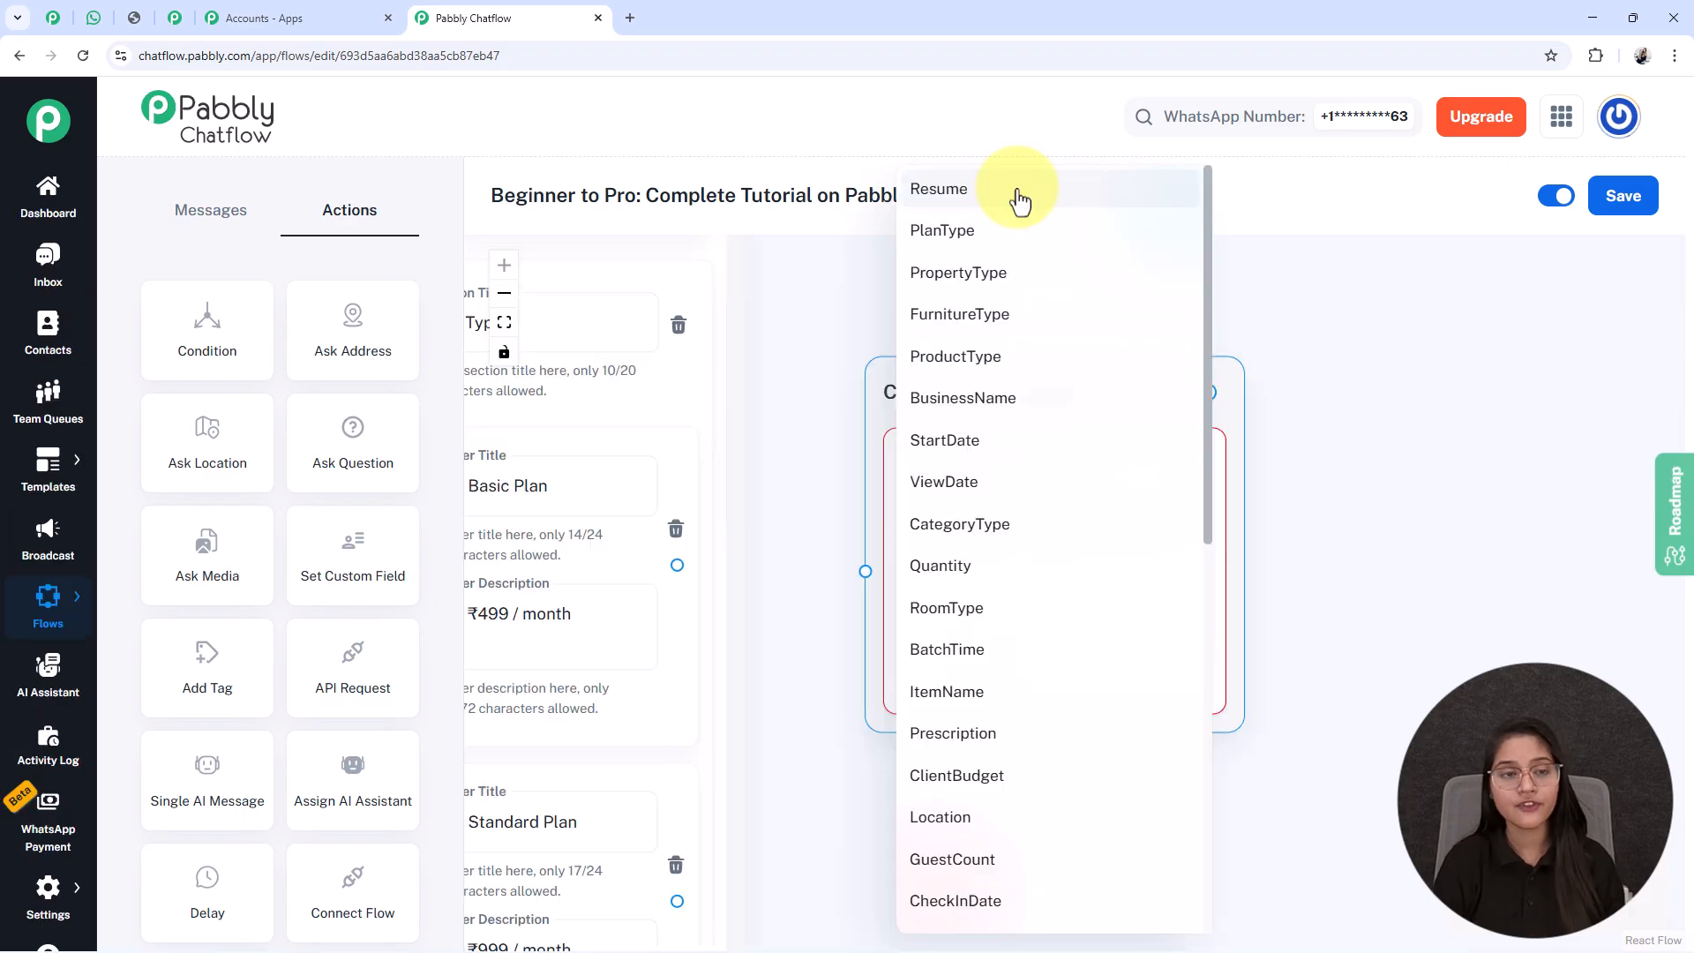
click(996, 239)
Copy the first list item's title "1️⃣ Basic Plan" into the value of the Contact Custom Field node
drag(823, 554, 1047, 367)
scroll(662, 371, down, 1)
triple_click(681, 357)
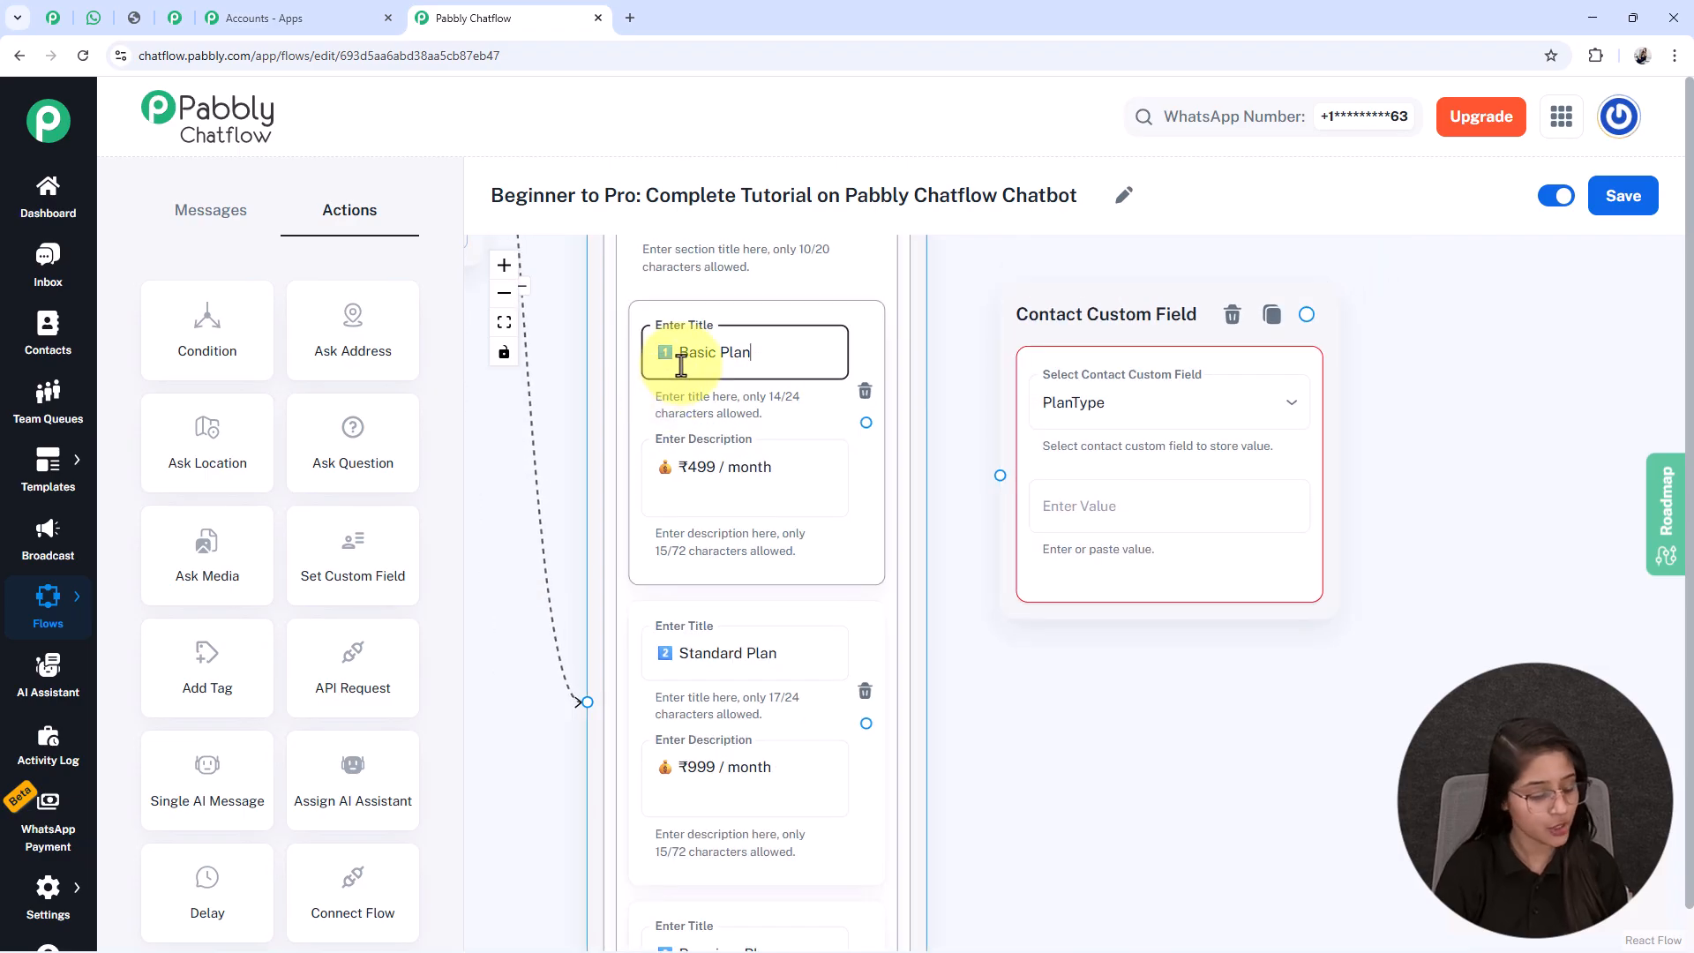
key(ctrl+c)
click(1123, 492)
key(ctrl+v)
click(1108, 677)
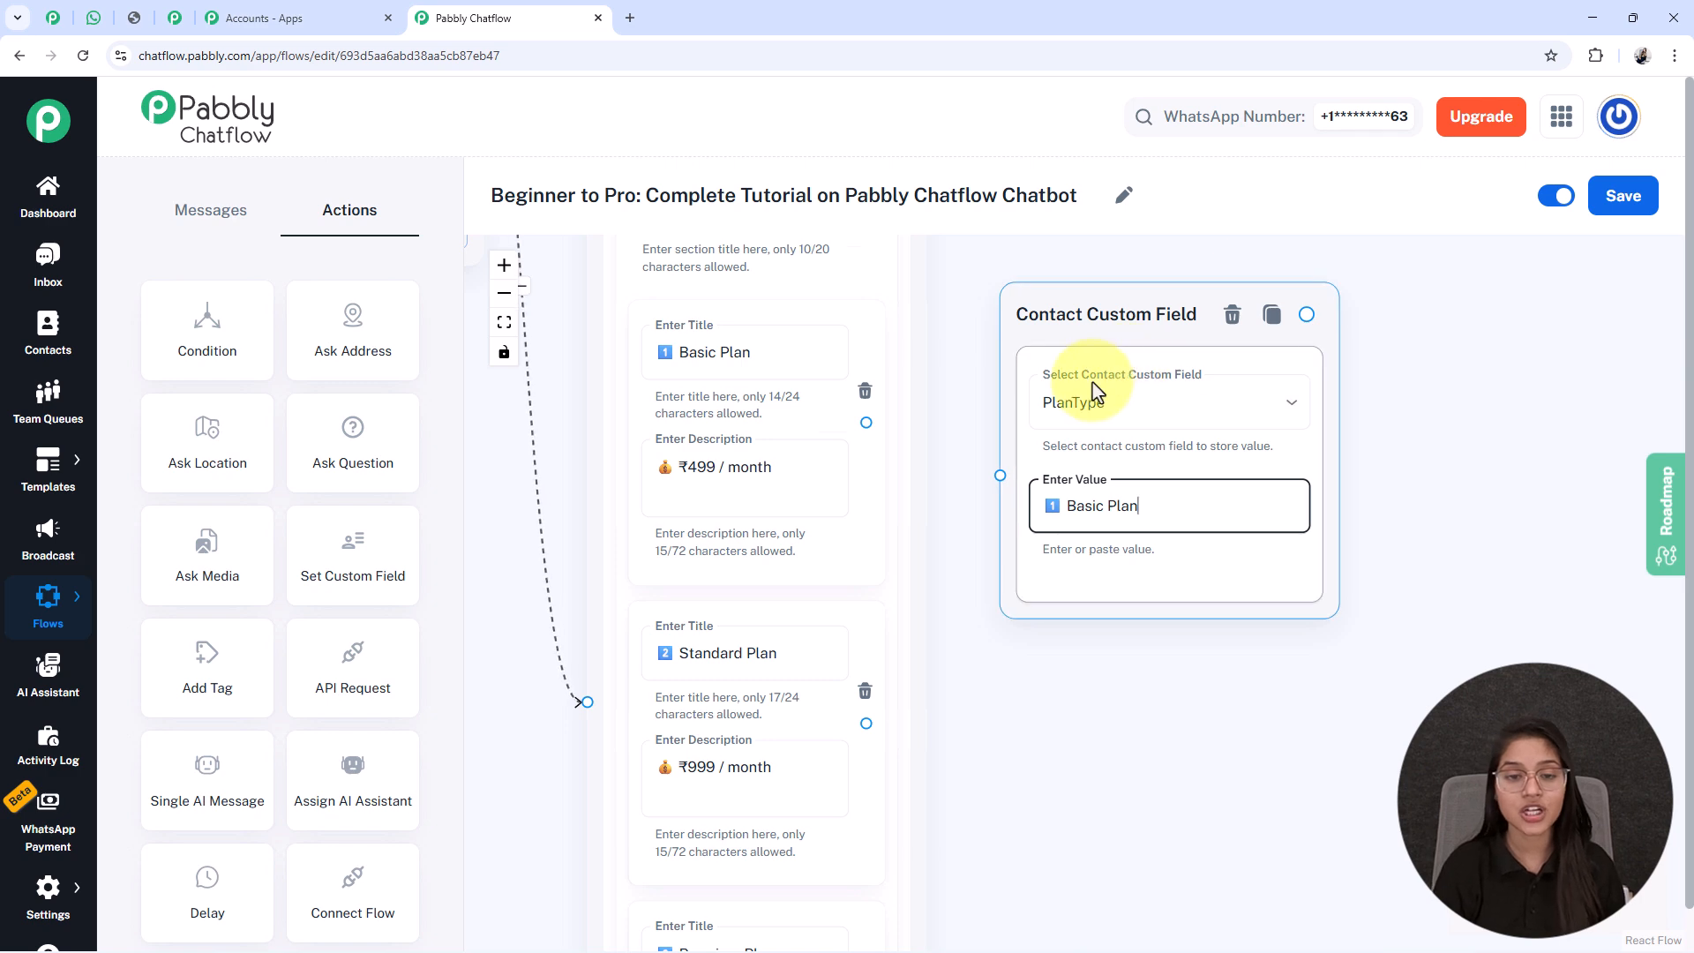
Connect the Basic Plan list item to the Contact Custom Field node and save the flow
scroll(1123, 362, down, 1)
drag(893, 415, 1013, 464)
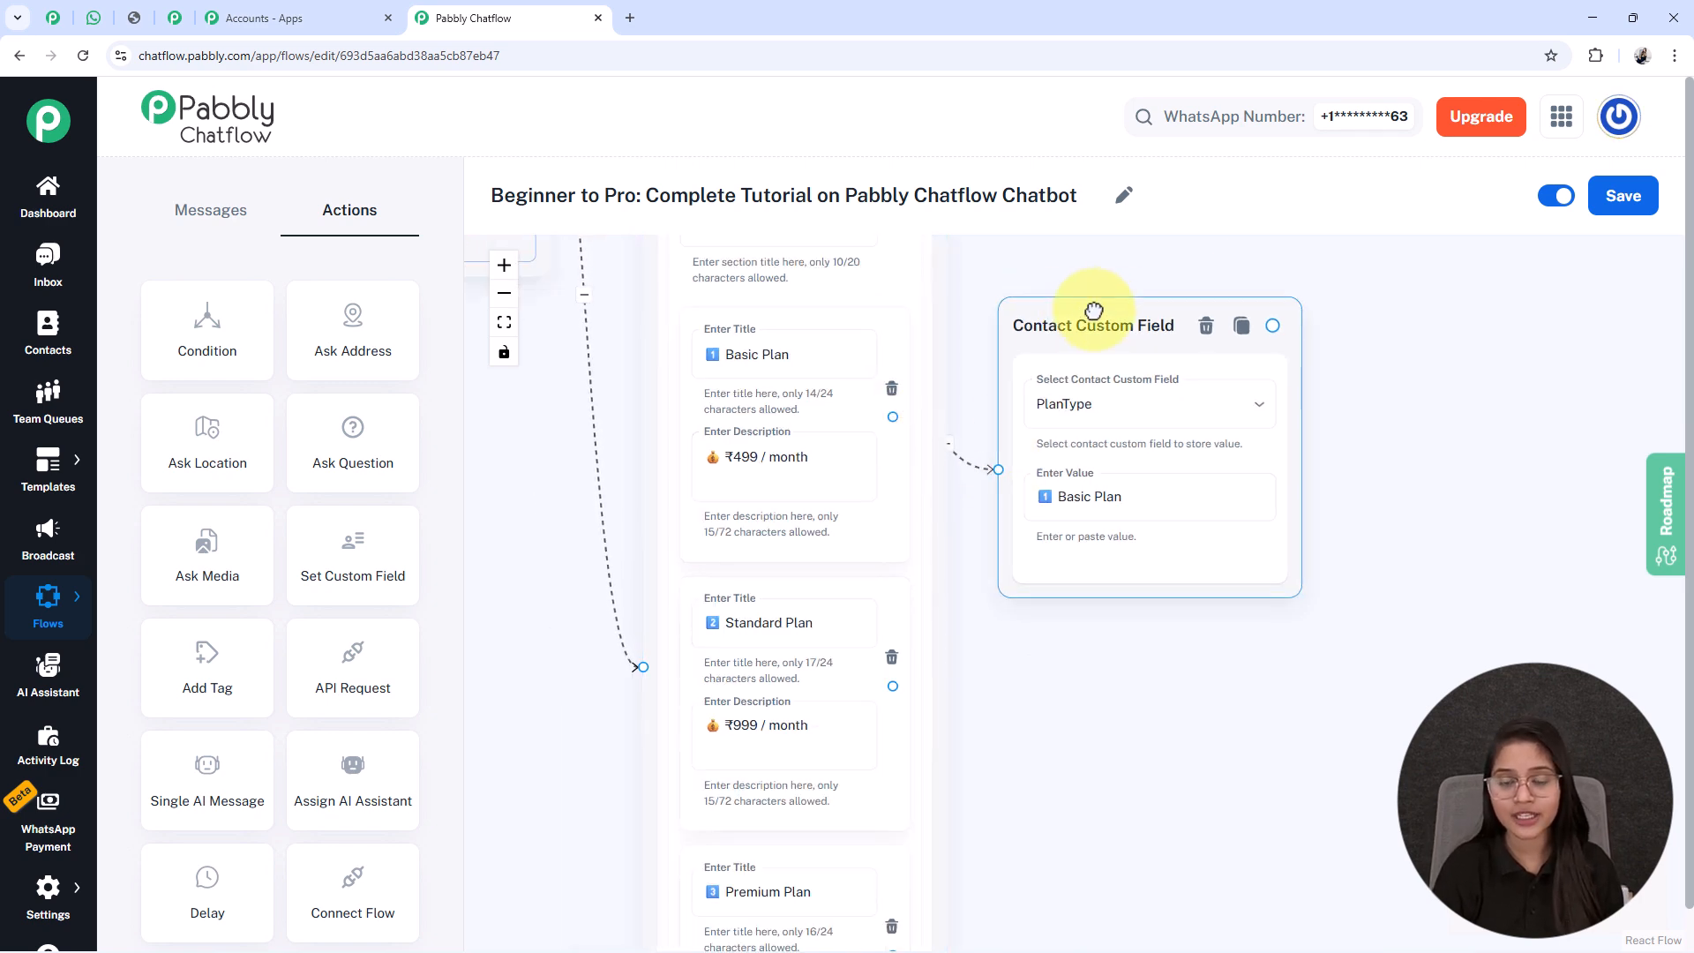
scroll(1190, 618, down, 1)
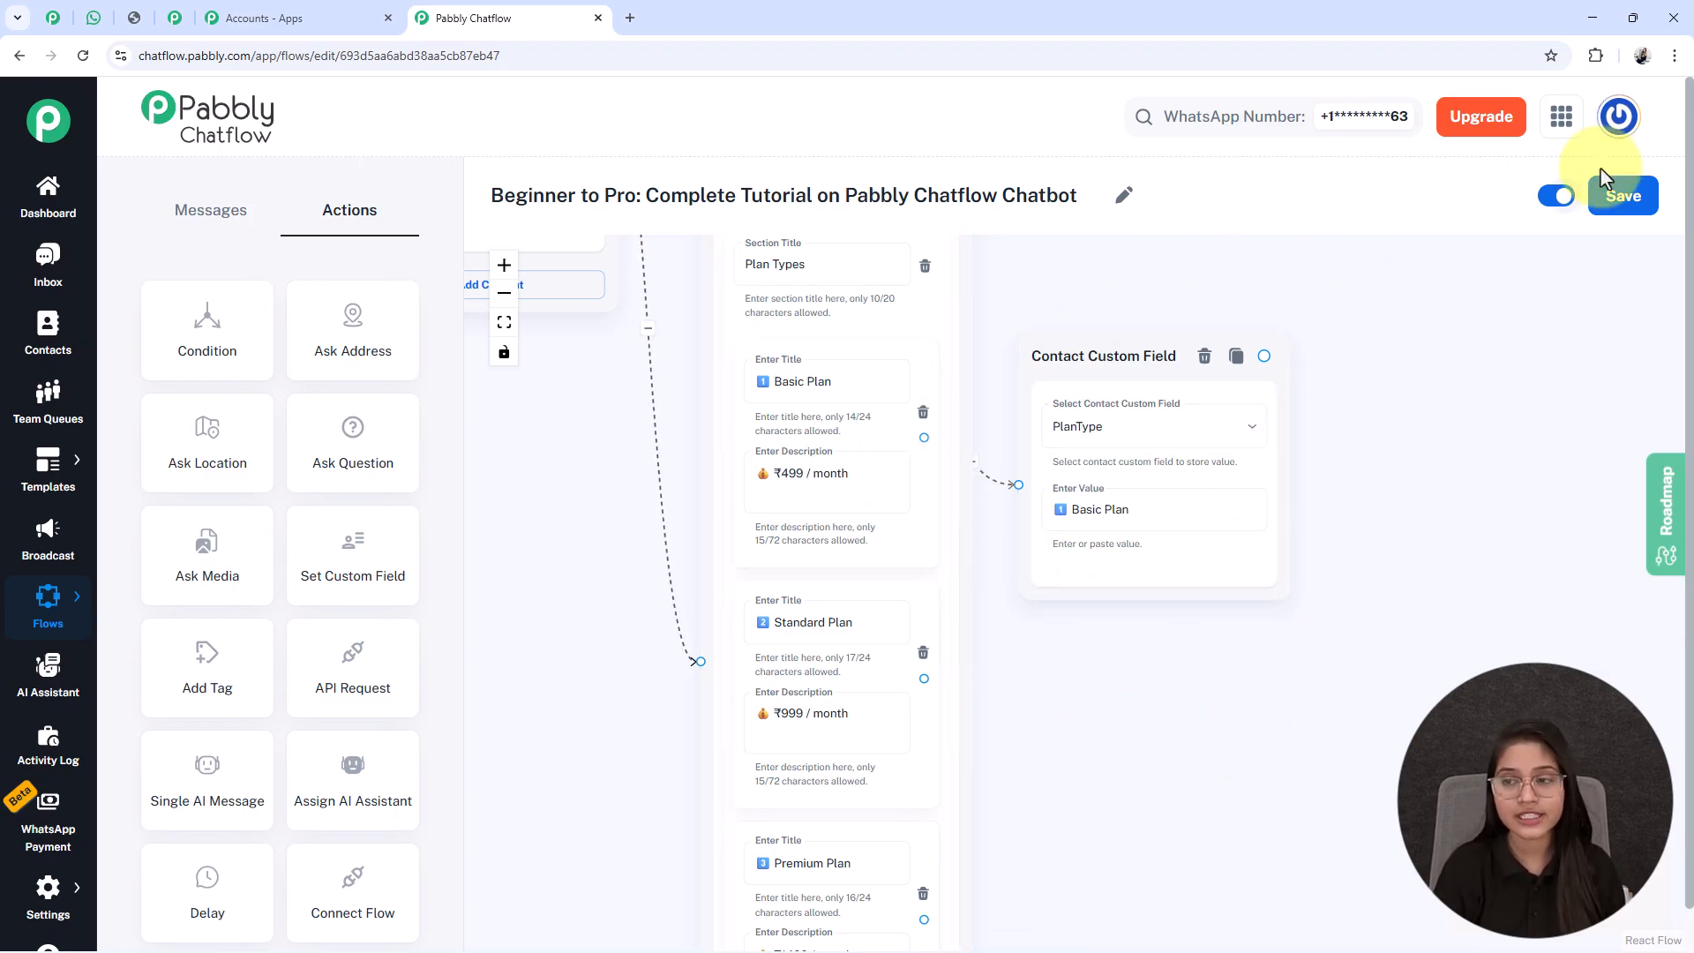
click(1624, 211)
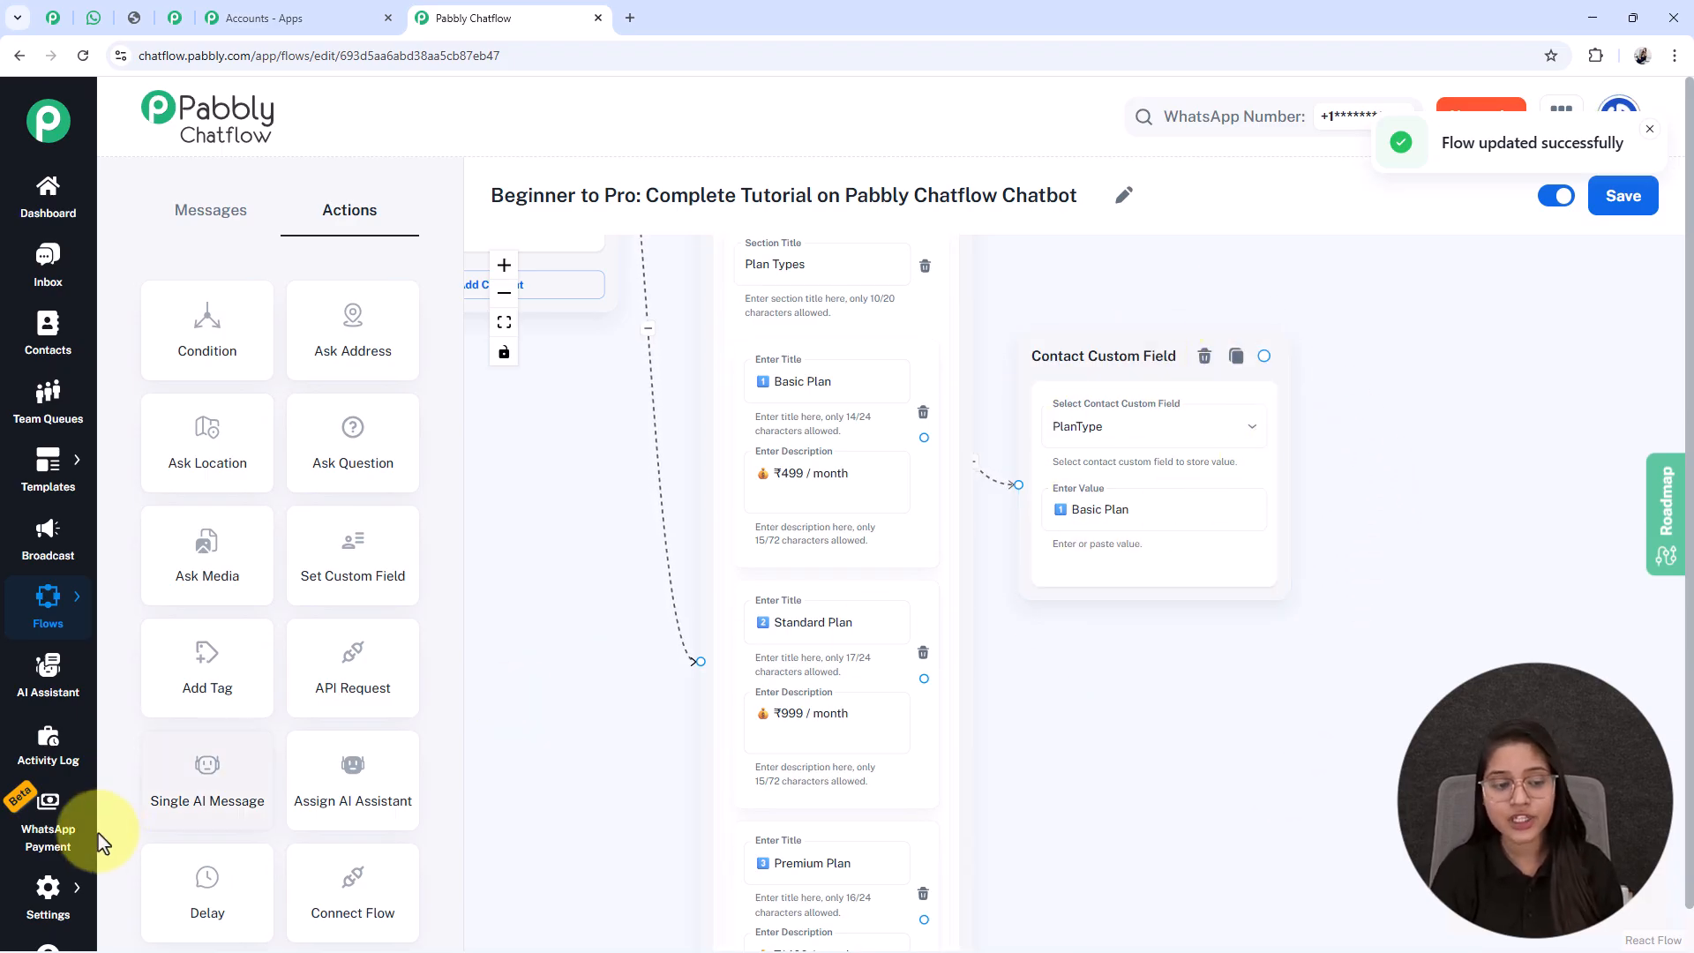
Open the Contact Custom Fields settings page in a new browser tab and switch to it
mouse_move(37, 904)
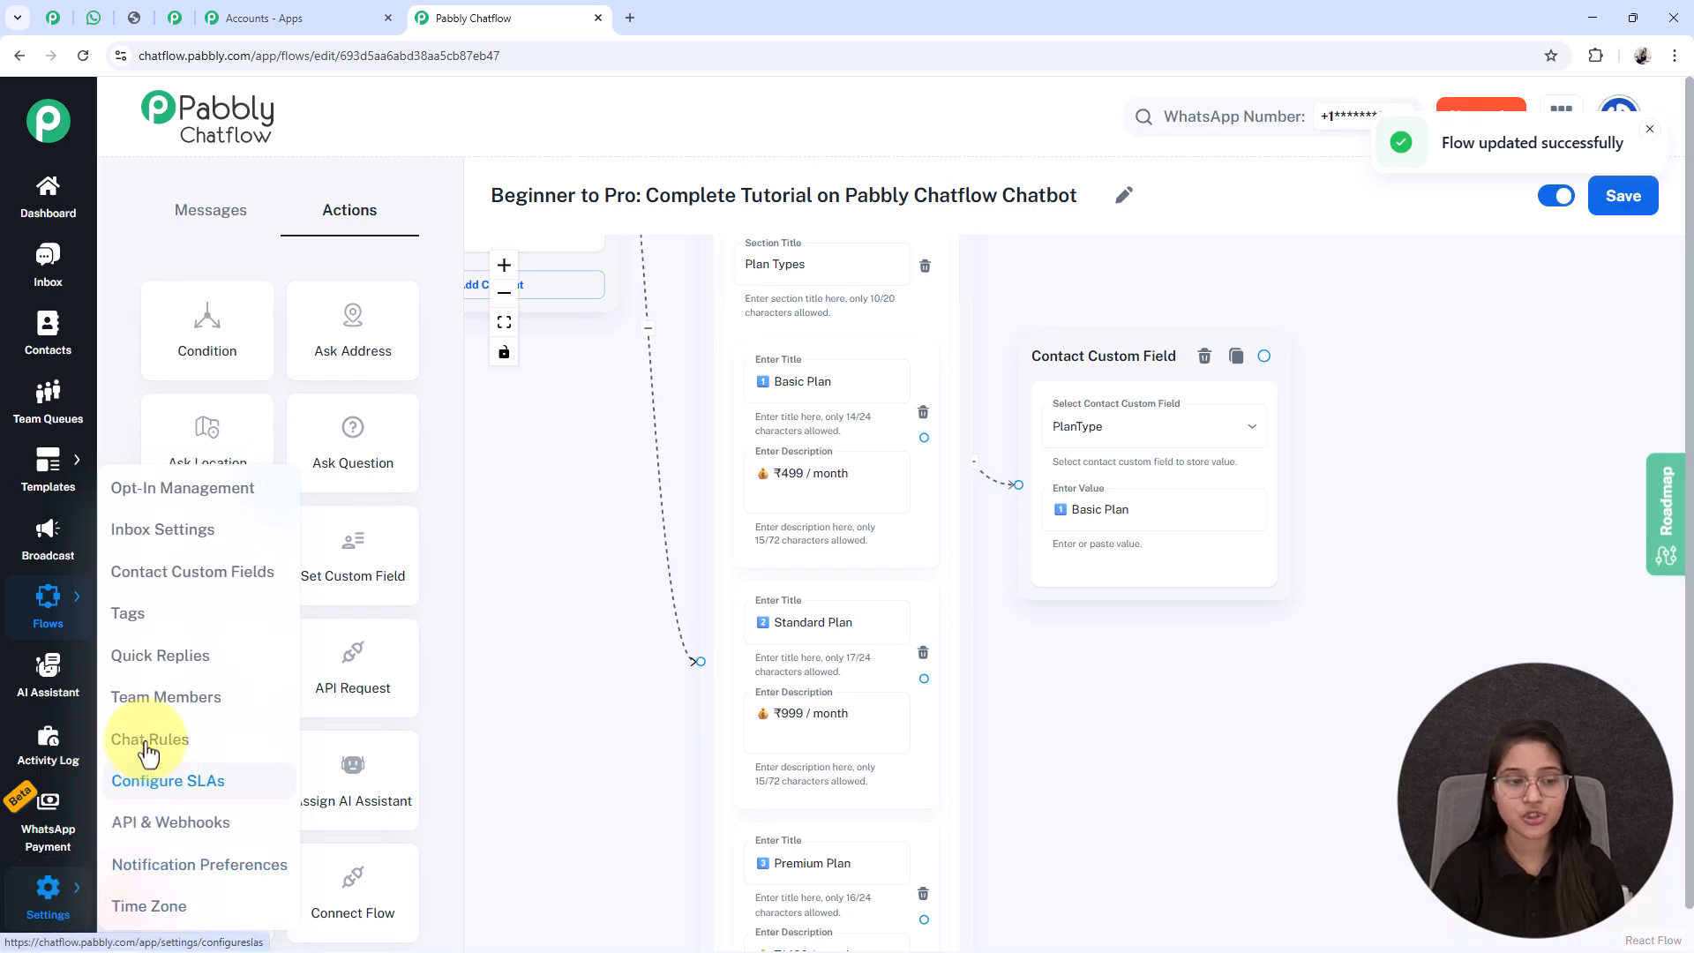
right_click(167, 580)
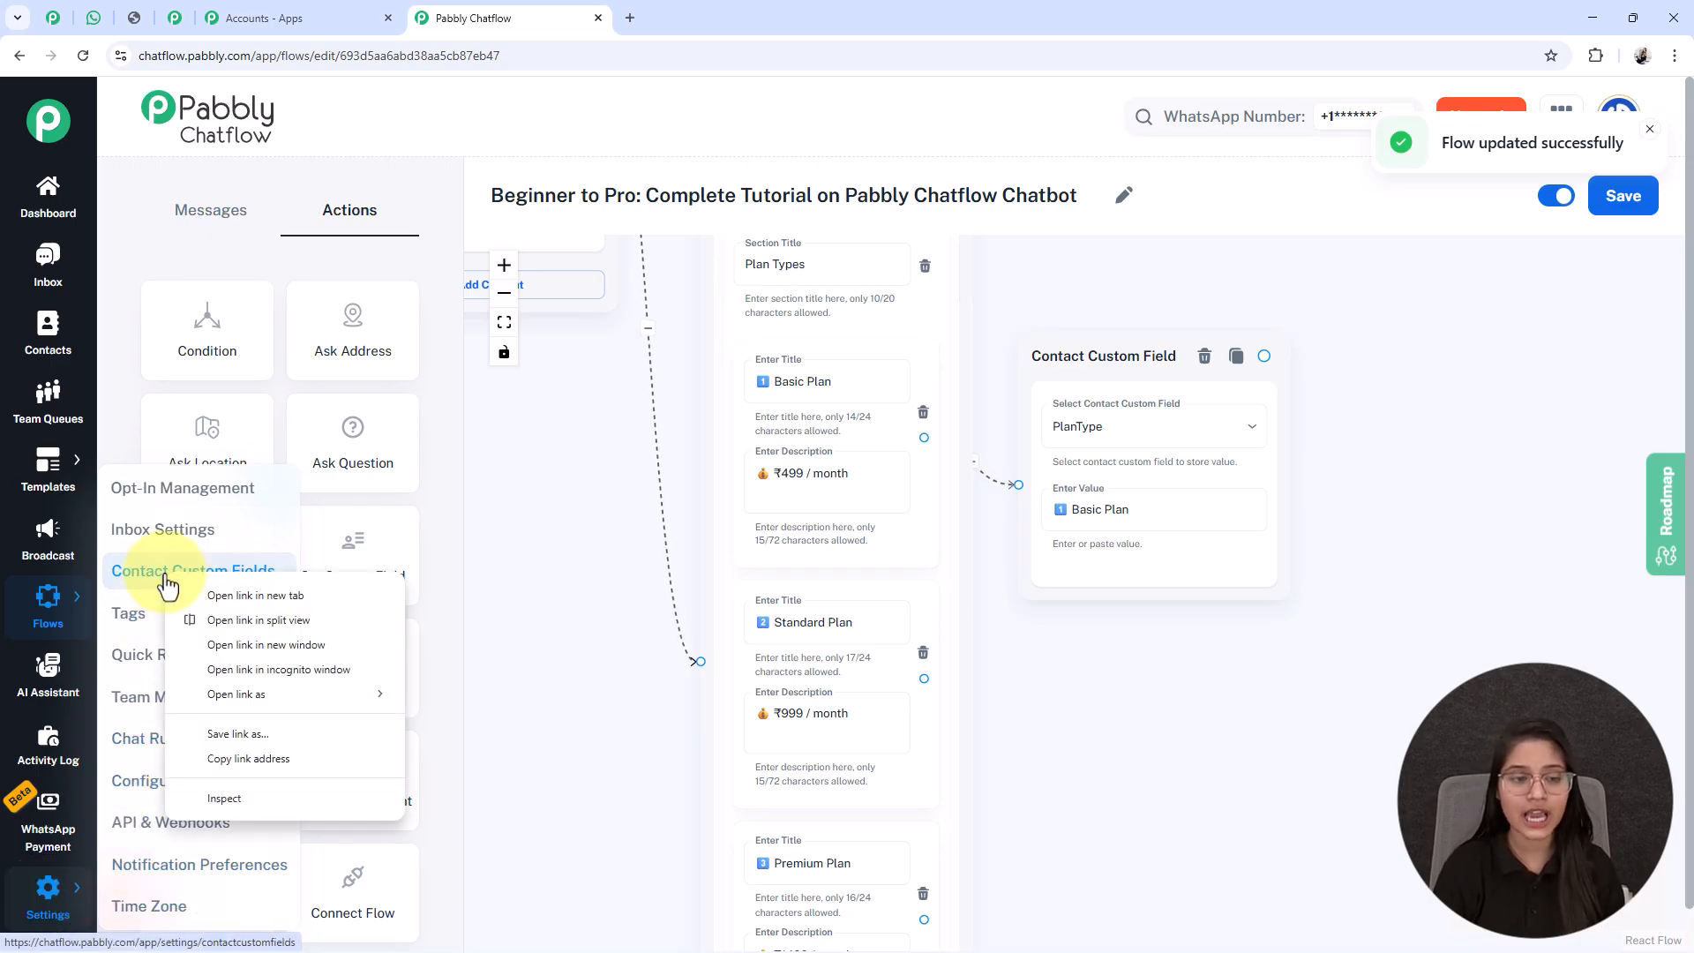
click(220, 596)
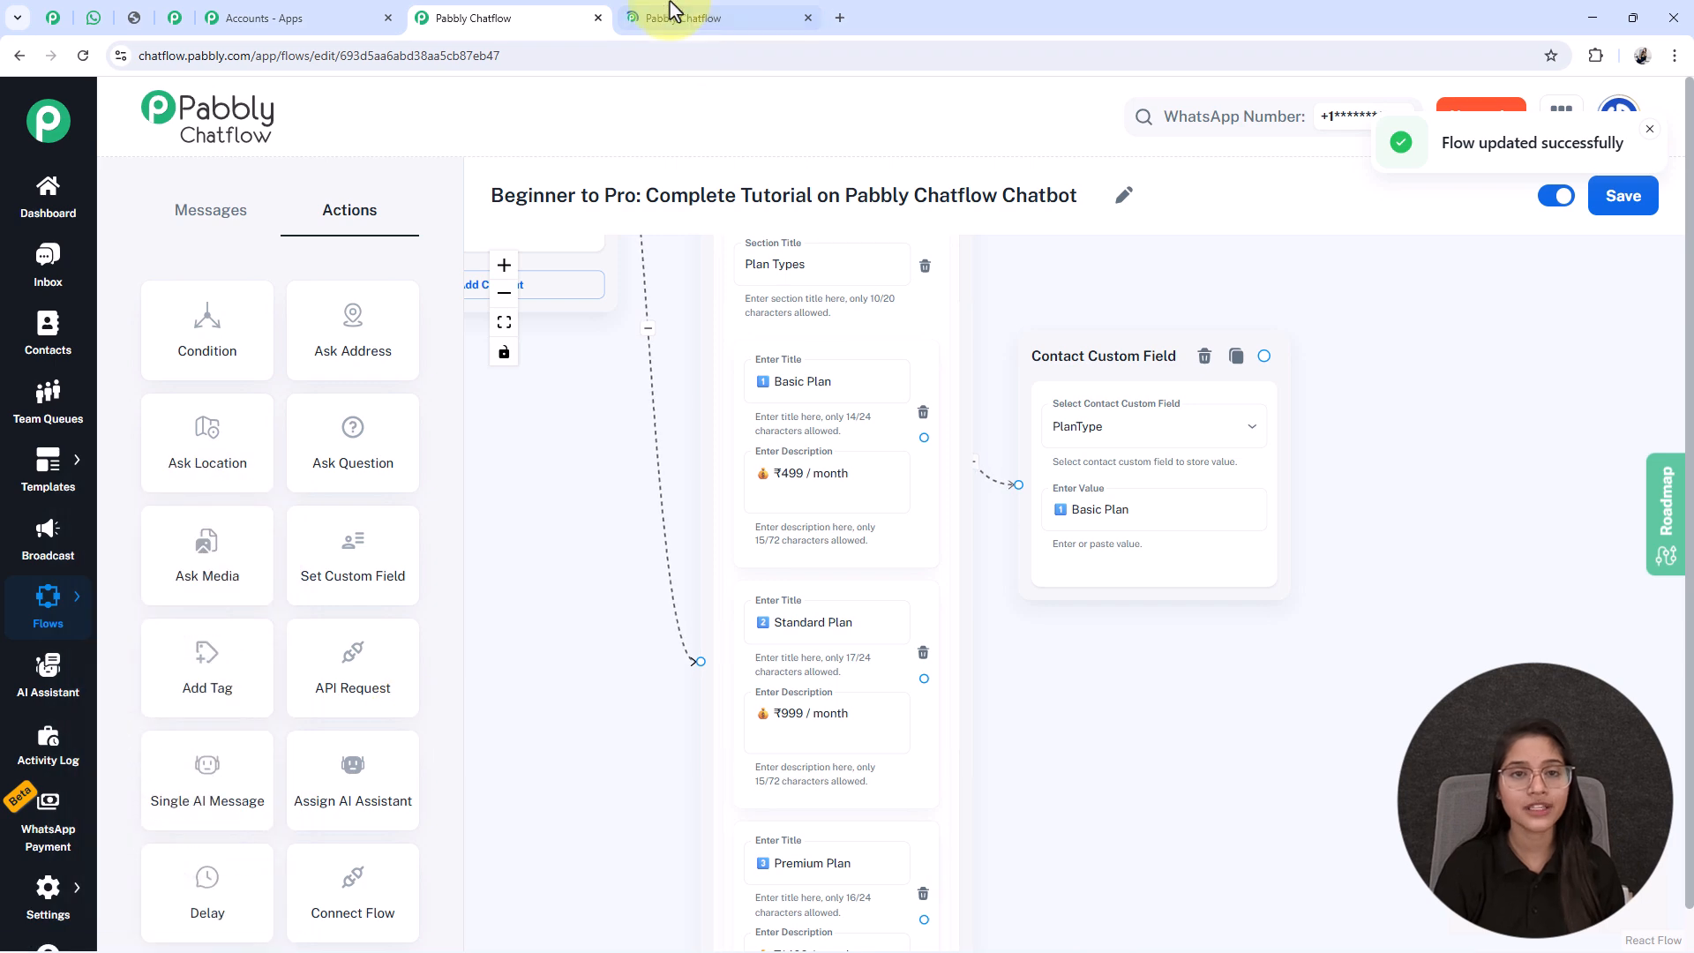
click(674, 18)
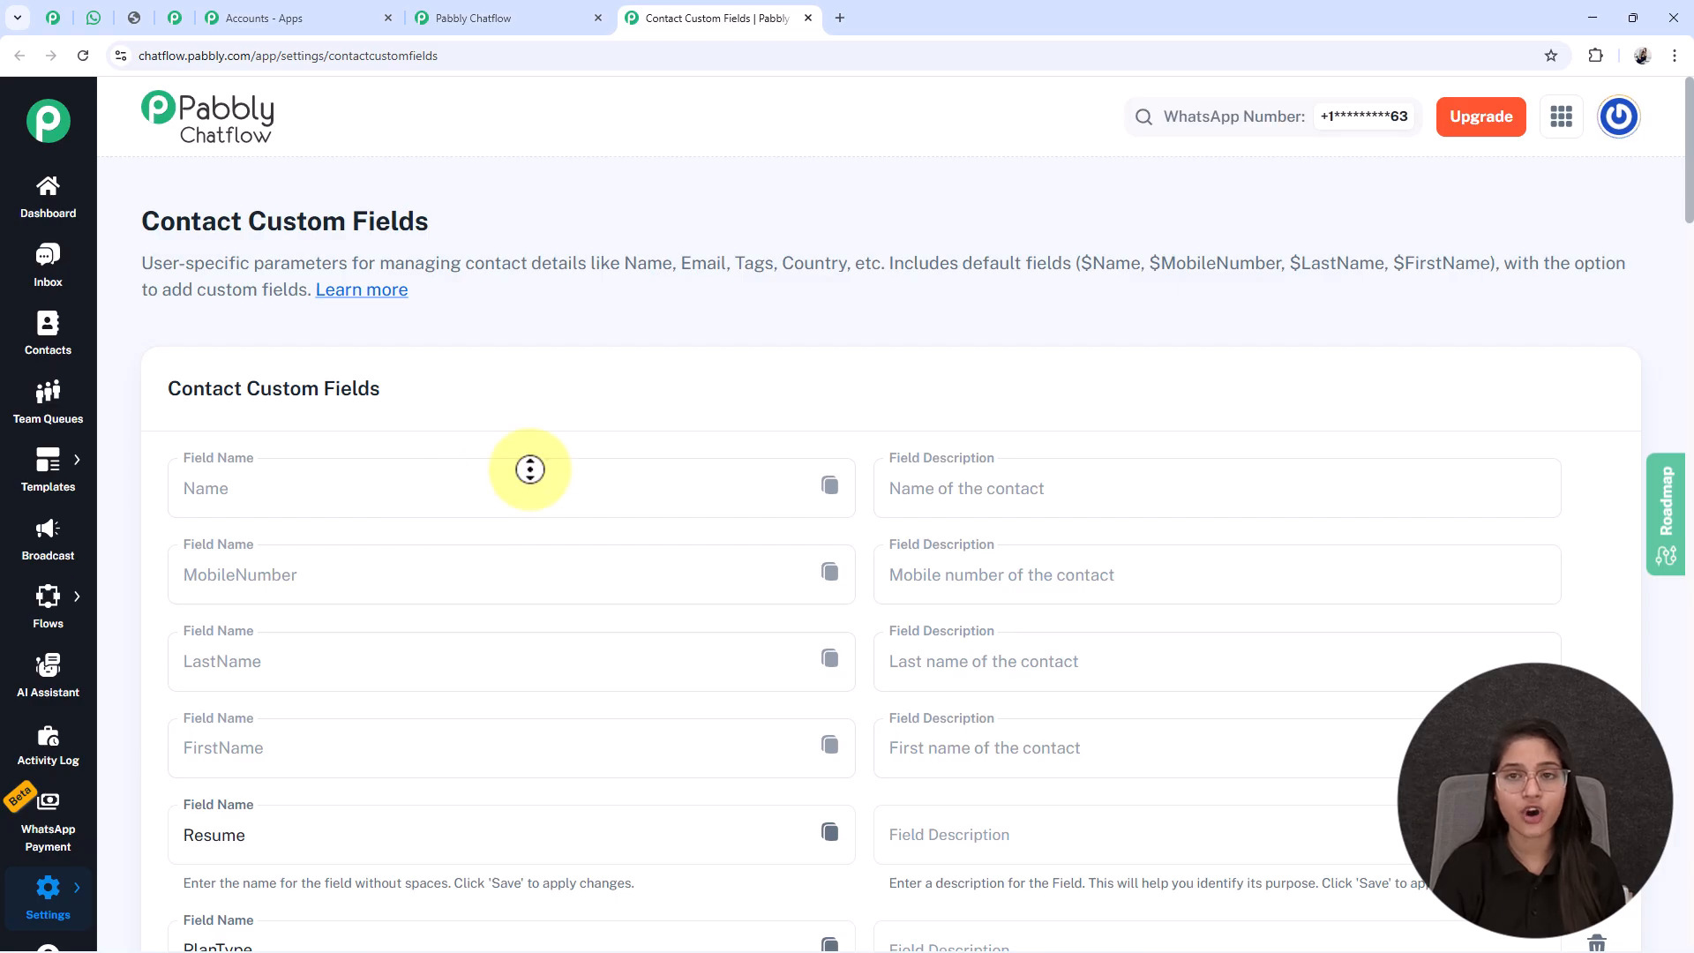
Add an empty row for a new field at the end of the contact custom fields list
scroll(530, 469, down, 3)
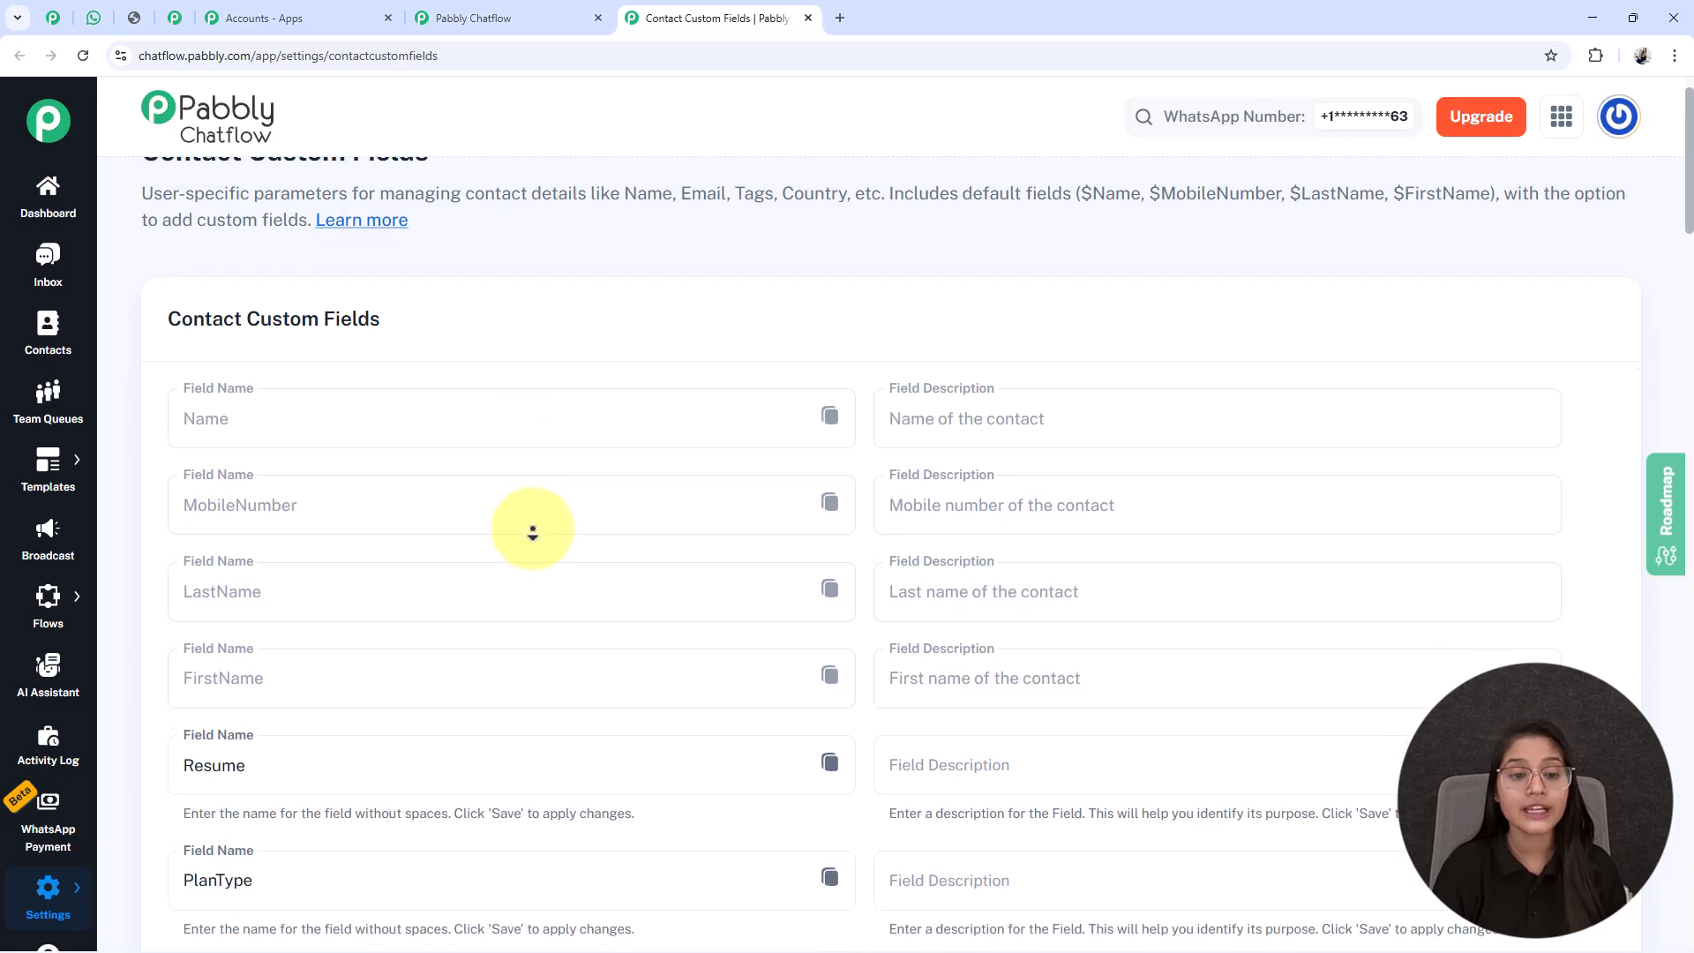
scroll(533, 532, down, 5)
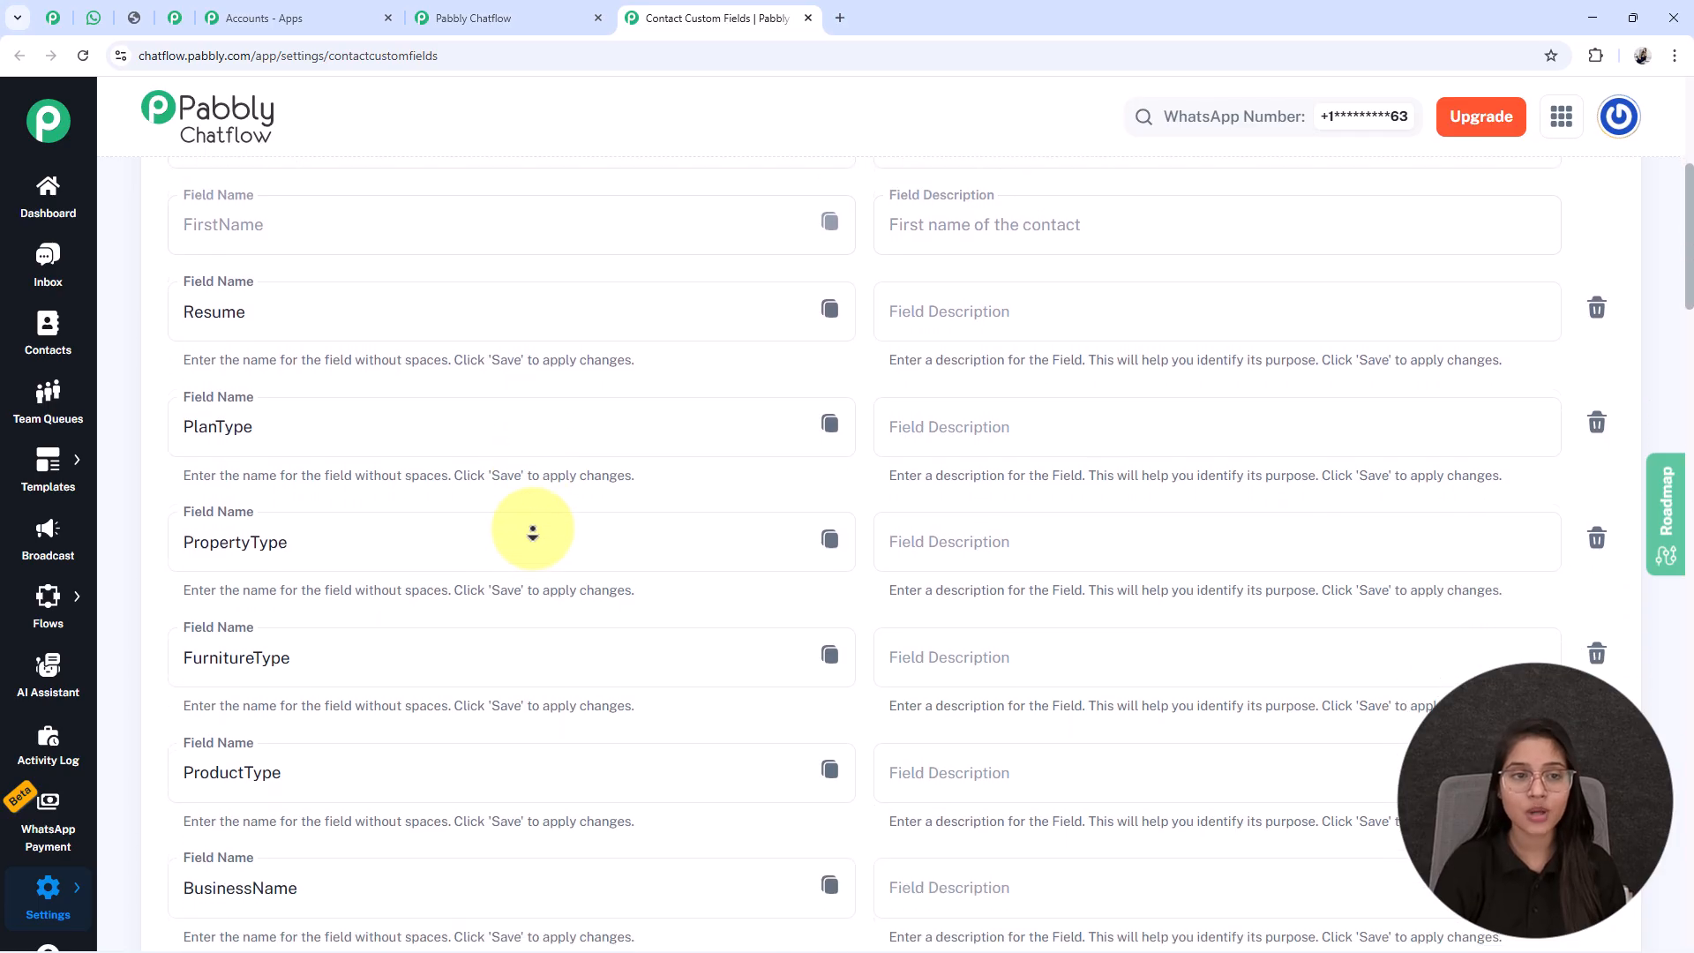
scroll(532, 532, down, 5)
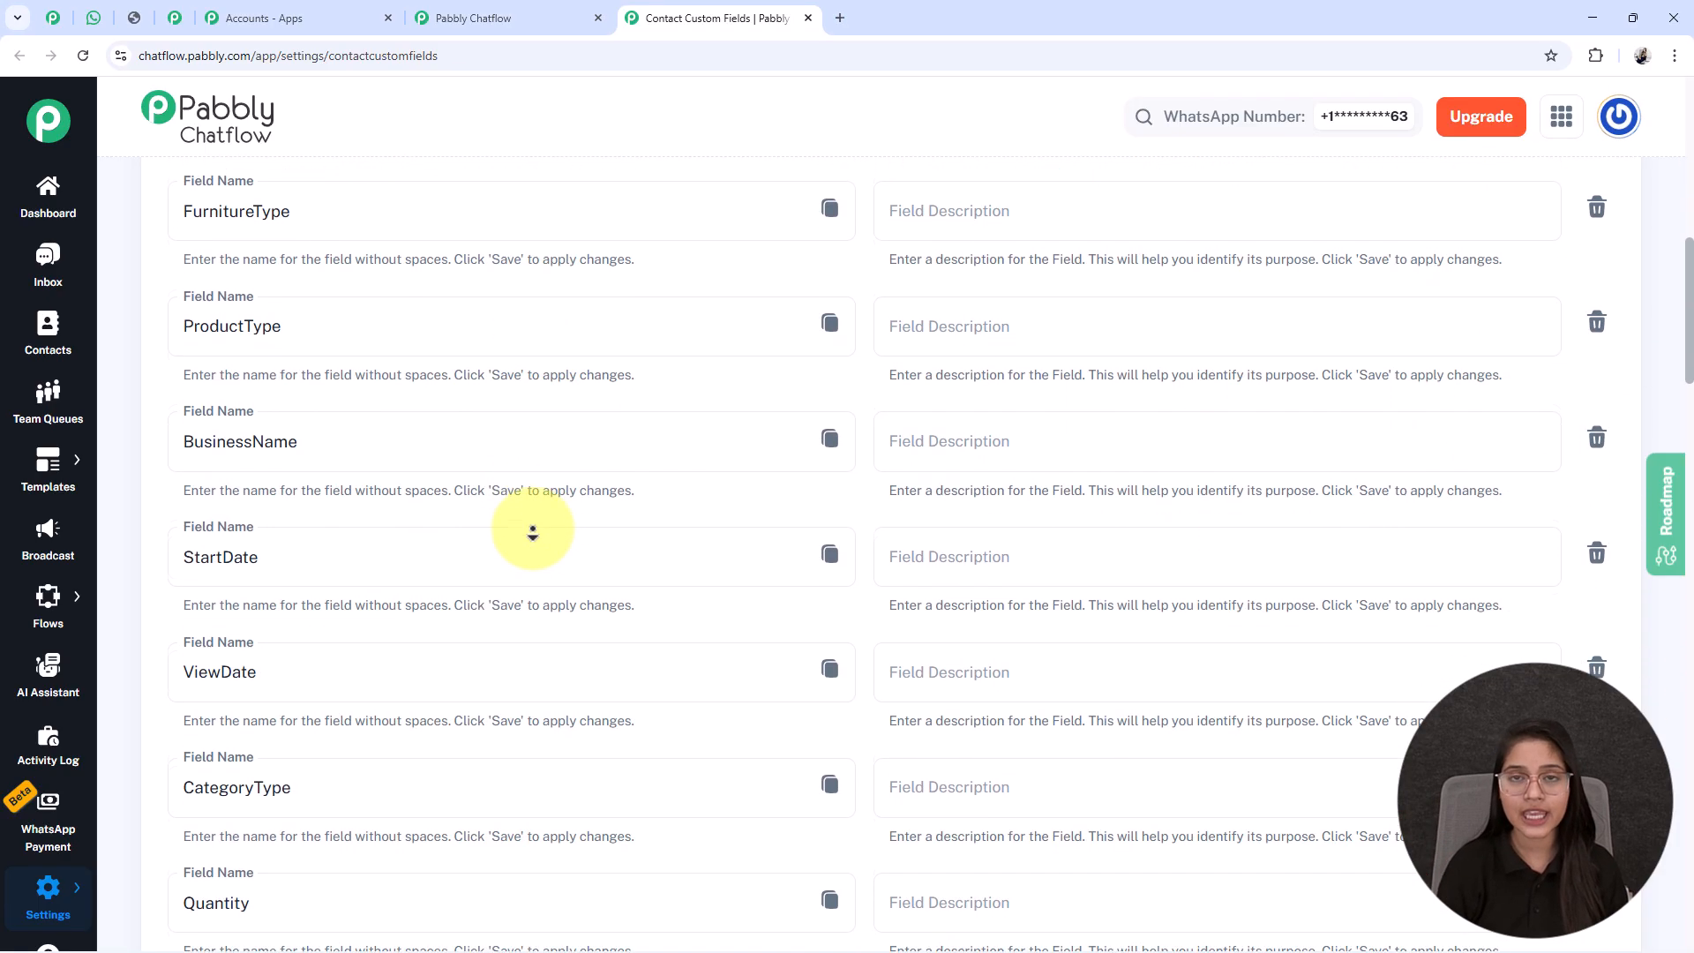
scroll(532, 532, down, 5)
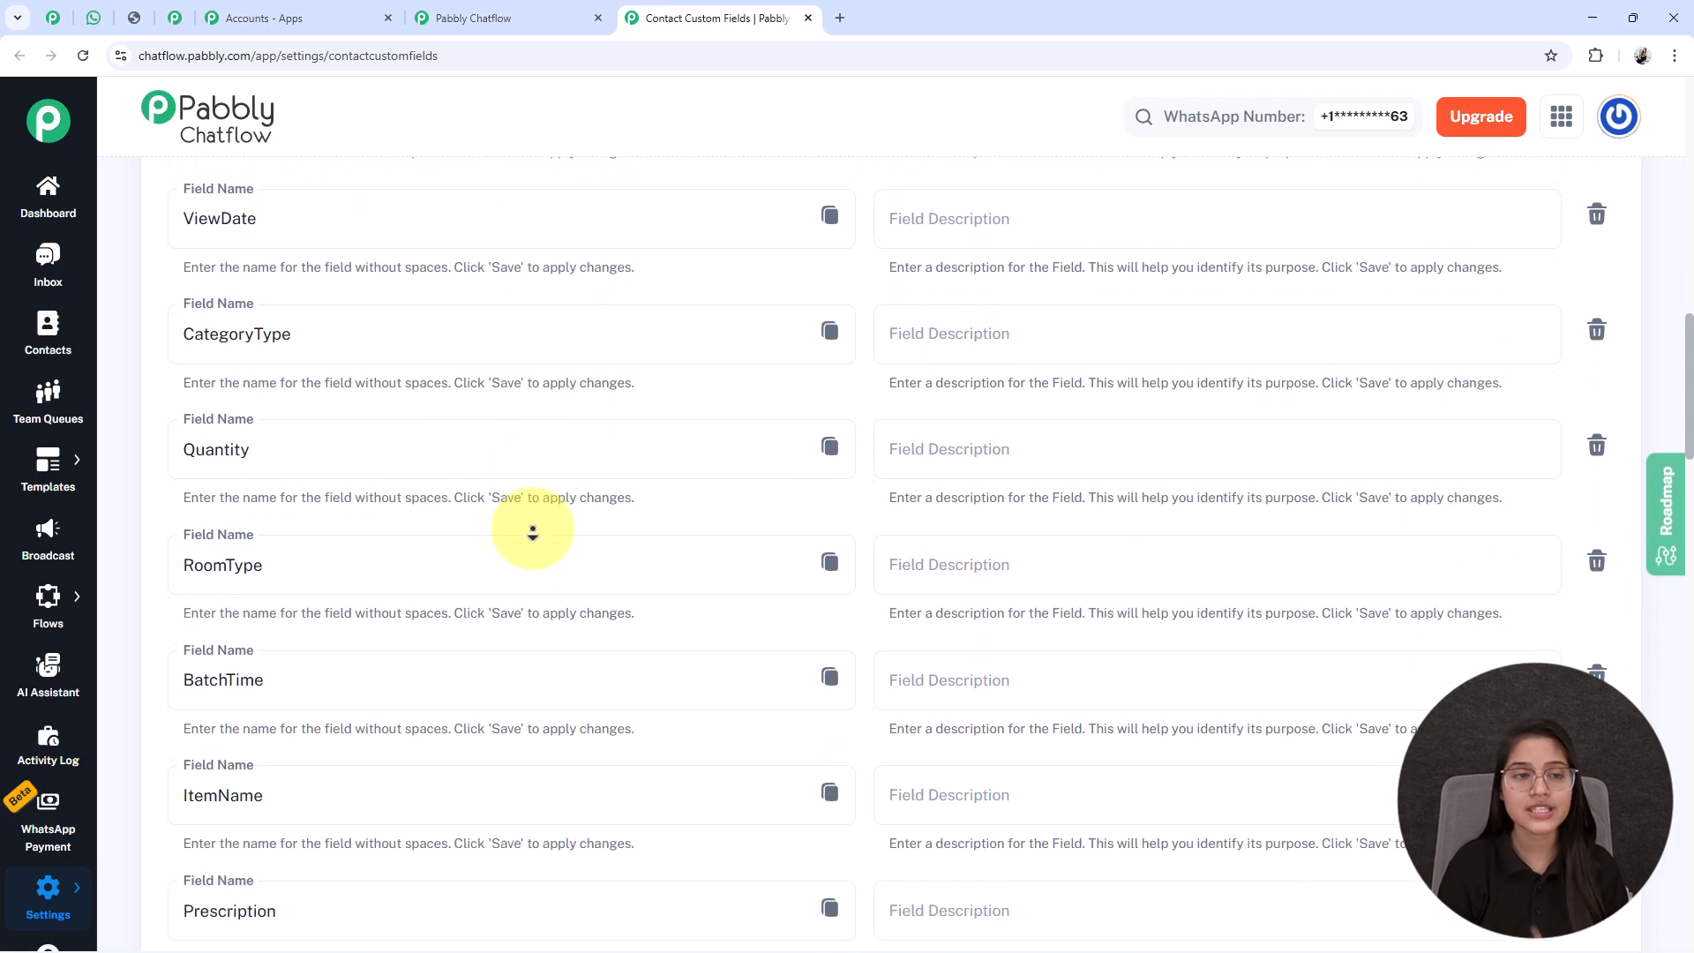
scroll(532, 533, down, 5)
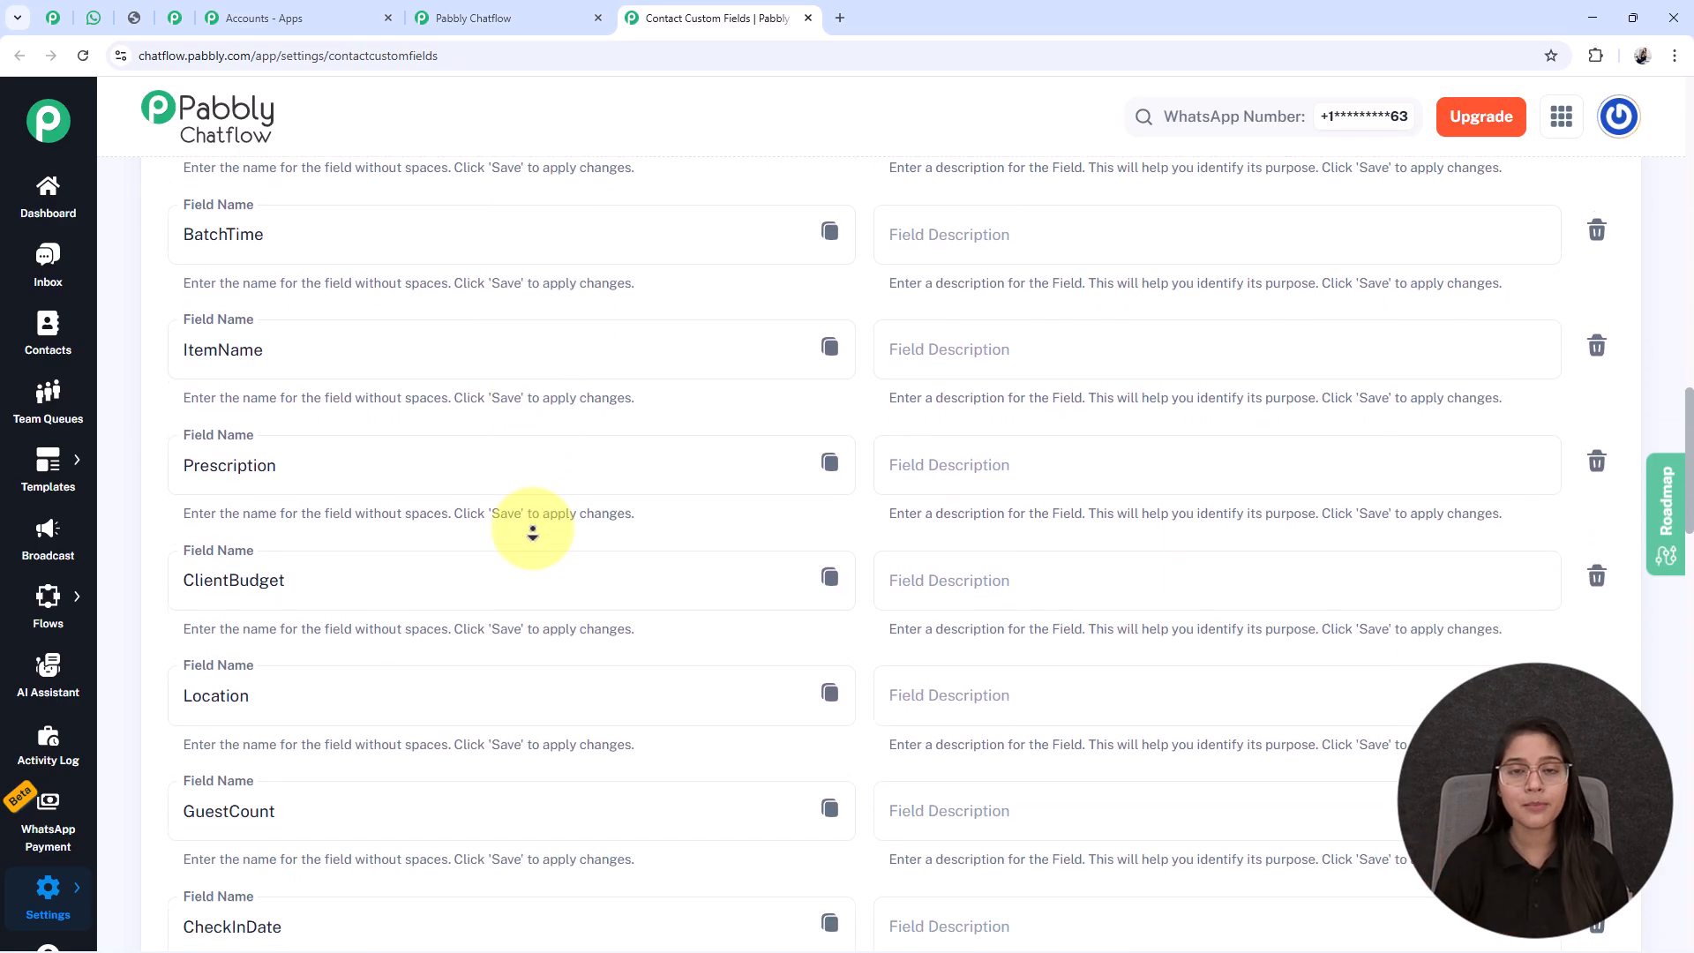
scroll(532, 532, down, 5)
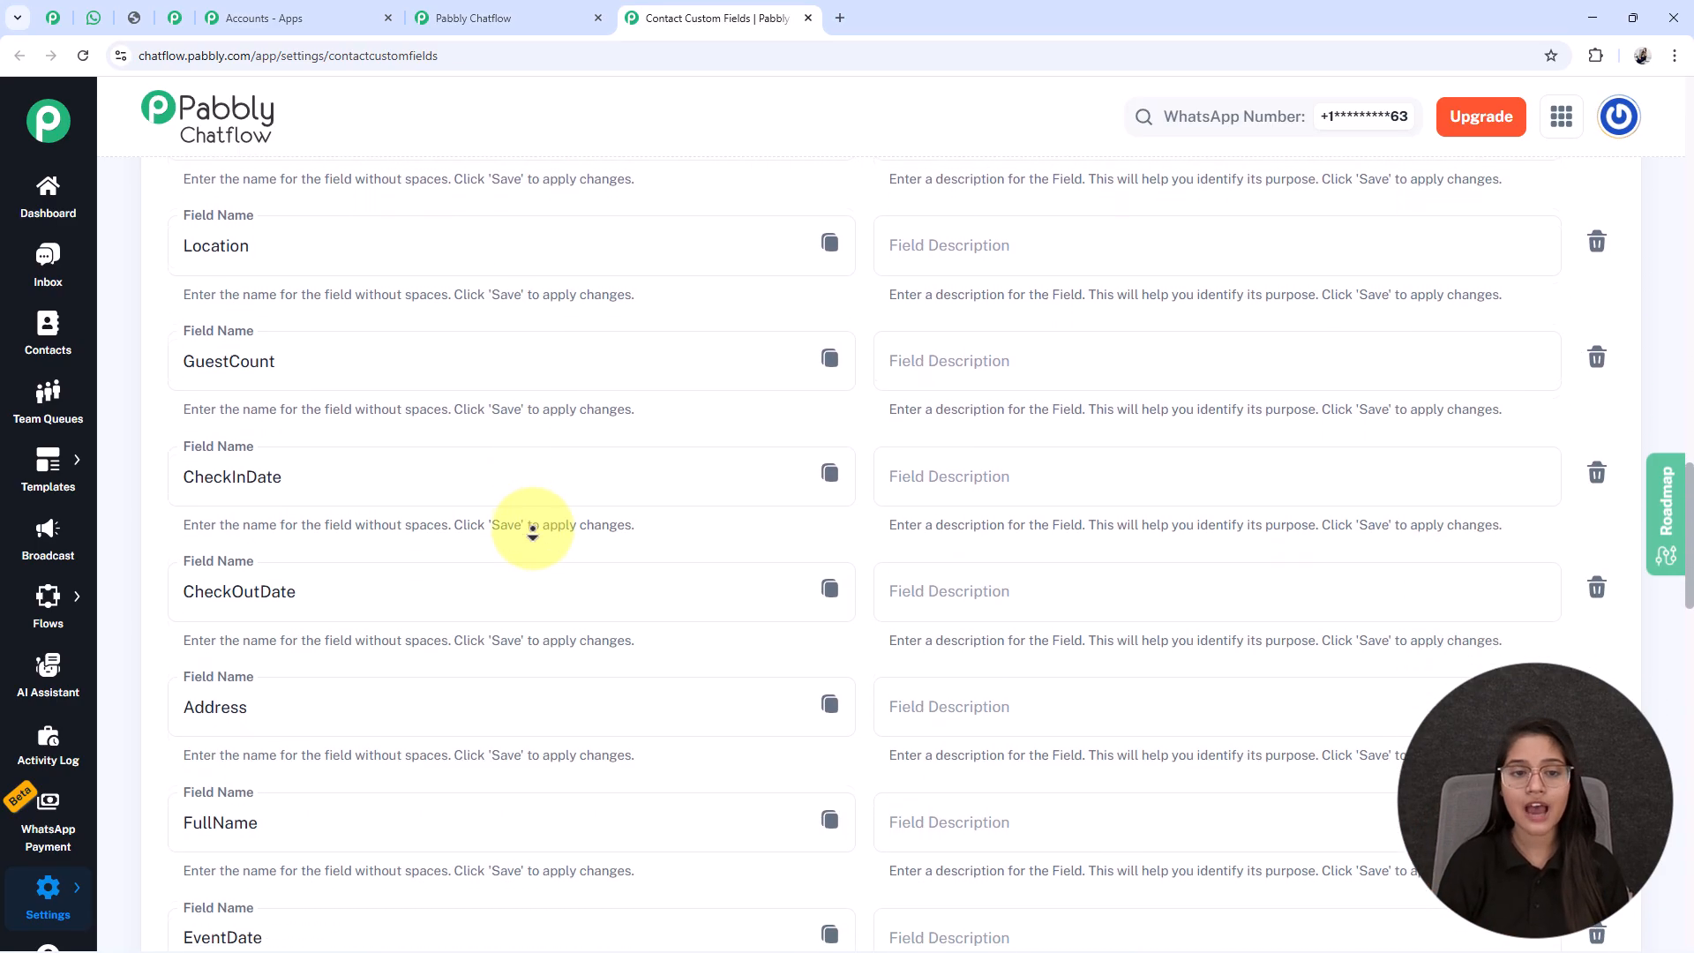
middle_click(532, 530)
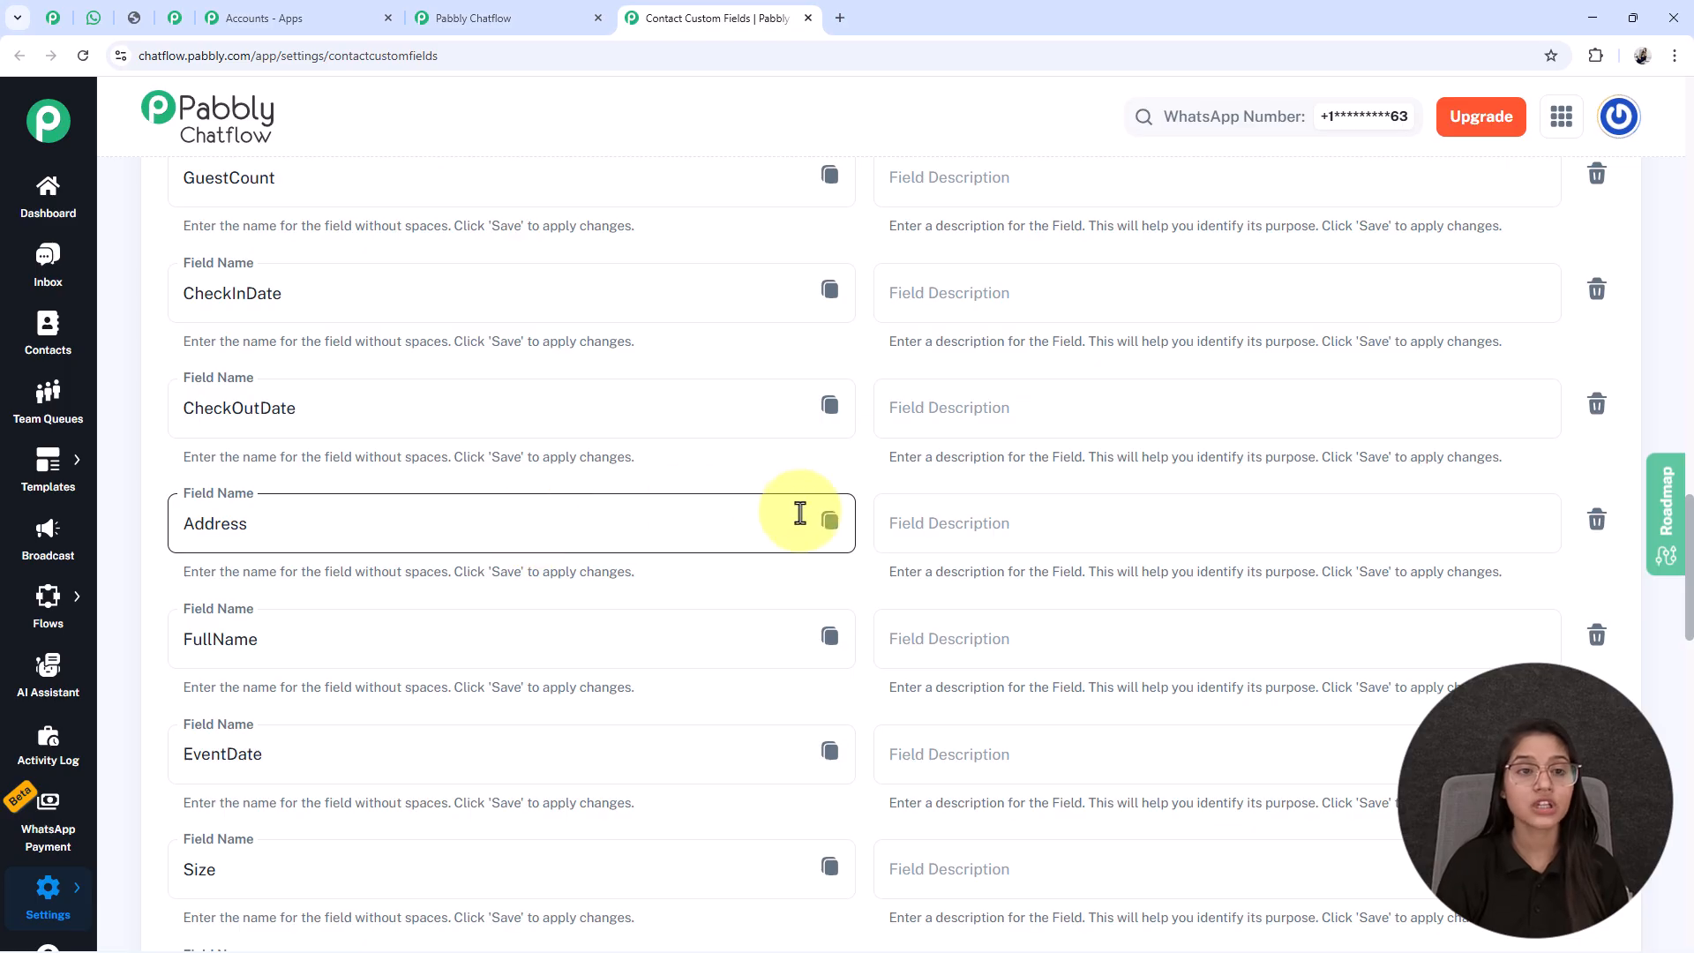
scroll(801, 514, down, 20)
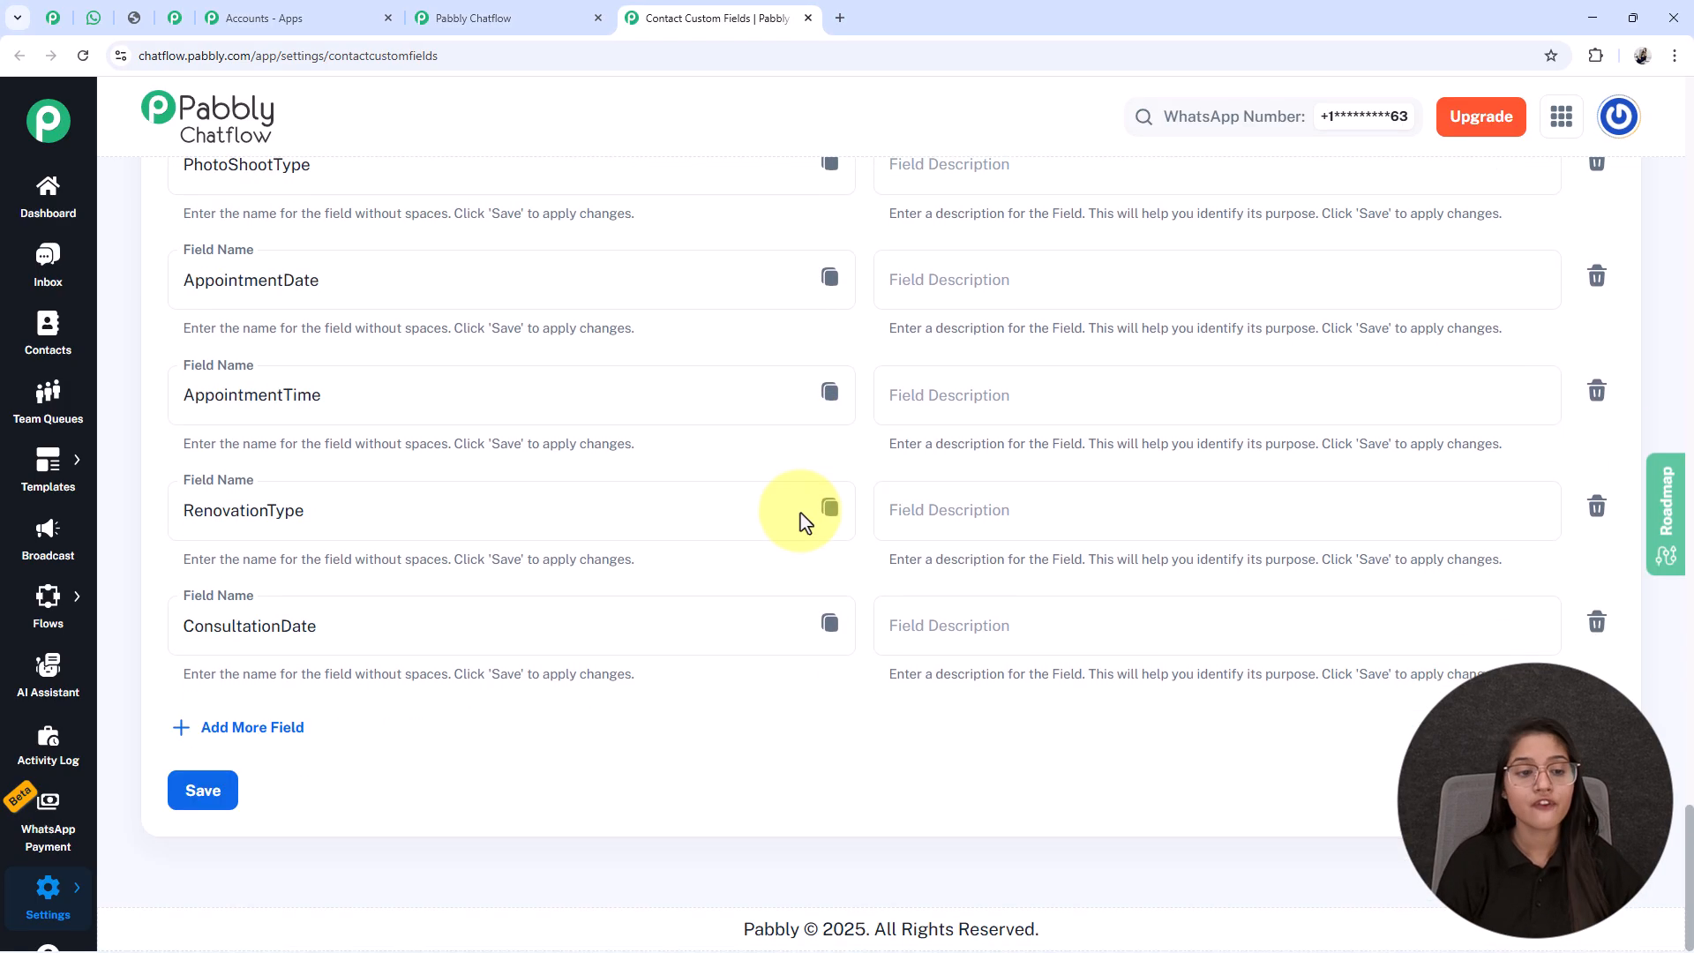
click(254, 729)
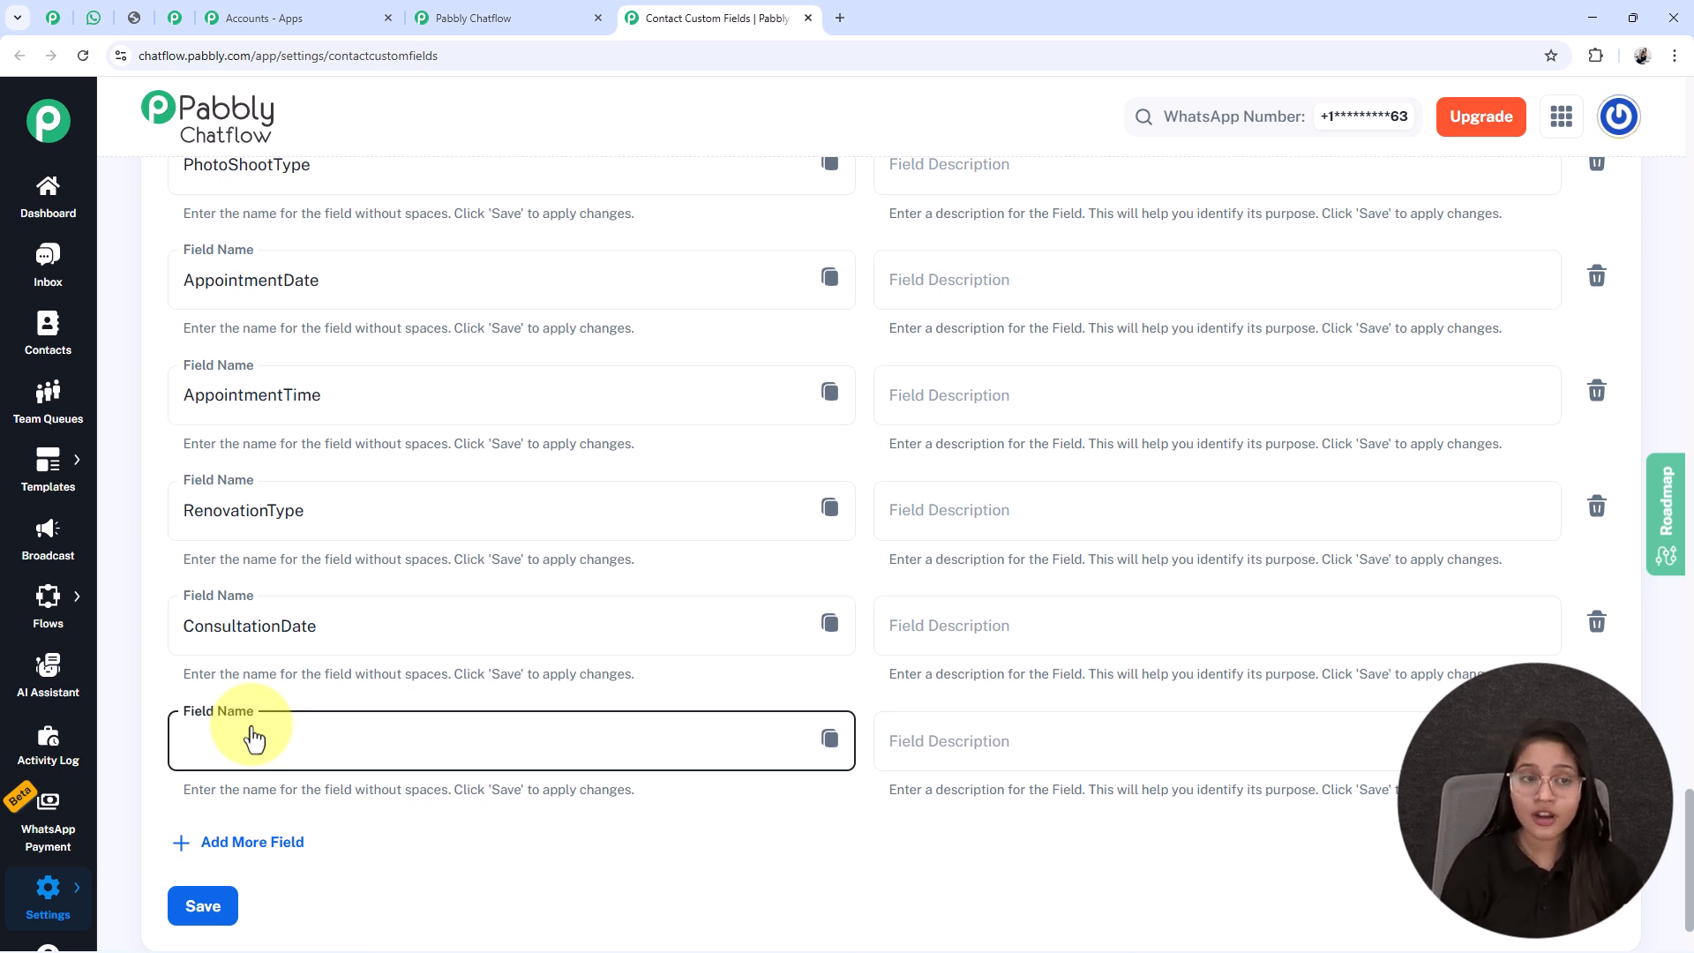
click(975, 734)
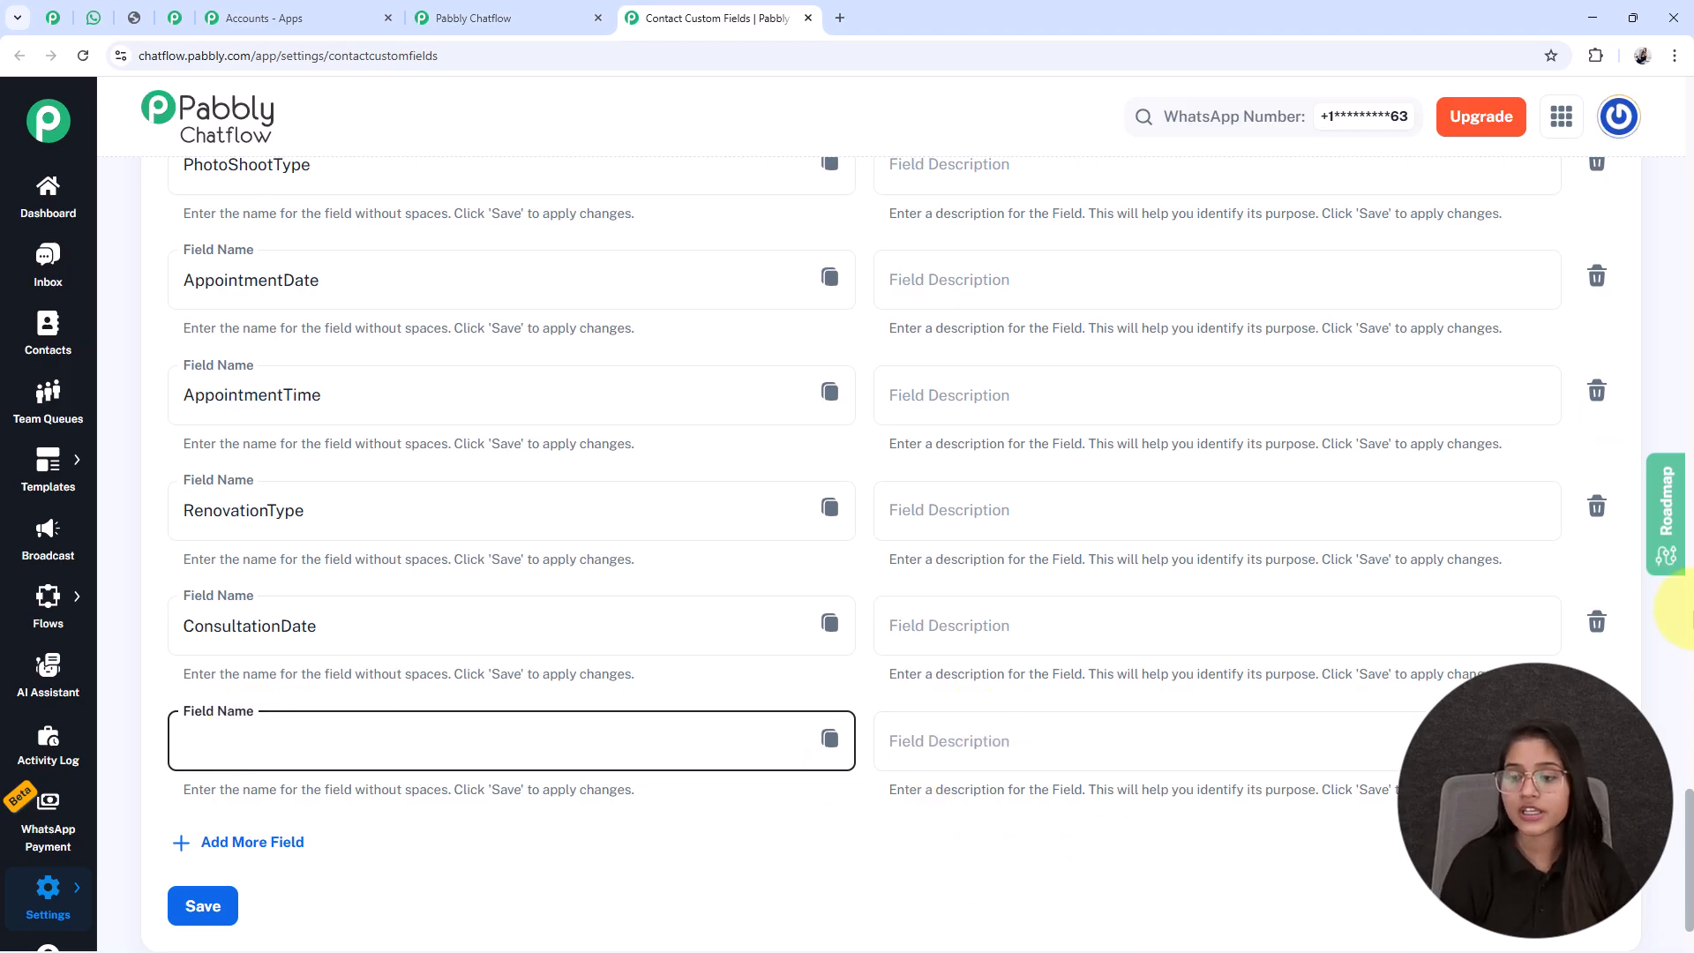
Highlight the PlanType field name in the custom fields list and close the settings tab to return to the flow
drag(1688, 804, 1620, 115)
scroll(491, 623, down, 5)
click(189, 510)
double_click(189, 510)
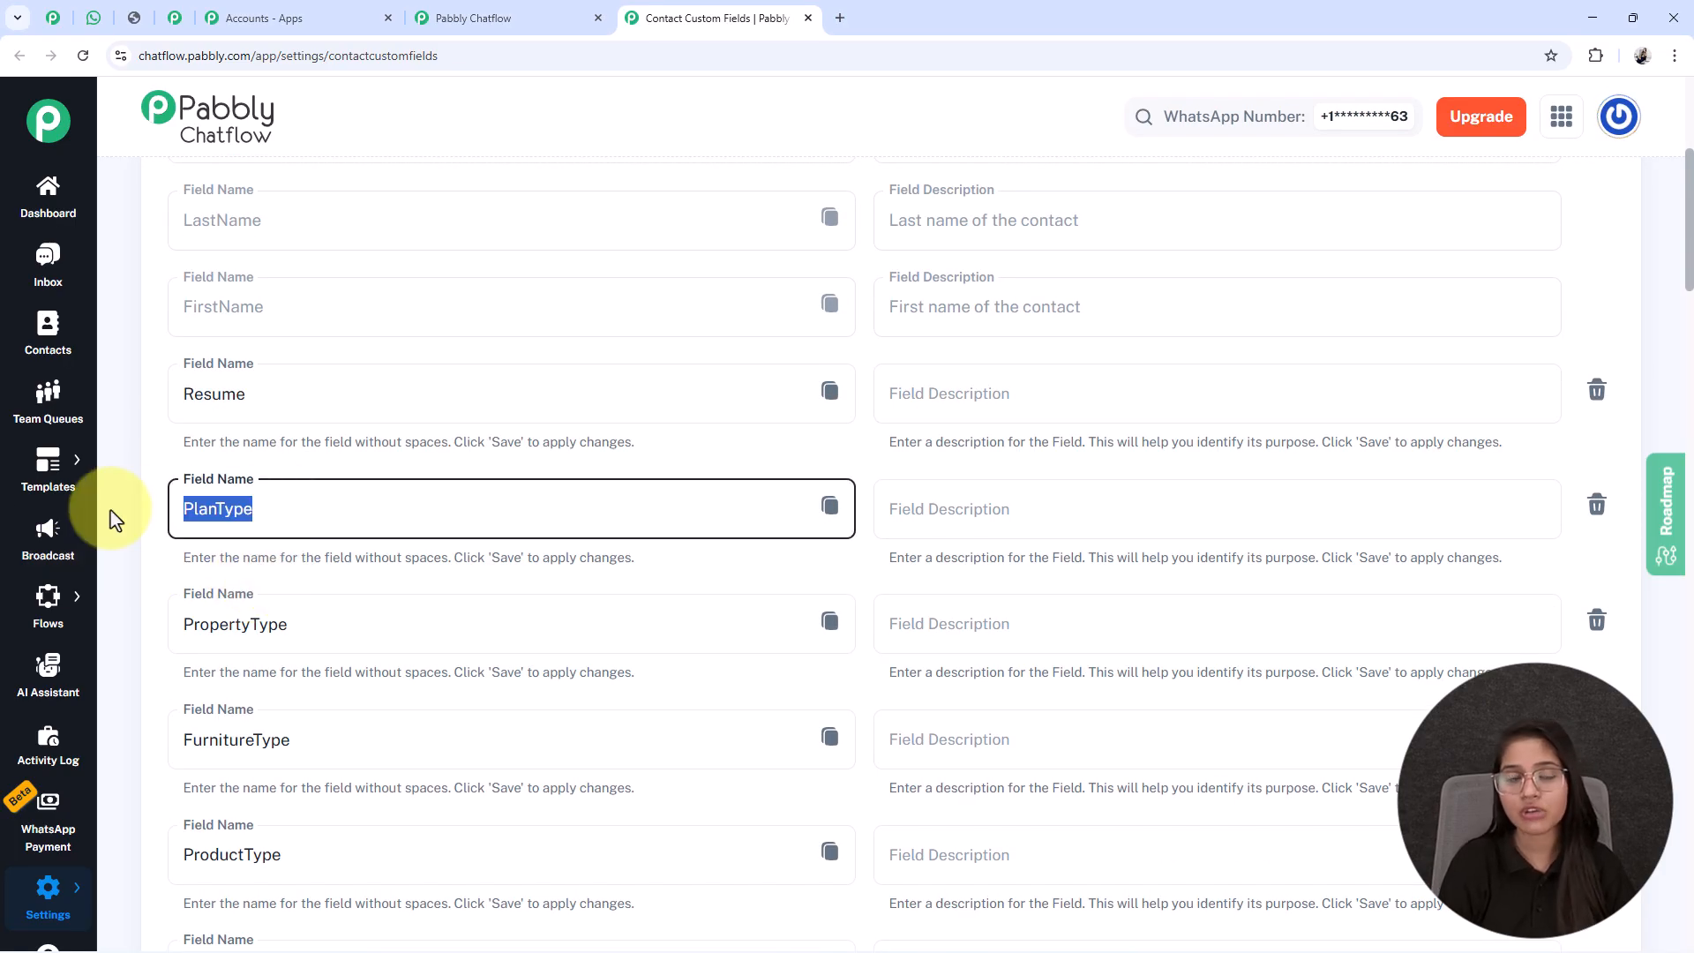
click(808, 19)
drag(1069, 682, 849, 642)
scroll(922, 626, down, 2)
drag(925, 519, 926, 484)
scroll(931, 629, down, 2)
drag(918, 639, 900, 533)
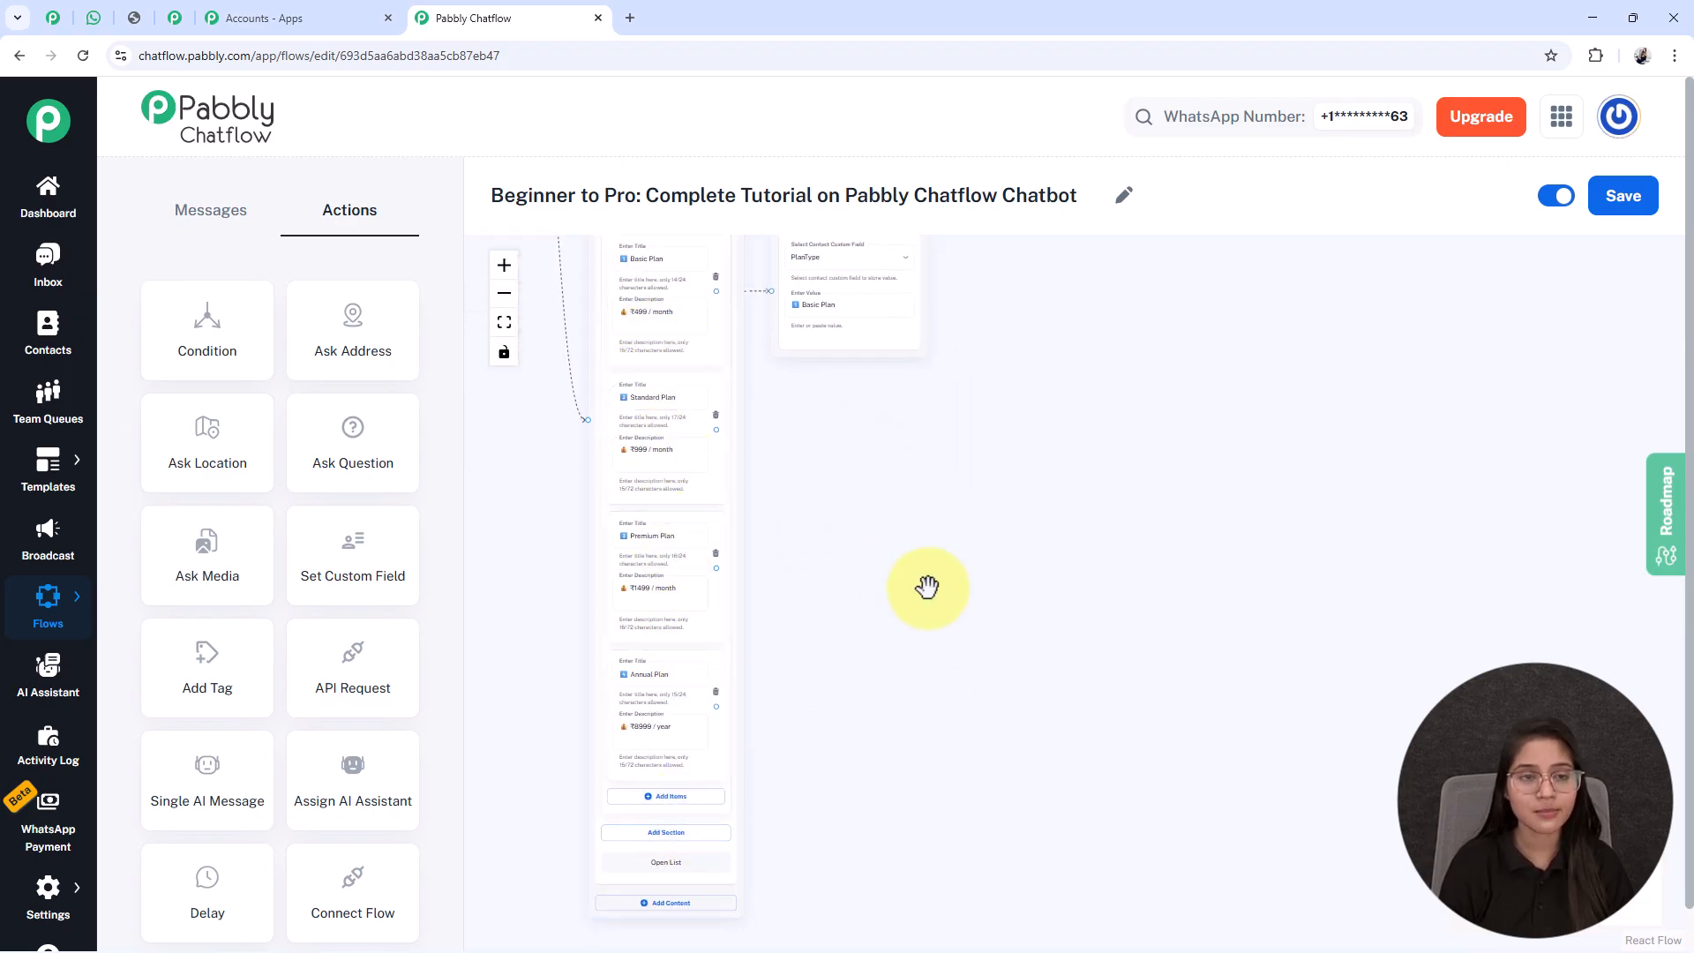
drag(913, 605, 882, 645)
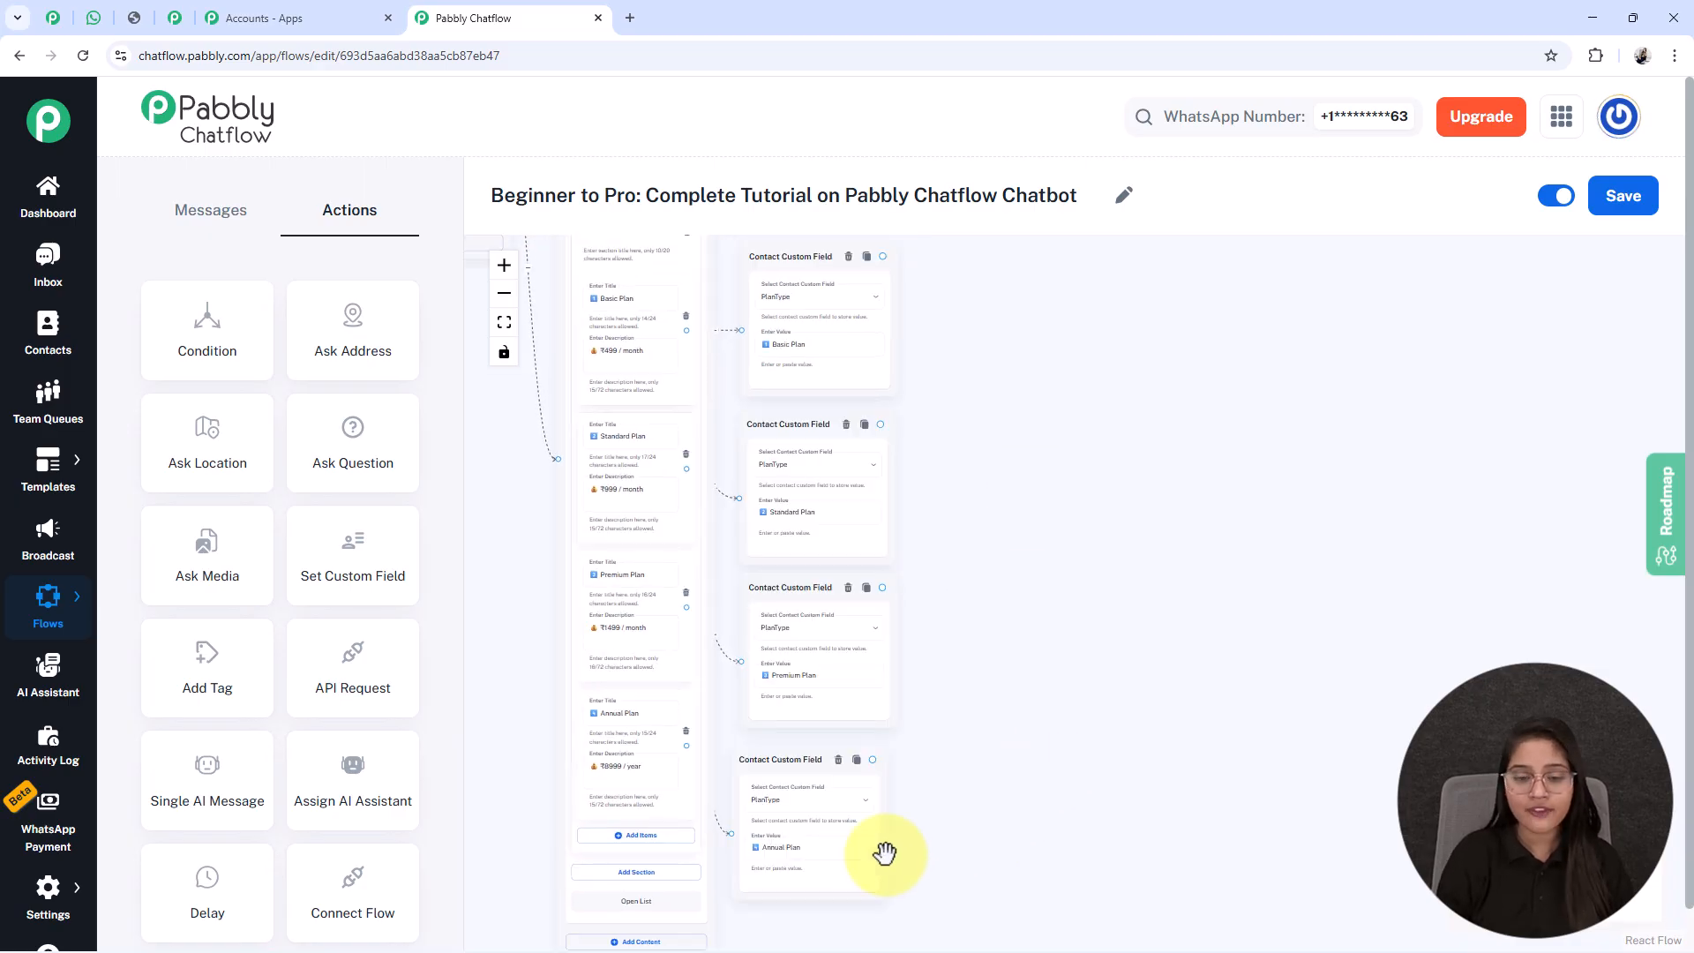
Reposition the Annual Plan's Contact Custom Field node below the Premium Plan's Contact Custom Field node
scroll(873, 811, up, 4)
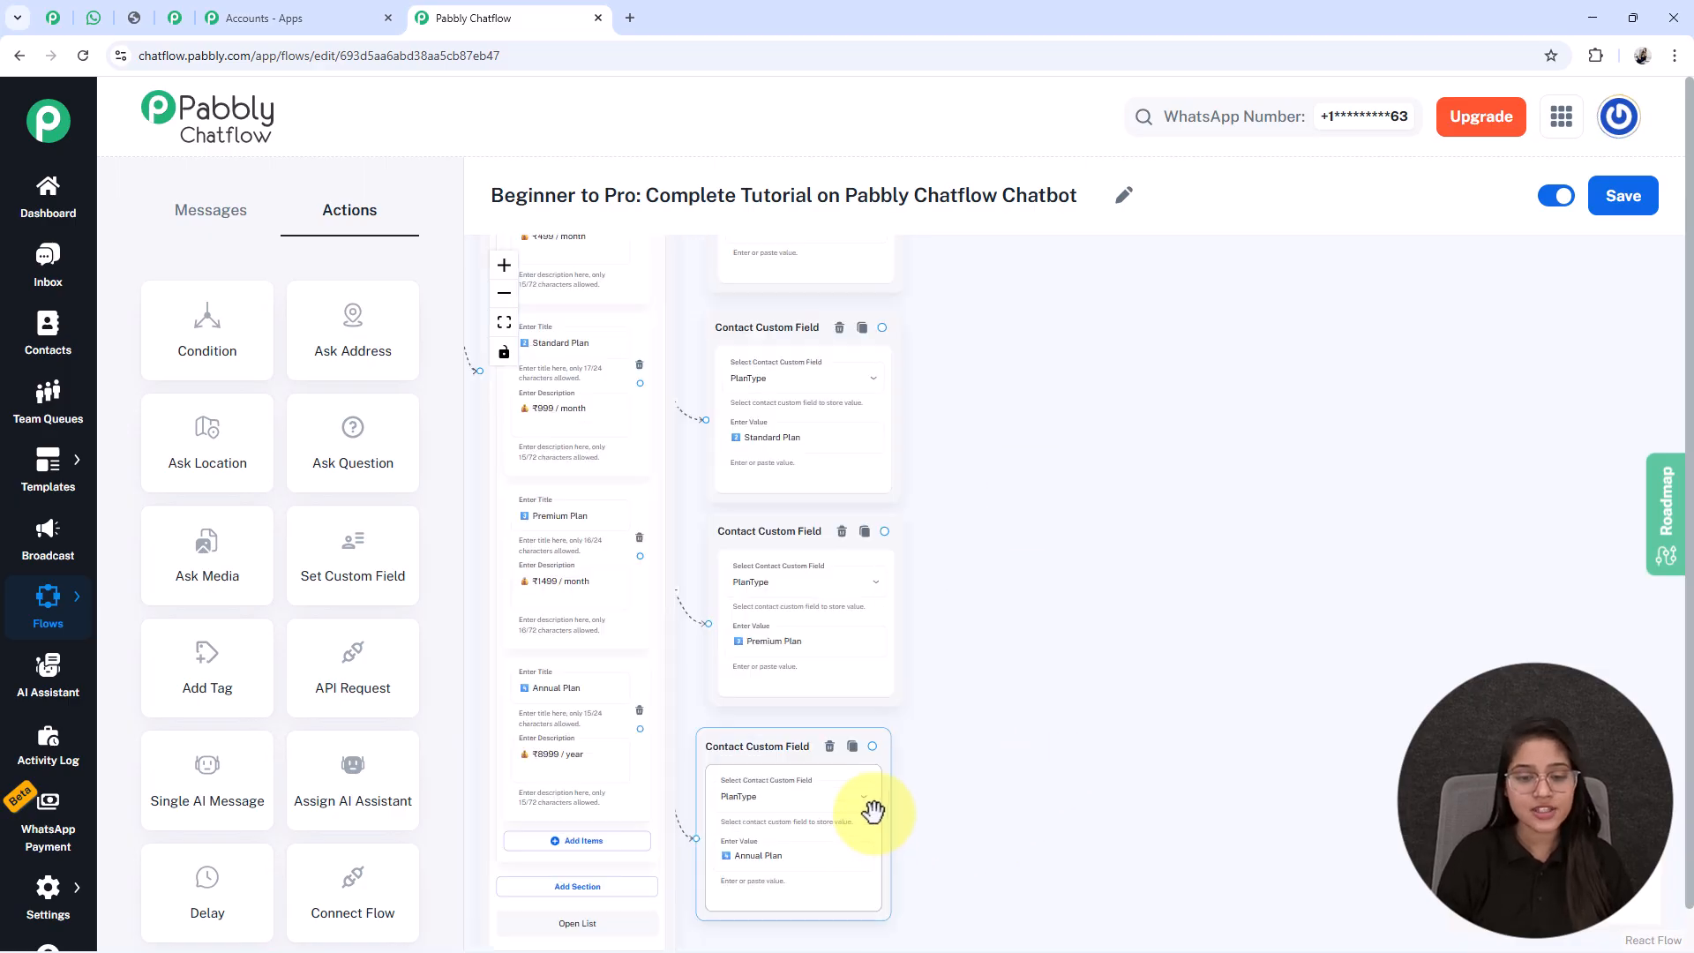
drag(1077, 844, 1141, 833)
scroll(1100, 671, down, 4)
drag(1127, 577, 1055, 641)
scroll(872, 829, up, 5)
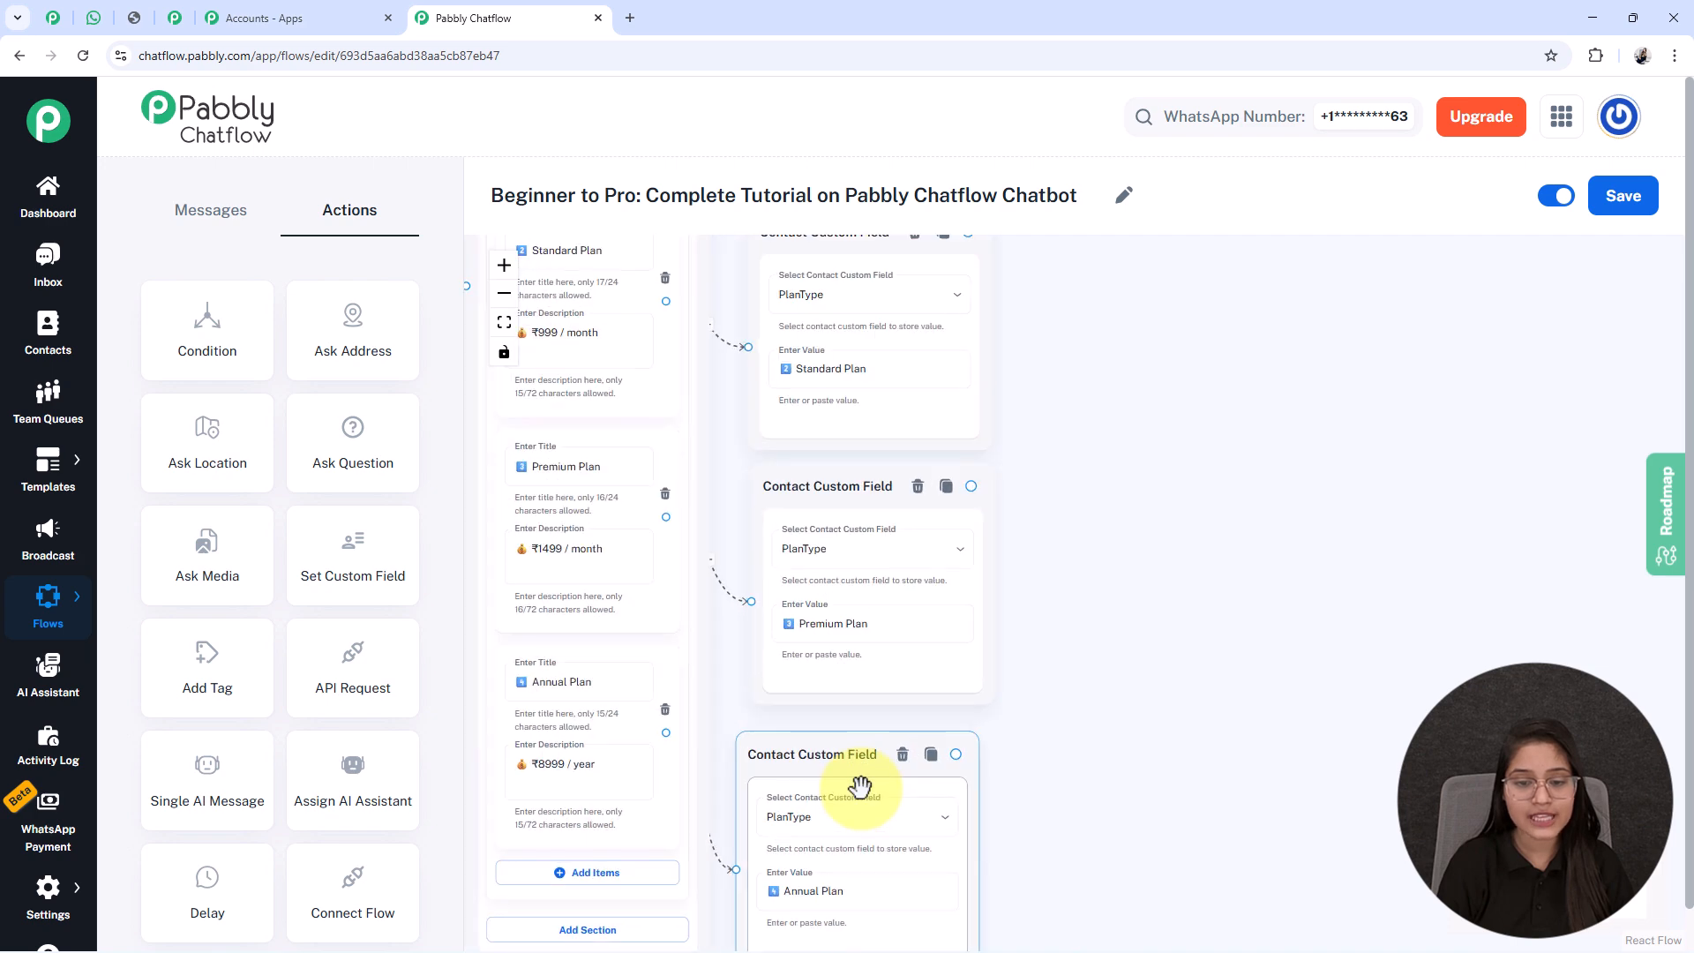
drag(812, 753, 861, 733)
Compare the Annual Plan list item's title with the value in its connected Contact Custom Field node
drag(1216, 791, 1312, 605)
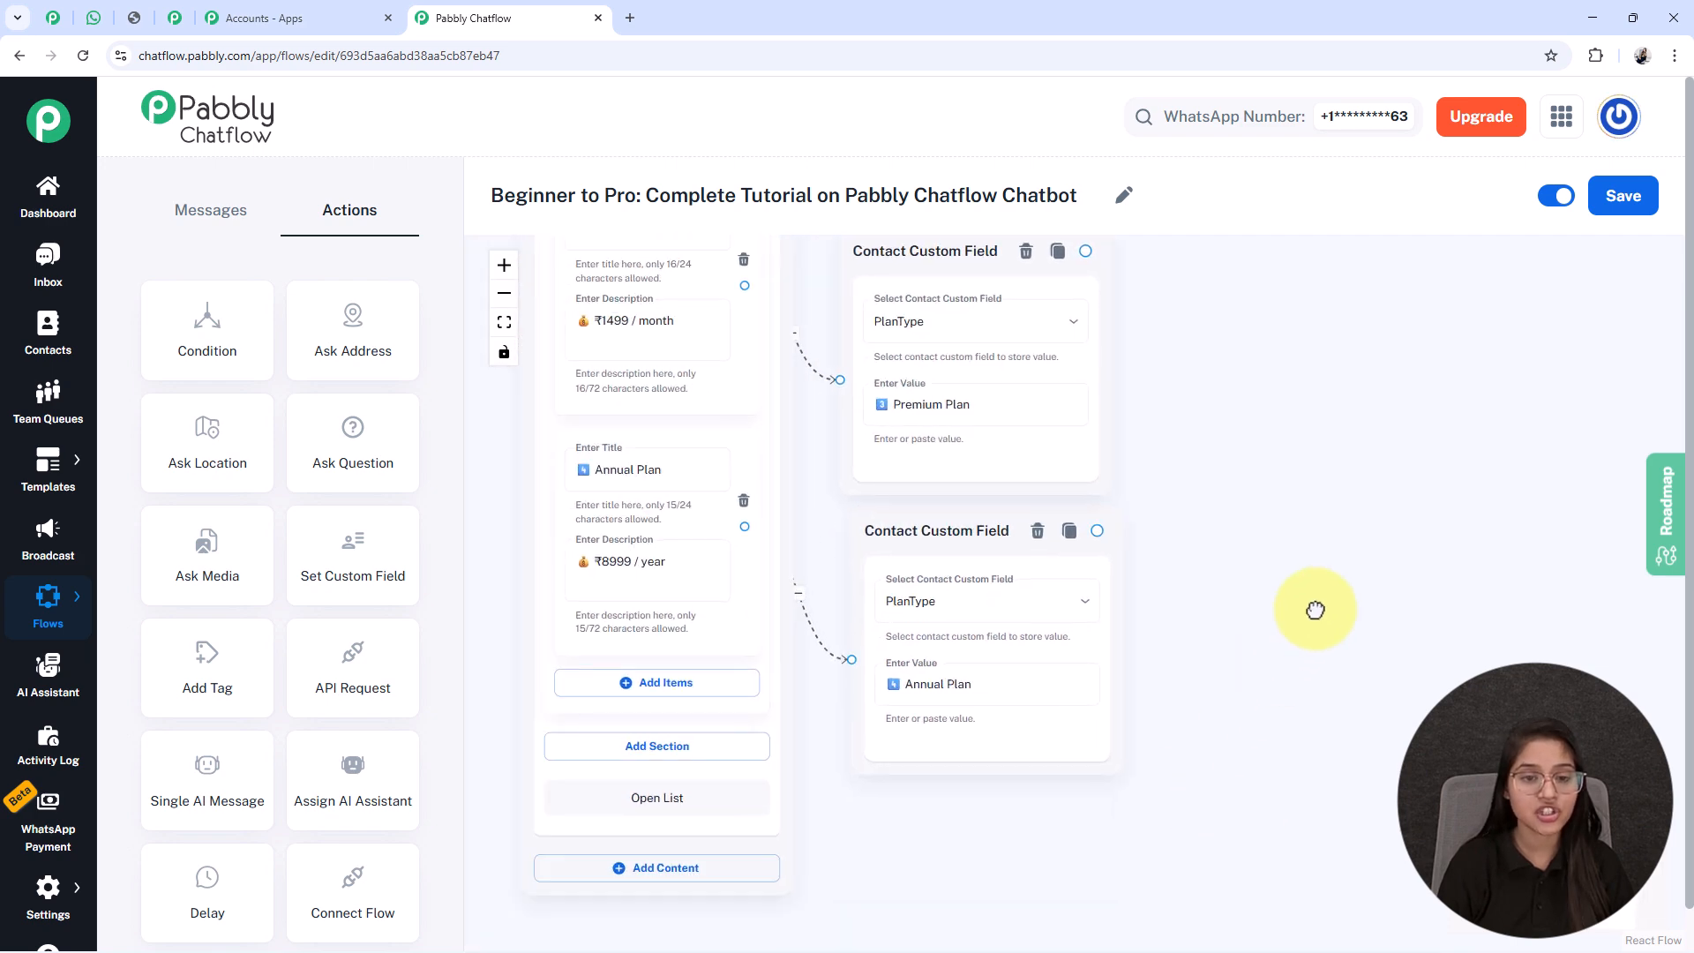
triple_click(646, 481)
double_click(899, 695)
click(633, 476)
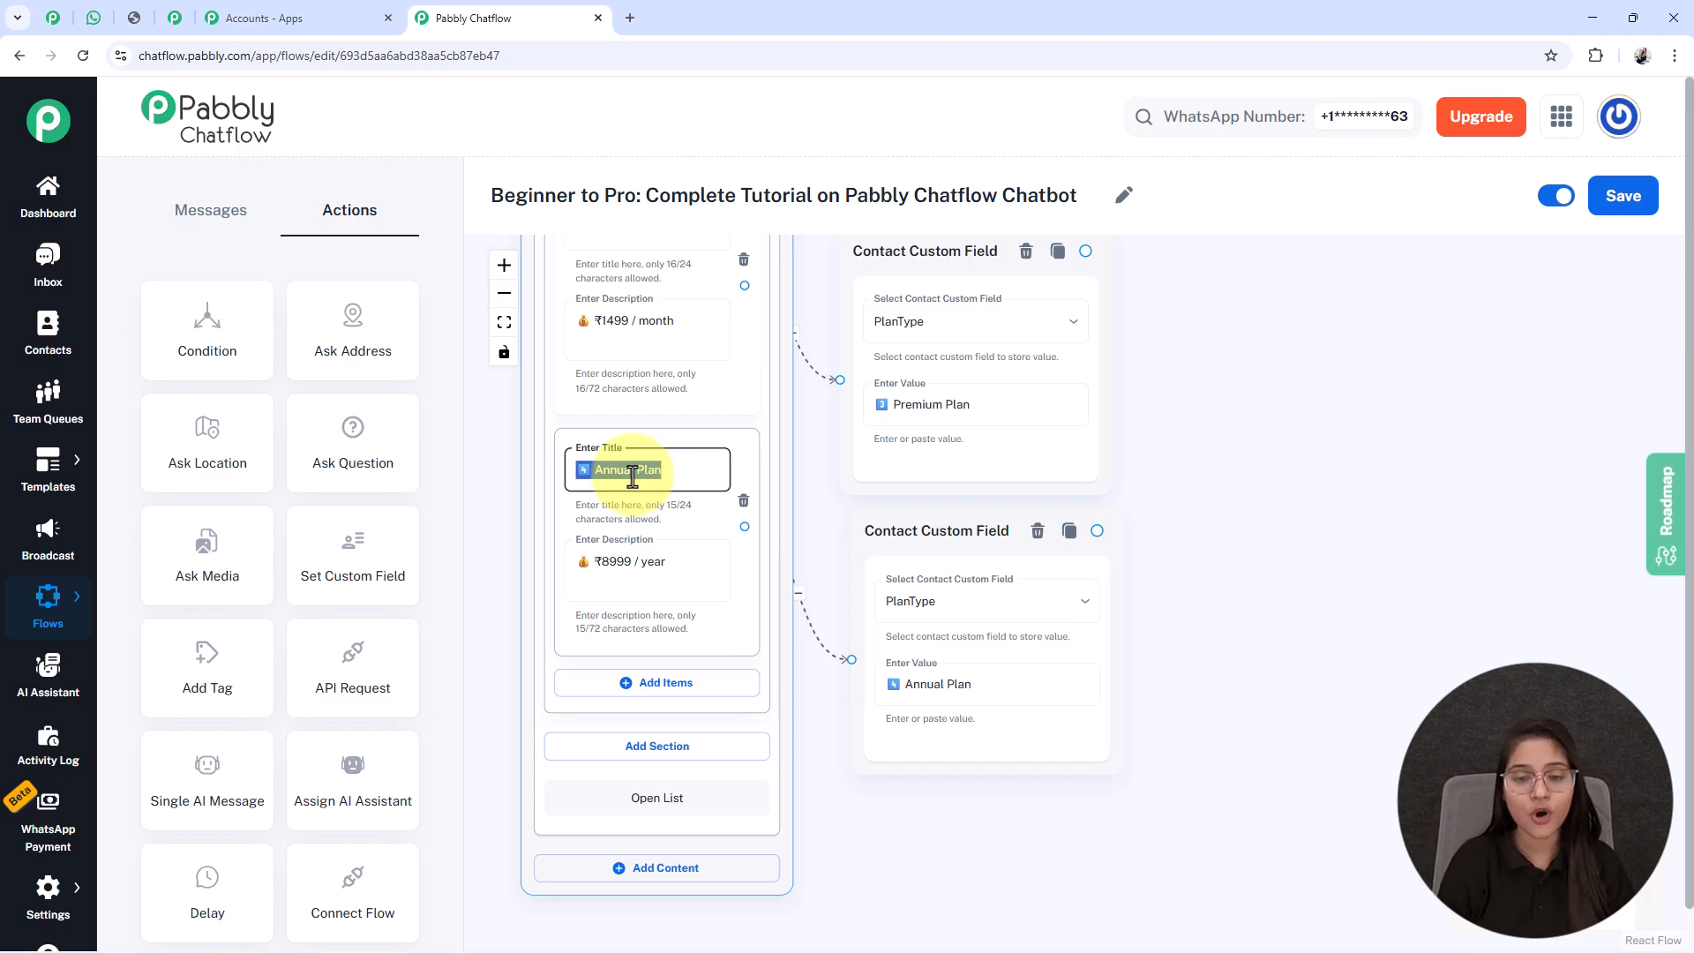
click(959, 684)
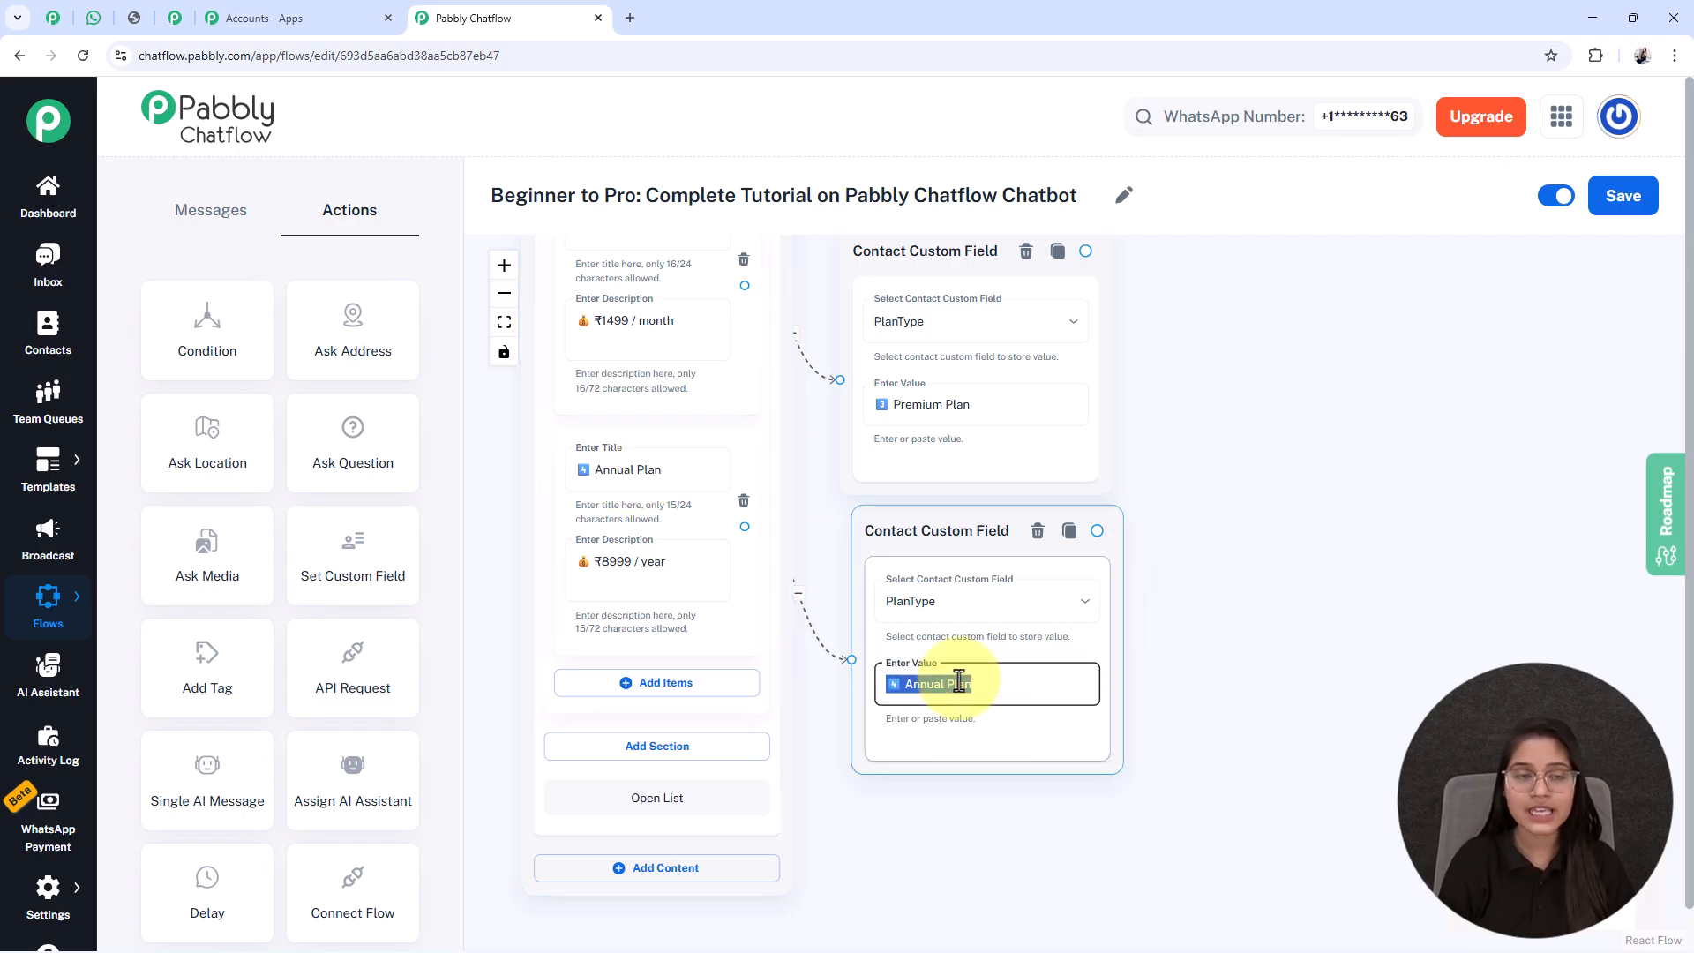
scroll(960, 680, down, 4)
scroll(971, 636, up, 3)
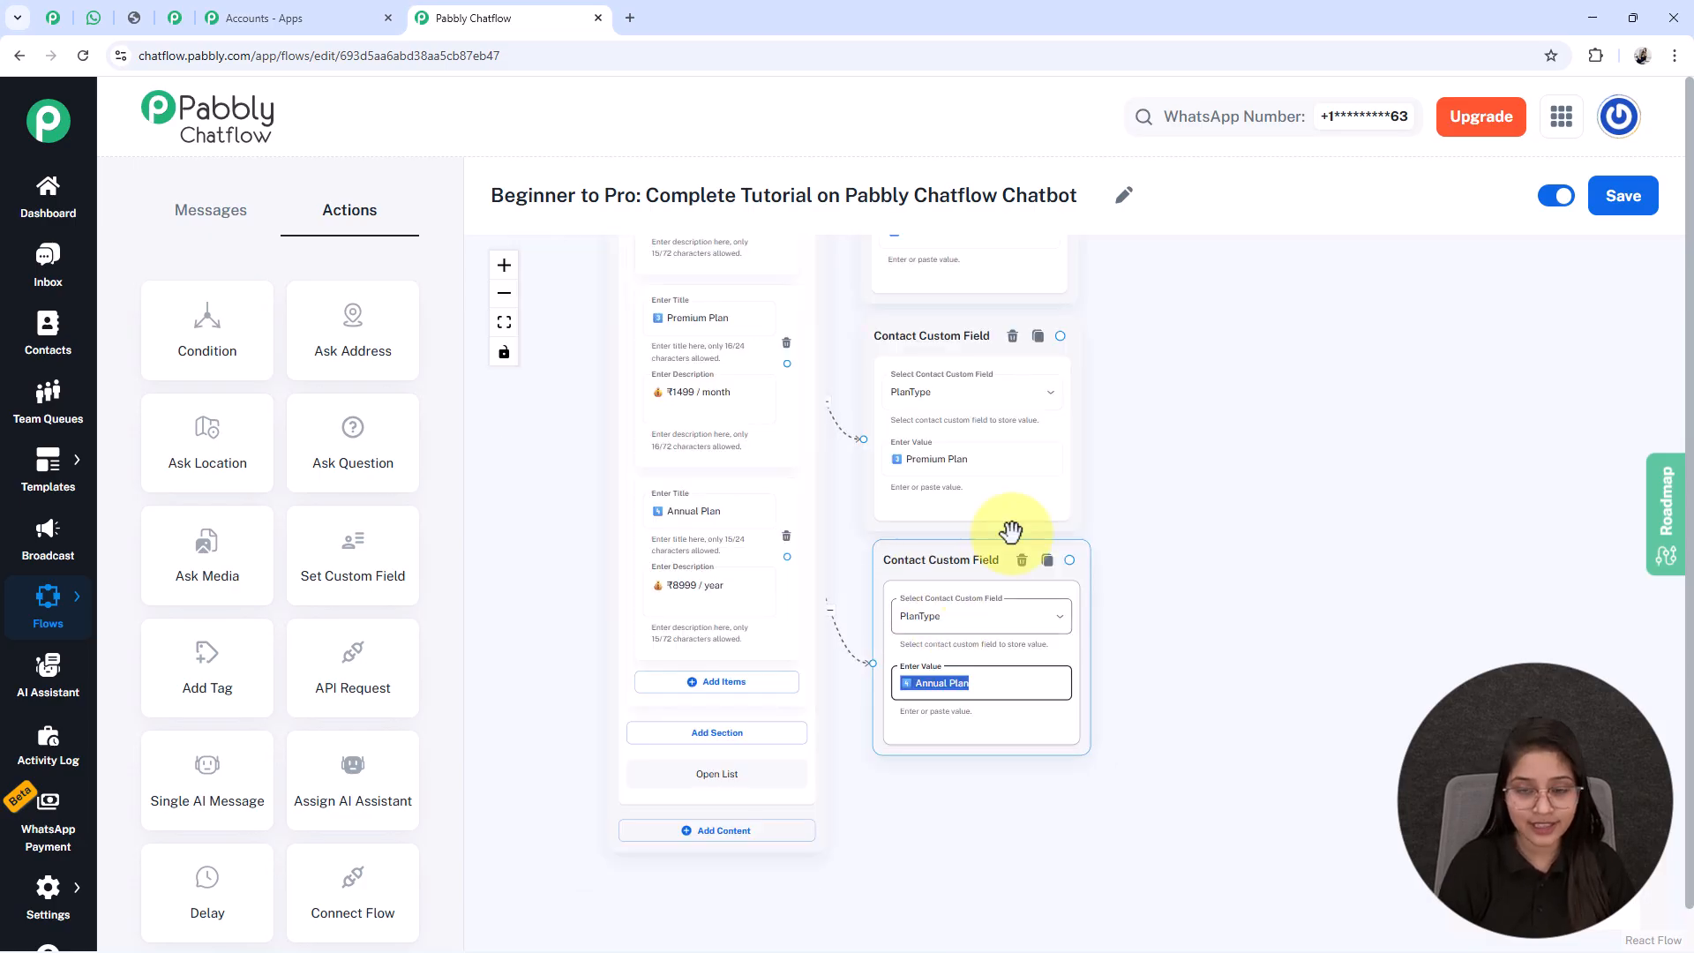
scroll(990, 305, up, 2)
scroll(988, 314, down, 4)
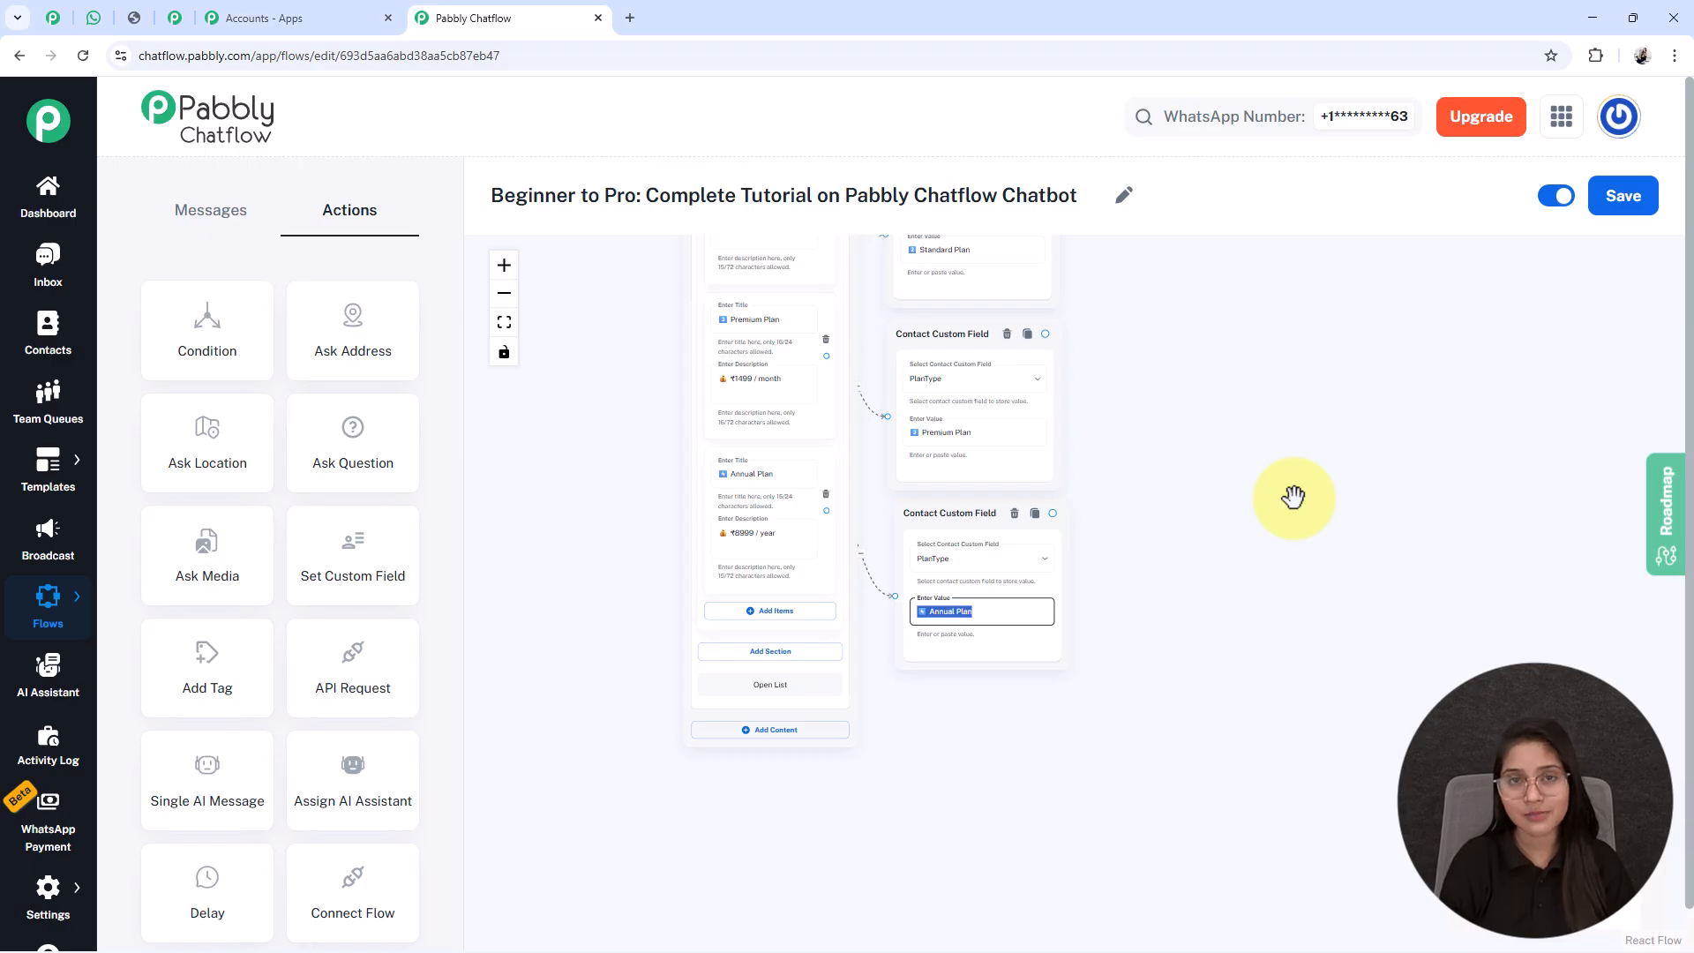
scroll(1294, 498, up, 4)
scroll(1293, 498, down, 6)
Add an Ask Question action node and place it beyond the column of Contact Custom Field nodes
drag(1274, 476, 1100, 577)
scroll(1120, 555, down, 2)
drag(1145, 464, 997, 521)
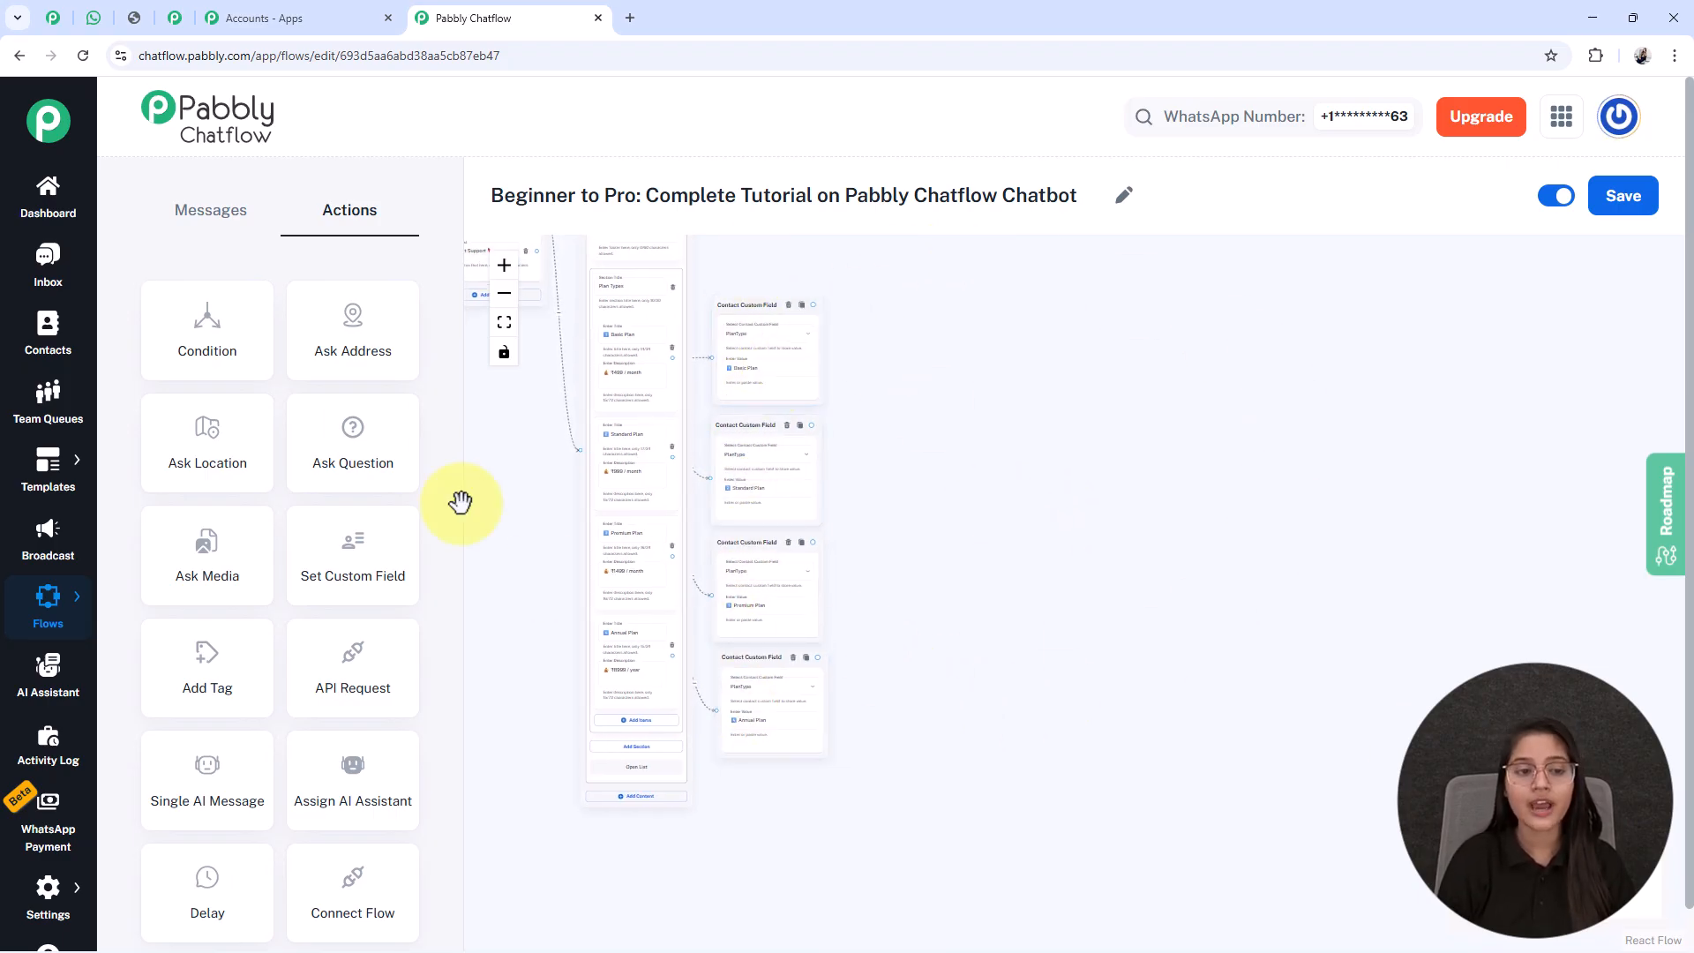
click(362, 446)
scroll(500, 424, down, 2)
drag(557, 485, 672, 578)
drag(552, 328, 838, 467)
Enter the Question node's message "Great choice! 🎉 You selected the *$PlanType* Before we proceed, I need your full name first."
scroll(918, 543, up, 5)
drag(1072, 680, 1127, 506)
scroll(864, 401, up, 2)
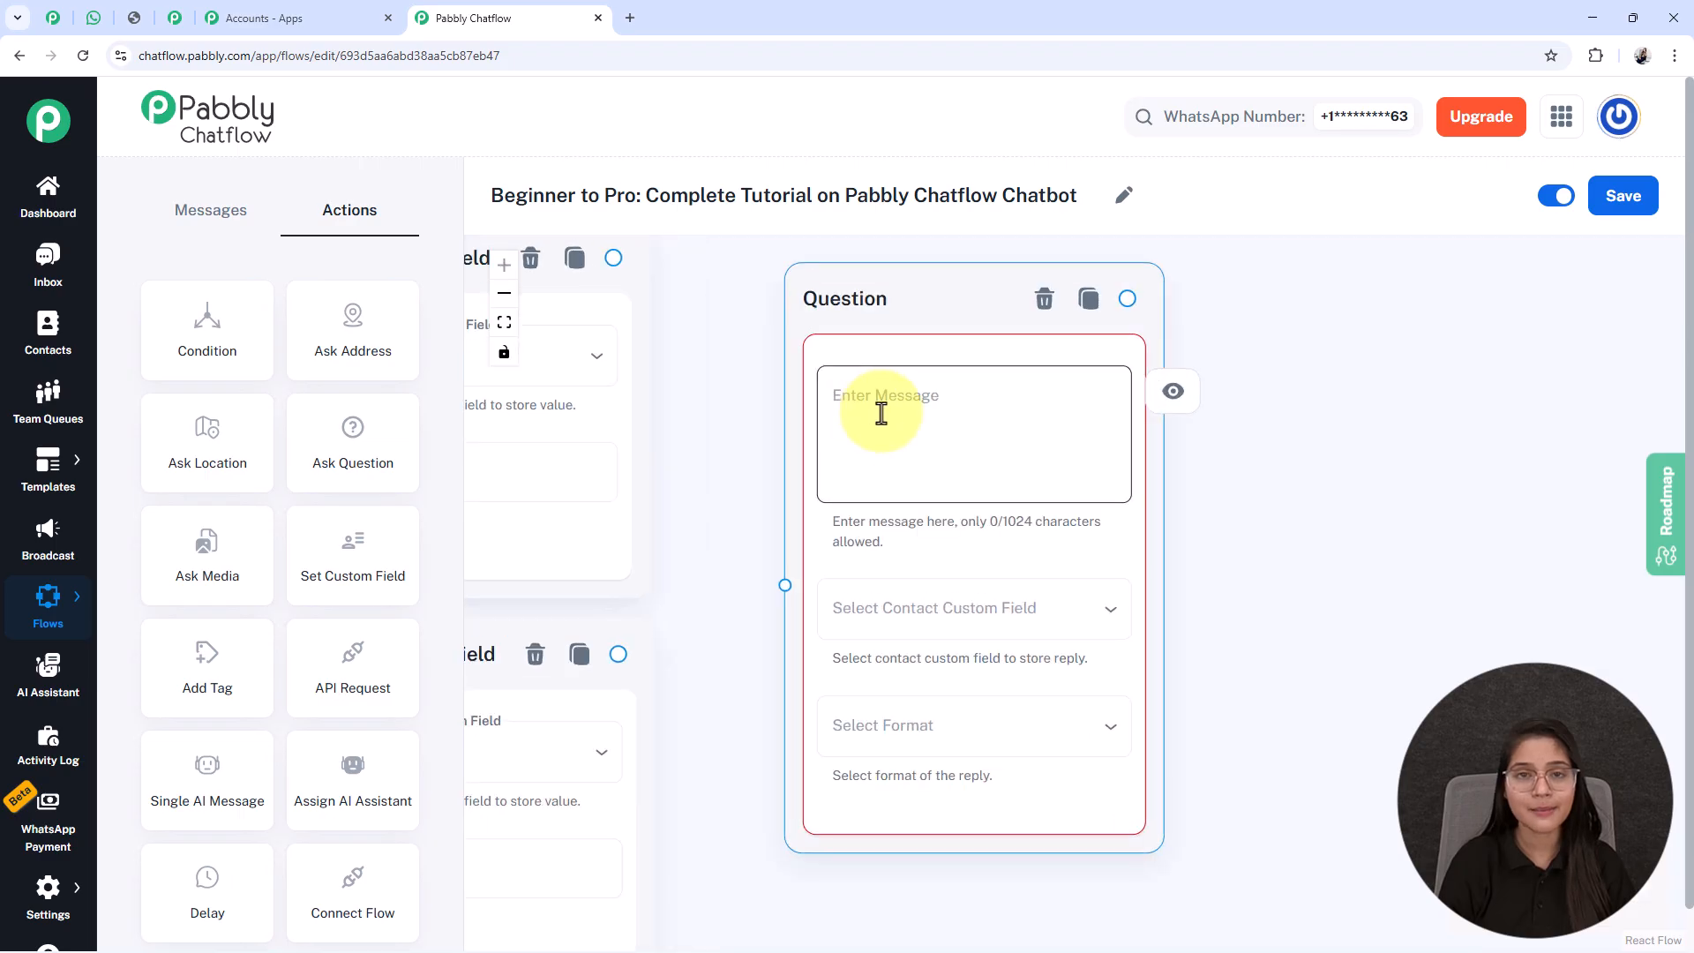
click(943, 406)
text(Great choice! 🎉 You selected the *$PlanType* Before we proceed, I need your full name first.)
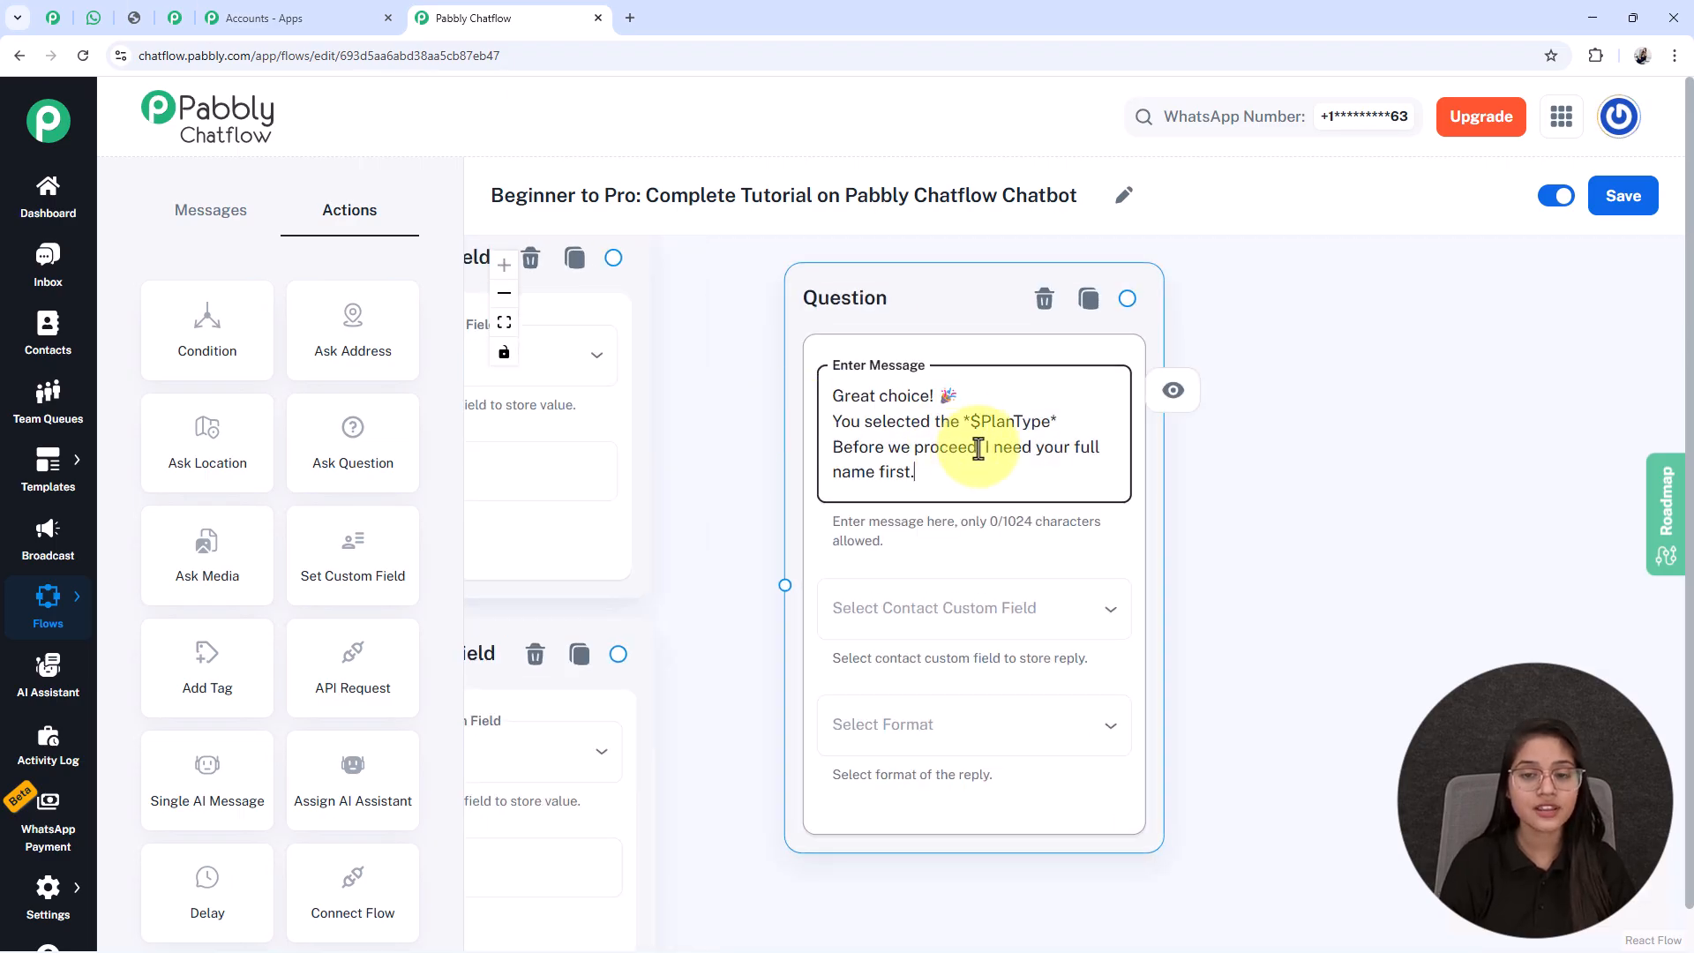
Review the $PlanType placeholder in the Question message against the plan list items and their Contact Custom Field nodes
triple_click(1015, 421)
click(994, 469)
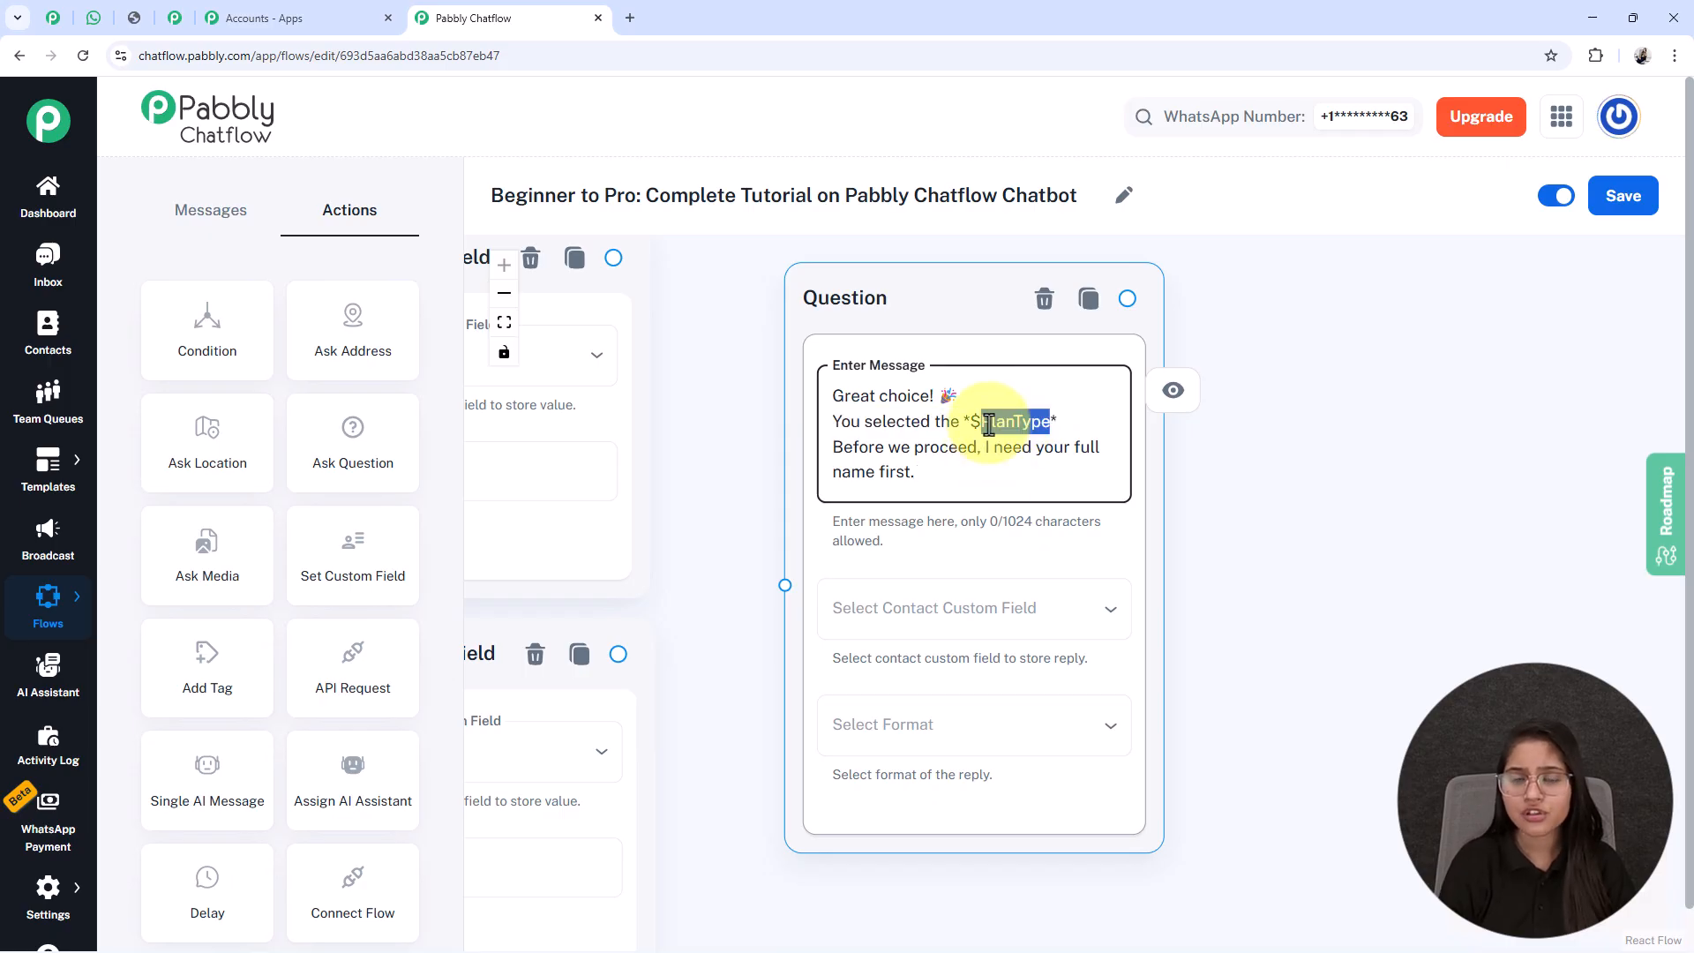
scroll(989, 424, down, 2)
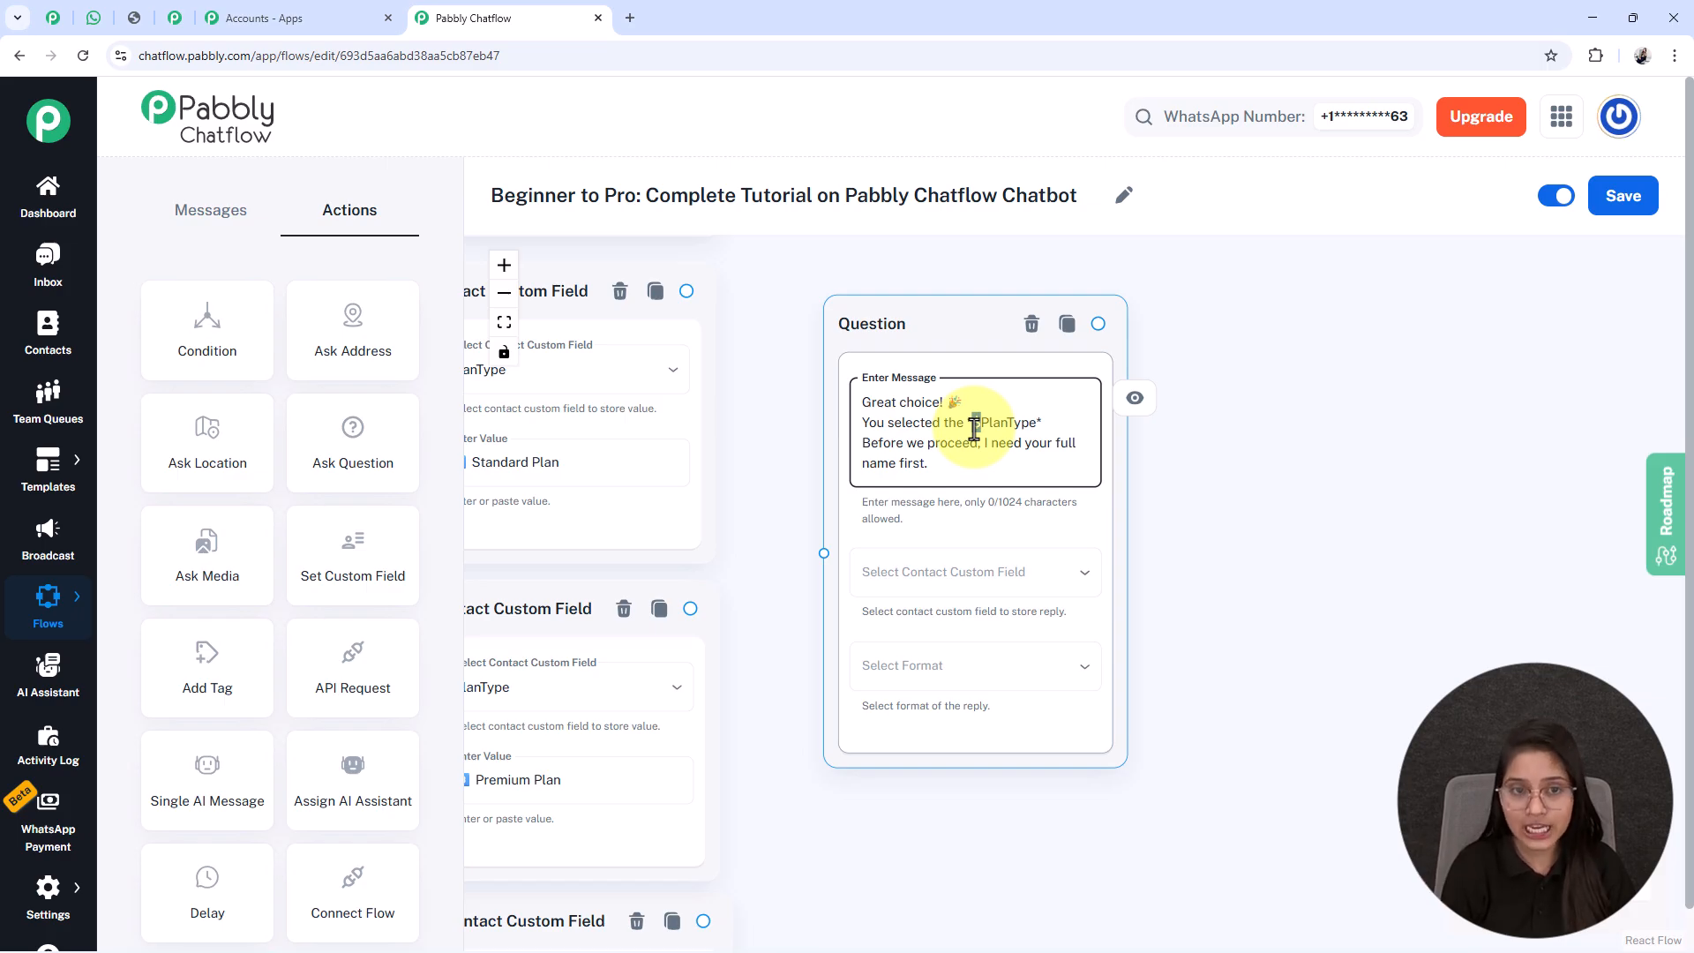
scroll(974, 429, down, 3)
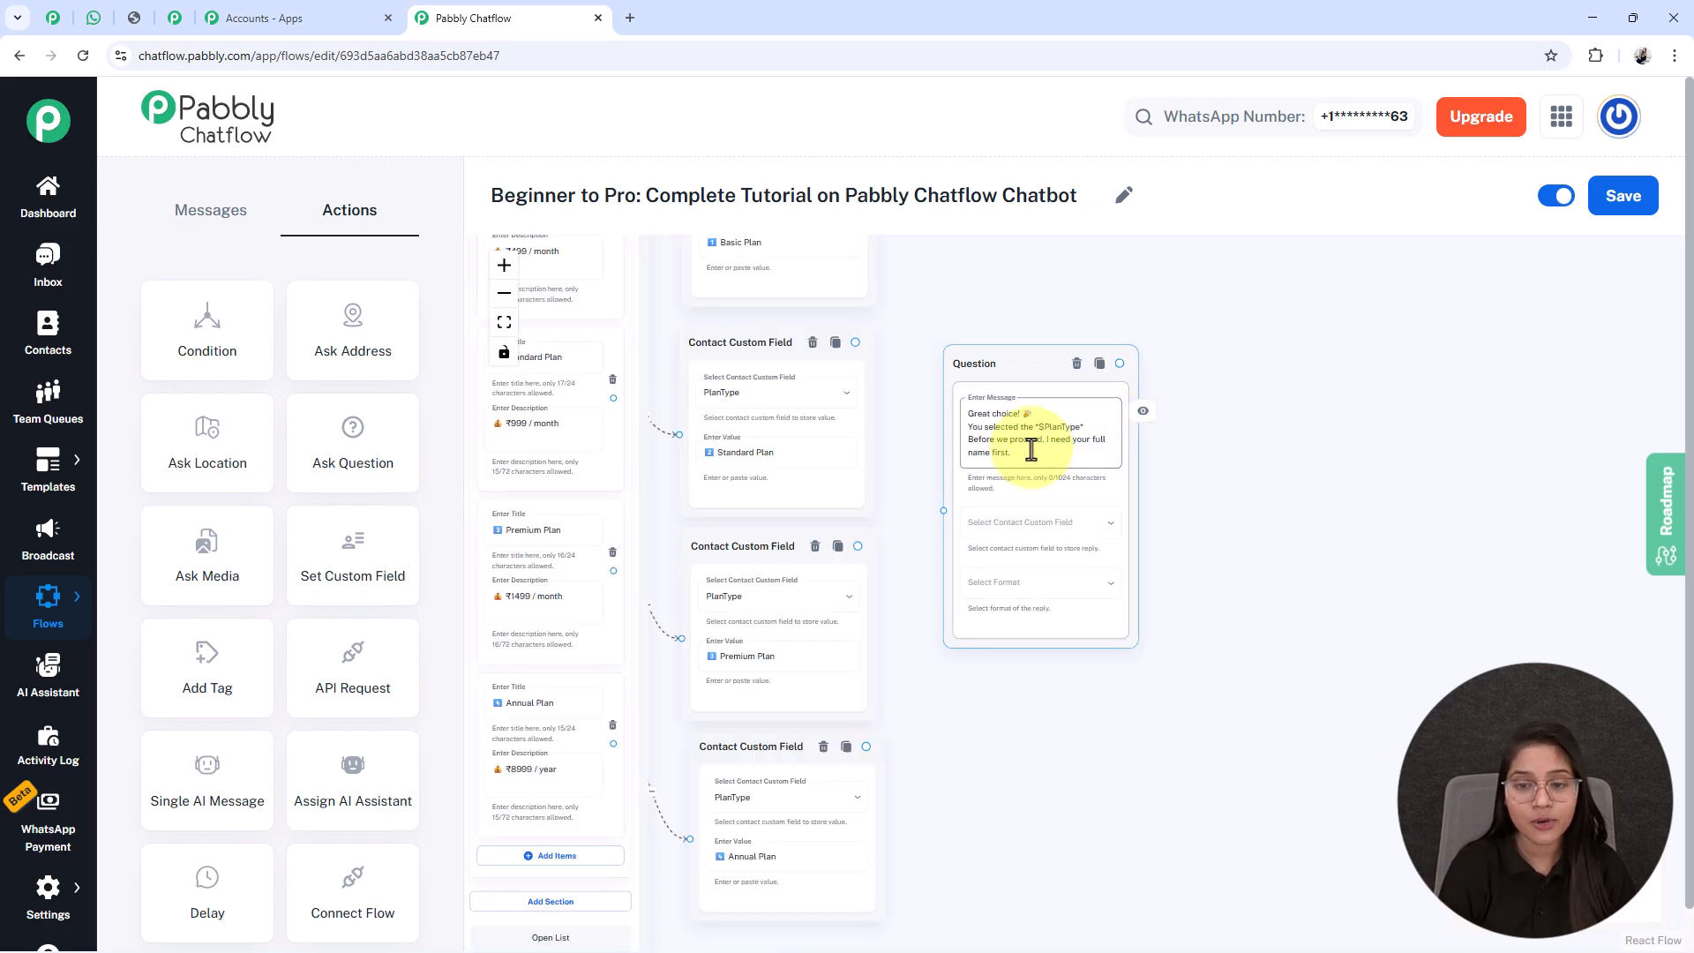
drag(1009, 810, 1183, 771)
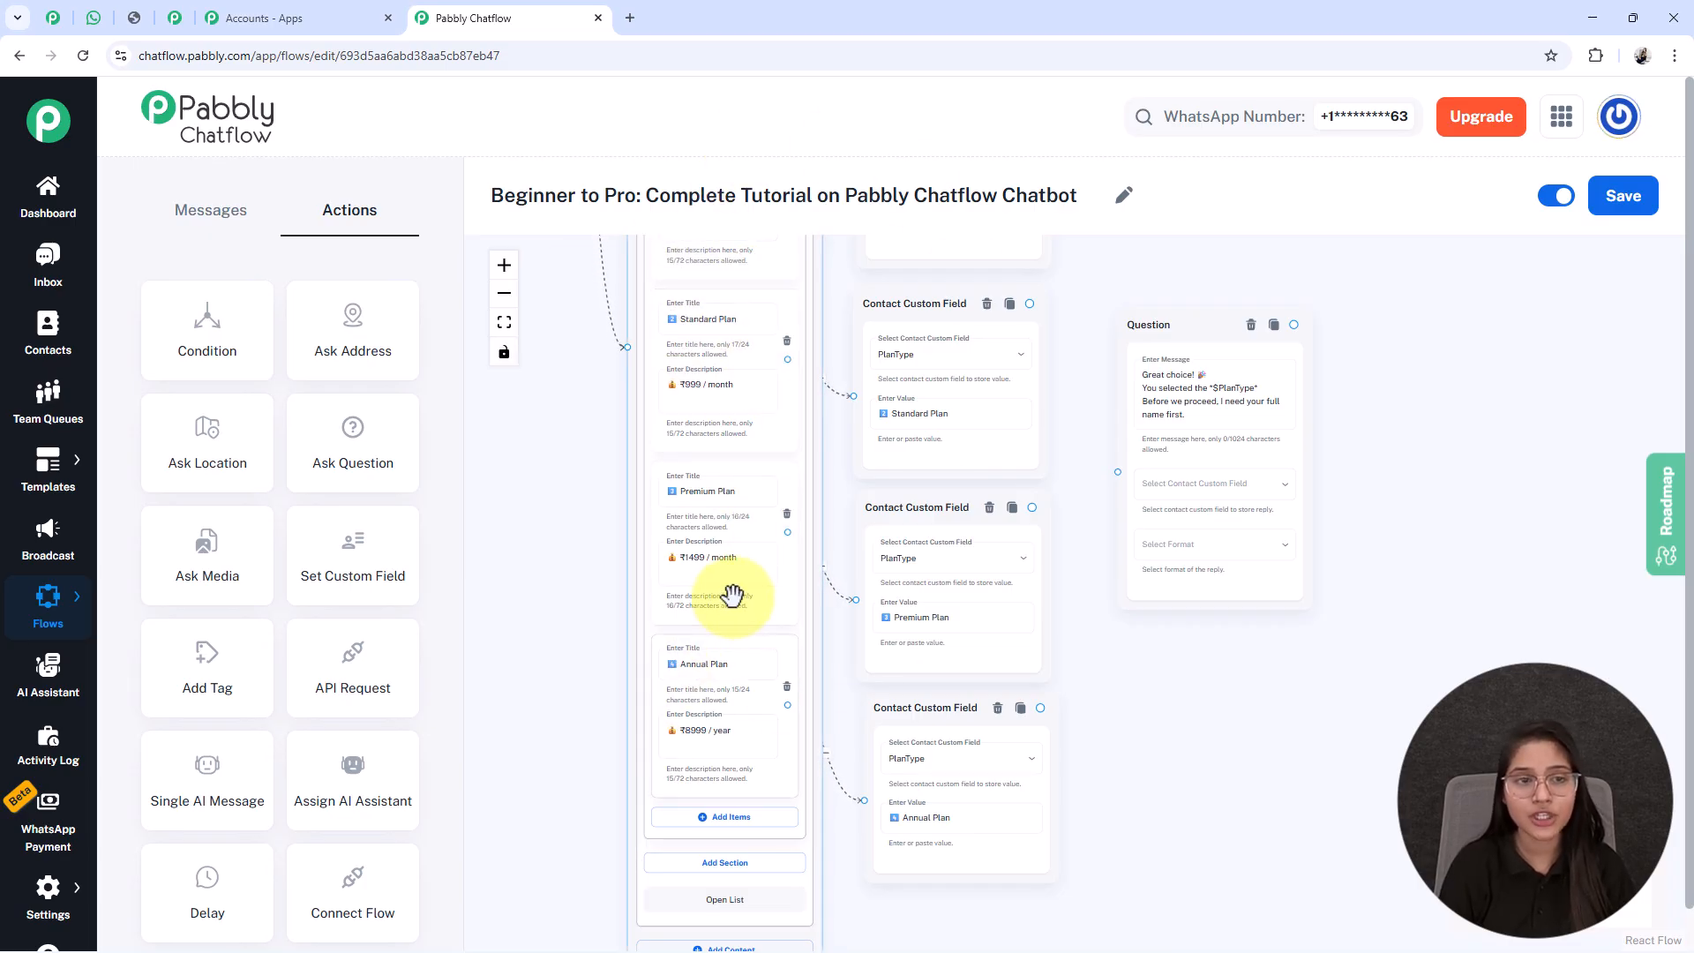
drag(1506, 439, 1210, 405)
scroll(1021, 378, up, 5)
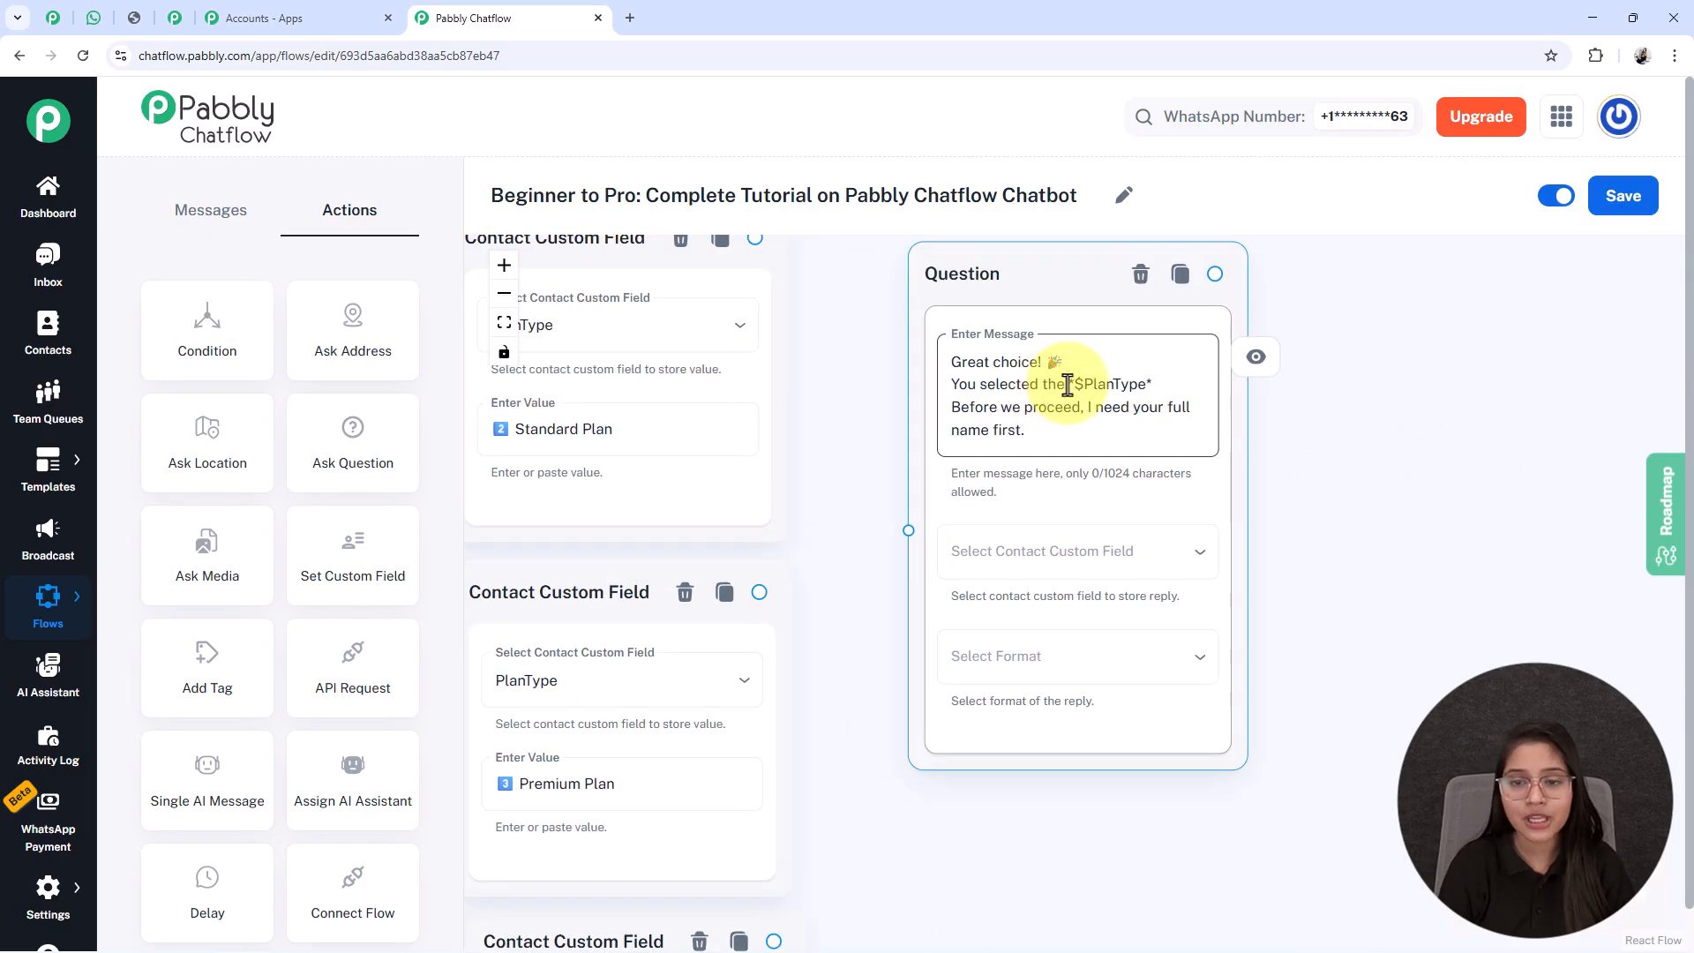
triple_click(1110, 384)
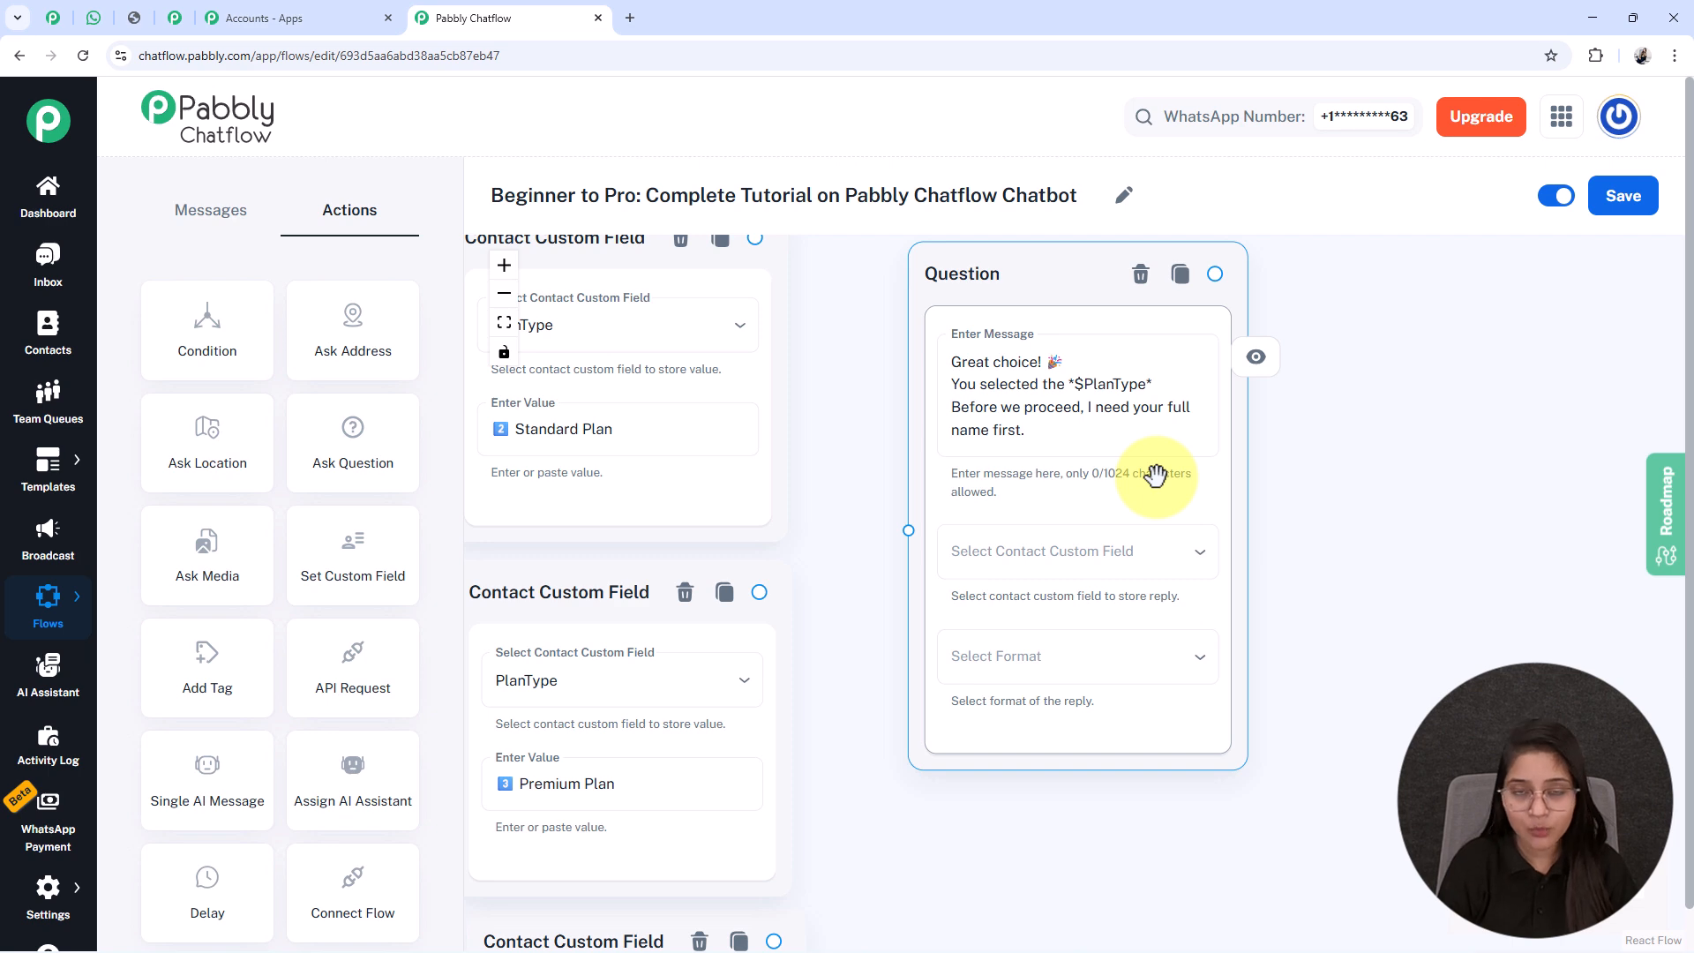
Set the Question node to store the reply in the FullName custom field with the Text format
scroll(1156, 474, down, 3)
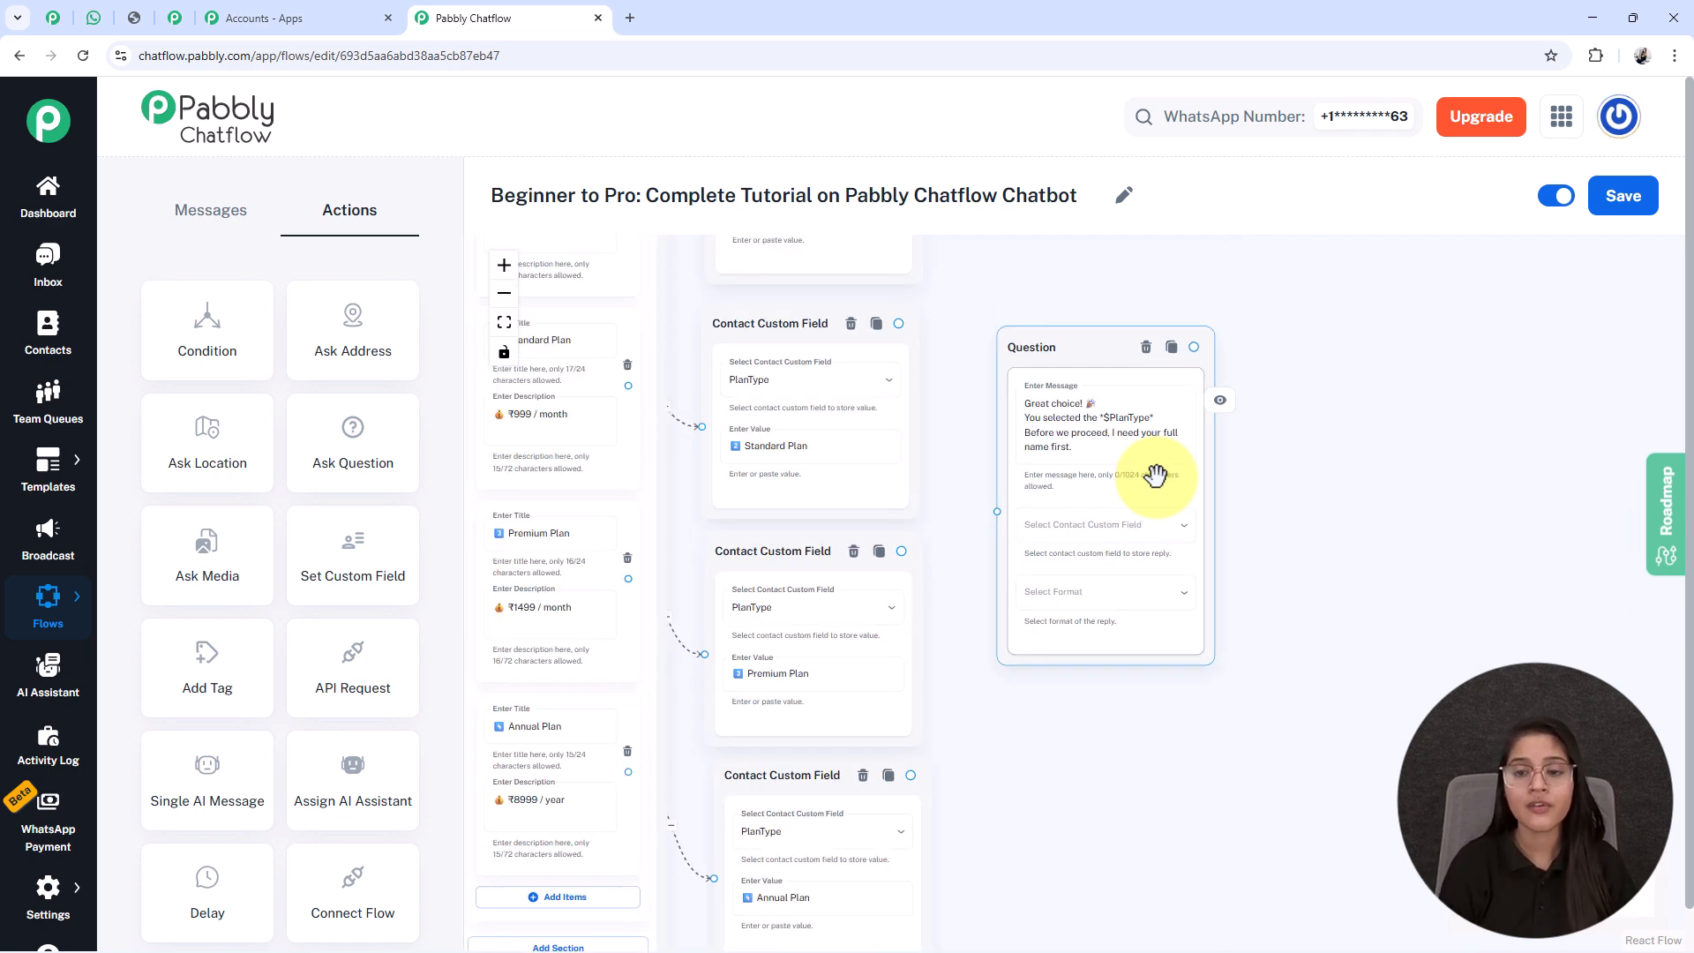
scroll(1156, 475, up, 3)
click(1019, 574)
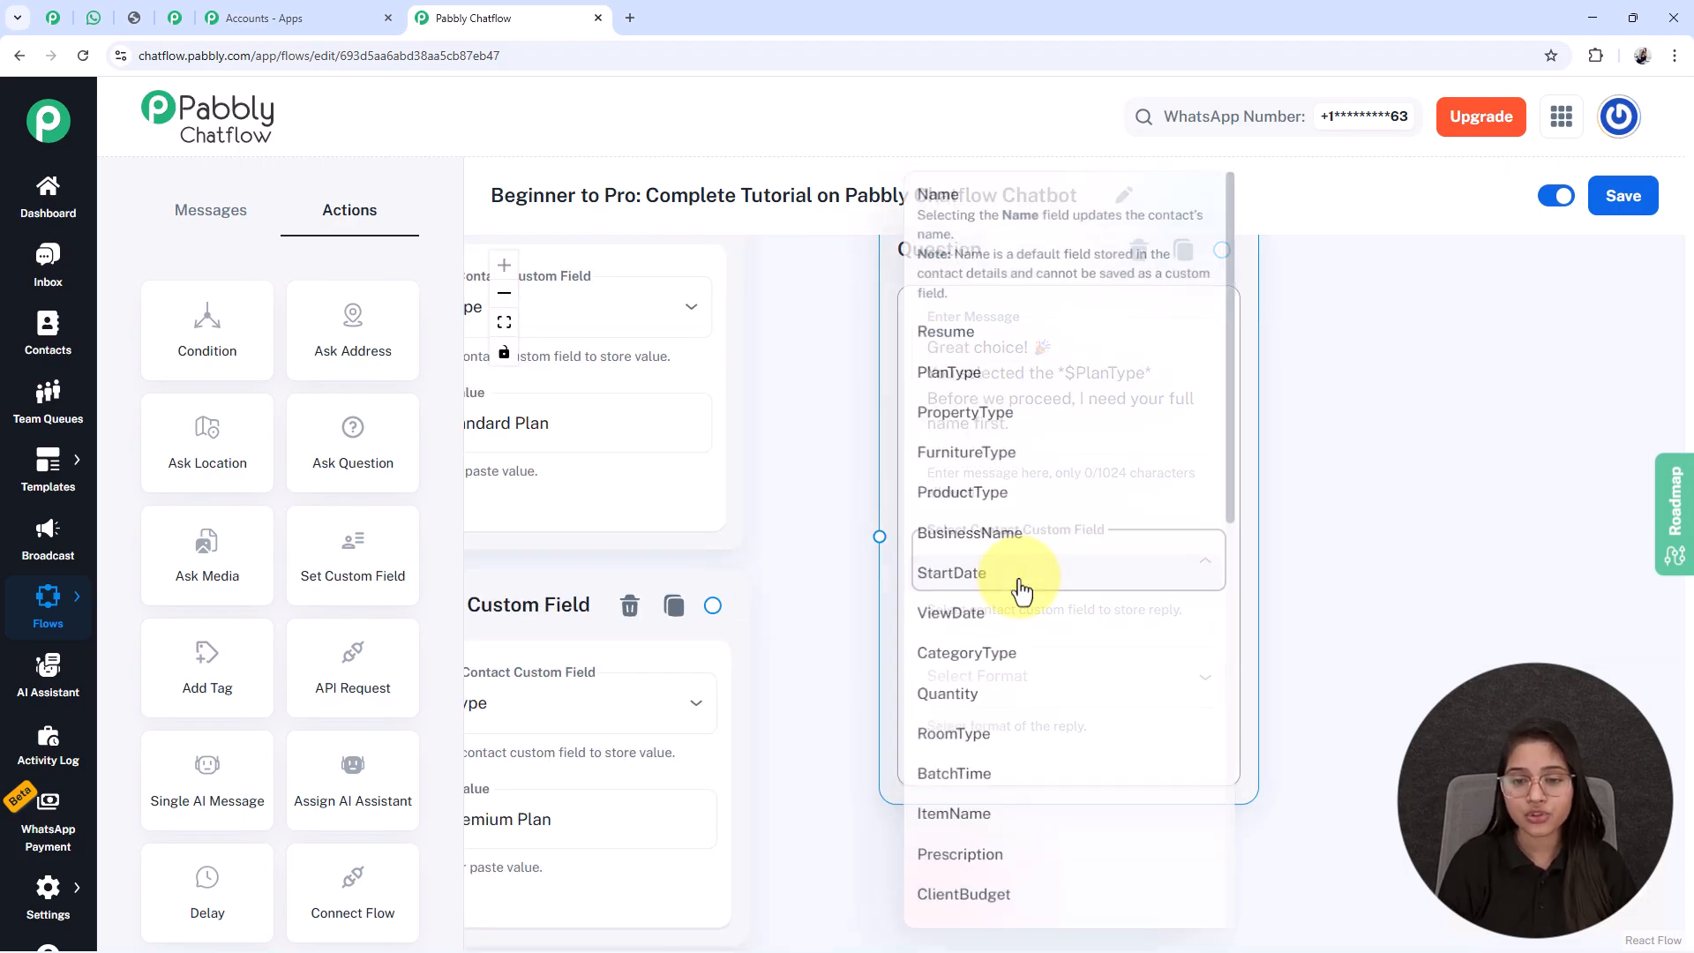
scroll(1021, 587, down, 4)
scroll(1020, 587, down, 4)
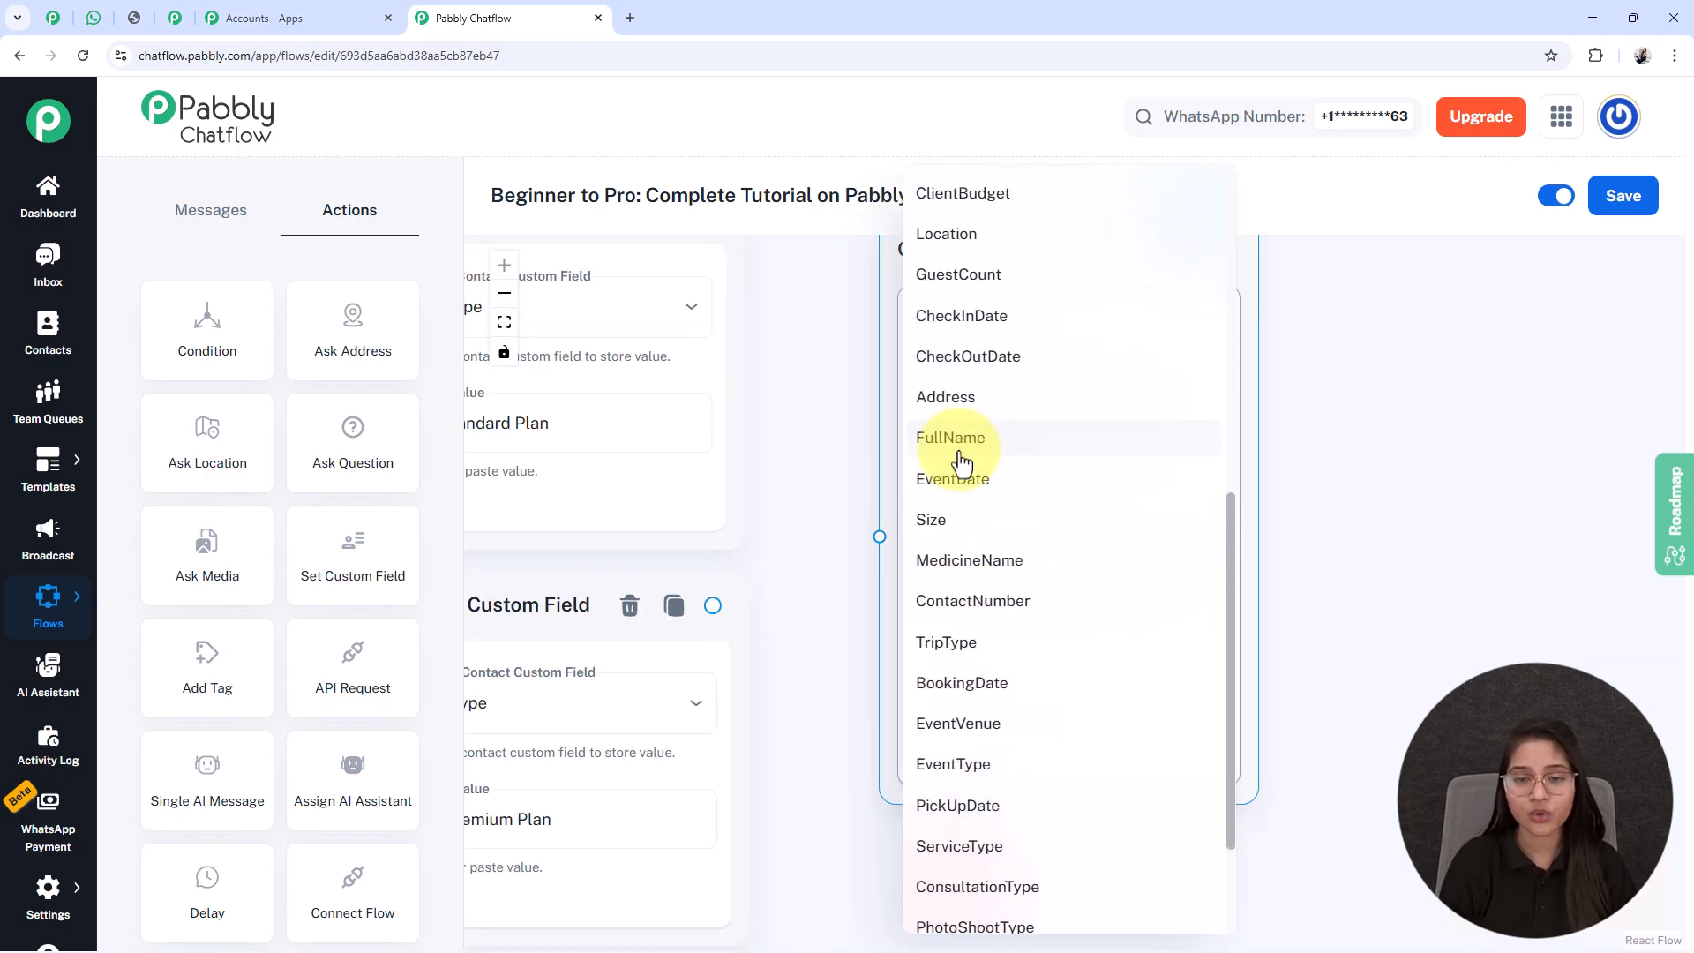
click(960, 455)
click(1015, 680)
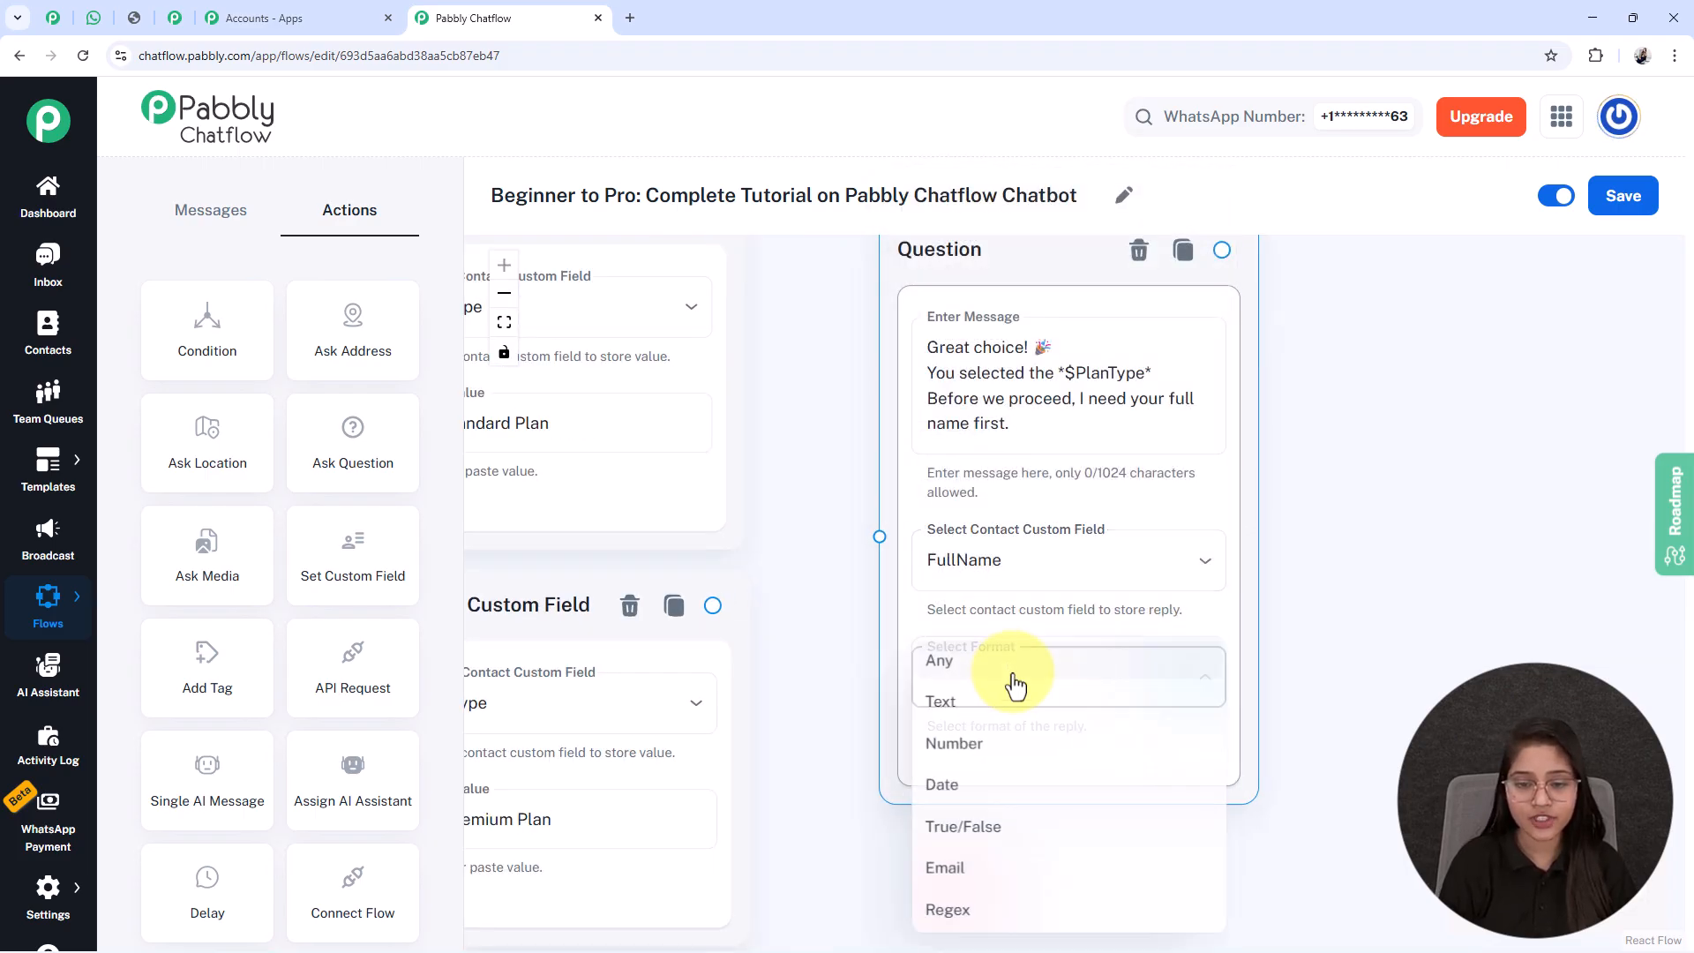
click(945, 706)
Review the Question's name request and reply formats, and try 1 as the number of attempts before restoring 0
scroll(1270, 750, down, 2)
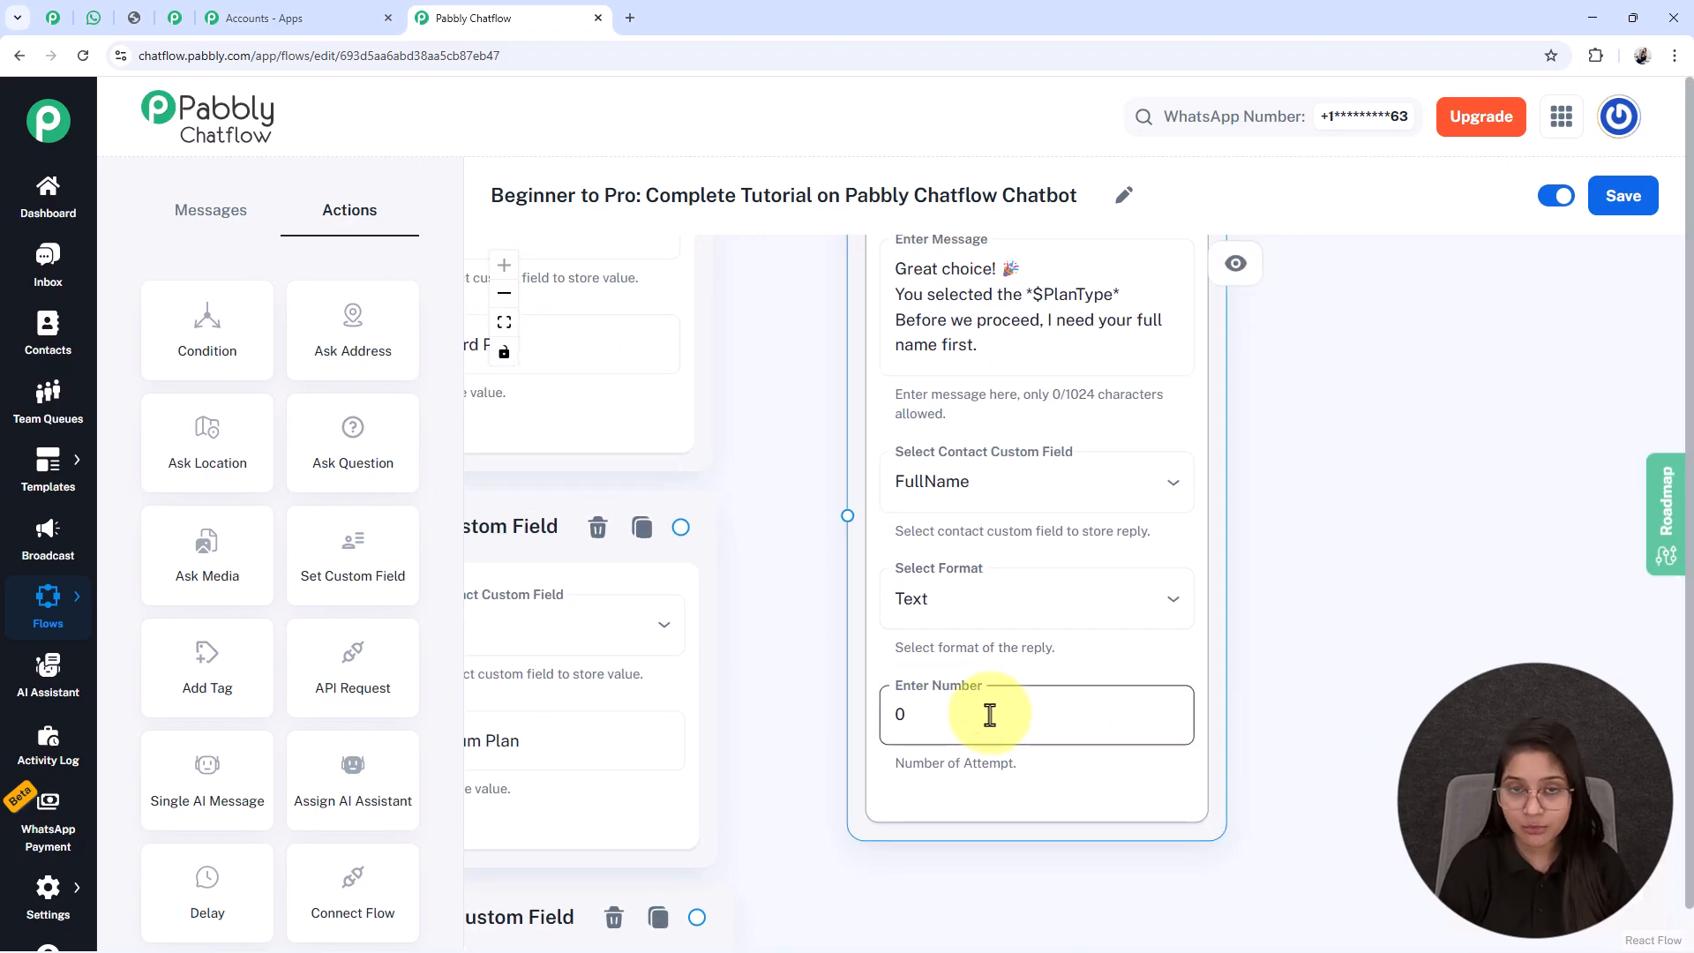
click(991, 348)
triple_click(976, 346)
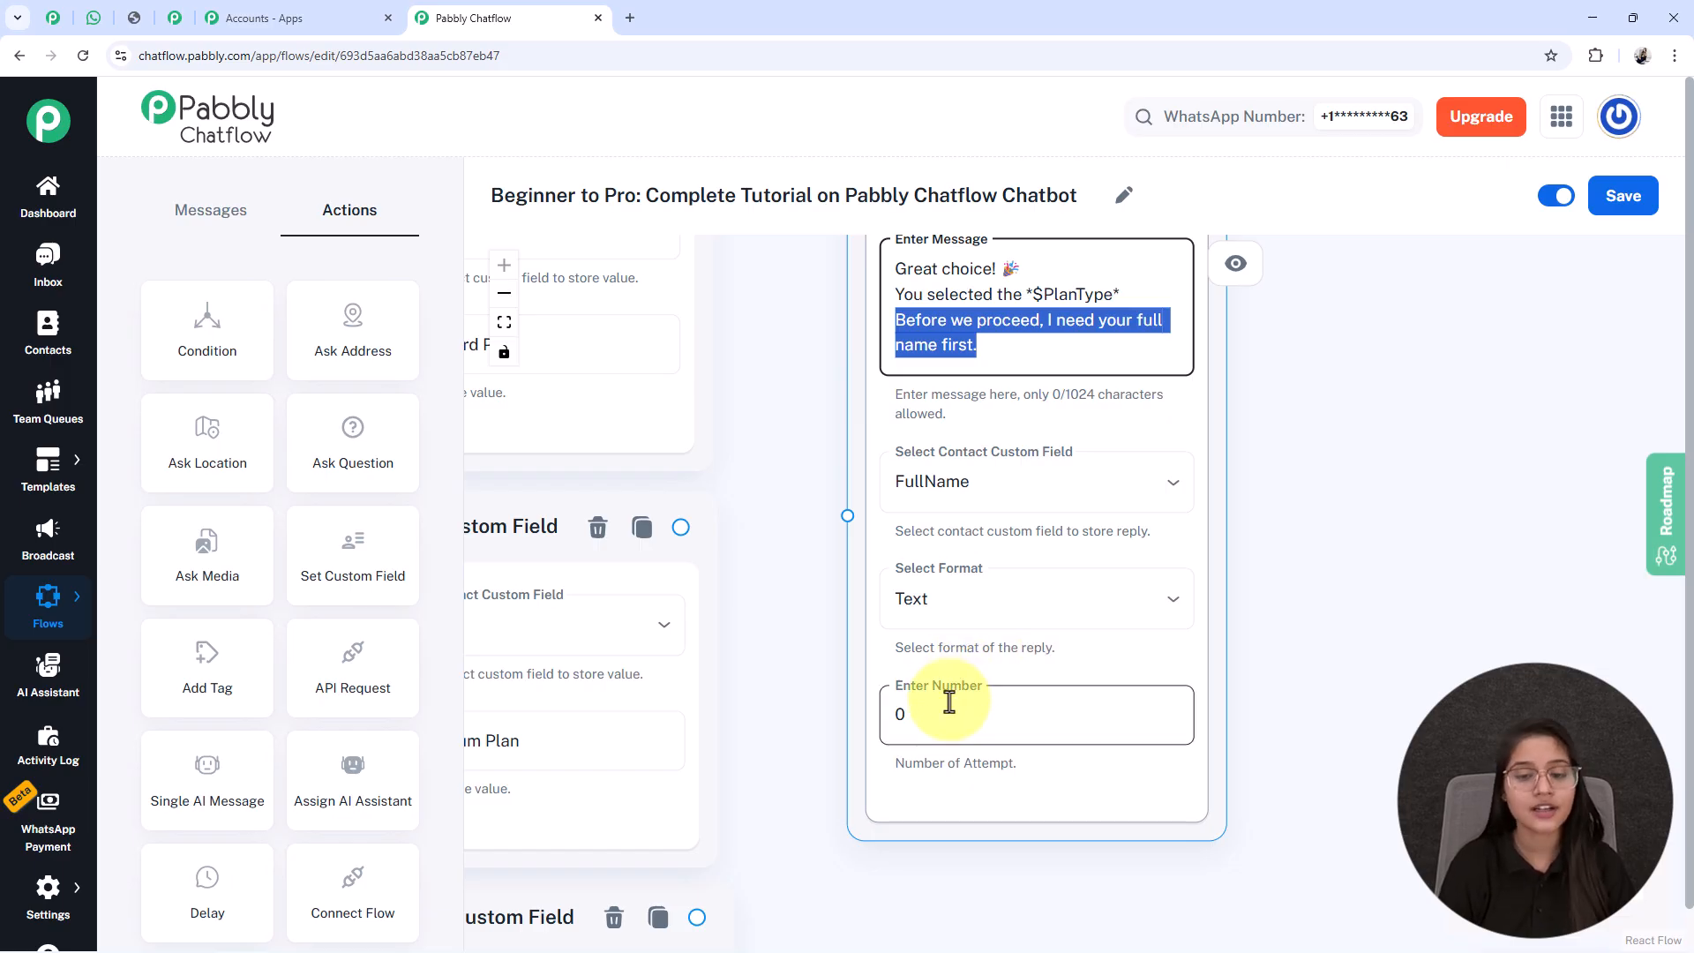
click(975, 609)
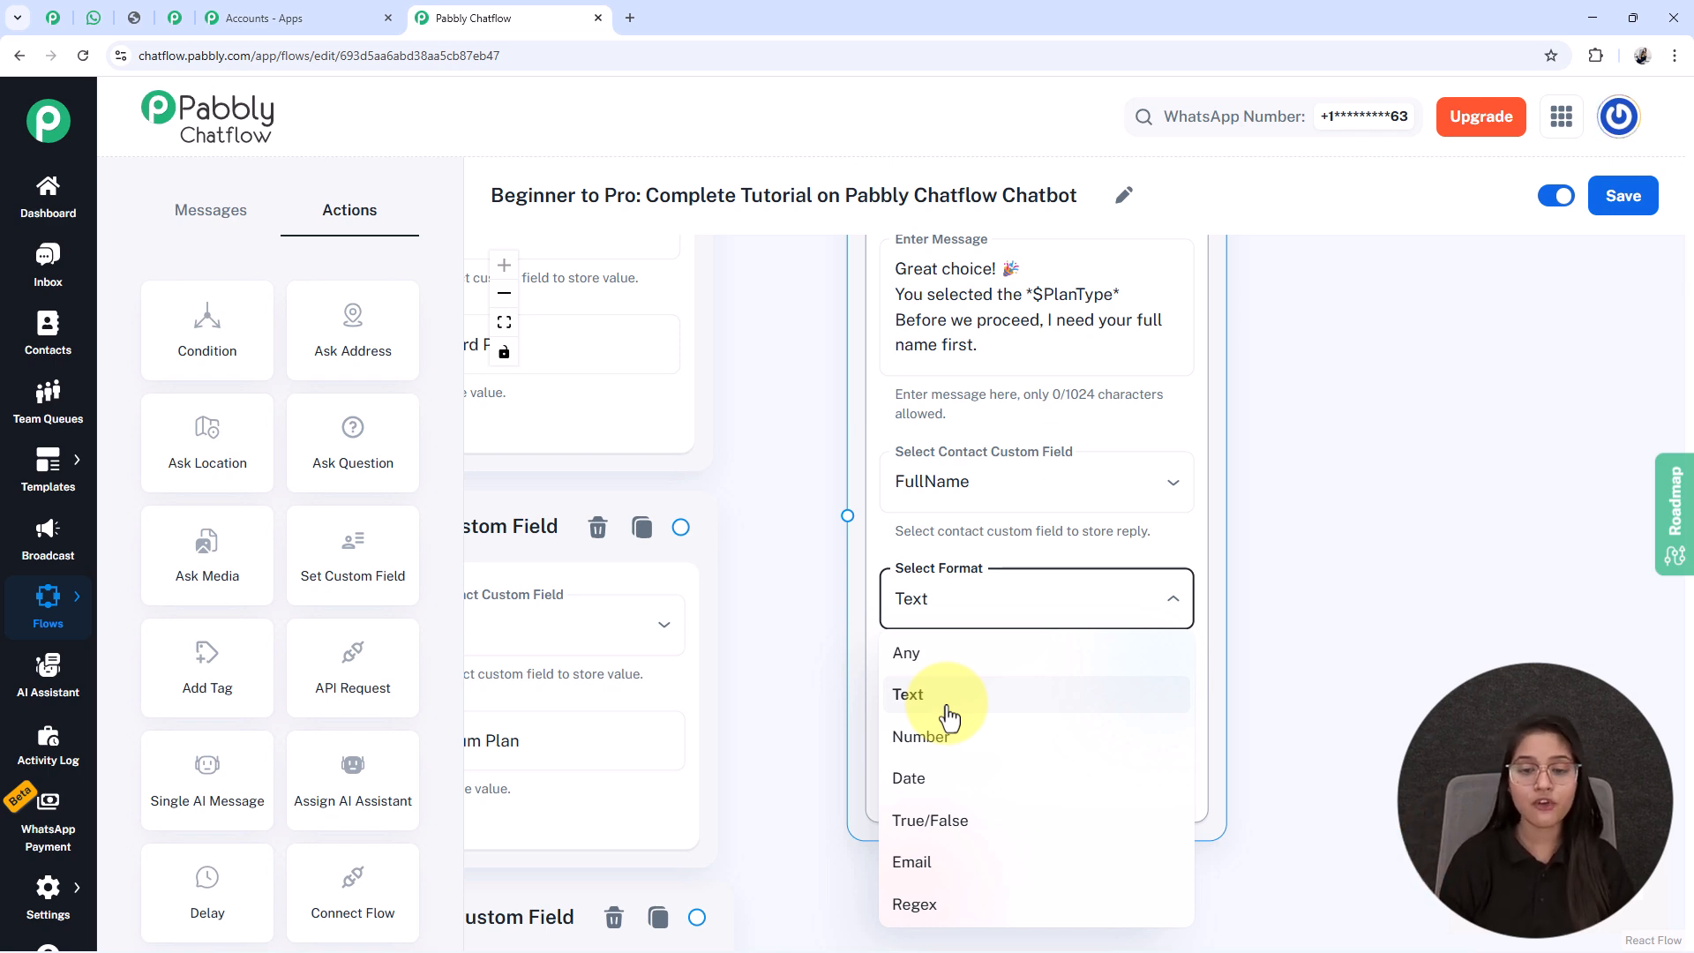
click(810, 598)
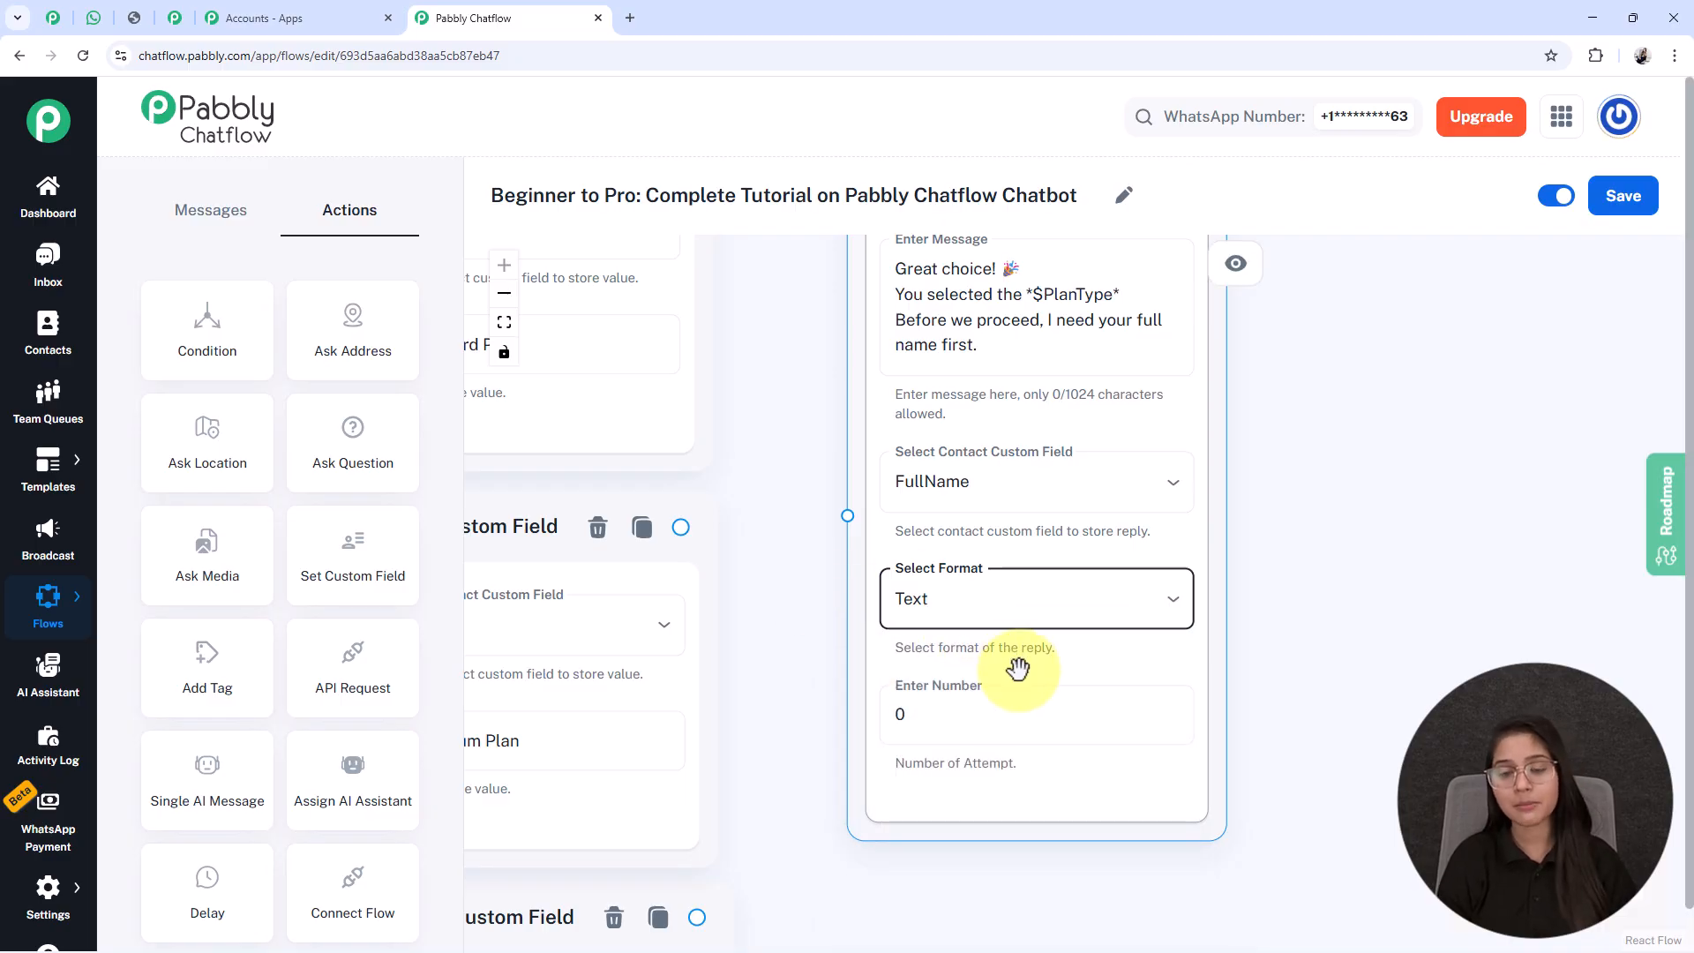
click(982, 715)
text(1)
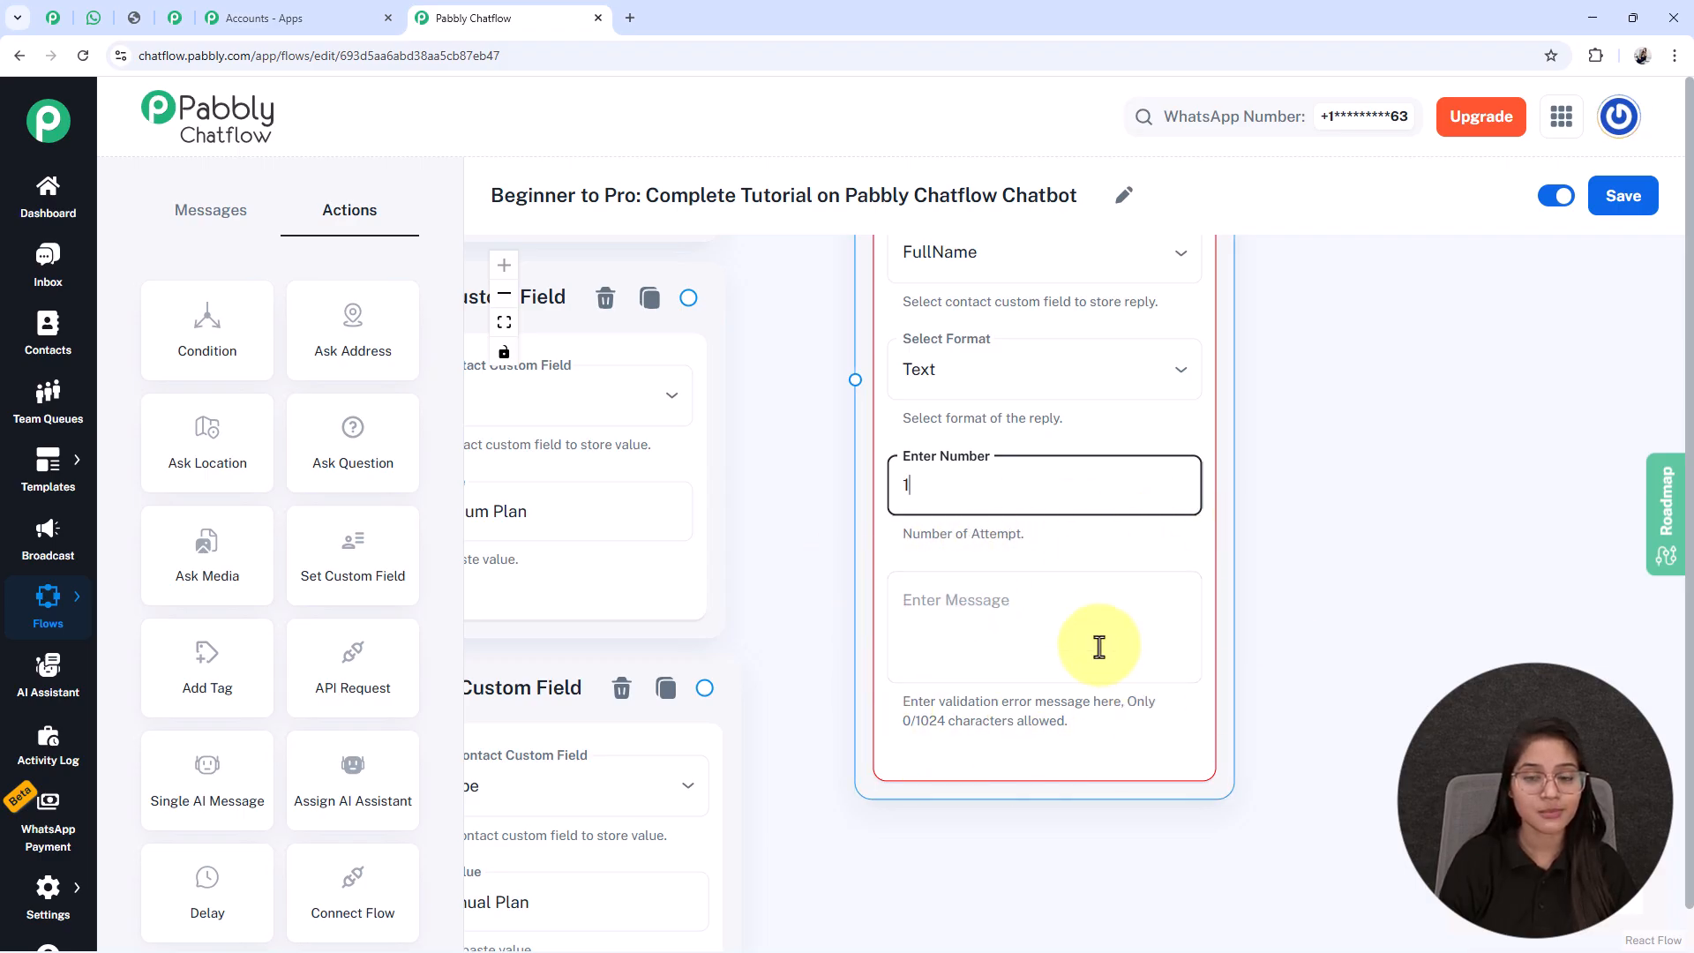
key(BackSpace)
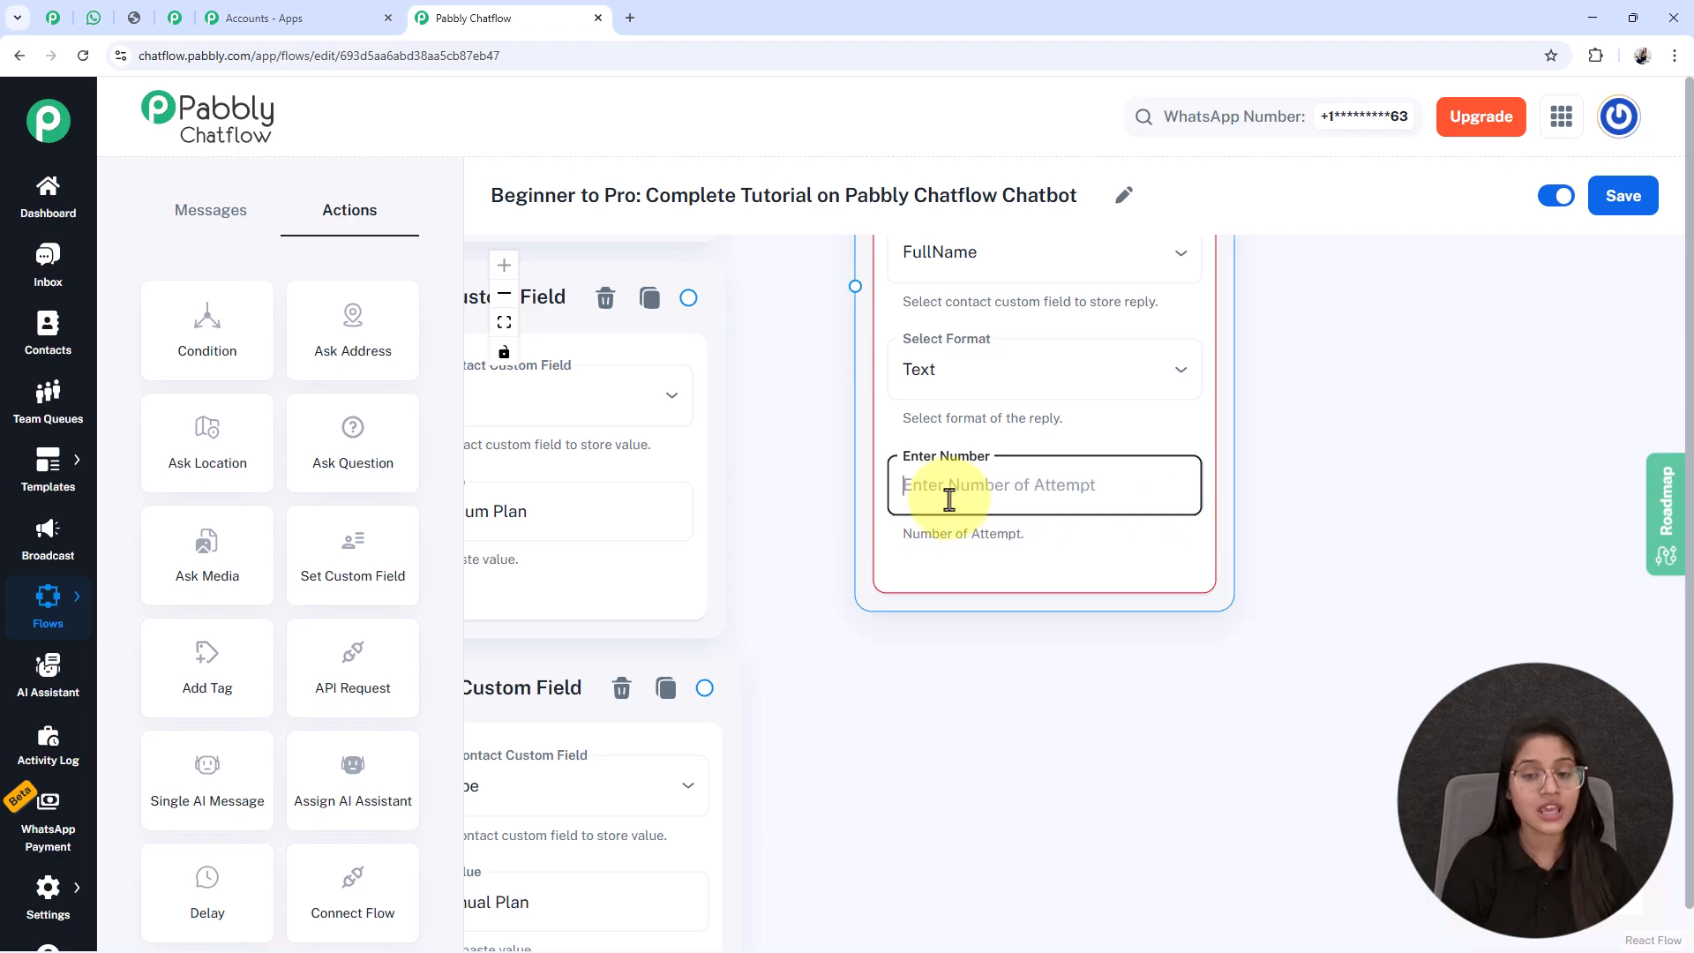
text(0)
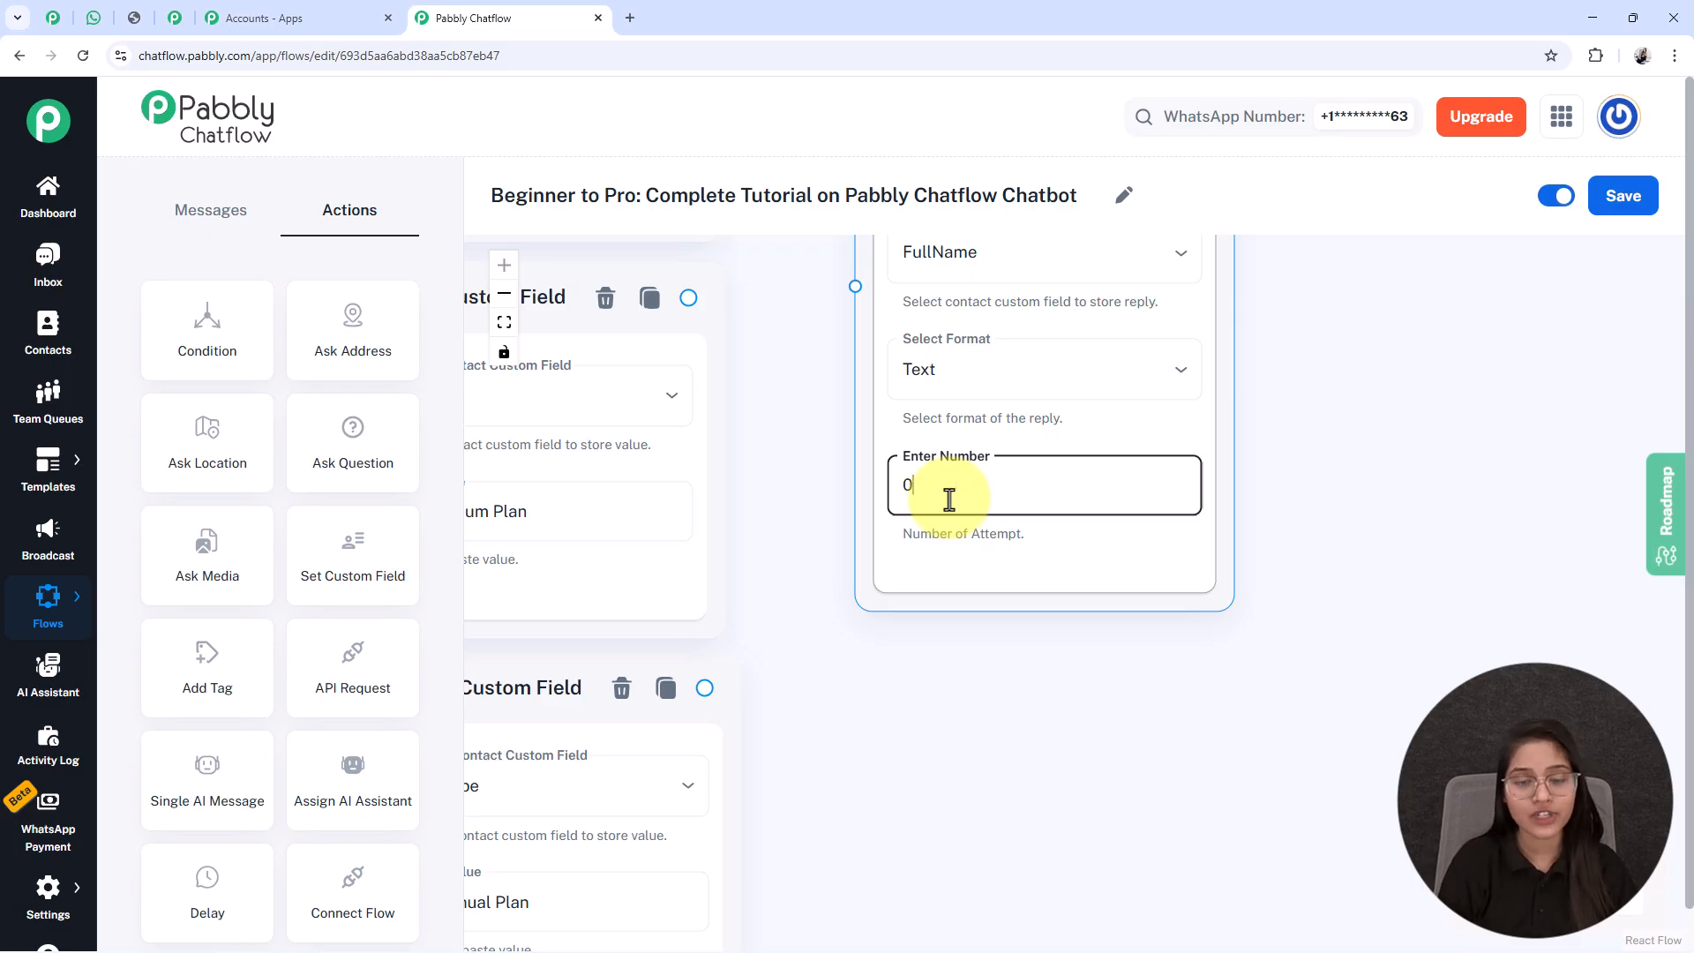
Connect all four Contact Custom Field nodes to the full name Question node
scroll(948, 499, down, 5)
scroll(1202, 465, down, 4)
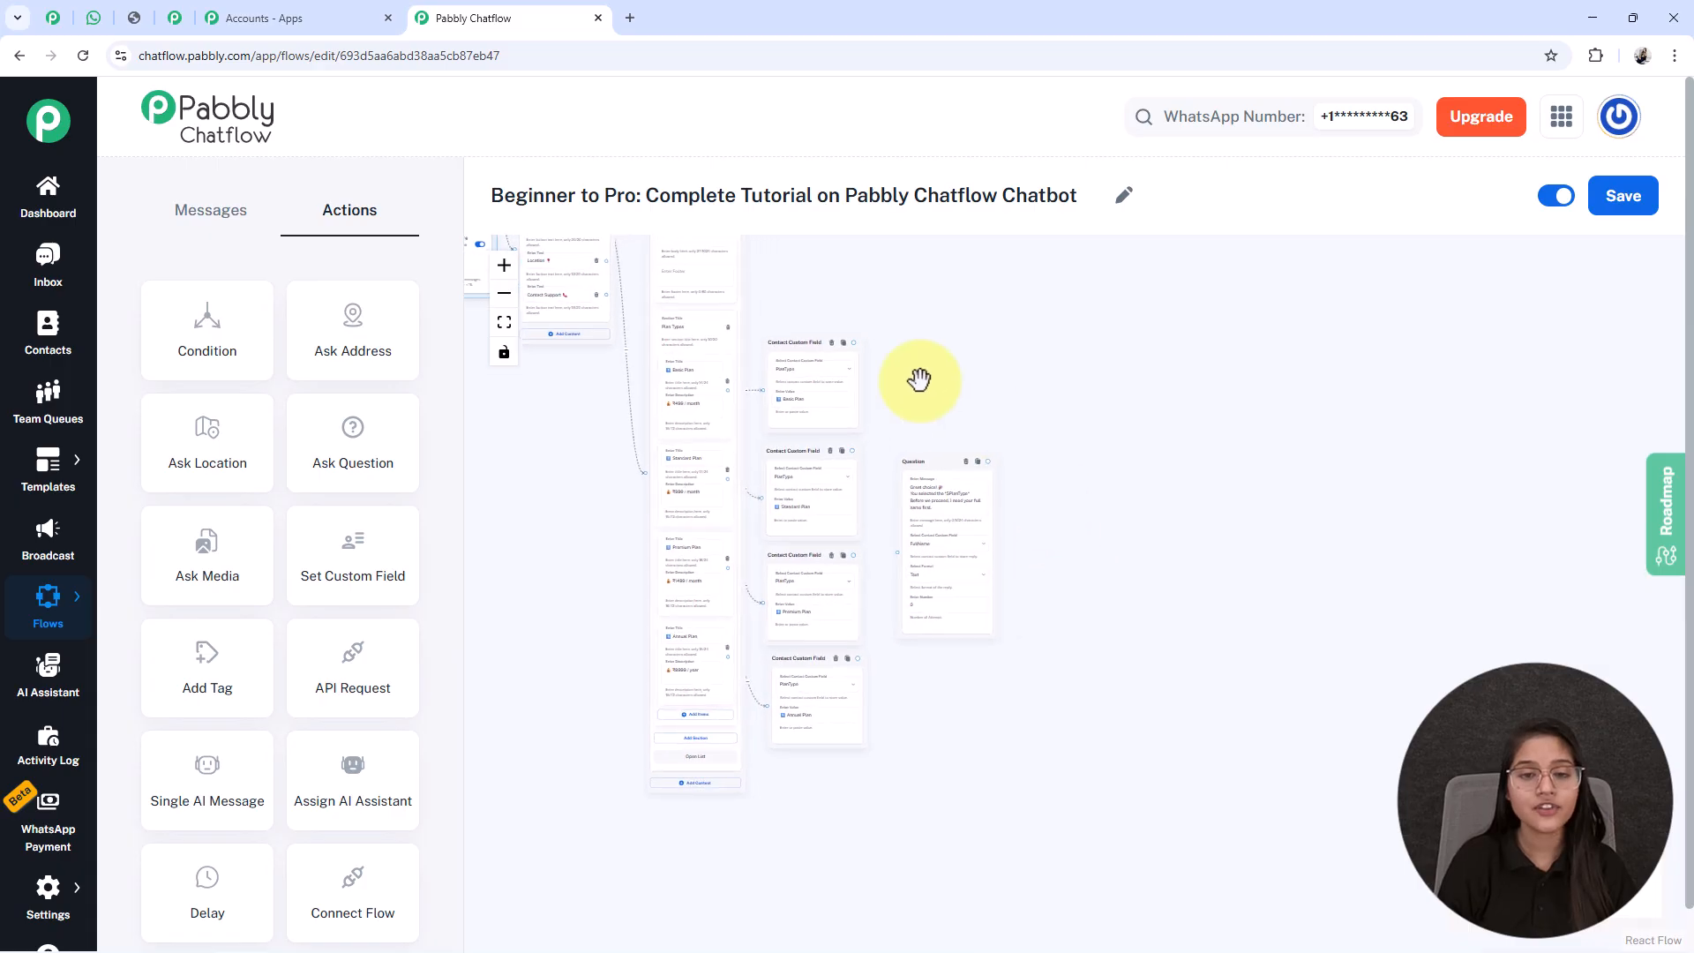
click(913, 543)
scroll(970, 583, up, 8)
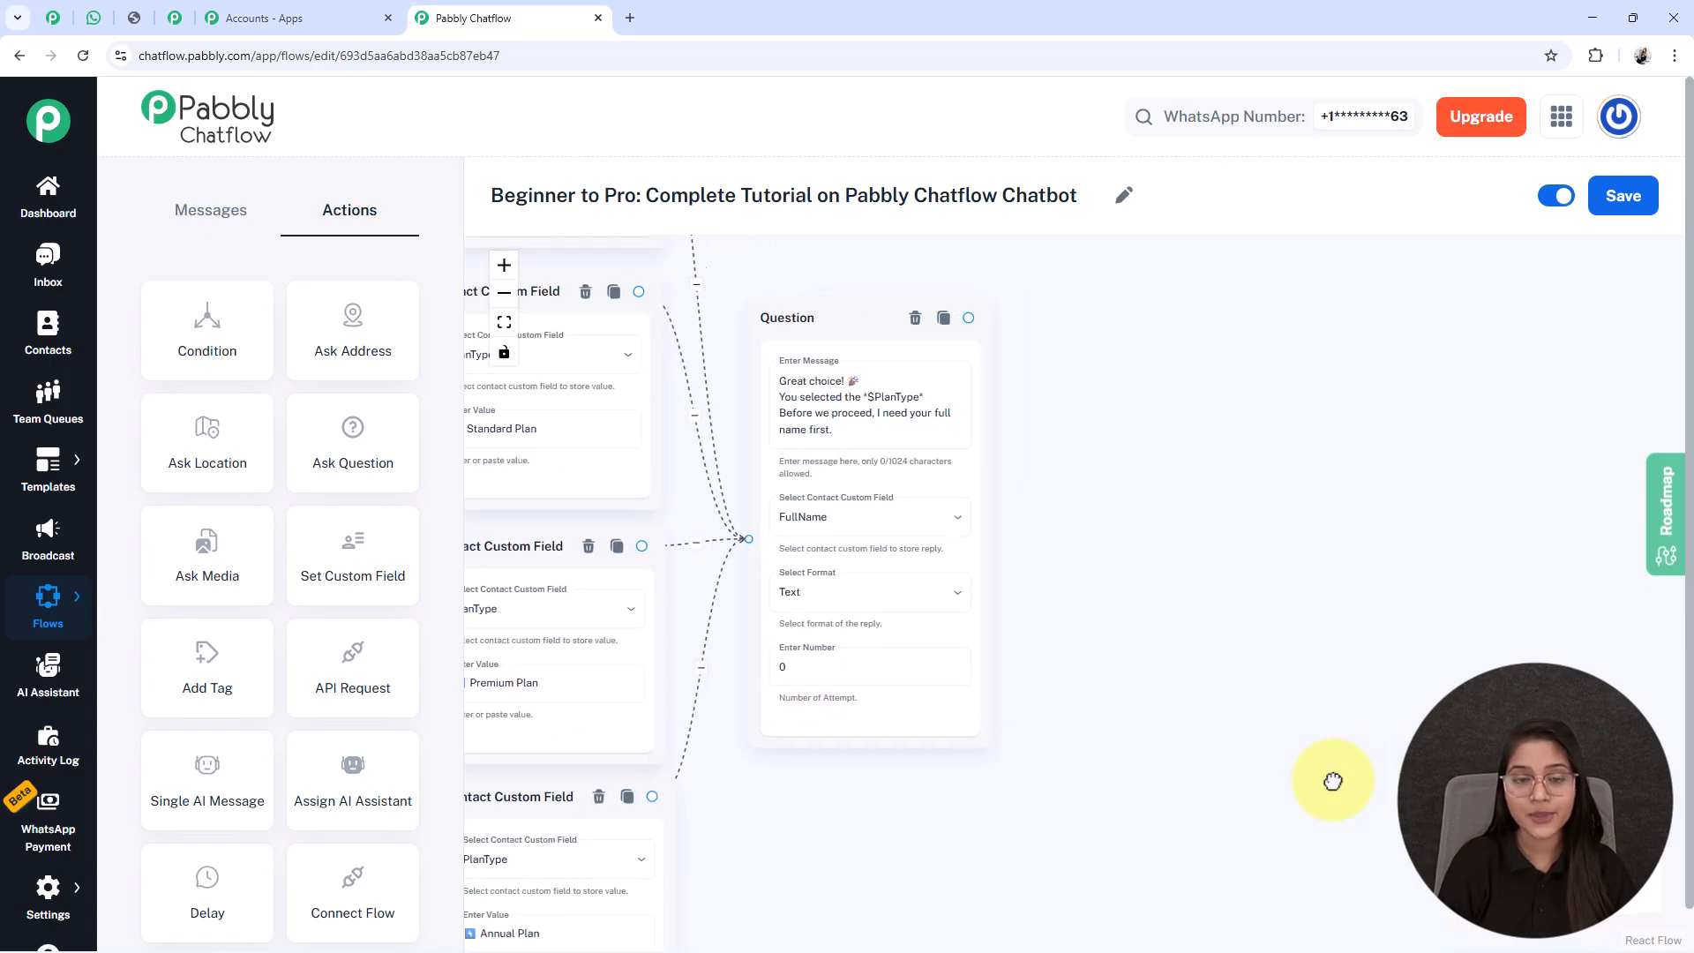
Examine the messages, custom fields and reply formats of the contact number and membership start date Question nodes
scroll(951, 522, down, 2)
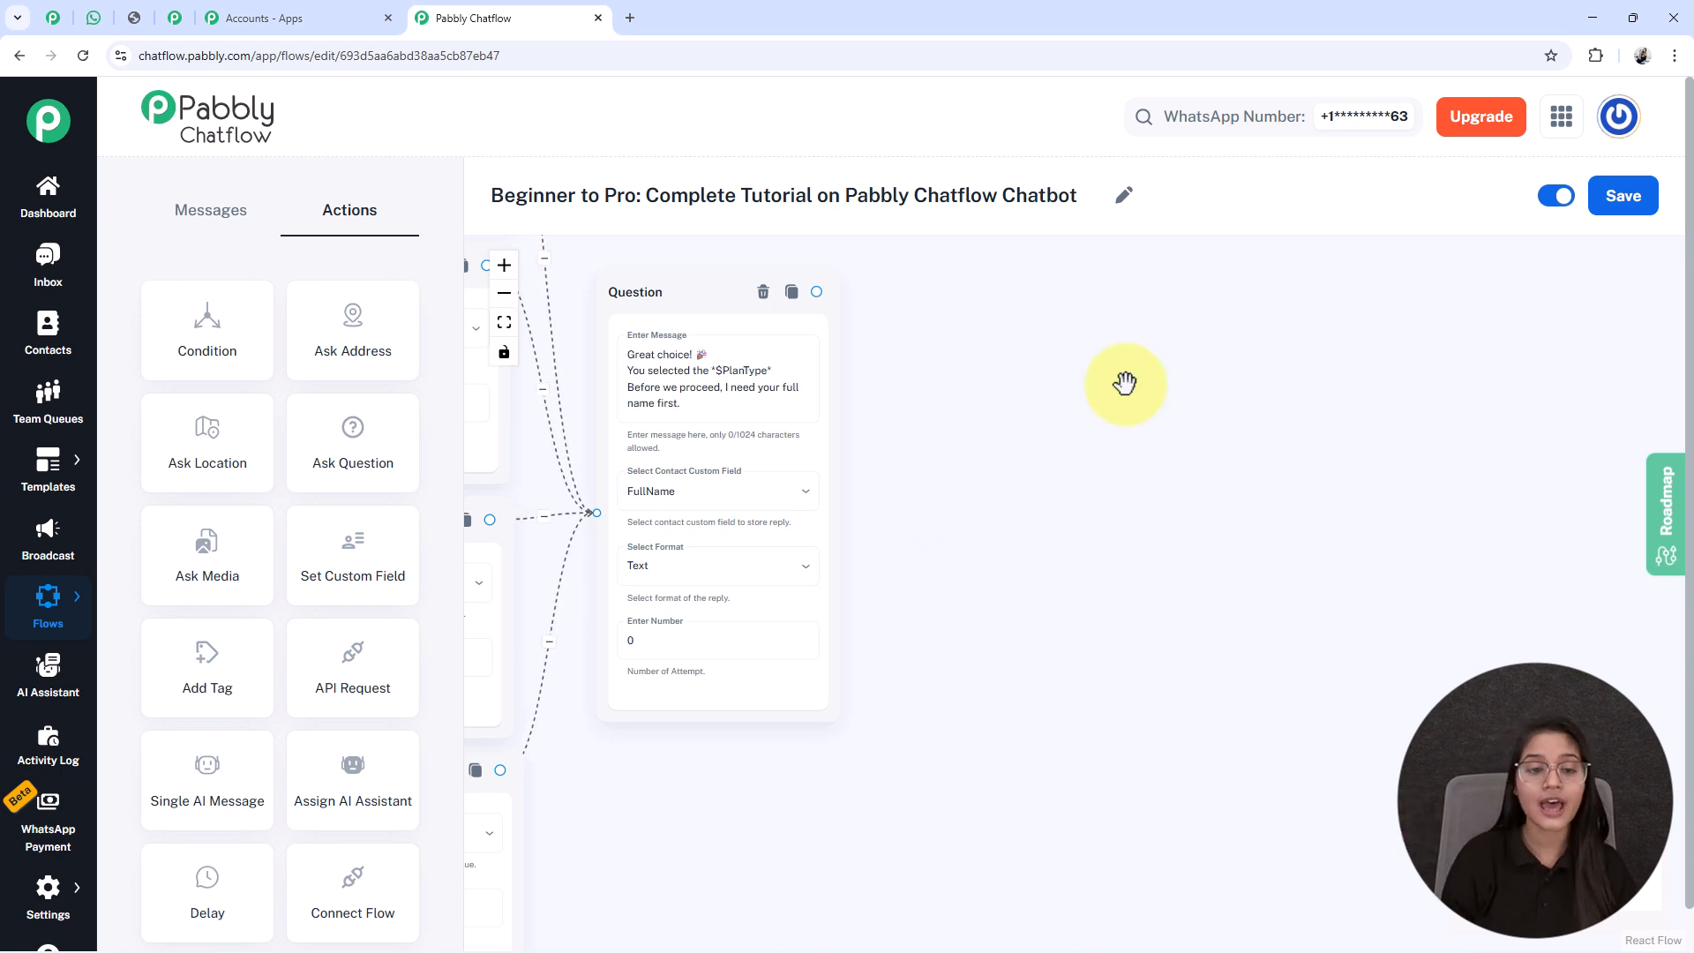
scroll(1059, 380, up, 3)
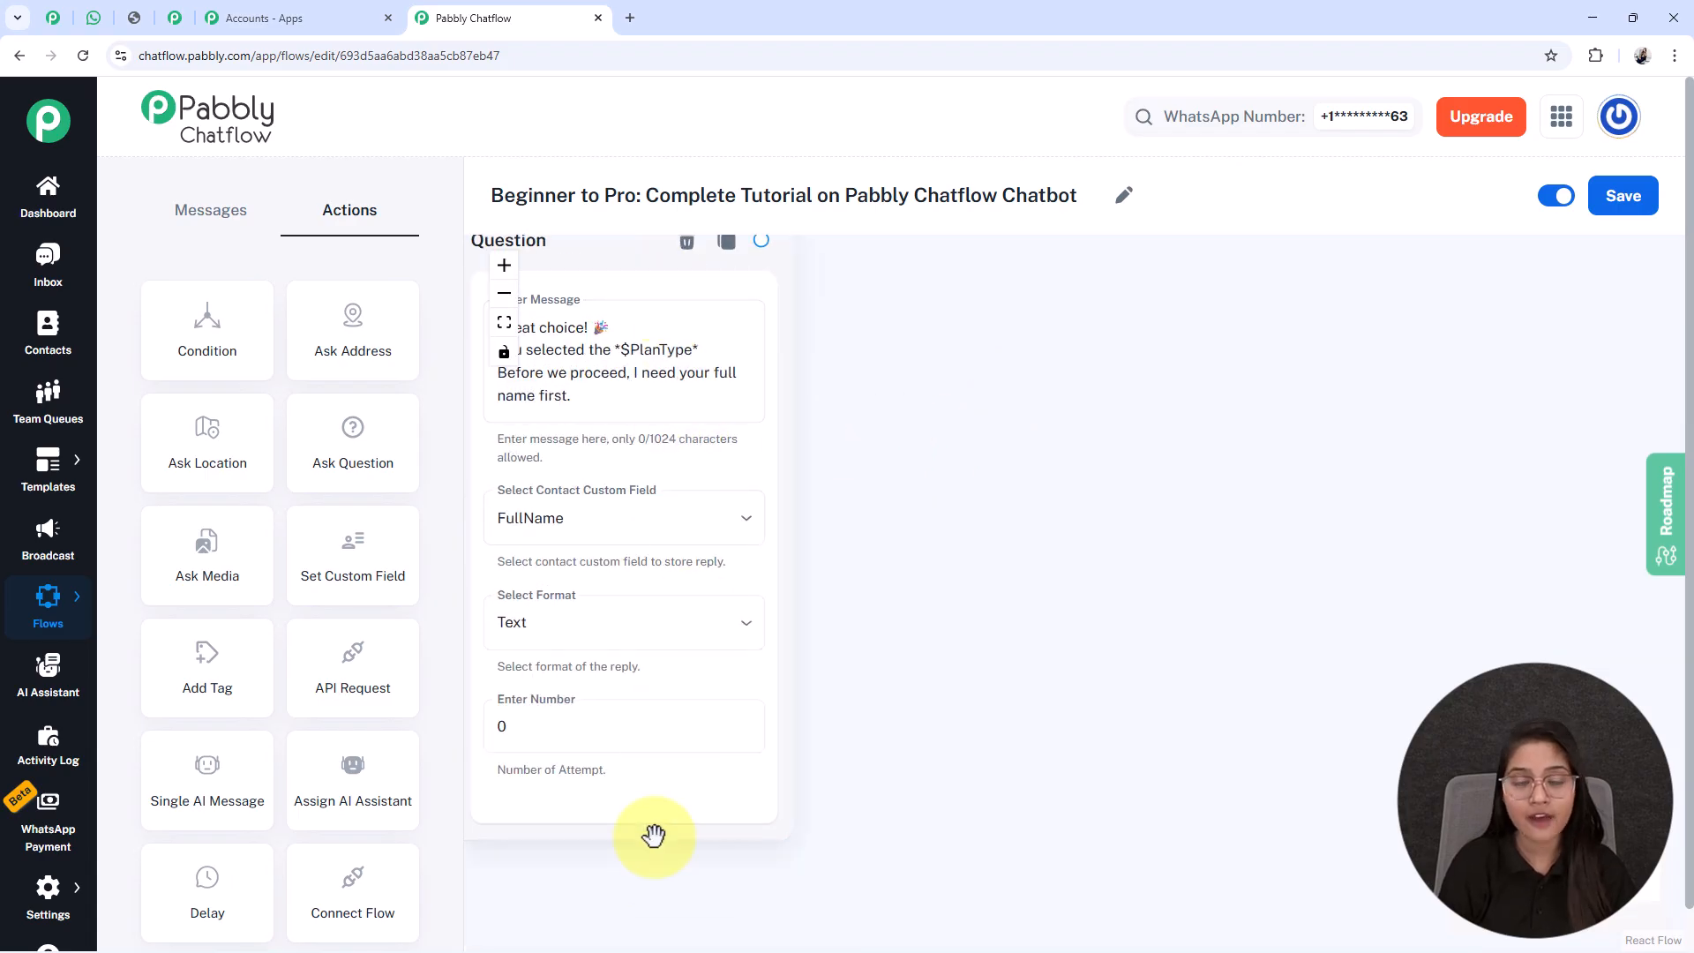
scroll(972, 635, down, 1)
drag(988, 574, 977, 629)
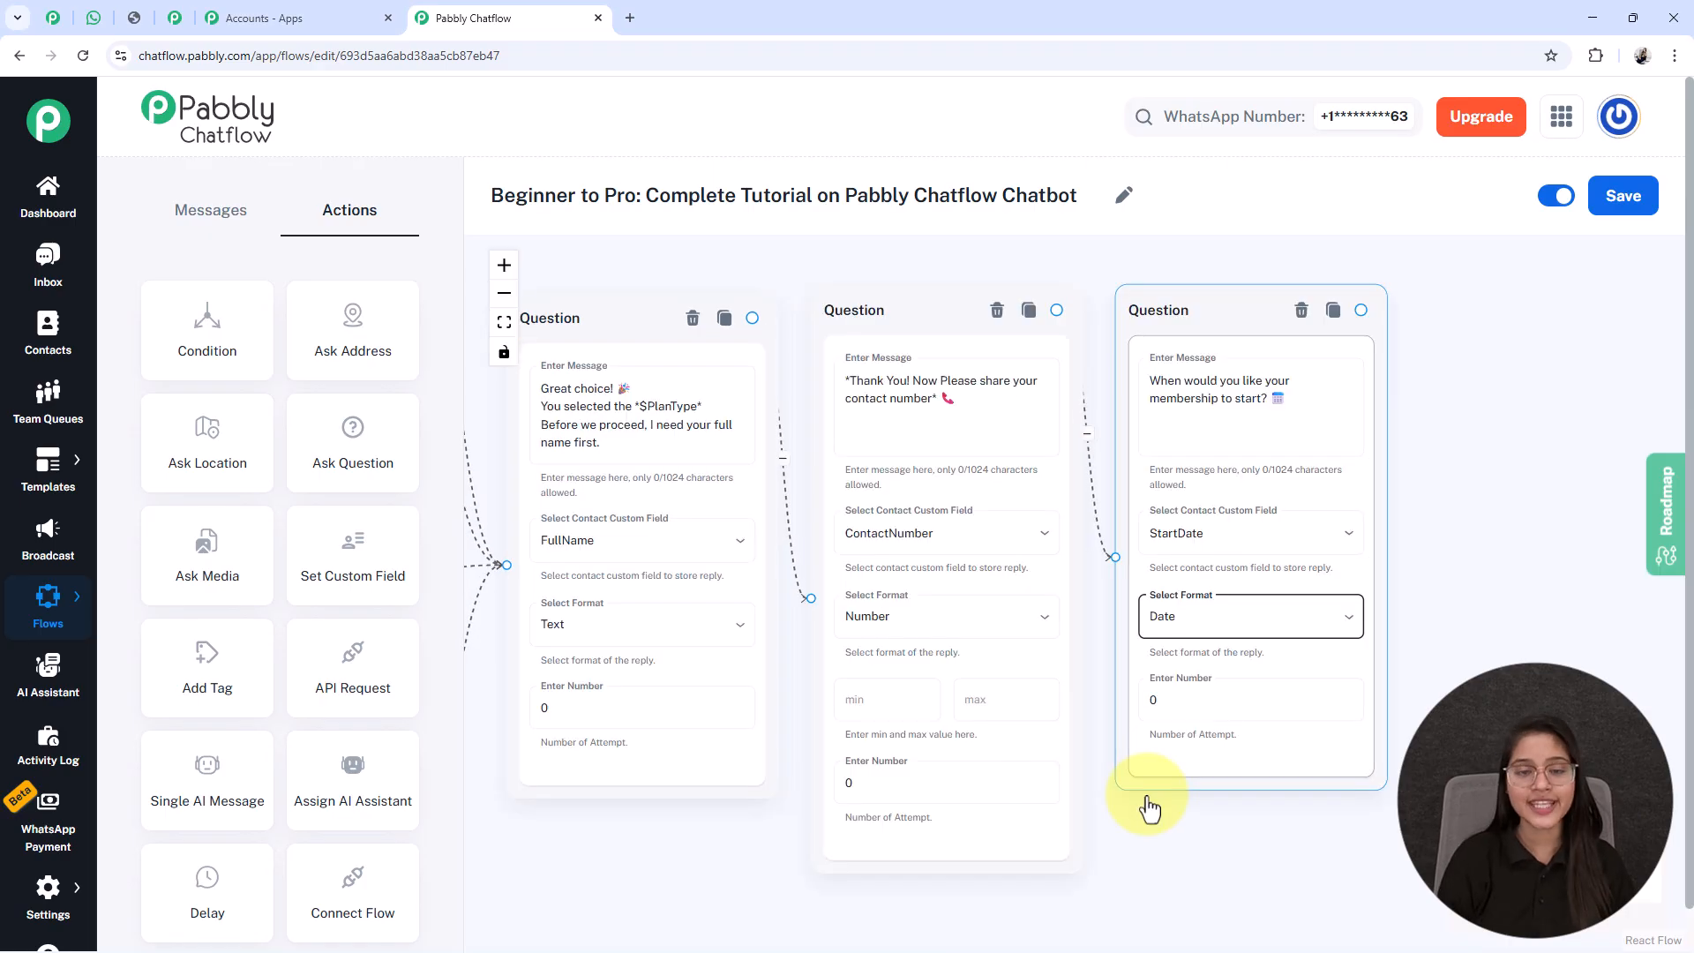
click(881, 533)
click(934, 430)
key(ctrl+a)
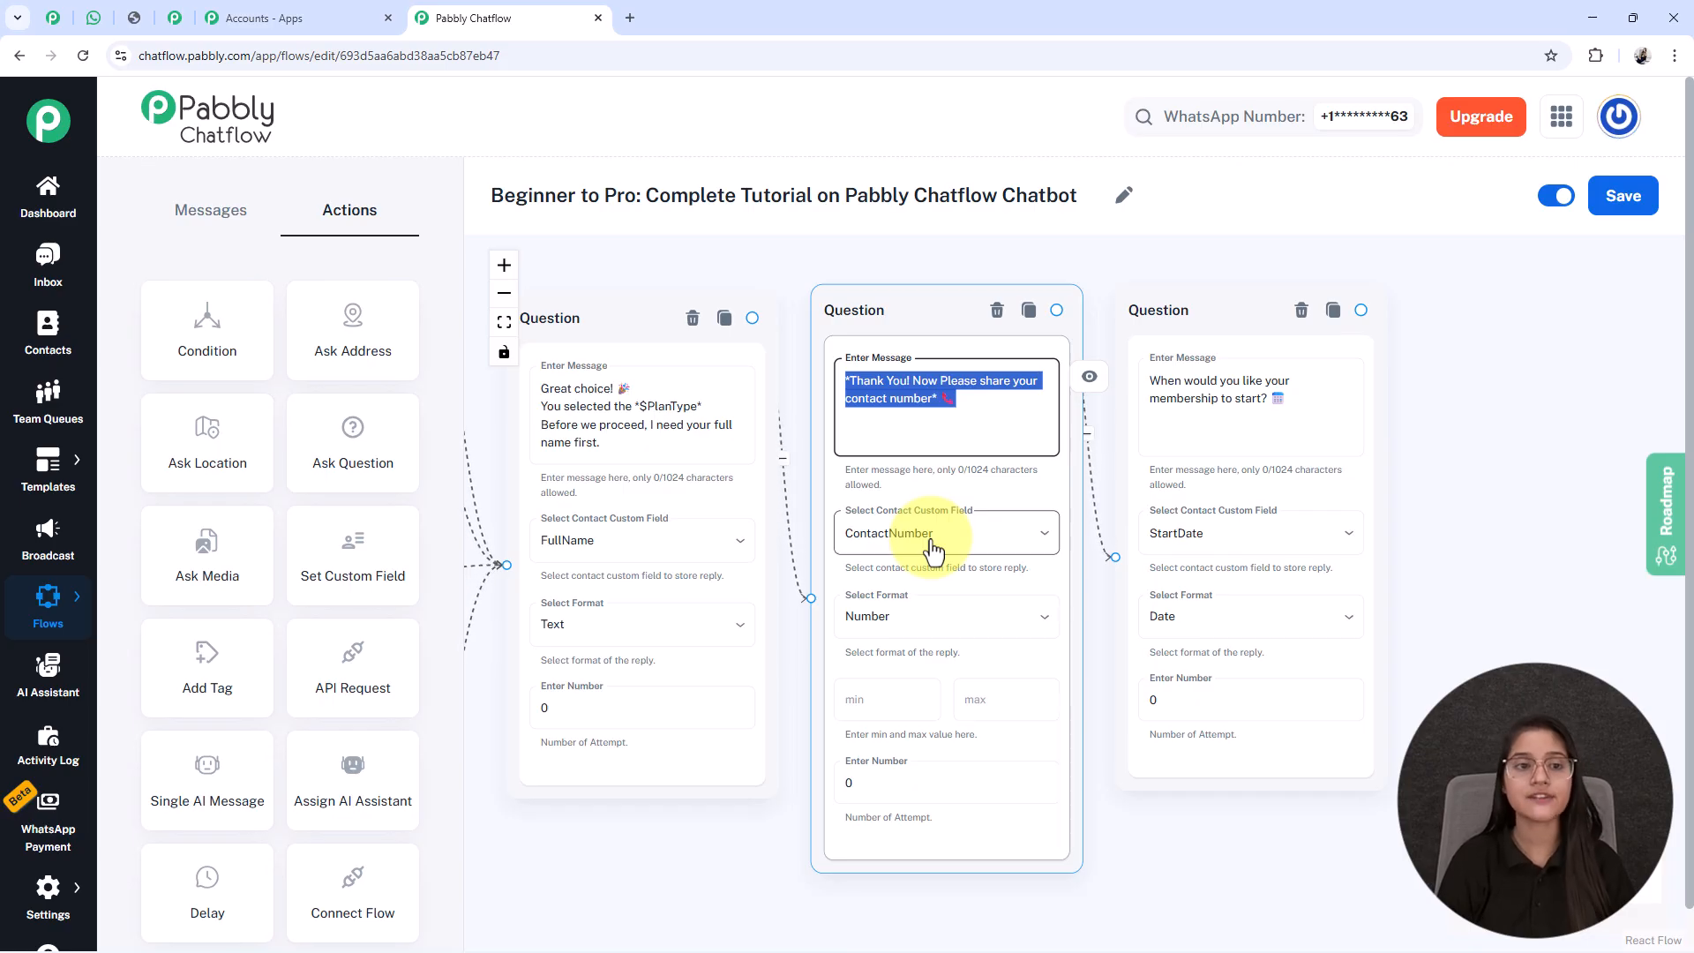
drag(1229, 877, 1149, 815)
click(800, 648)
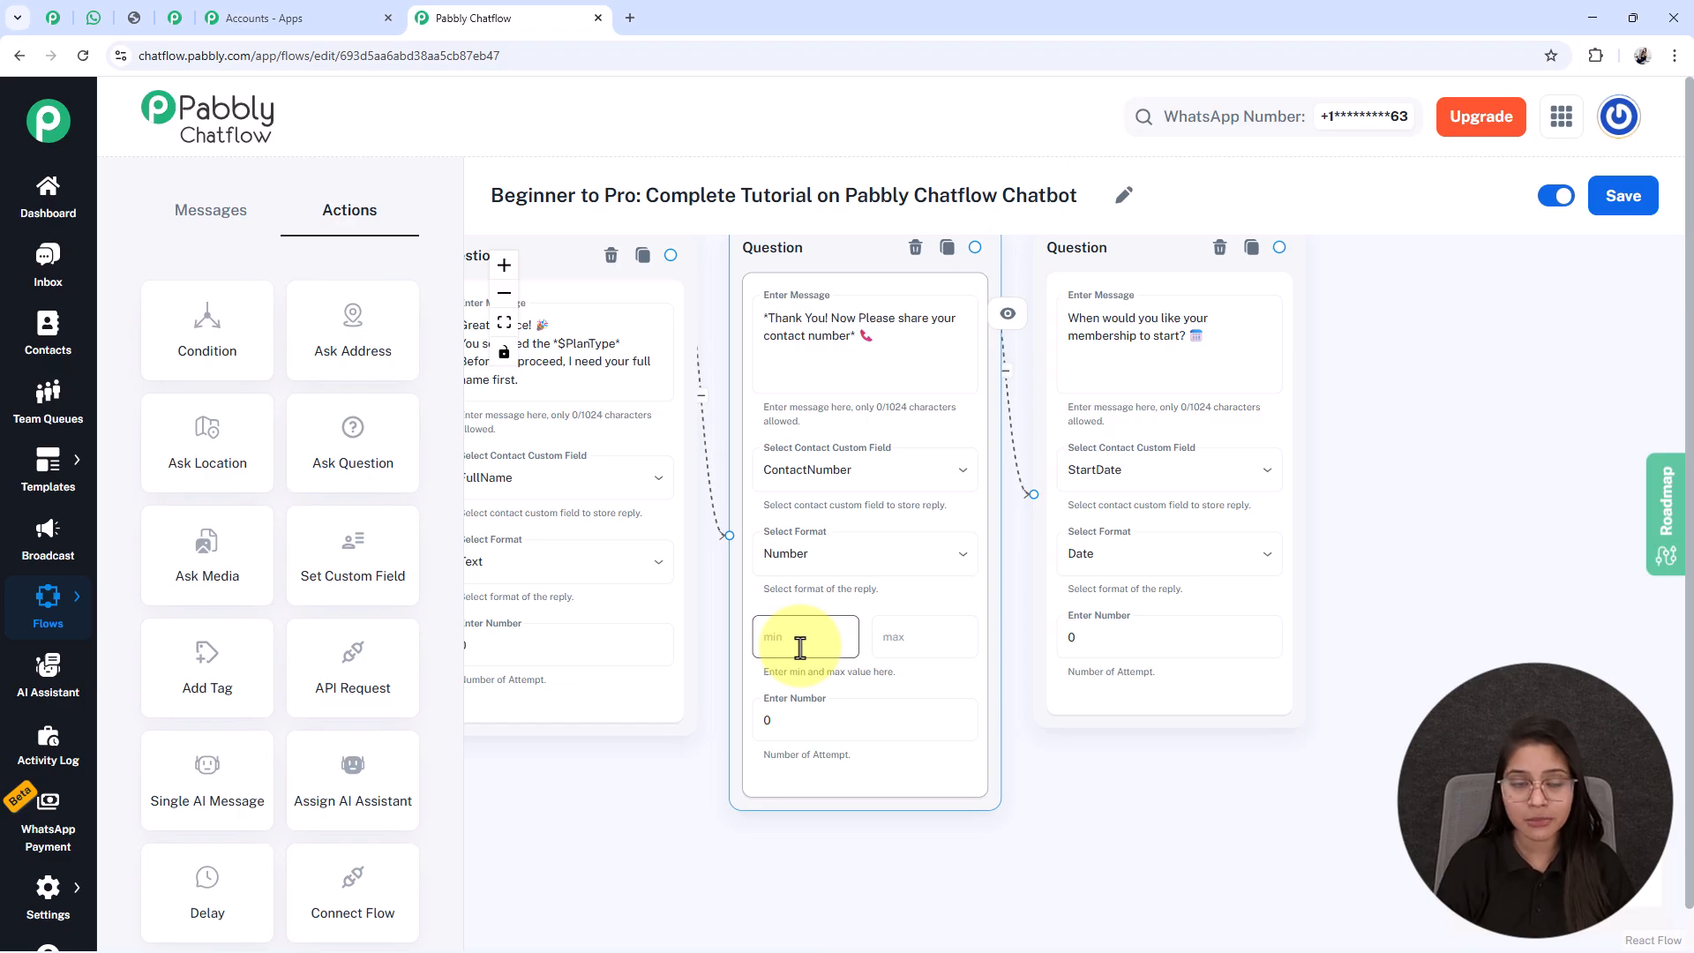
click(918, 657)
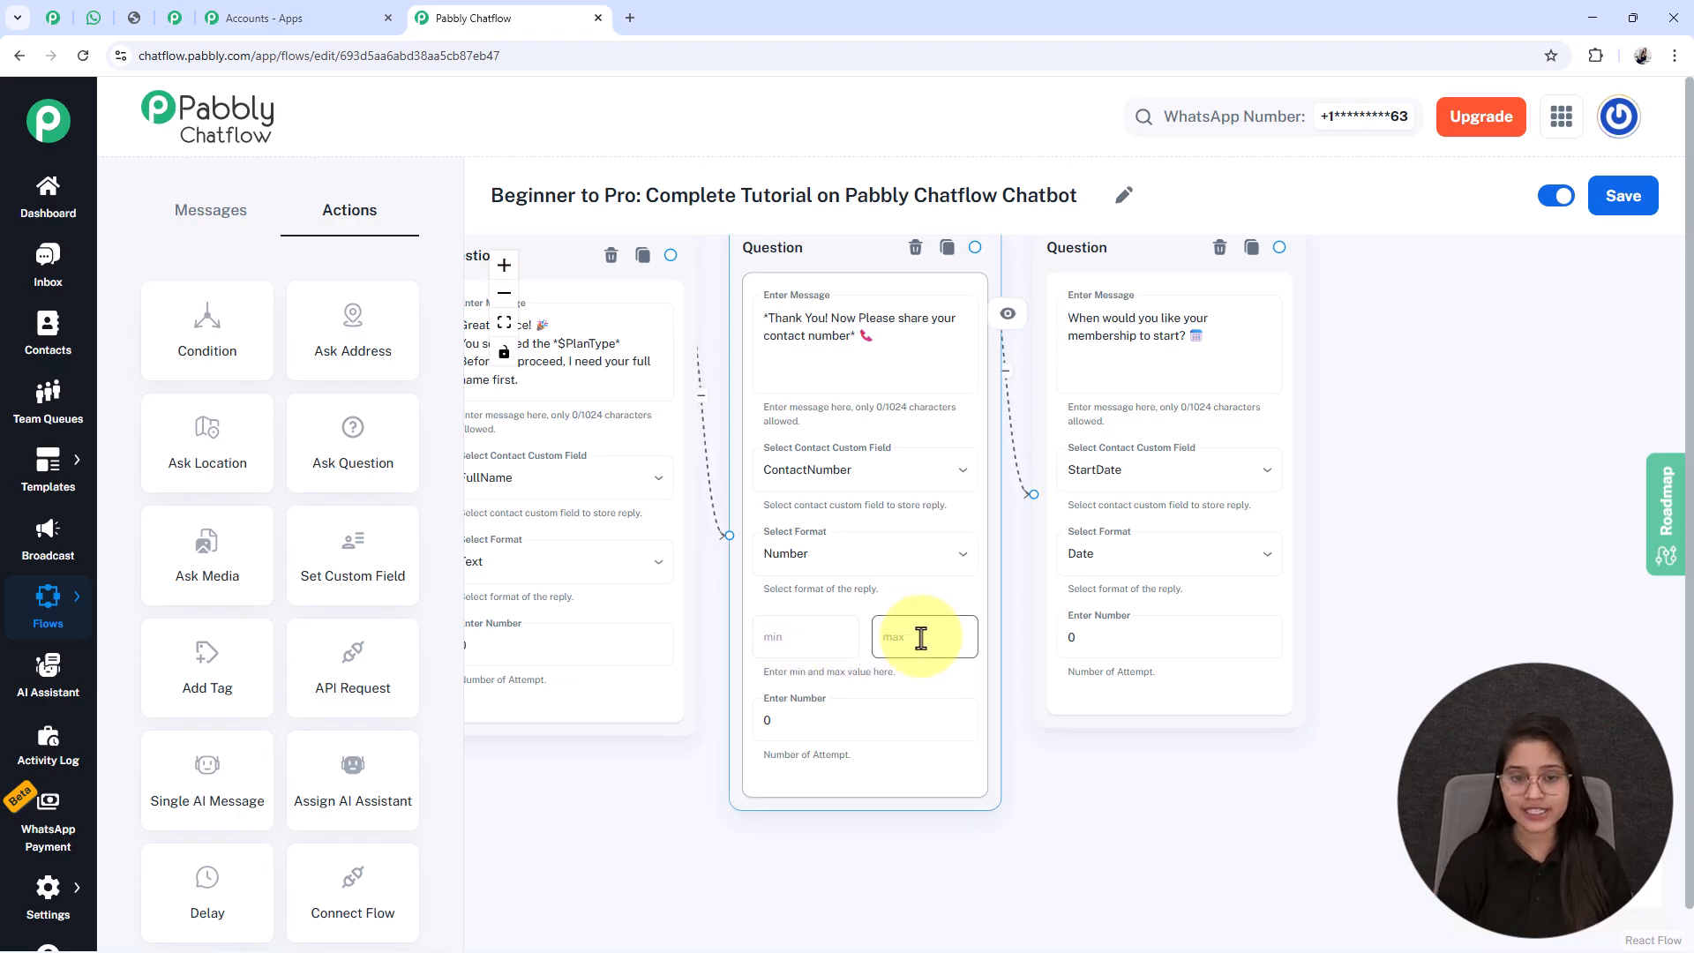
drag(1451, 587, 1253, 621)
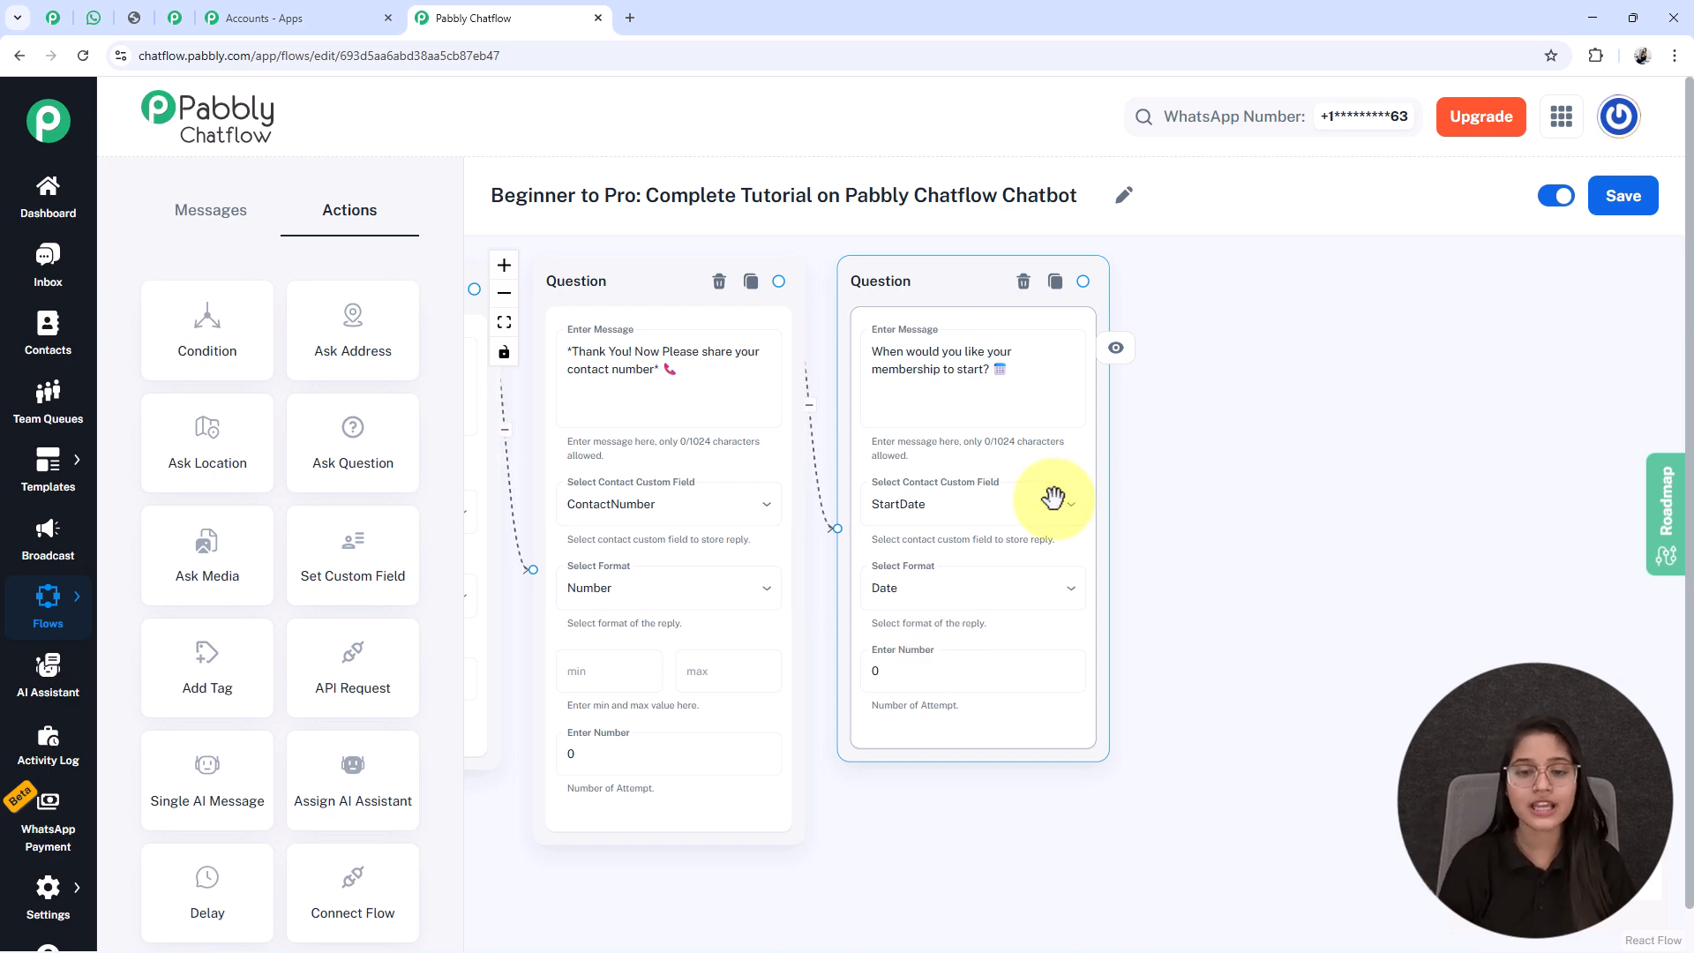
click(954, 510)
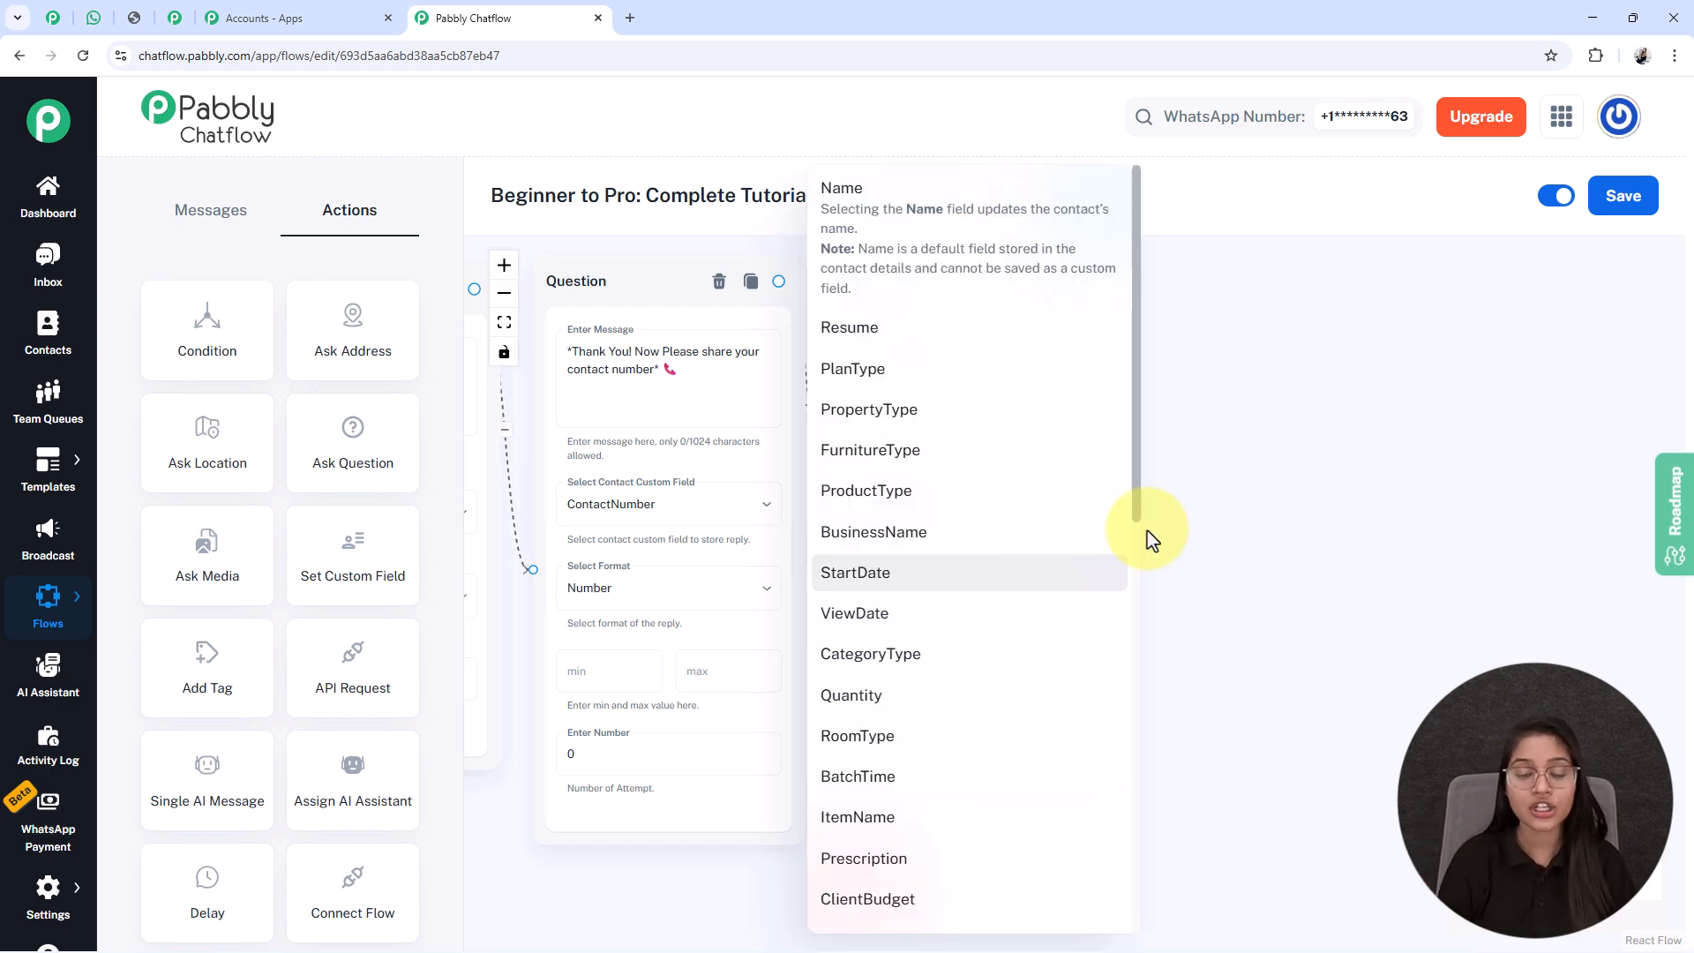
click(908, 591)
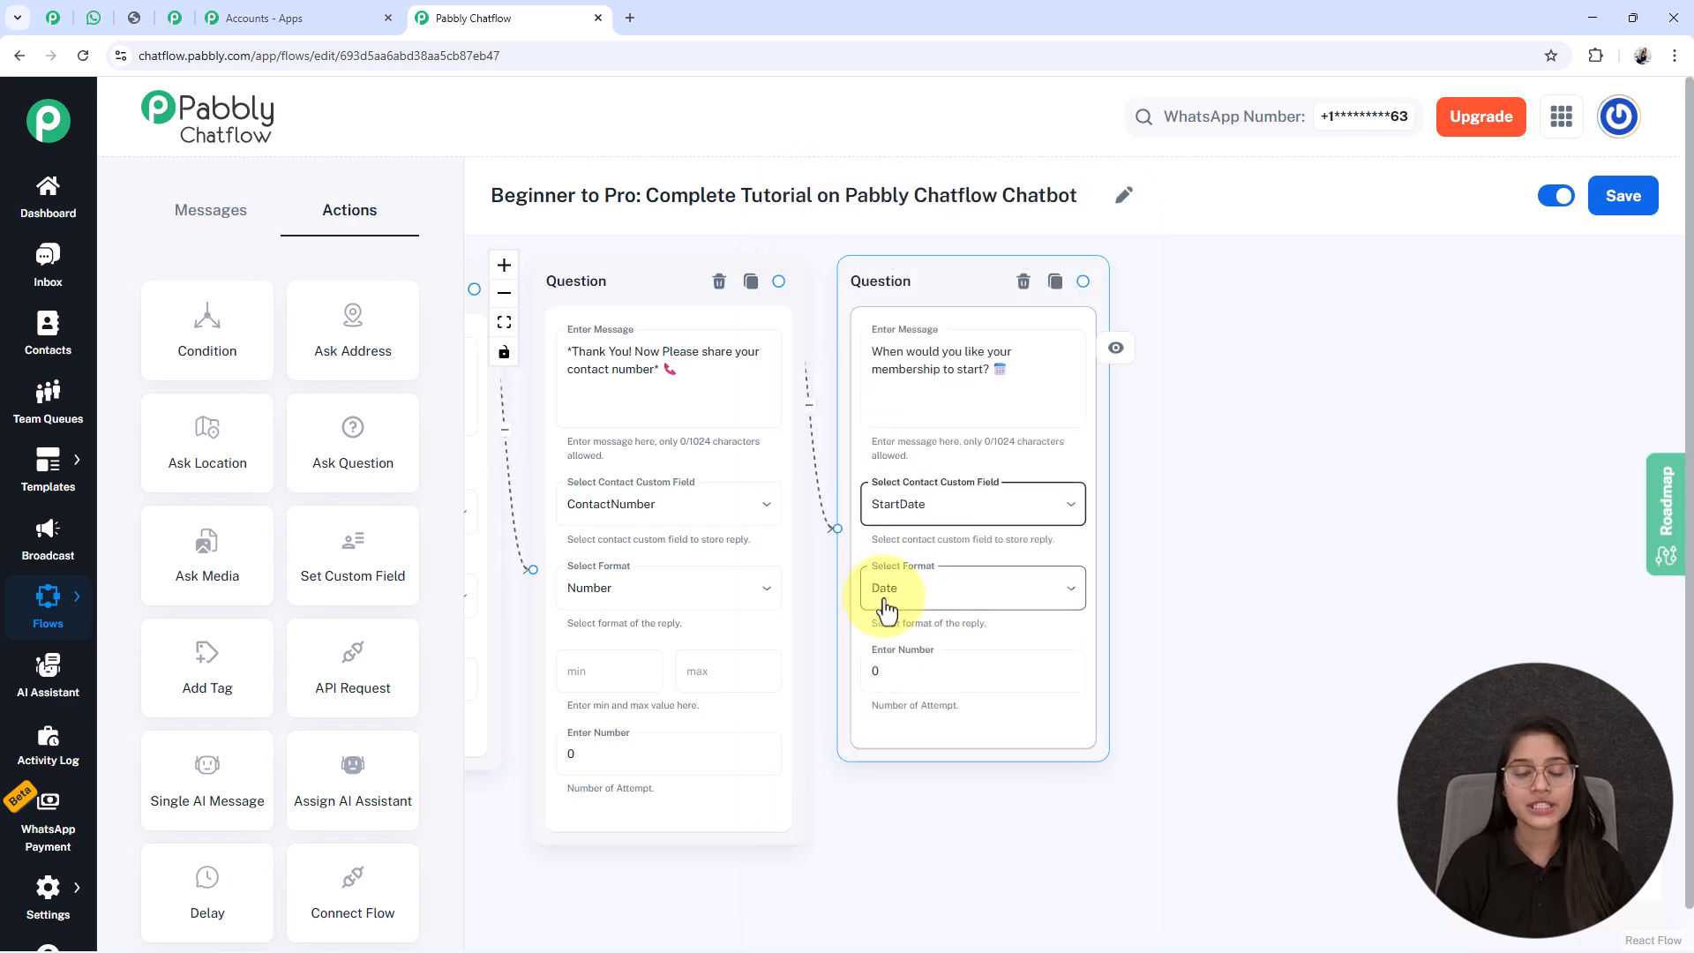
Add a Text Button message node and place it beyond the membership start date Question node
scroll(1103, 724, down, 5)
drag(1002, 794, 1230, 751)
scroll(1312, 574, down, 3)
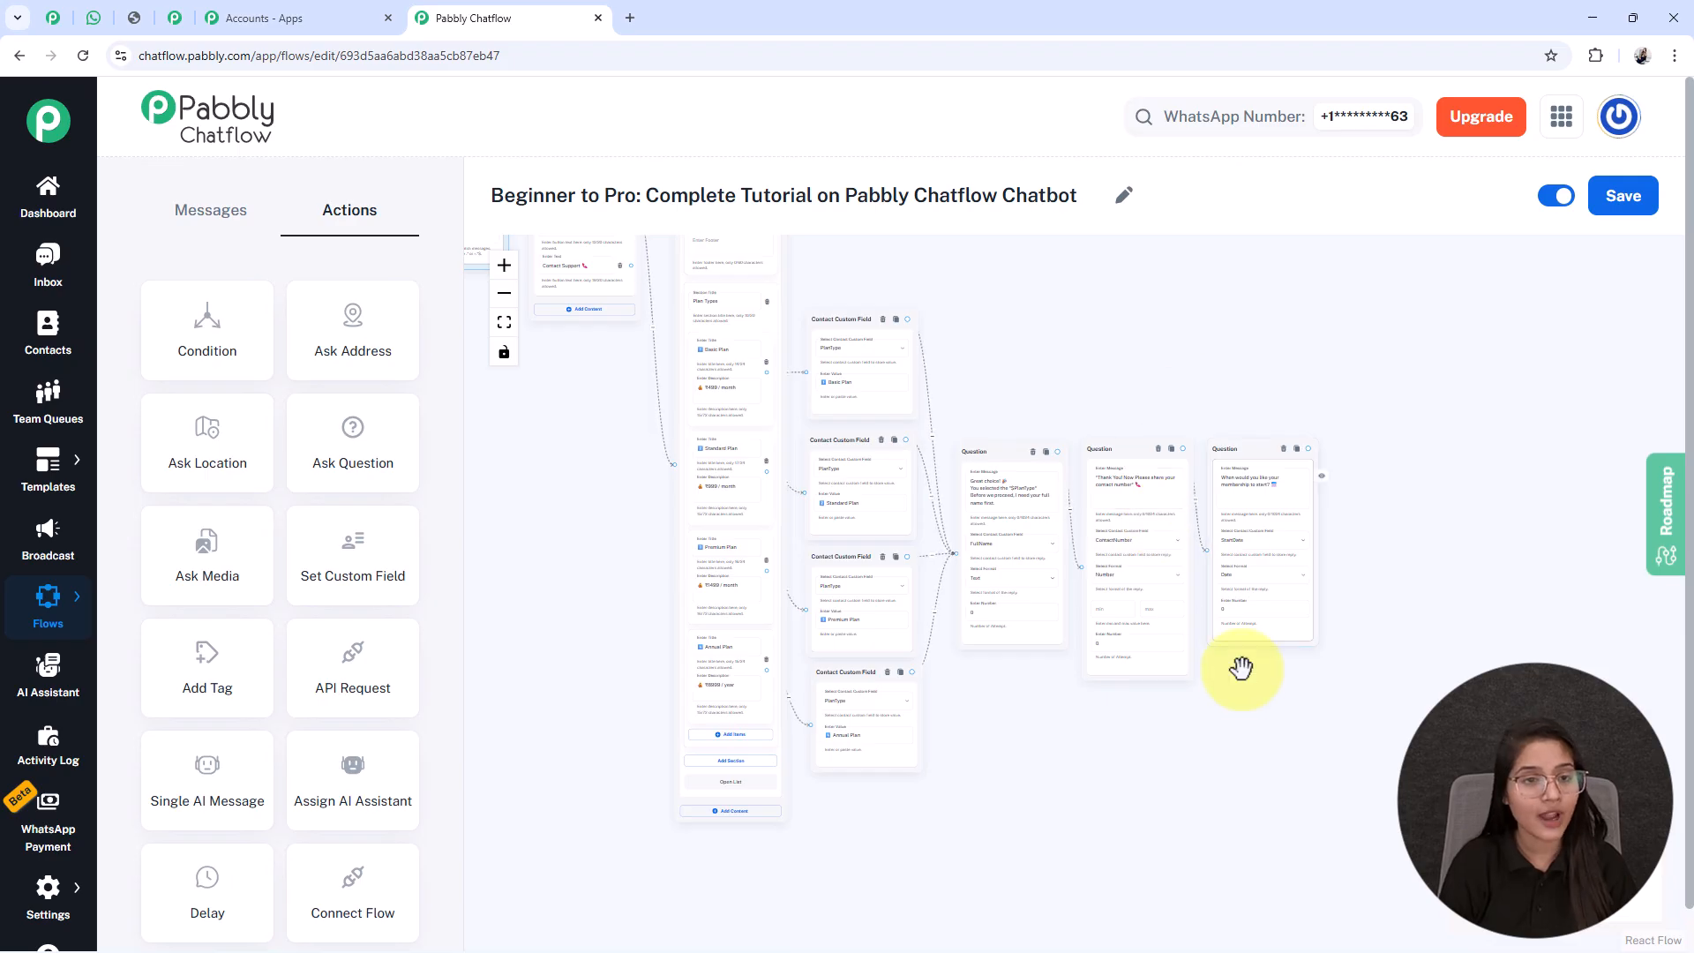
click(225, 216)
click(249, 350)
drag(650, 509, 781, 621)
drag(627, 298, 1096, 466)
drag(1597, 641, 1297, 269)
Paste the "Gym Membership Request Received" message with the $FullName, $PlanType, $ContactNumber and $StartDate placeholders into the new Text Button node
scroll(1301, 420, up, 6)
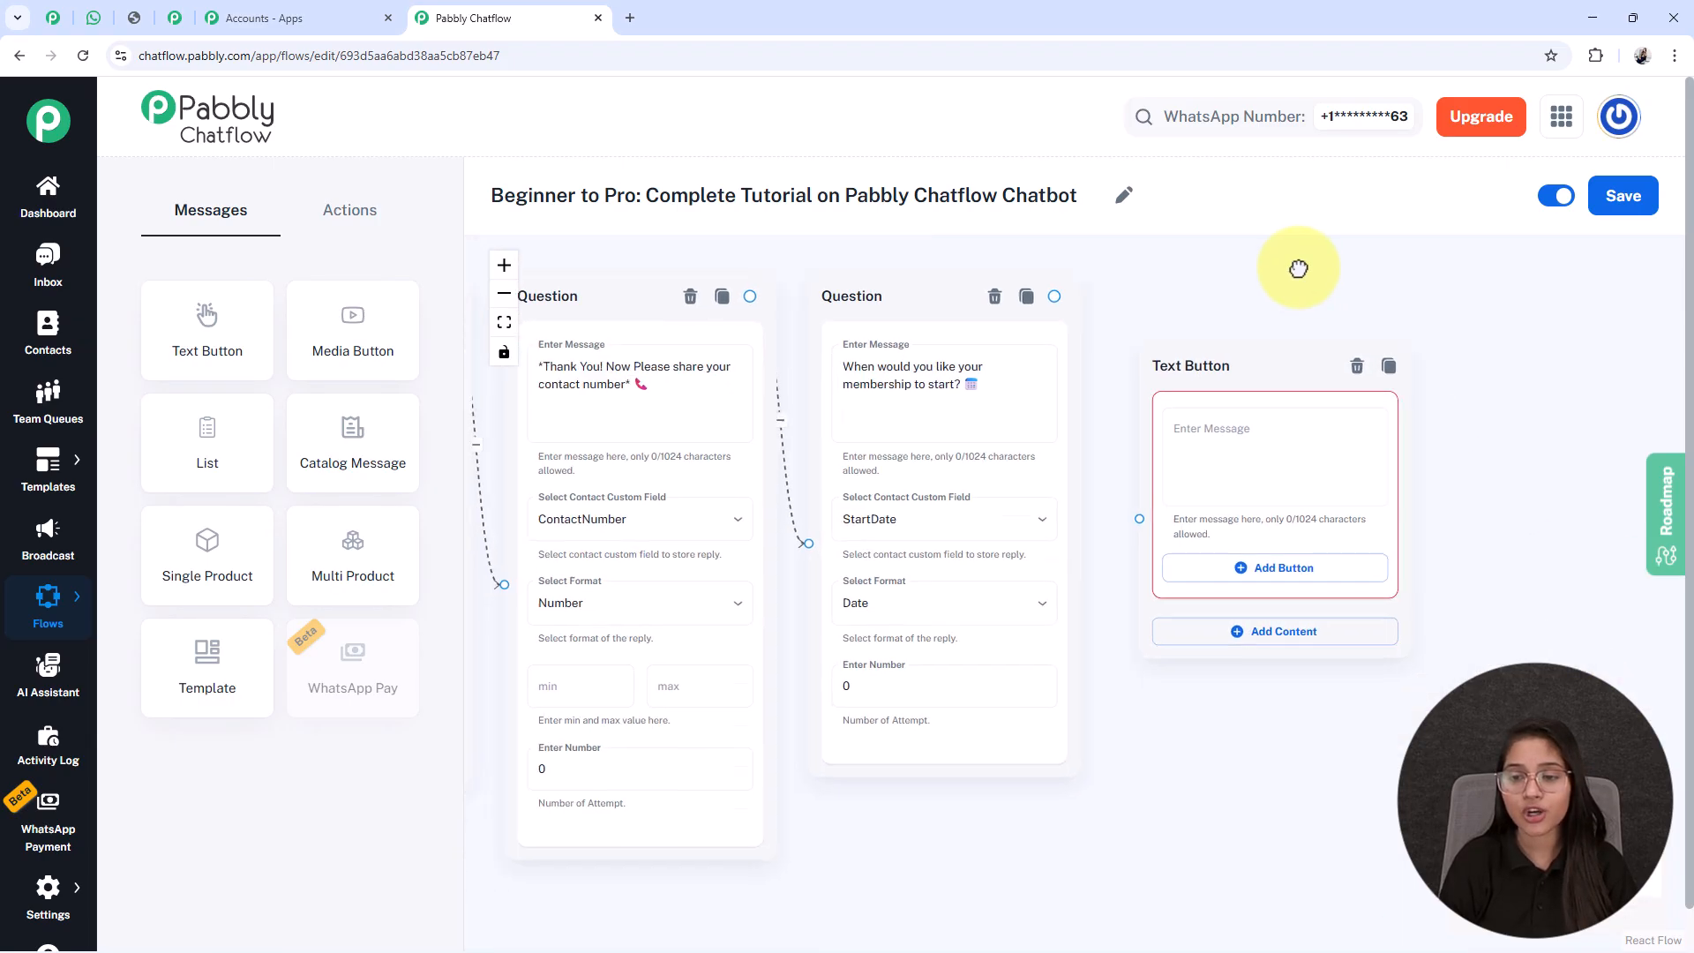
scroll(1284, 405, up, 3)
click(1251, 502)
key(ctrl+v)
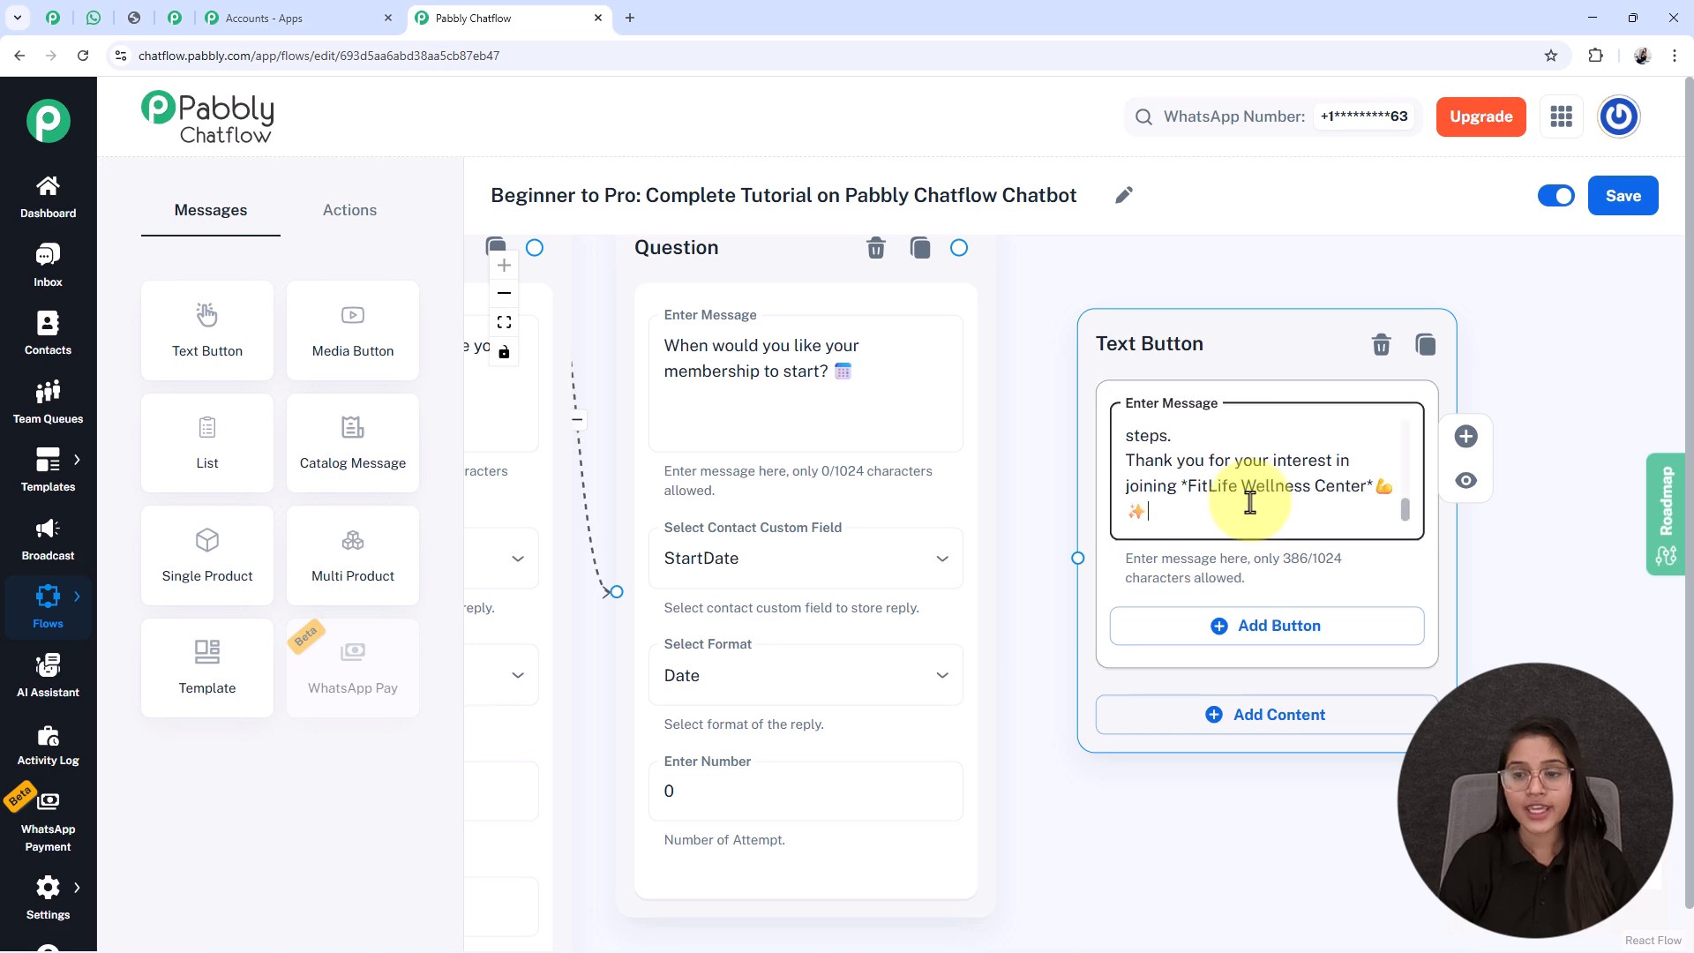
Review the placeholders and request summary lines in the Text Button node's confirmation message
scroll(1250, 502, up, 5)
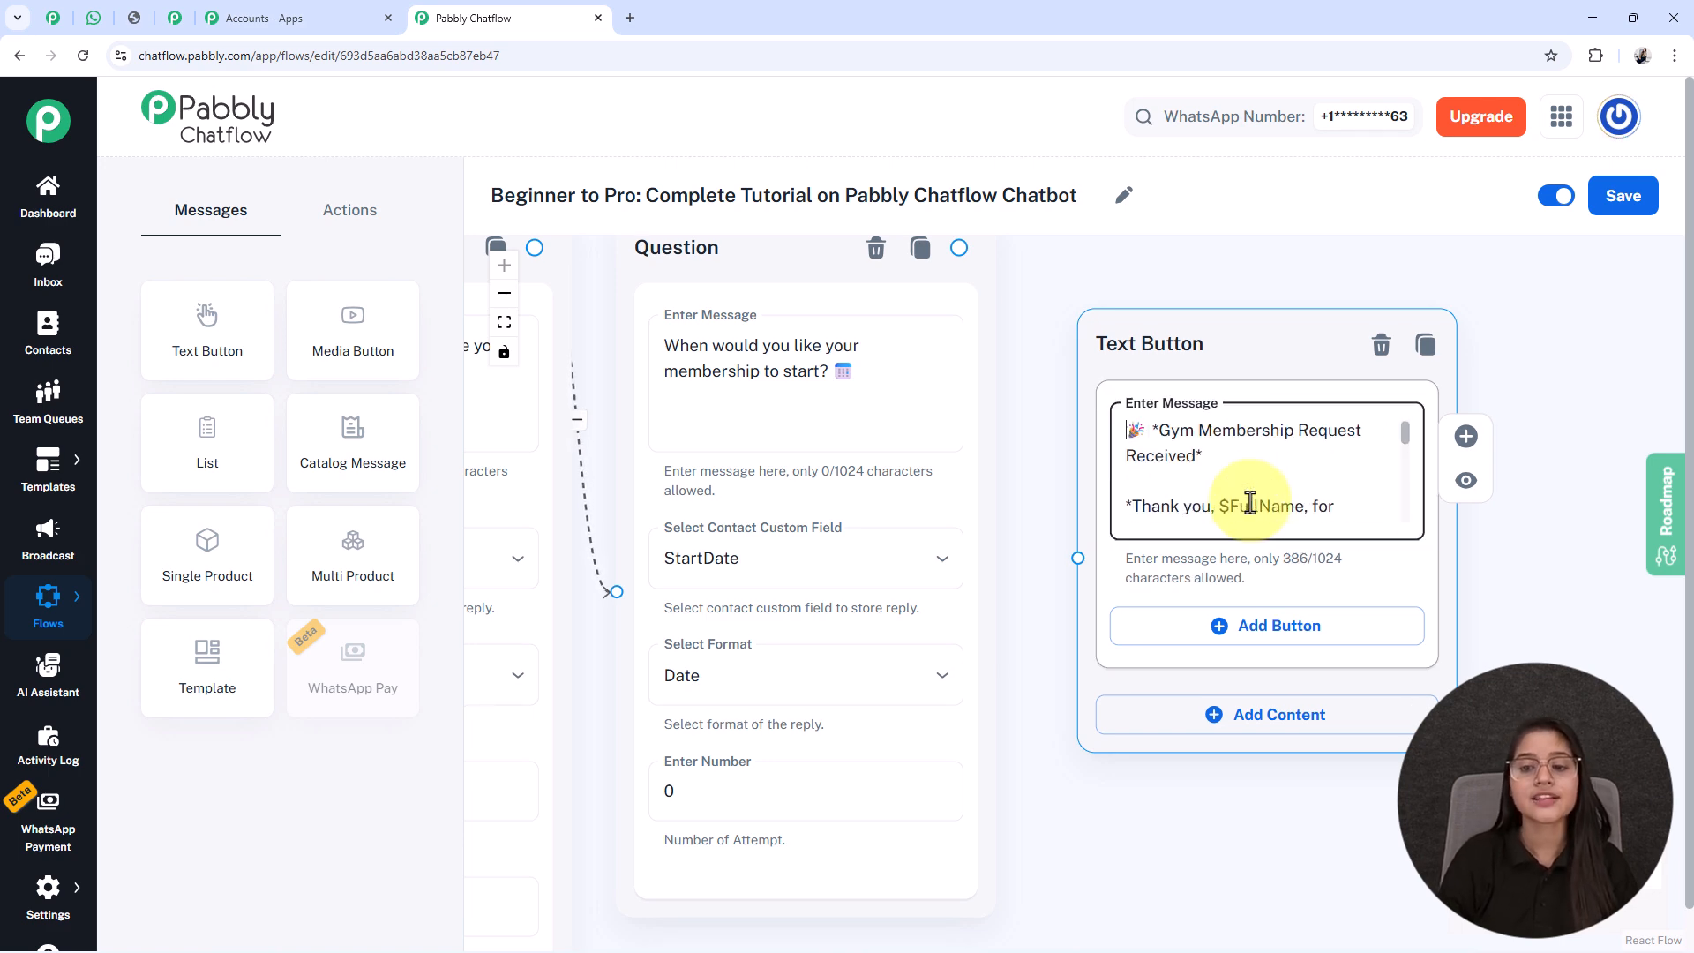
scroll(1250, 502, down, 2)
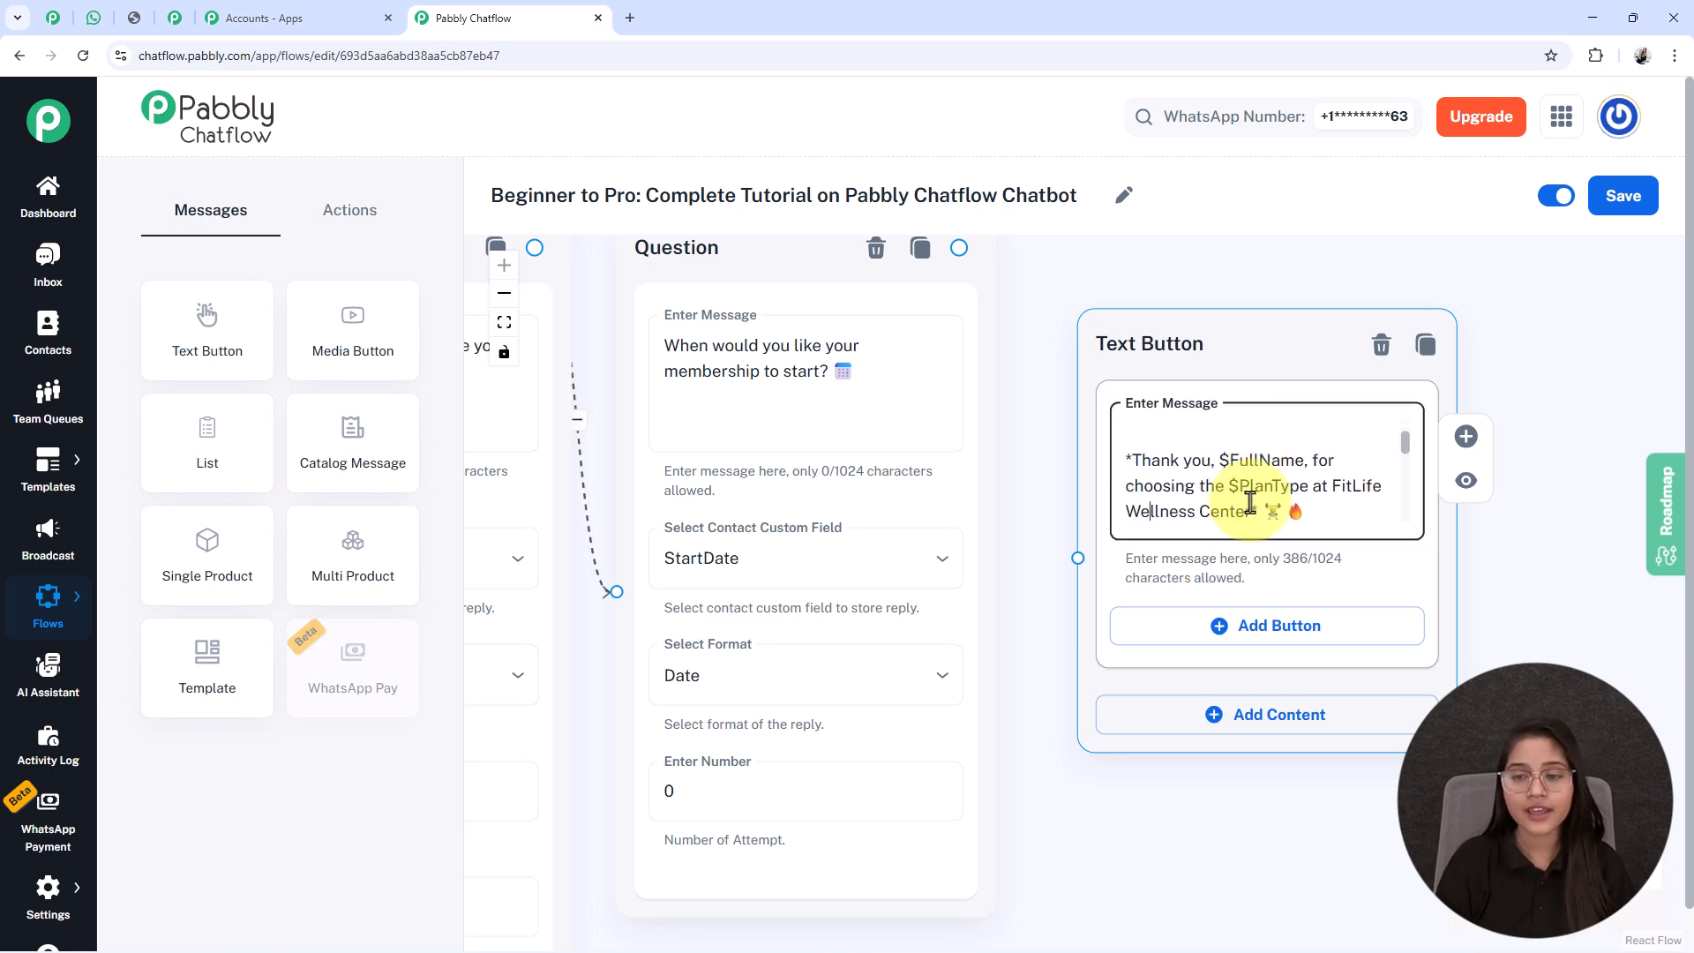
scroll(1251, 502, down, 3)
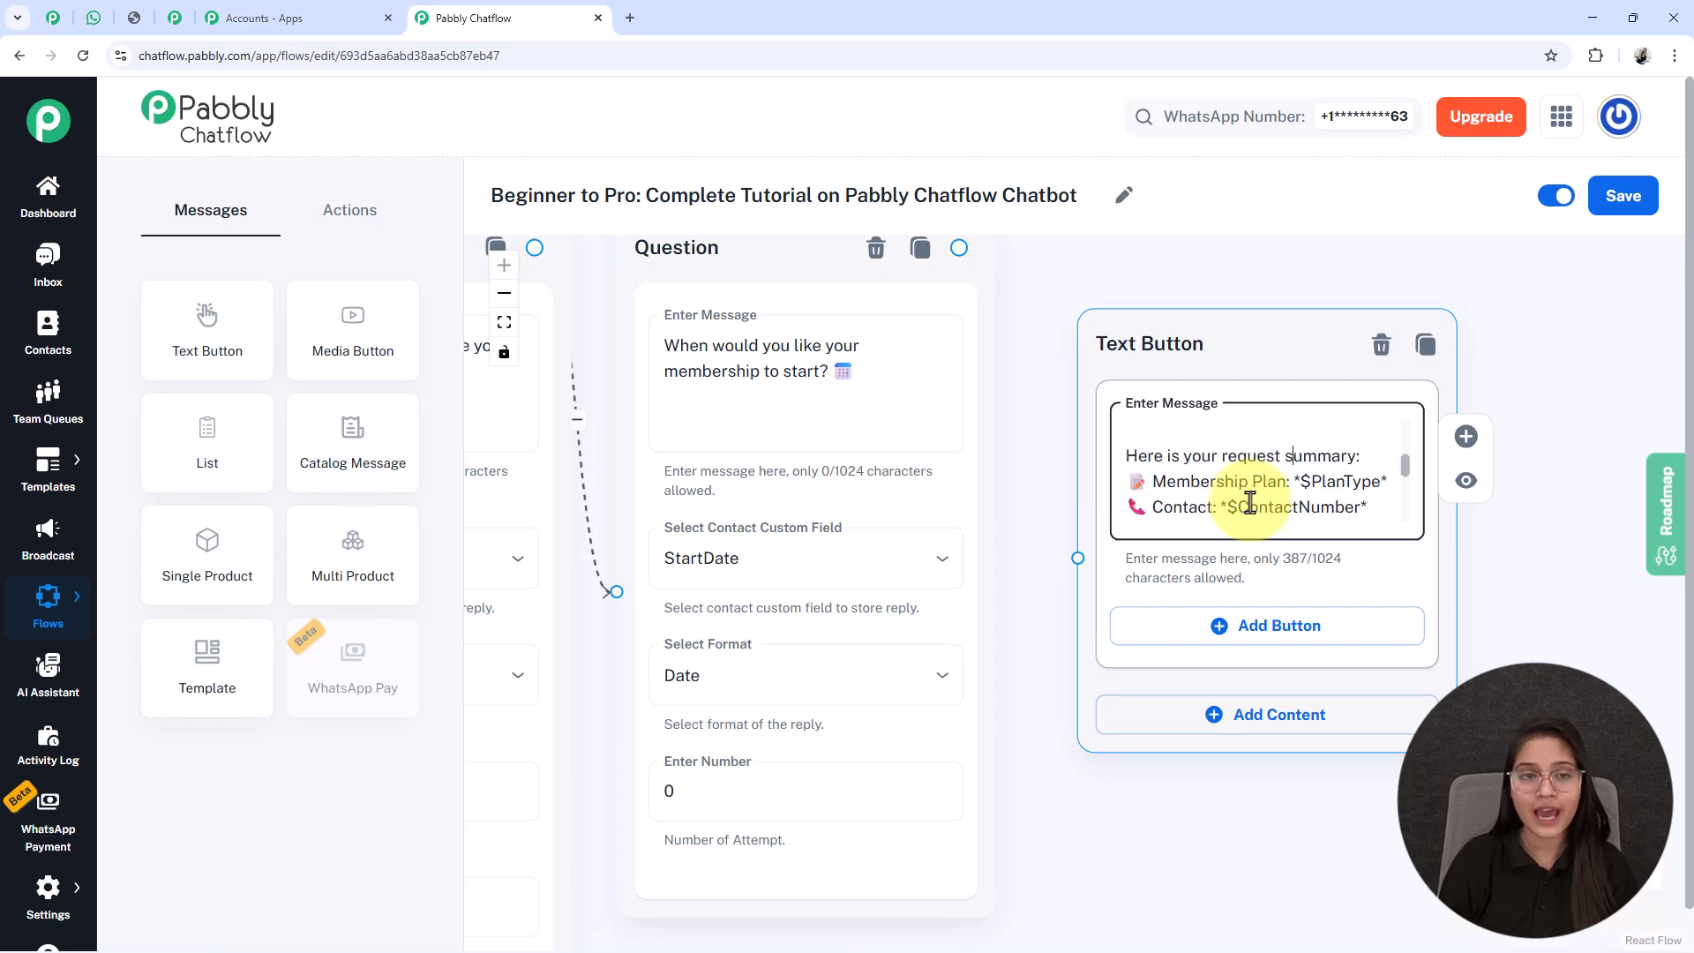
scroll(1251, 502, down, 1)
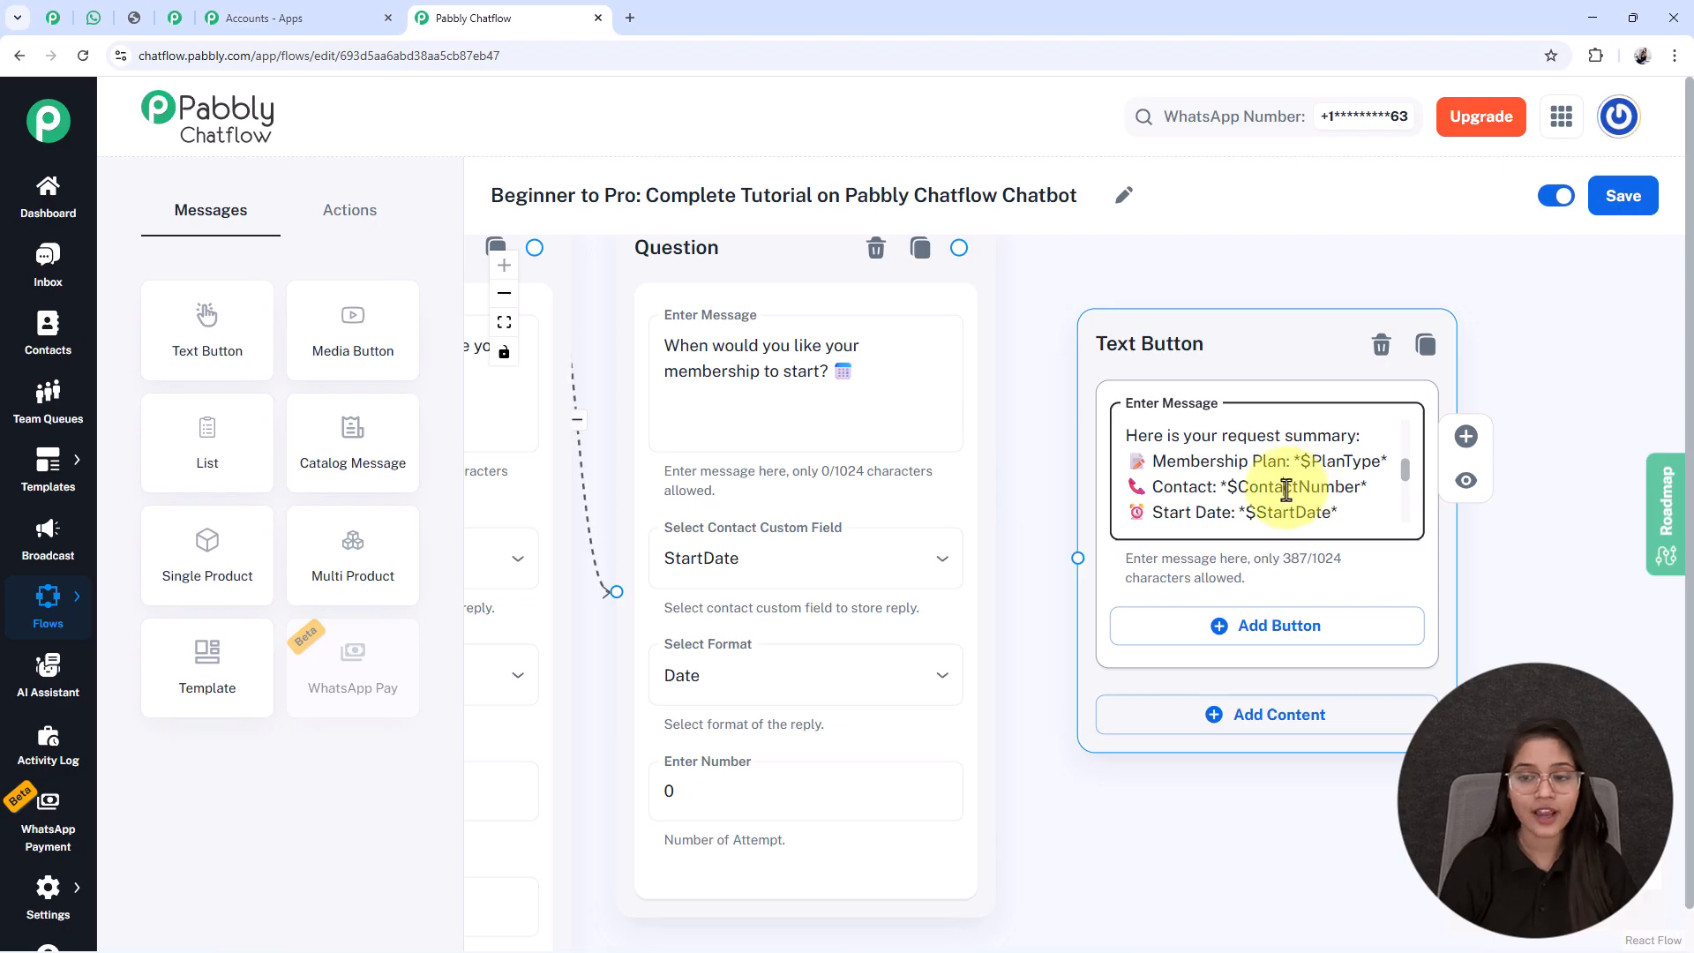
triple_click(1287, 491)
click(1255, 512)
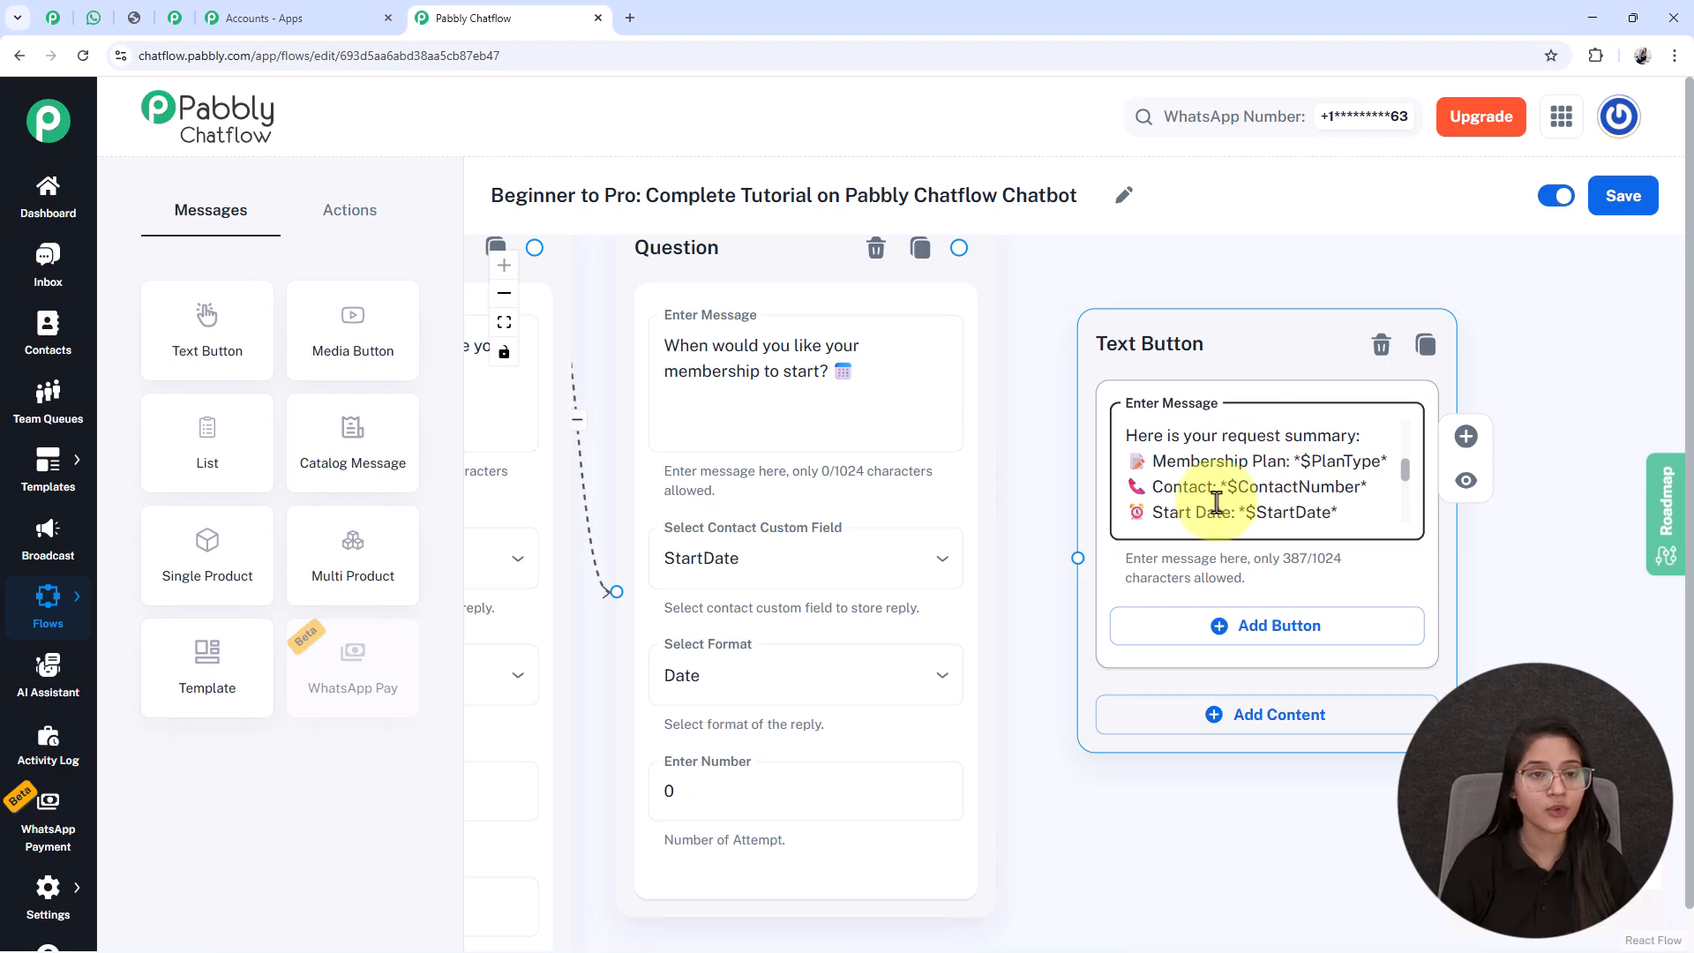
scroll(1215, 499, down, 1)
Connect the membership start date Question node to the confirmation Text Button node
scroll(1216, 502, down, 2)
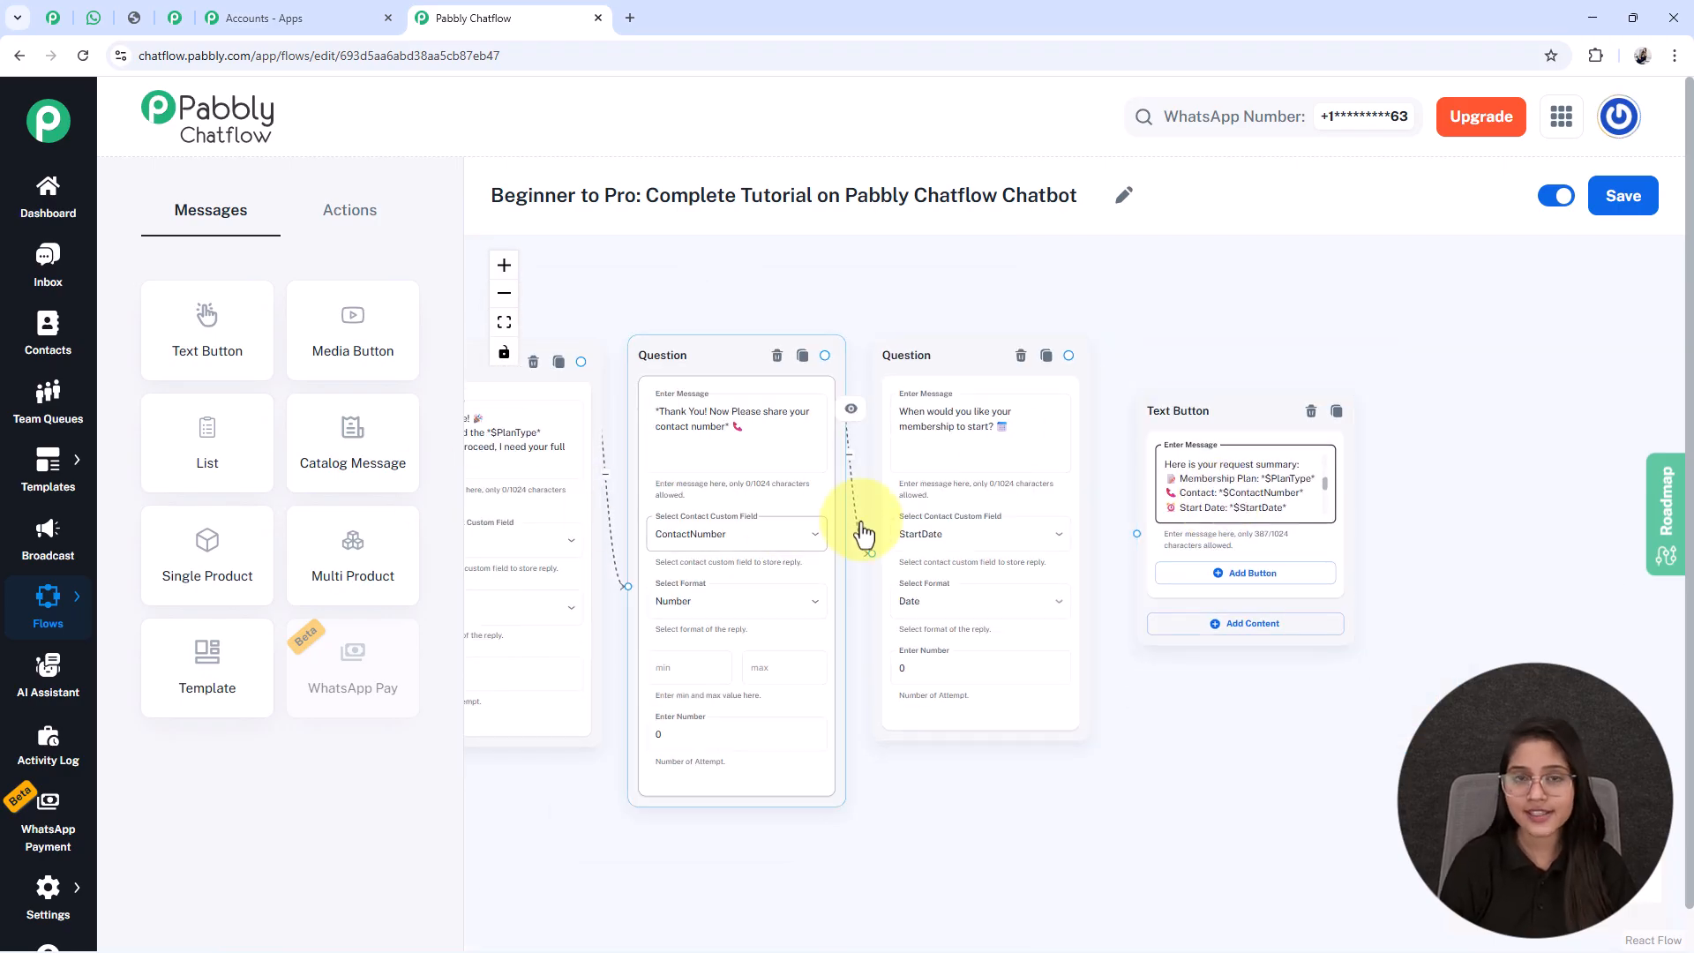
scroll(1237, 491, down, 2)
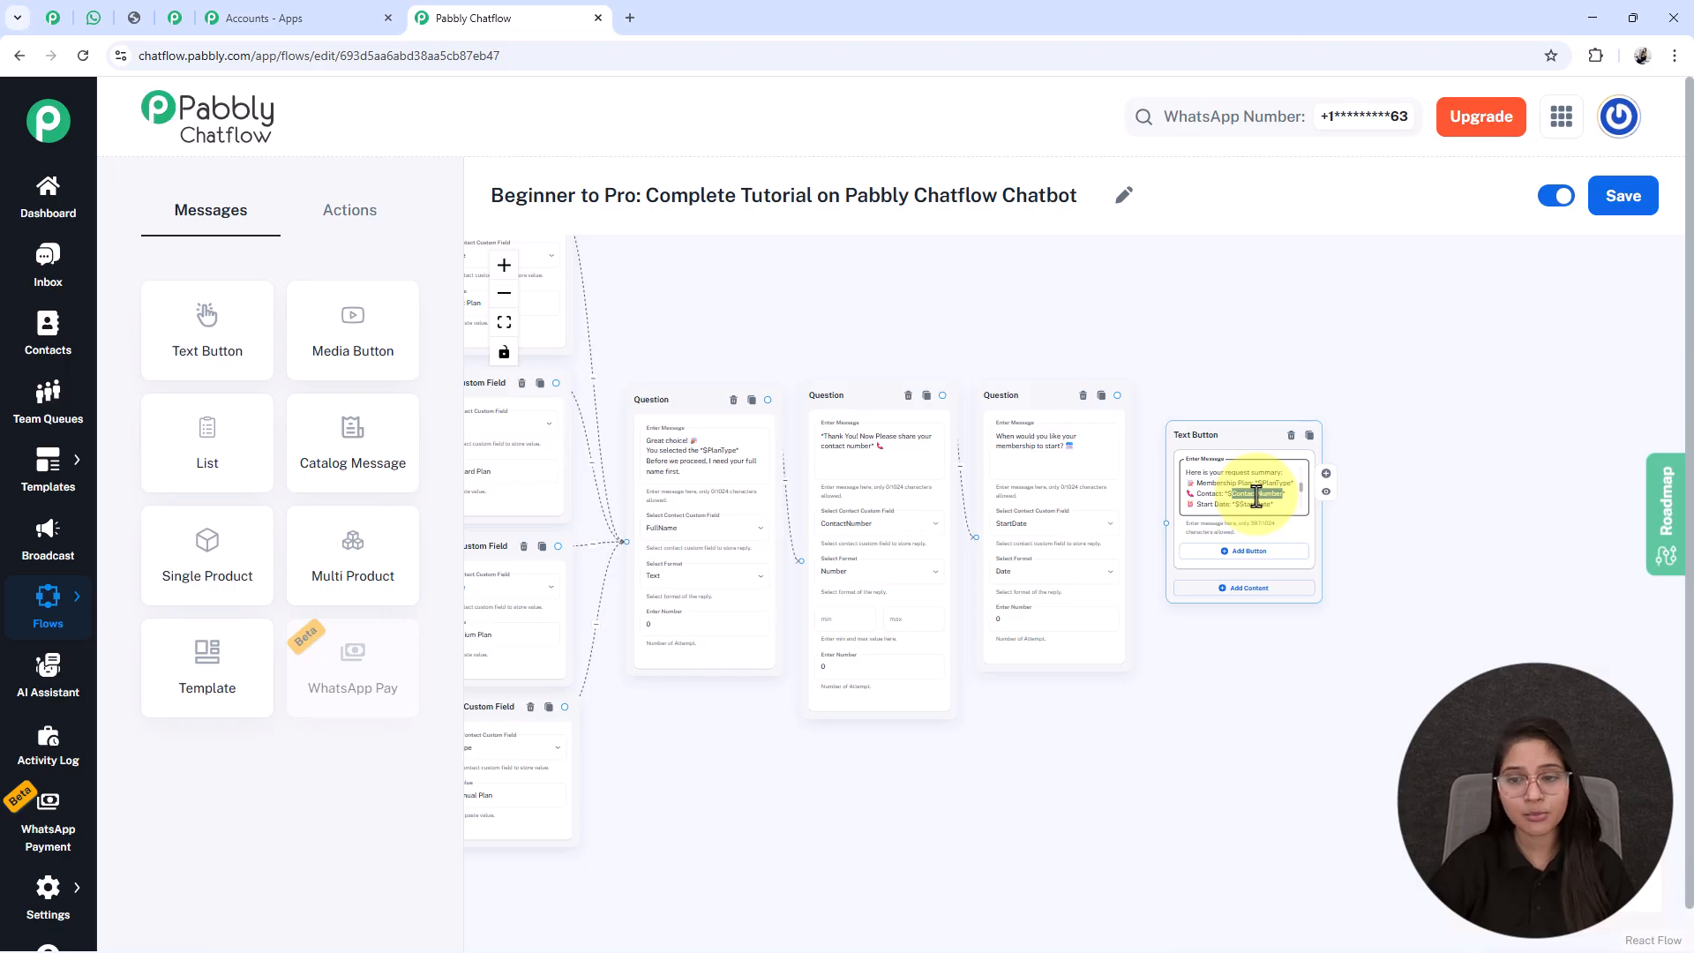
drag(1117, 396, 1170, 510)
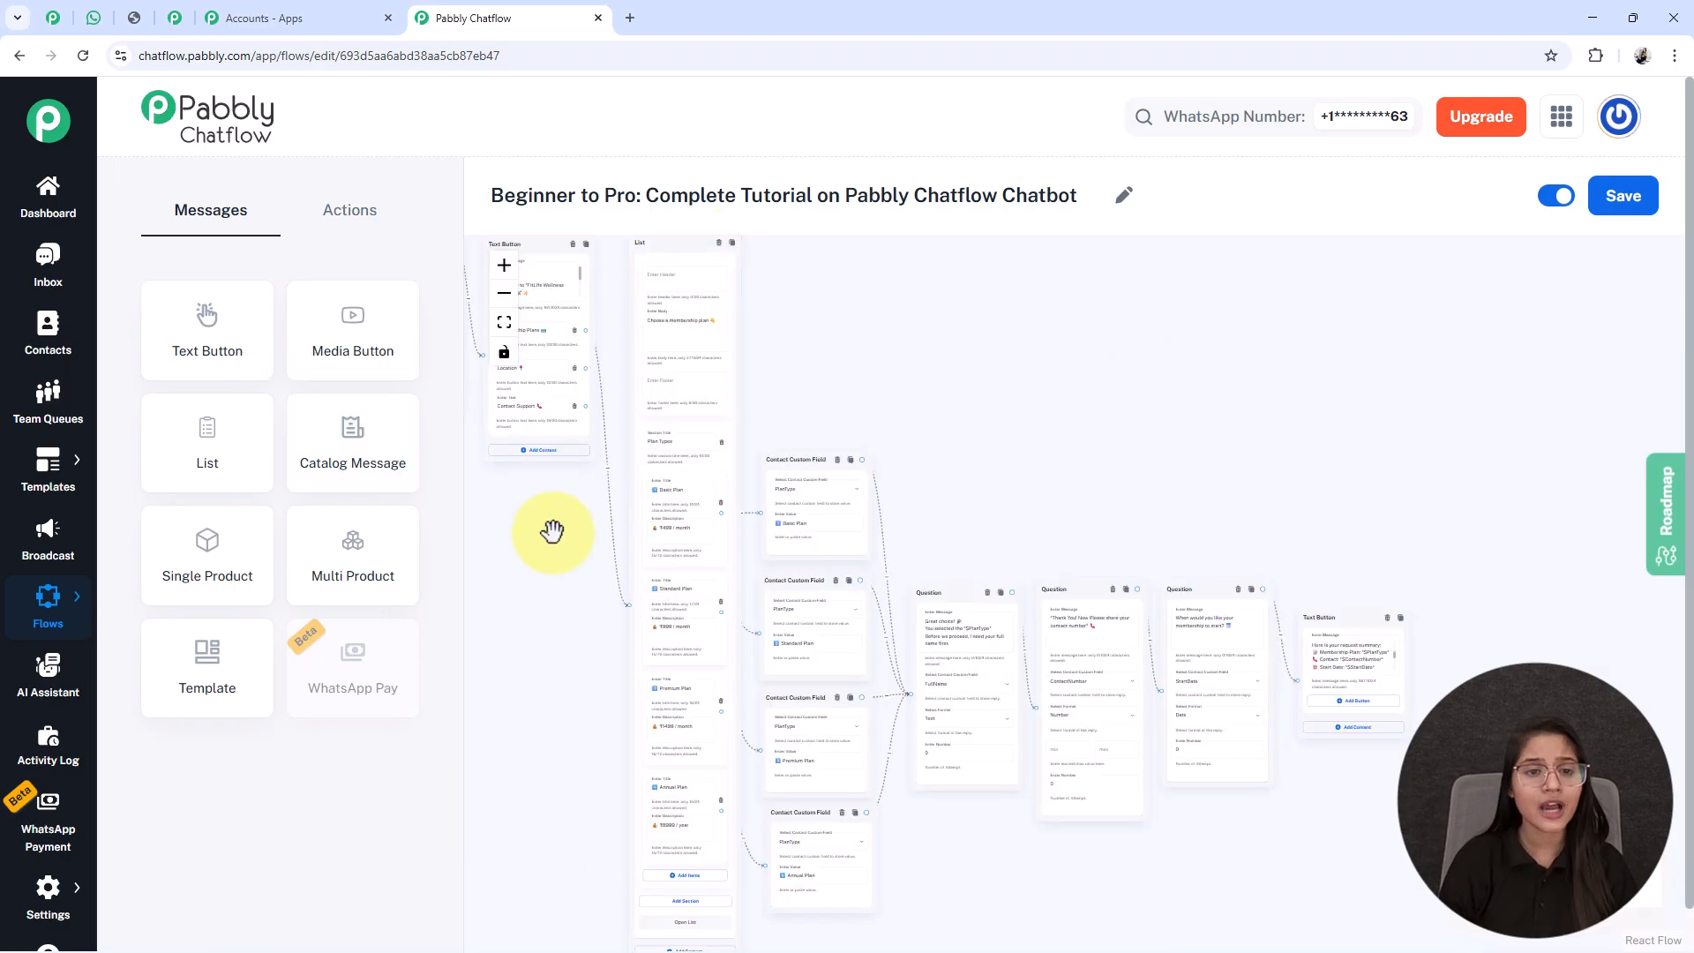
Add a Text Button node connected to the Location button of the welcome message, placed beyond the plan List node
scroll(547, 533, up, 1)
drag(565, 559, 724, 762)
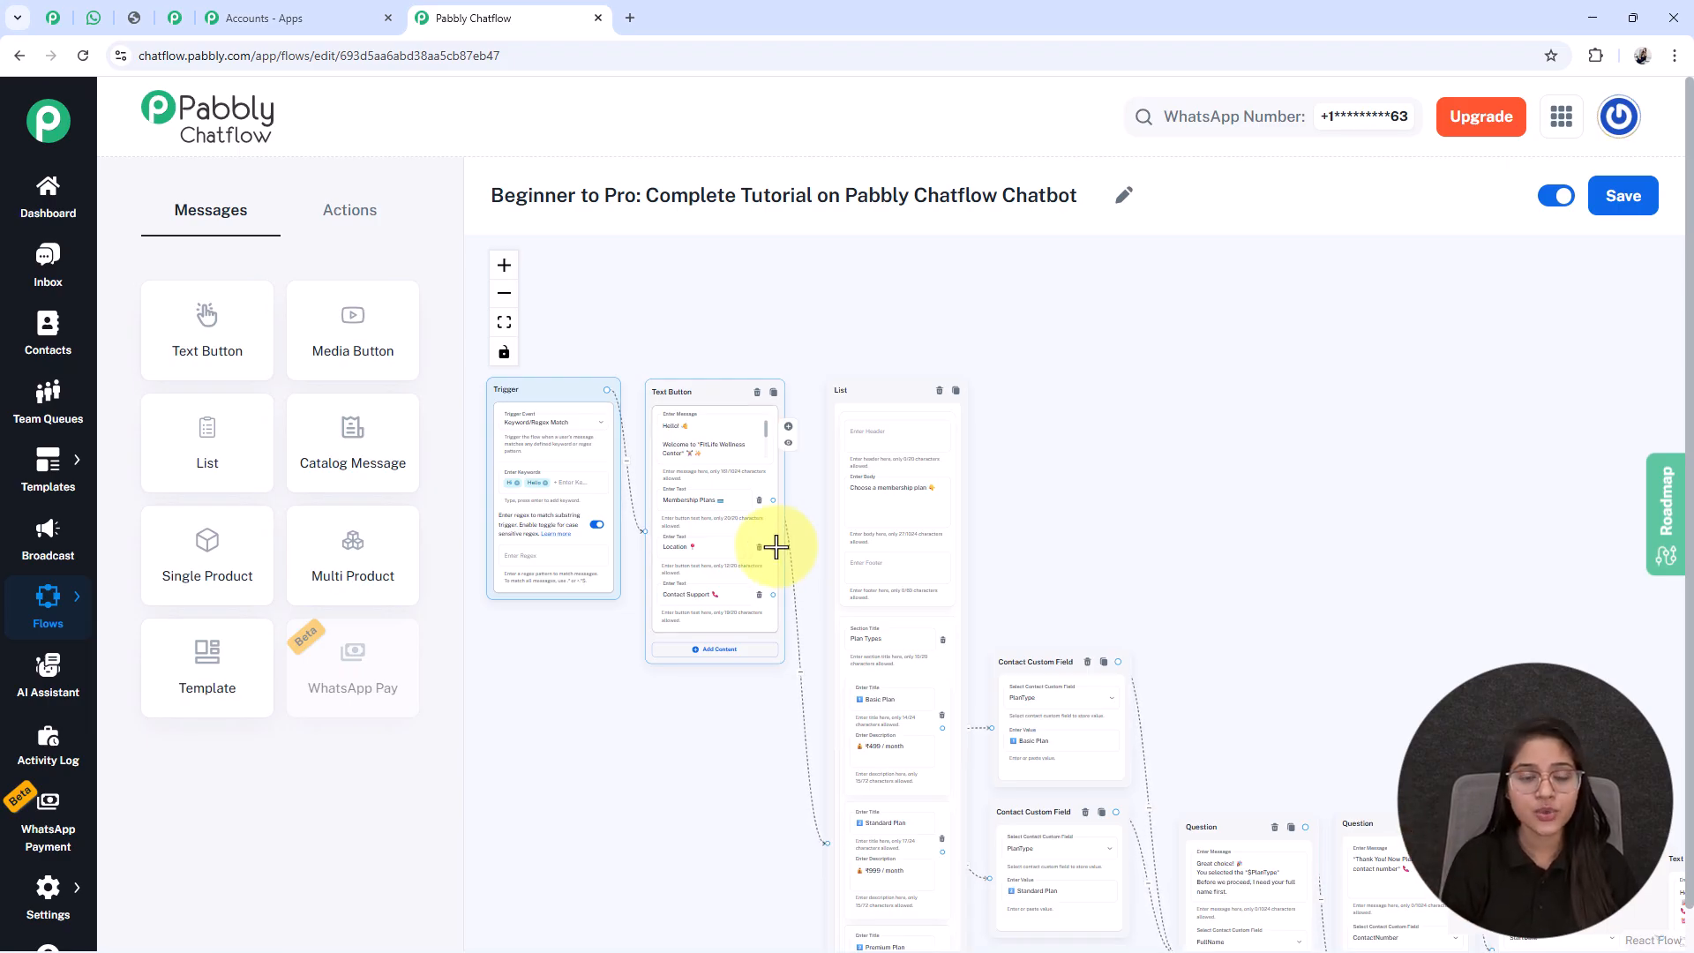
drag(774, 548, 1211, 481)
click(1202, 500)
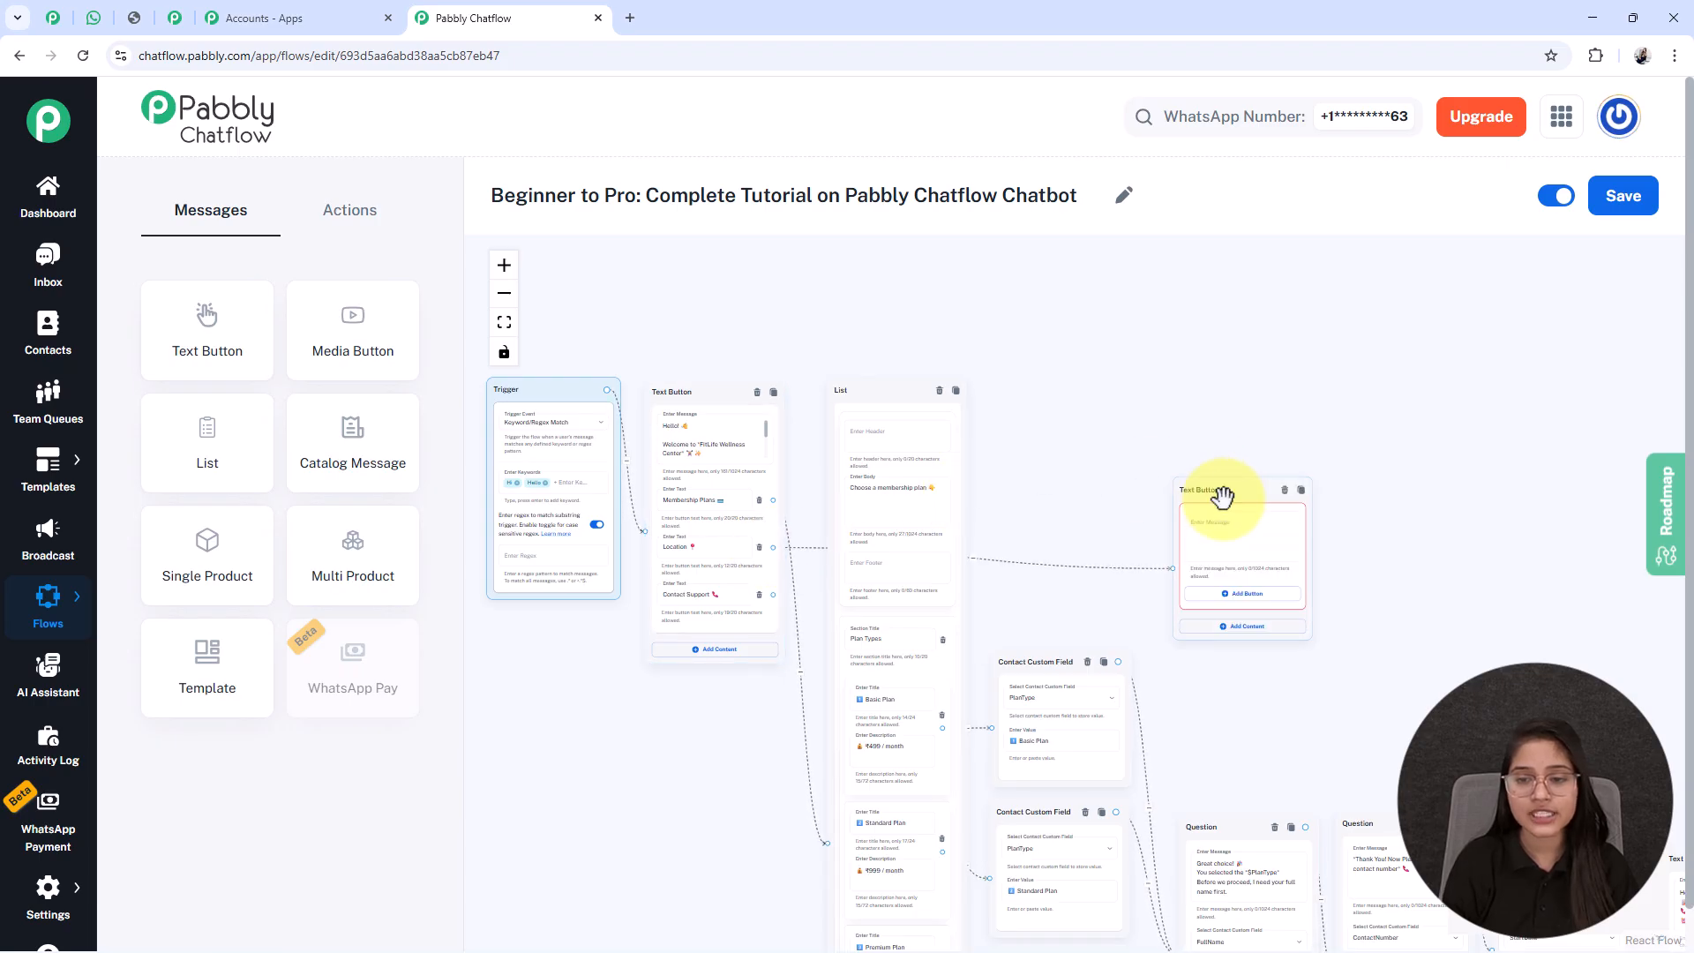
Fill the Location Text Button node's message, with operating hours Monday – Saturday 6:00 AM to 10:00 PM and Sunday 7:00 AM to 5:00 PM
drag(1364, 679, 1078, 522)
scroll(1077, 521, up, 5)
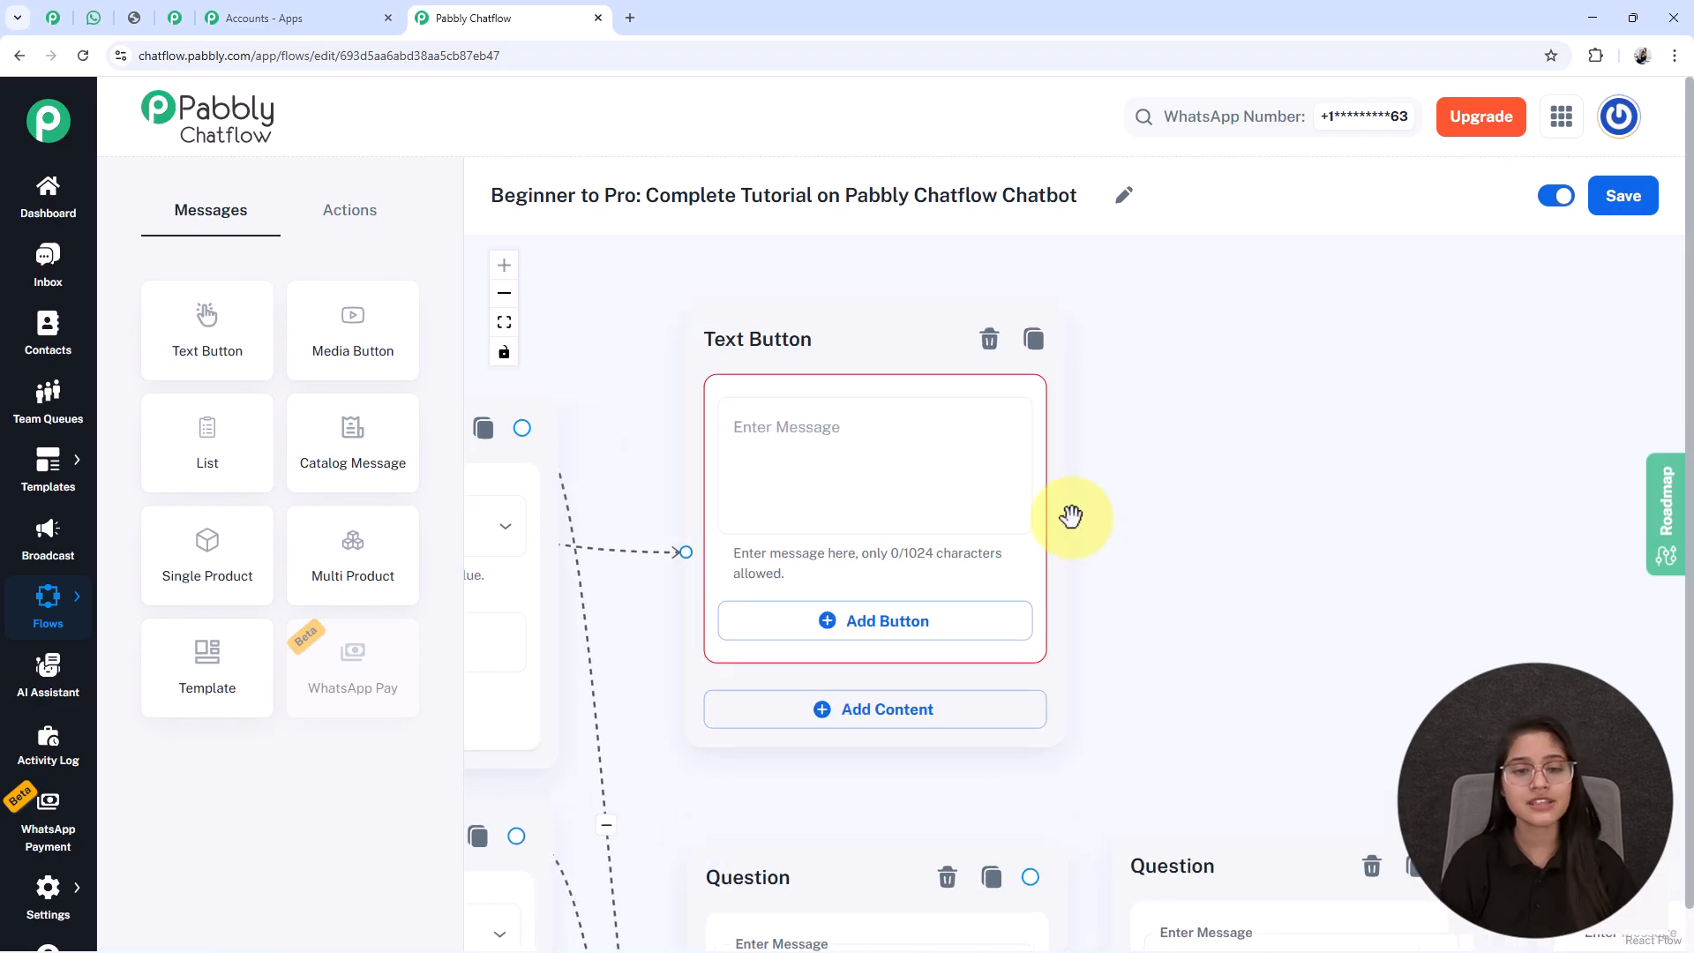
click(938, 552)
click(953, 432)
text(🕒 Operating Hours: Monday - Saturday: 8:00 AM to 10:00 PM Sunday: 7:00 AM to 5:00 PM)
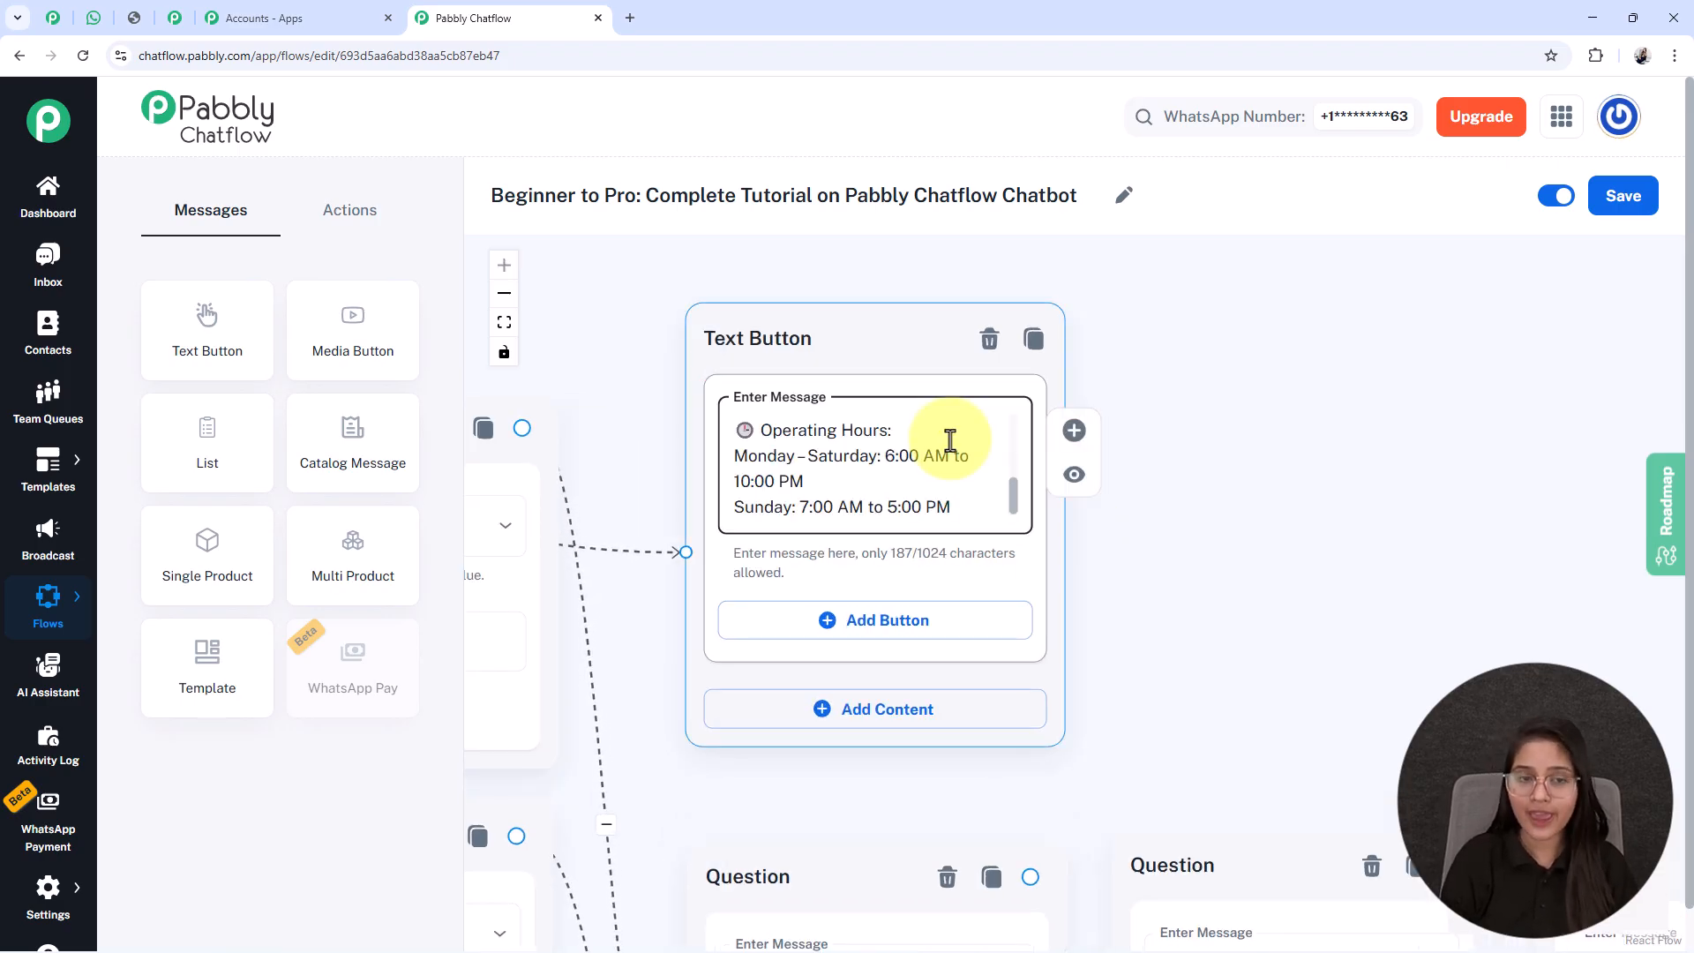
Add a Text Button node connected to the welcome message's Contact Support button, placed below the welcome message node
click(504, 322)
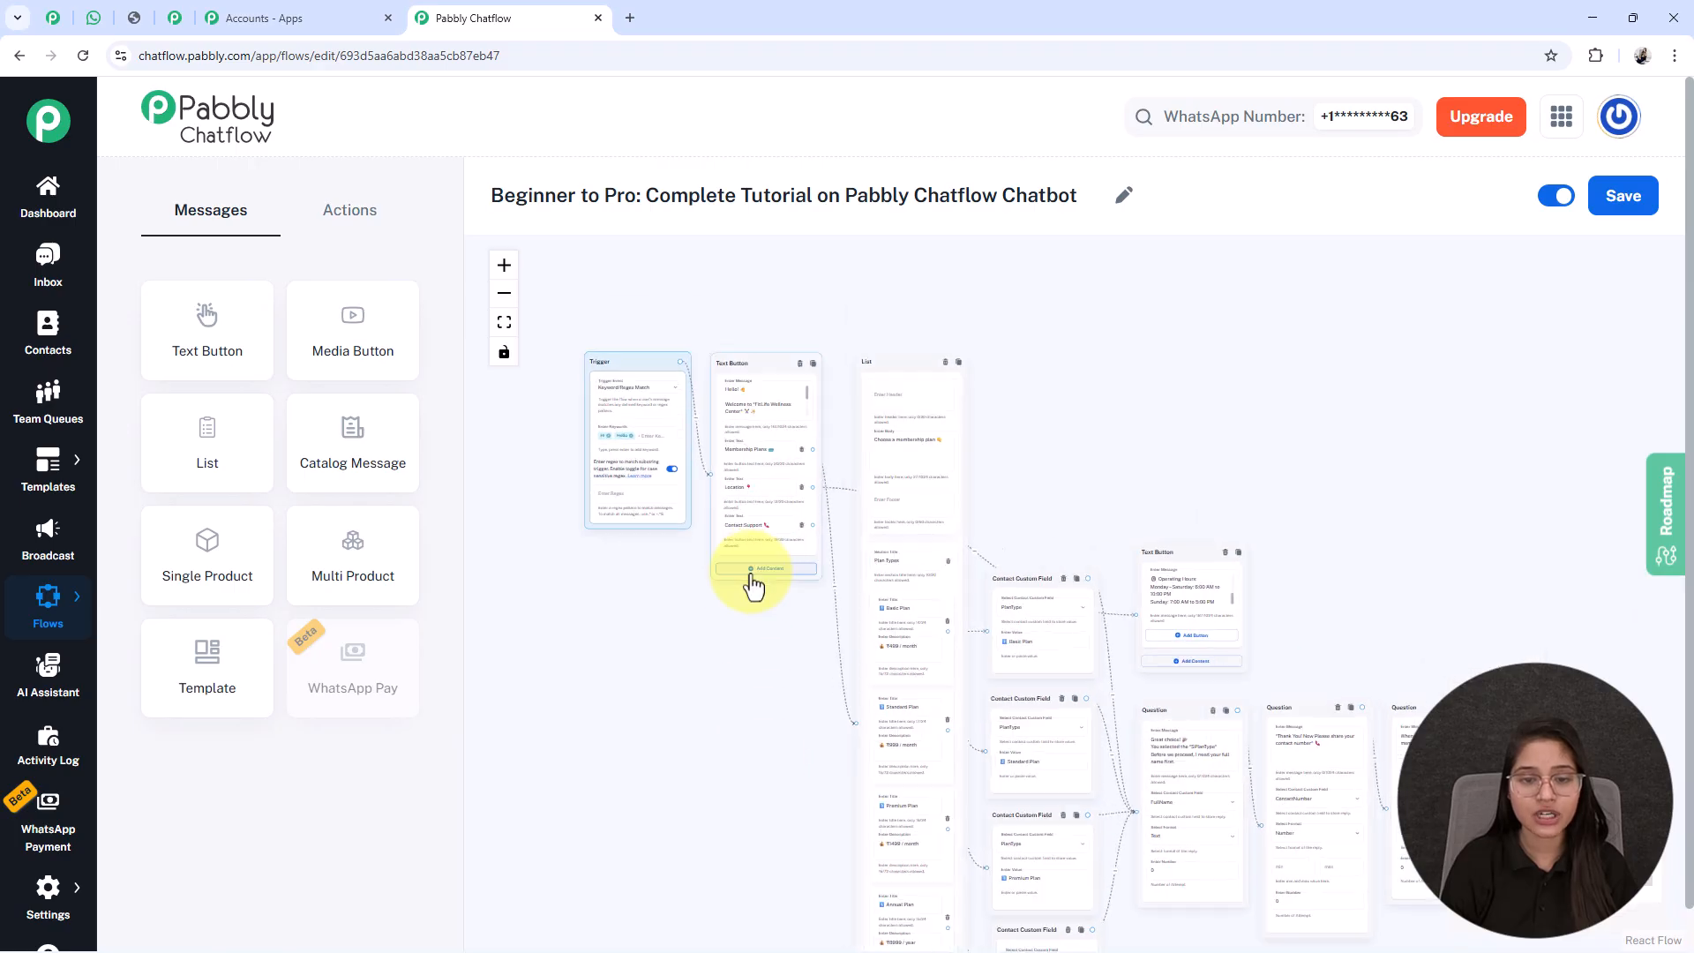
scroll(721, 455, up, 4)
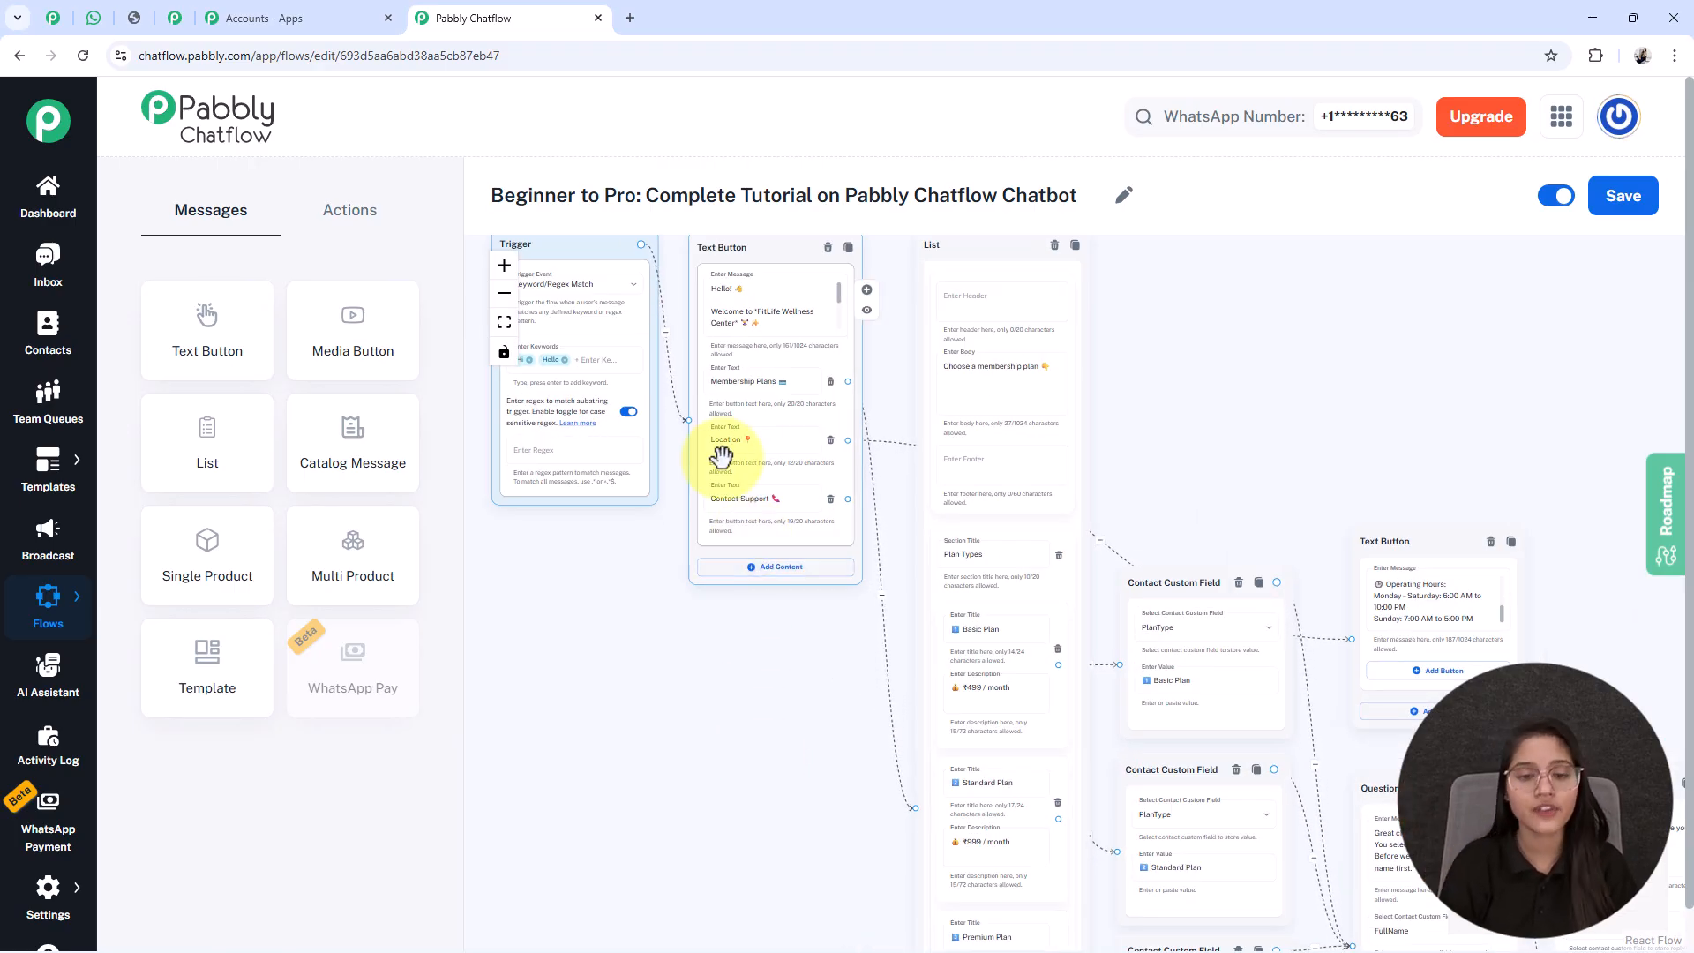
click(887, 530)
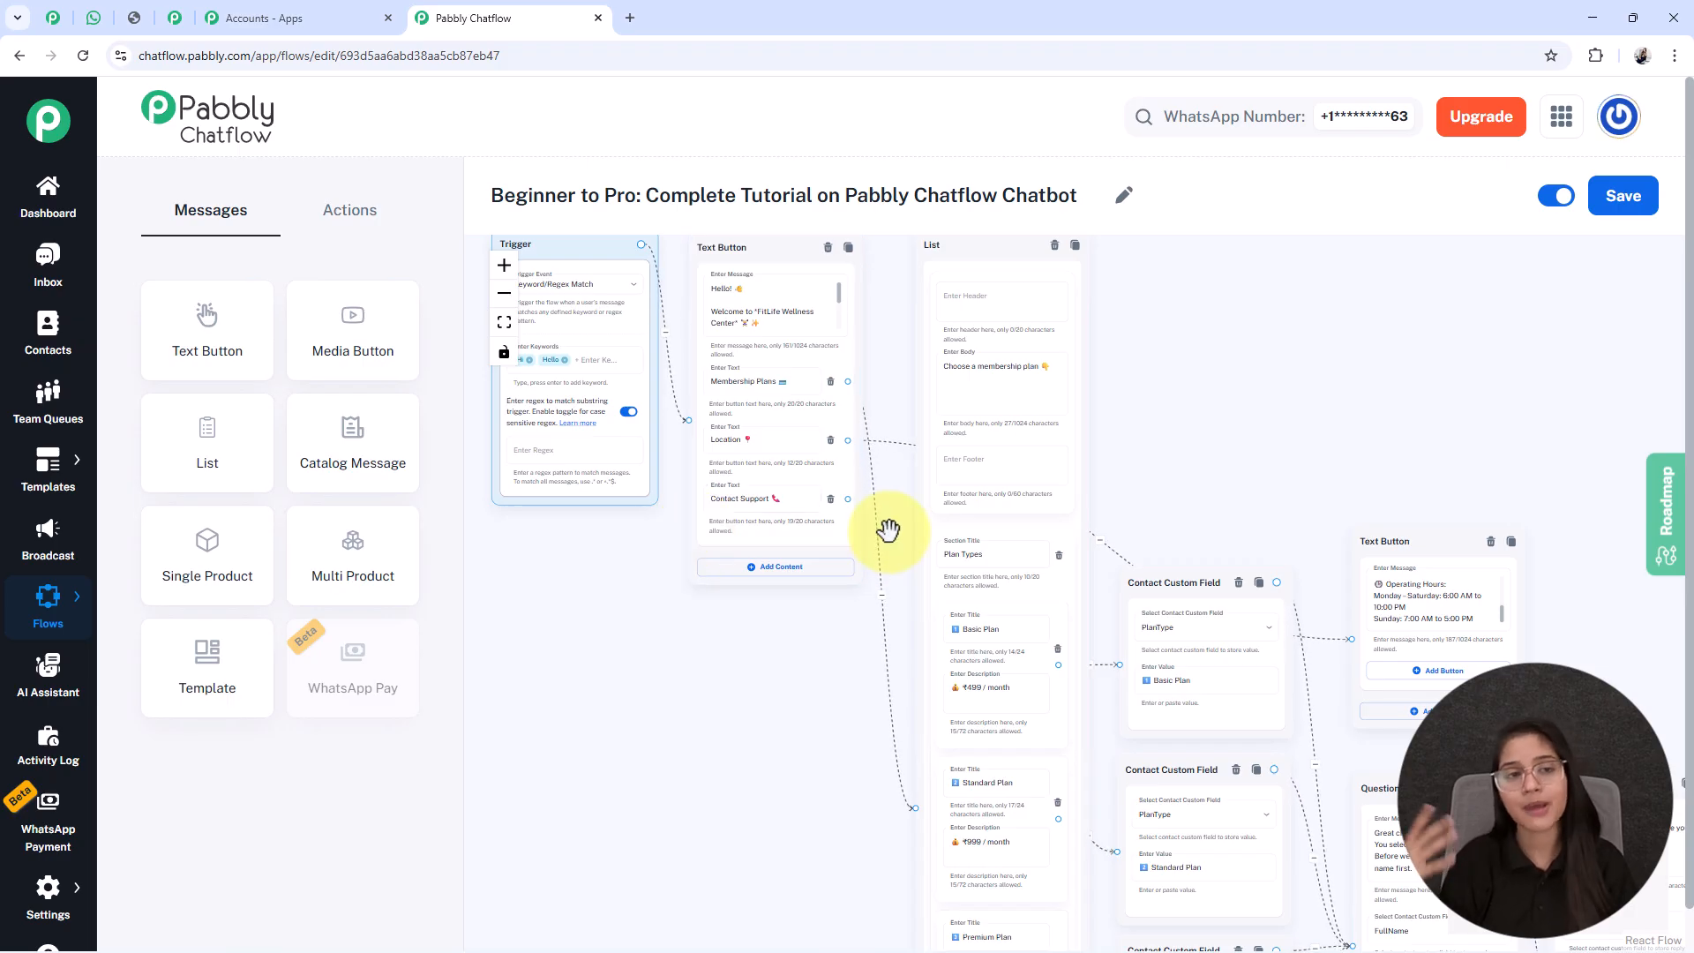
click(847, 505)
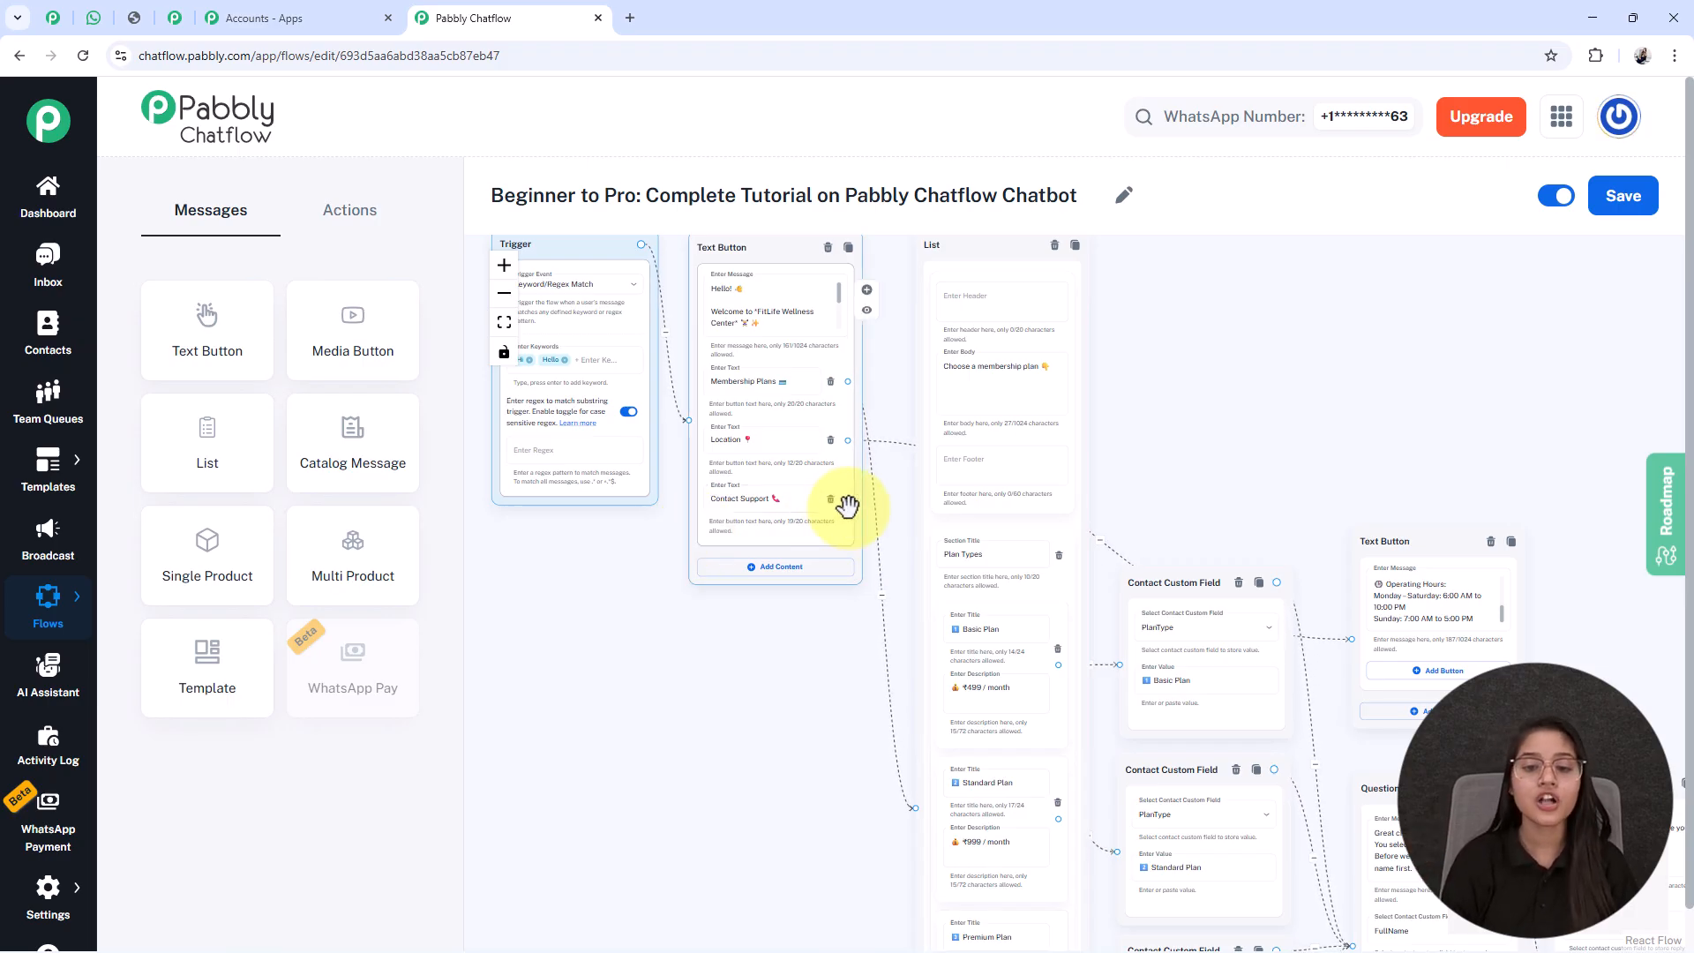
drag(848, 499, 703, 653)
click(665, 785)
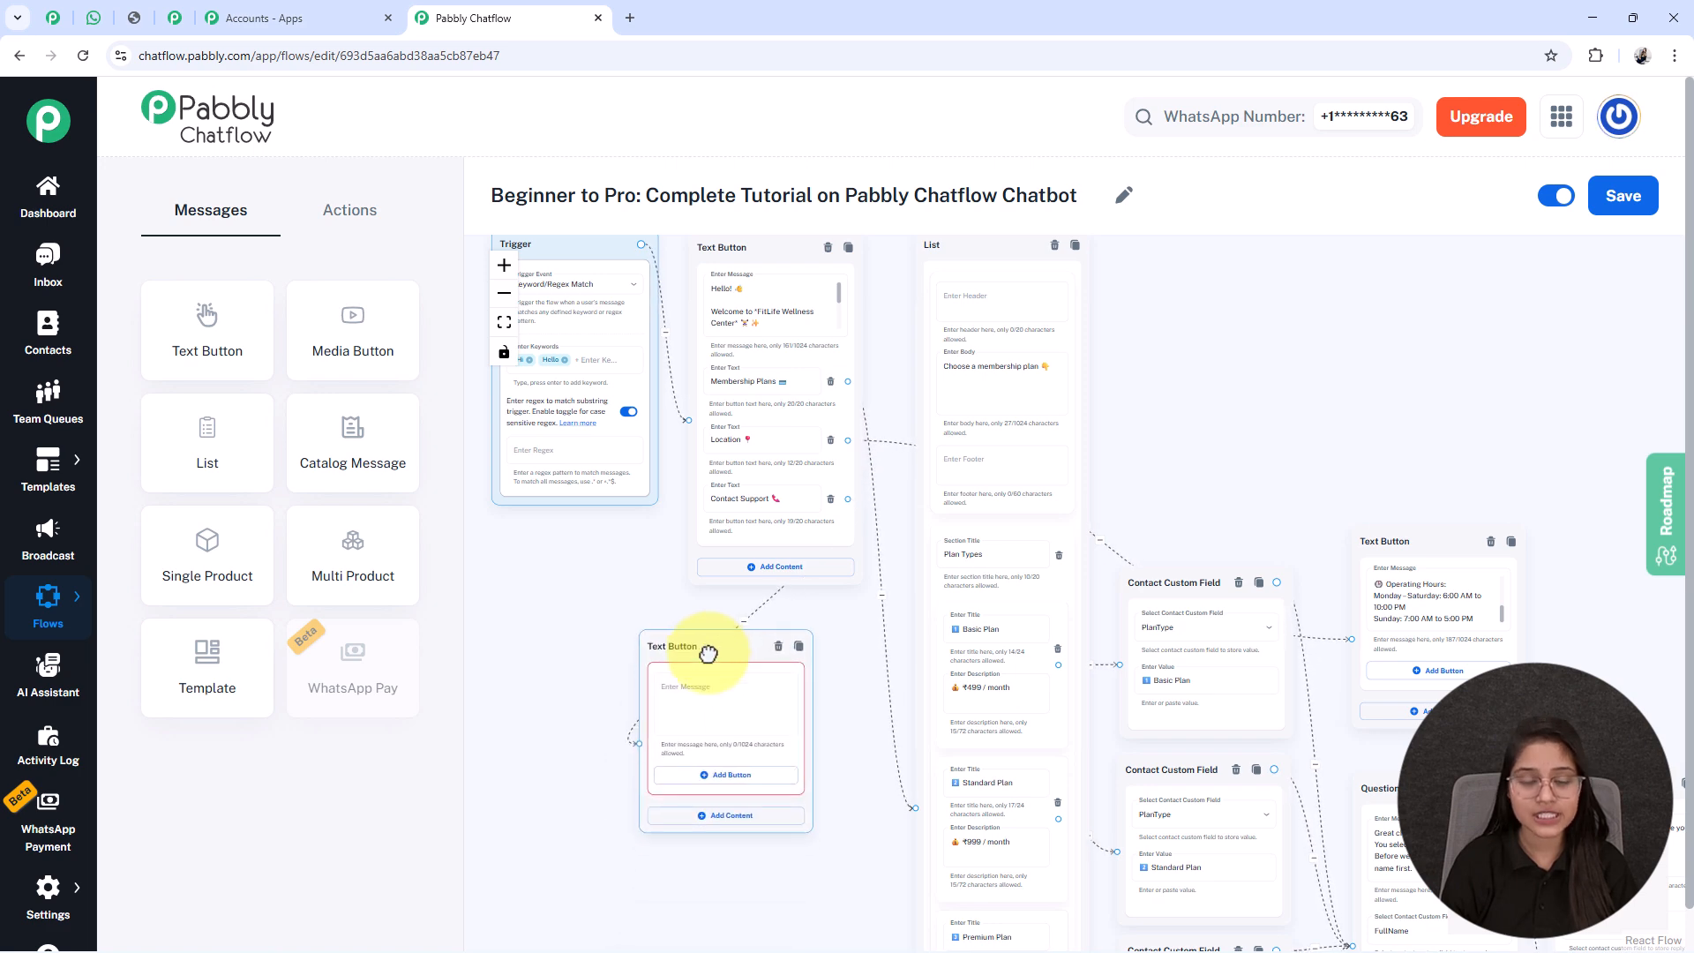
Paste the "You can reach us at:" message with the support phone number and e-mail into the Contact Support Text Button node
scroll(709, 650, up, 2)
scroll(709, 651, up, 4)
drag(1084, 749, 1177, 426)
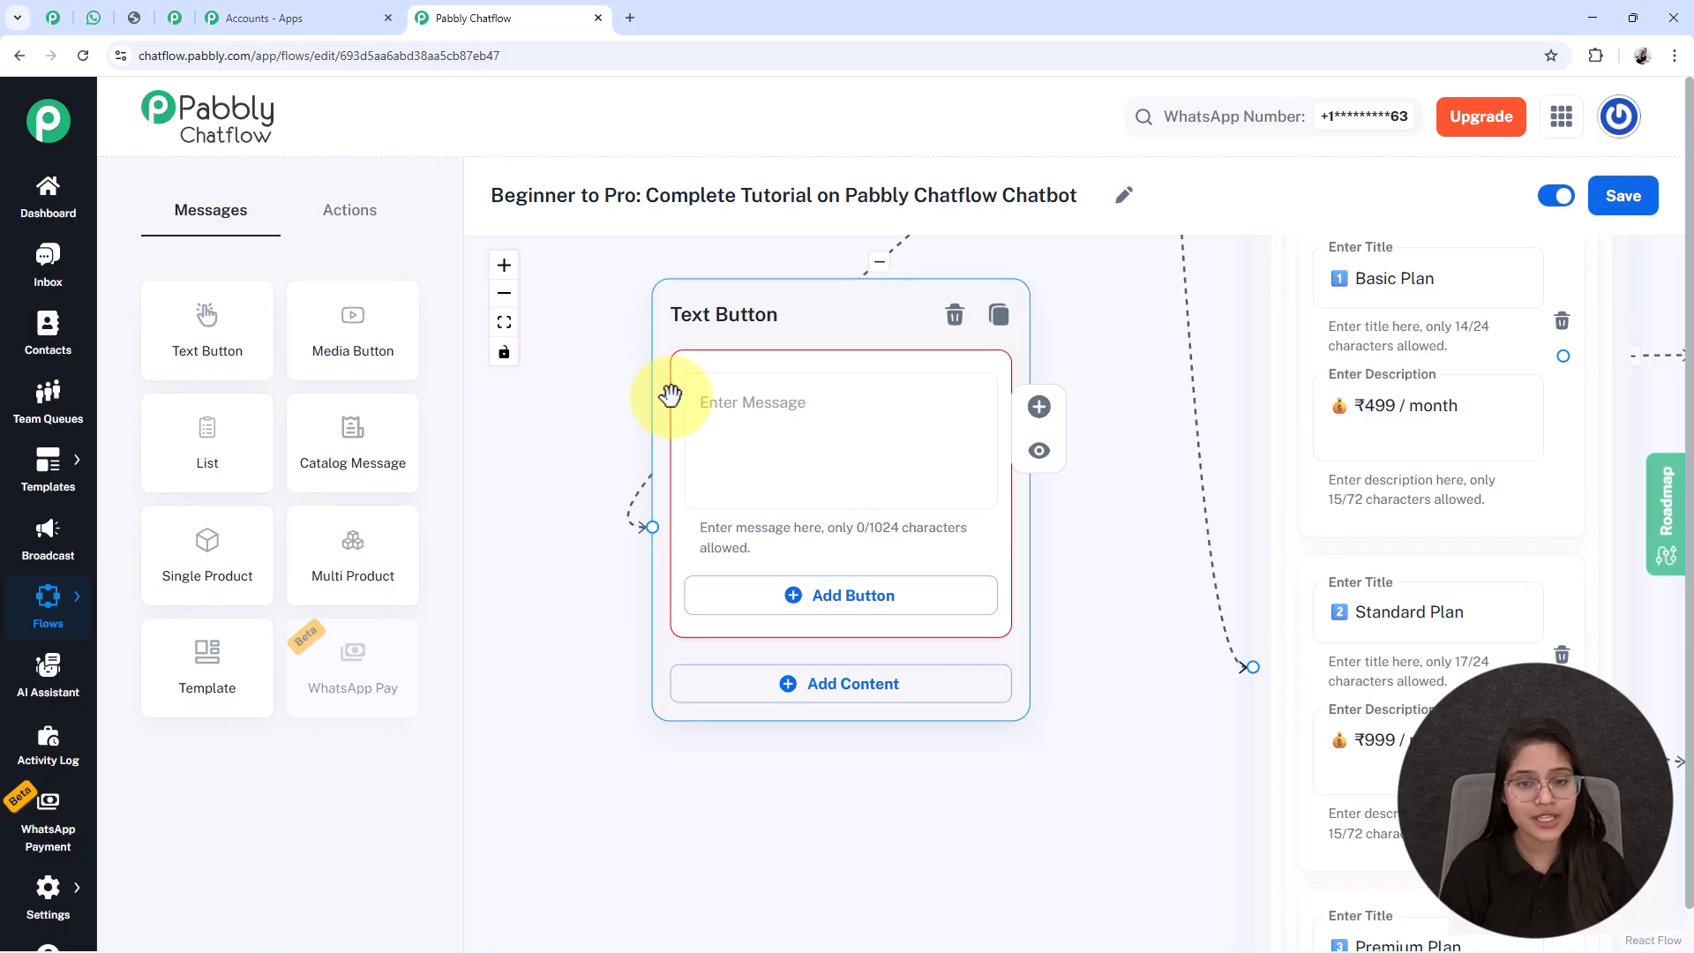
click(764, 446)
key(ctrl+v)
scroll(764, 446, down, 3)
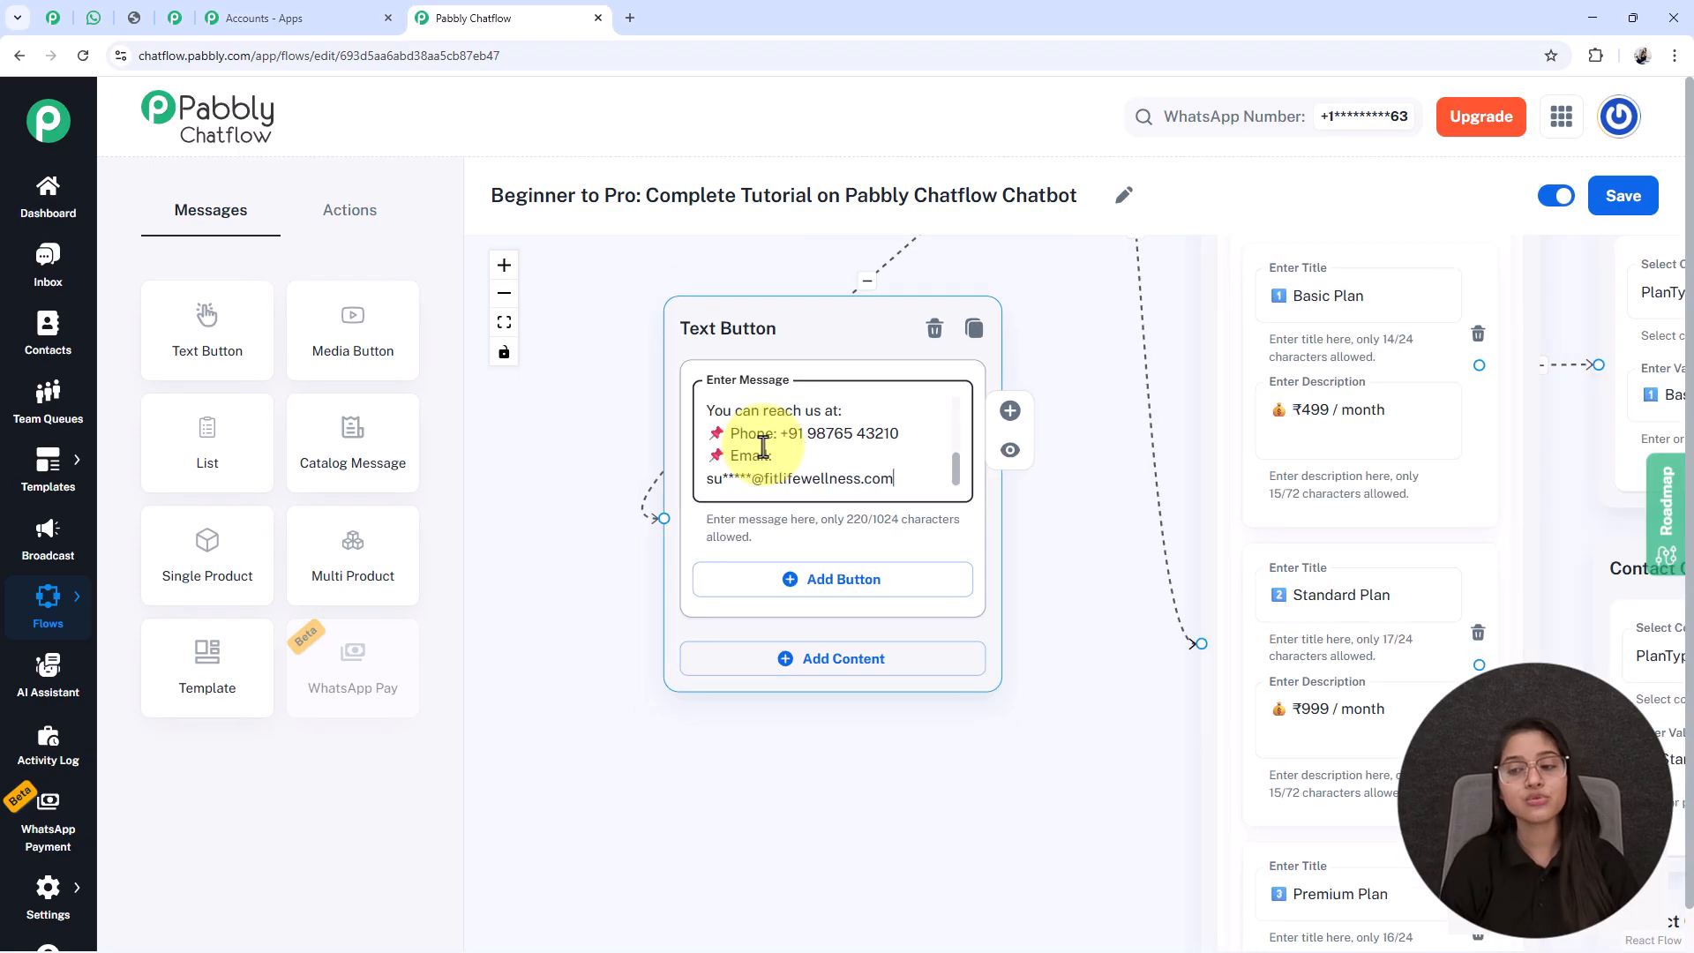
Look over the whole gym membership flow and save it
scroll(765, 447, down, 3)
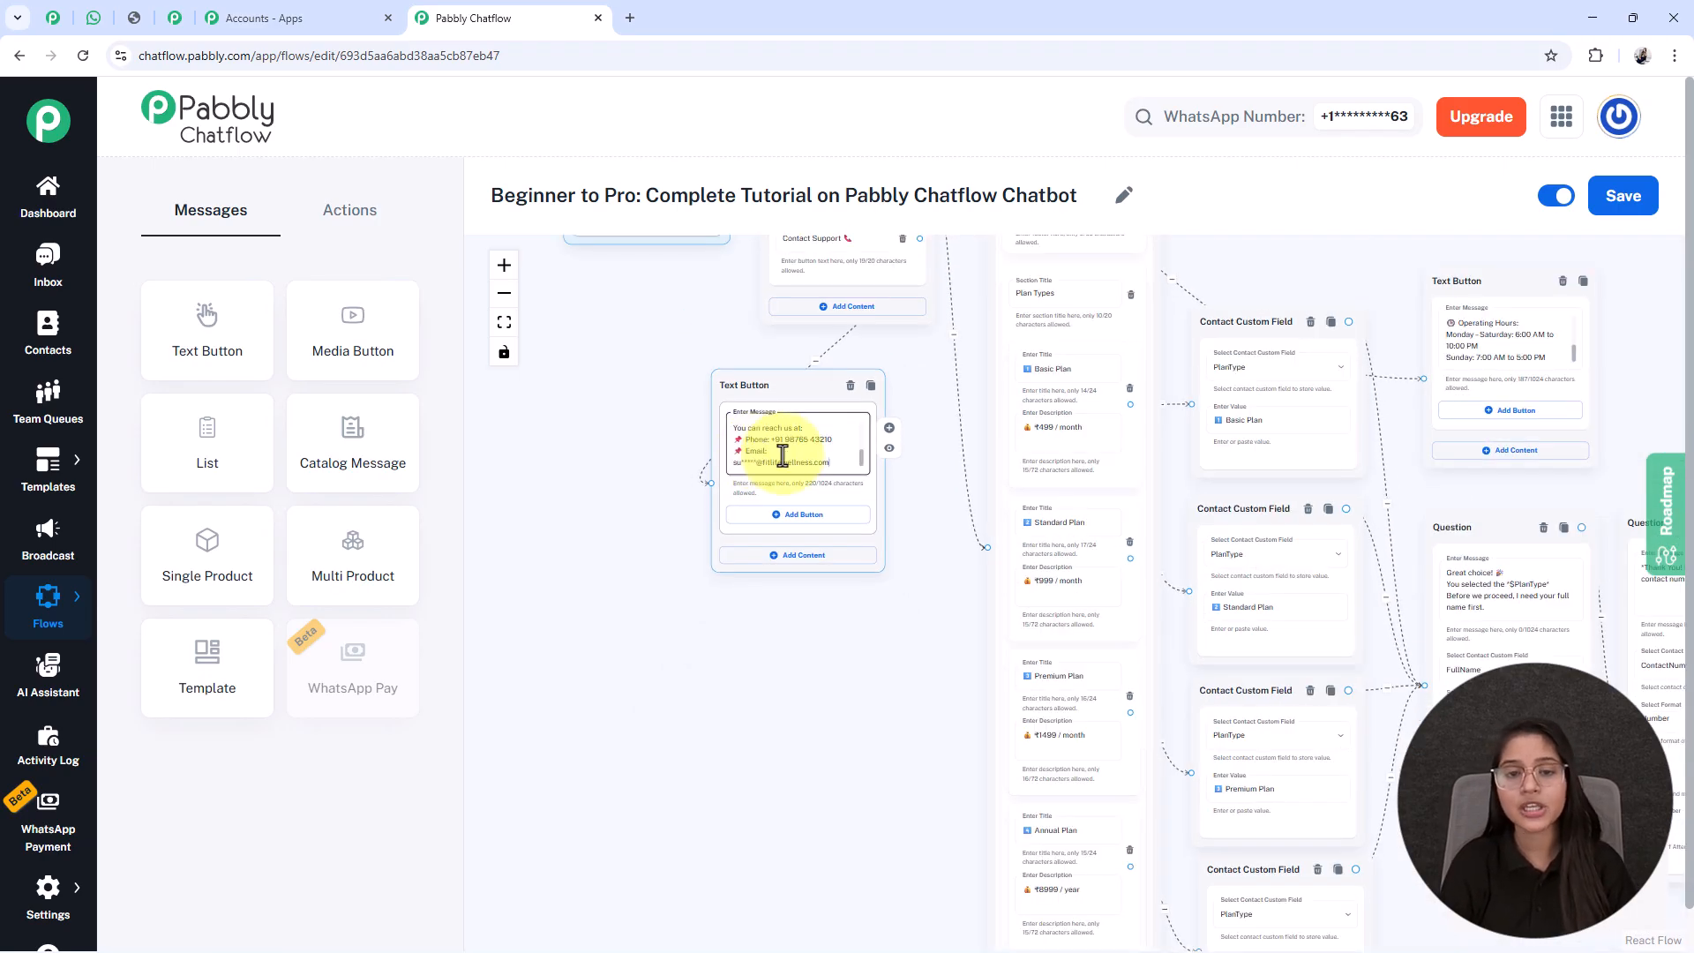
click(504, 322)
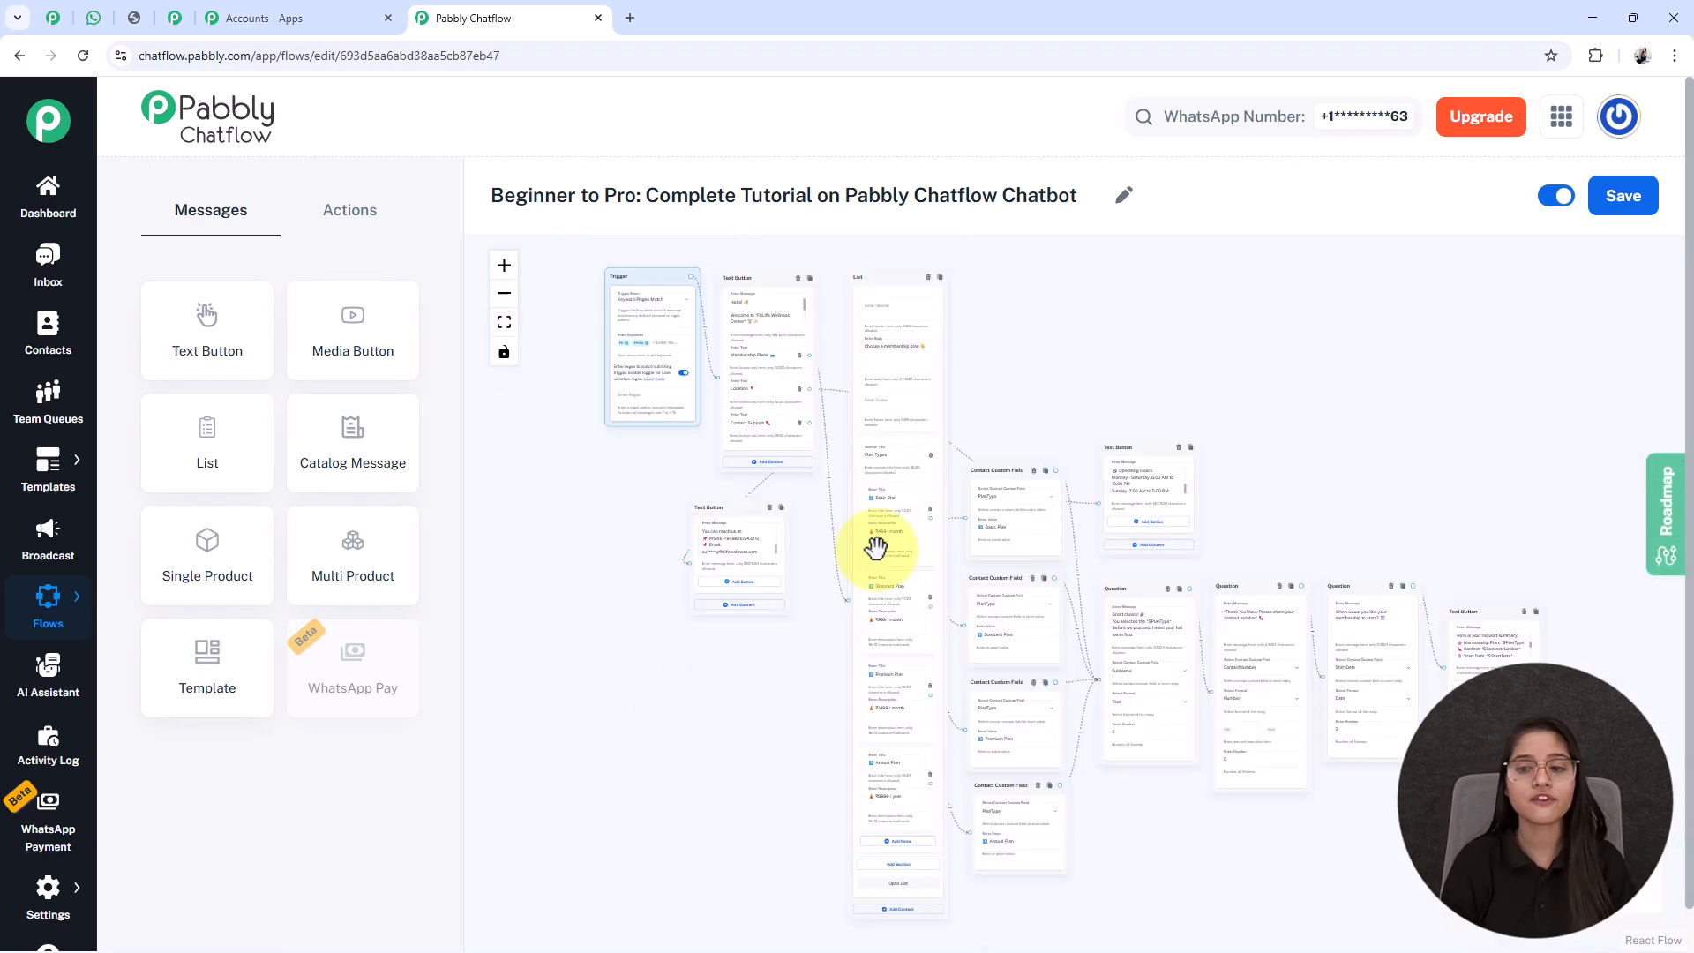
drag(856, 732, 810, 698)
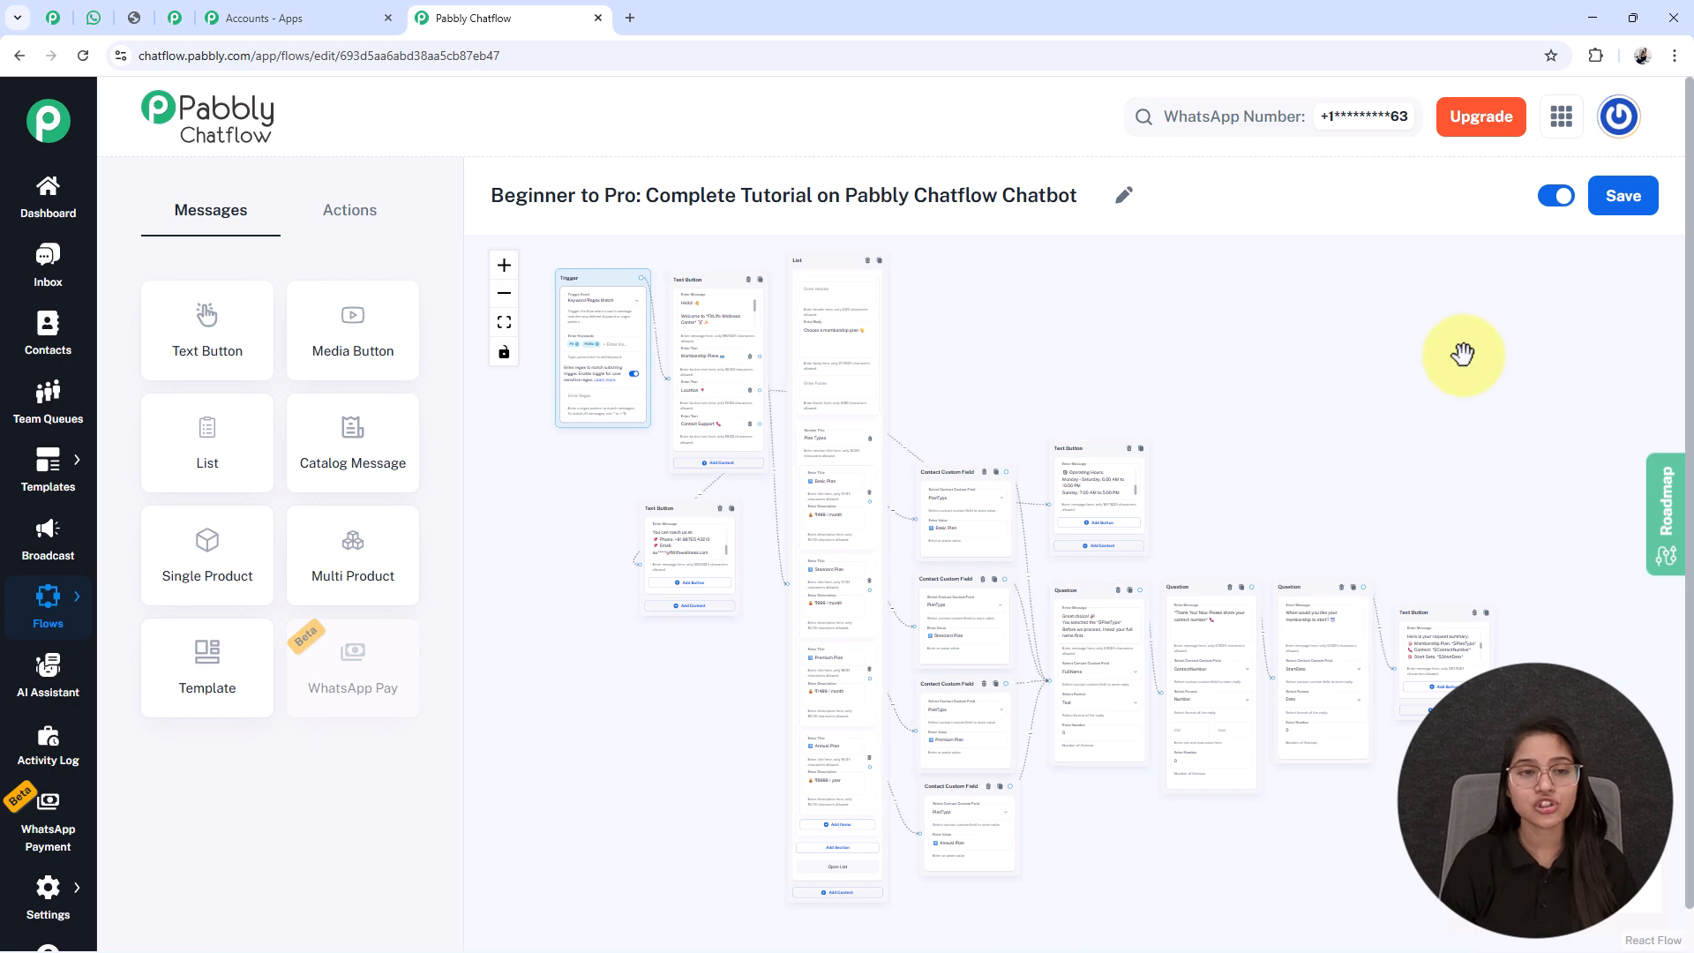
click(1622, 210)
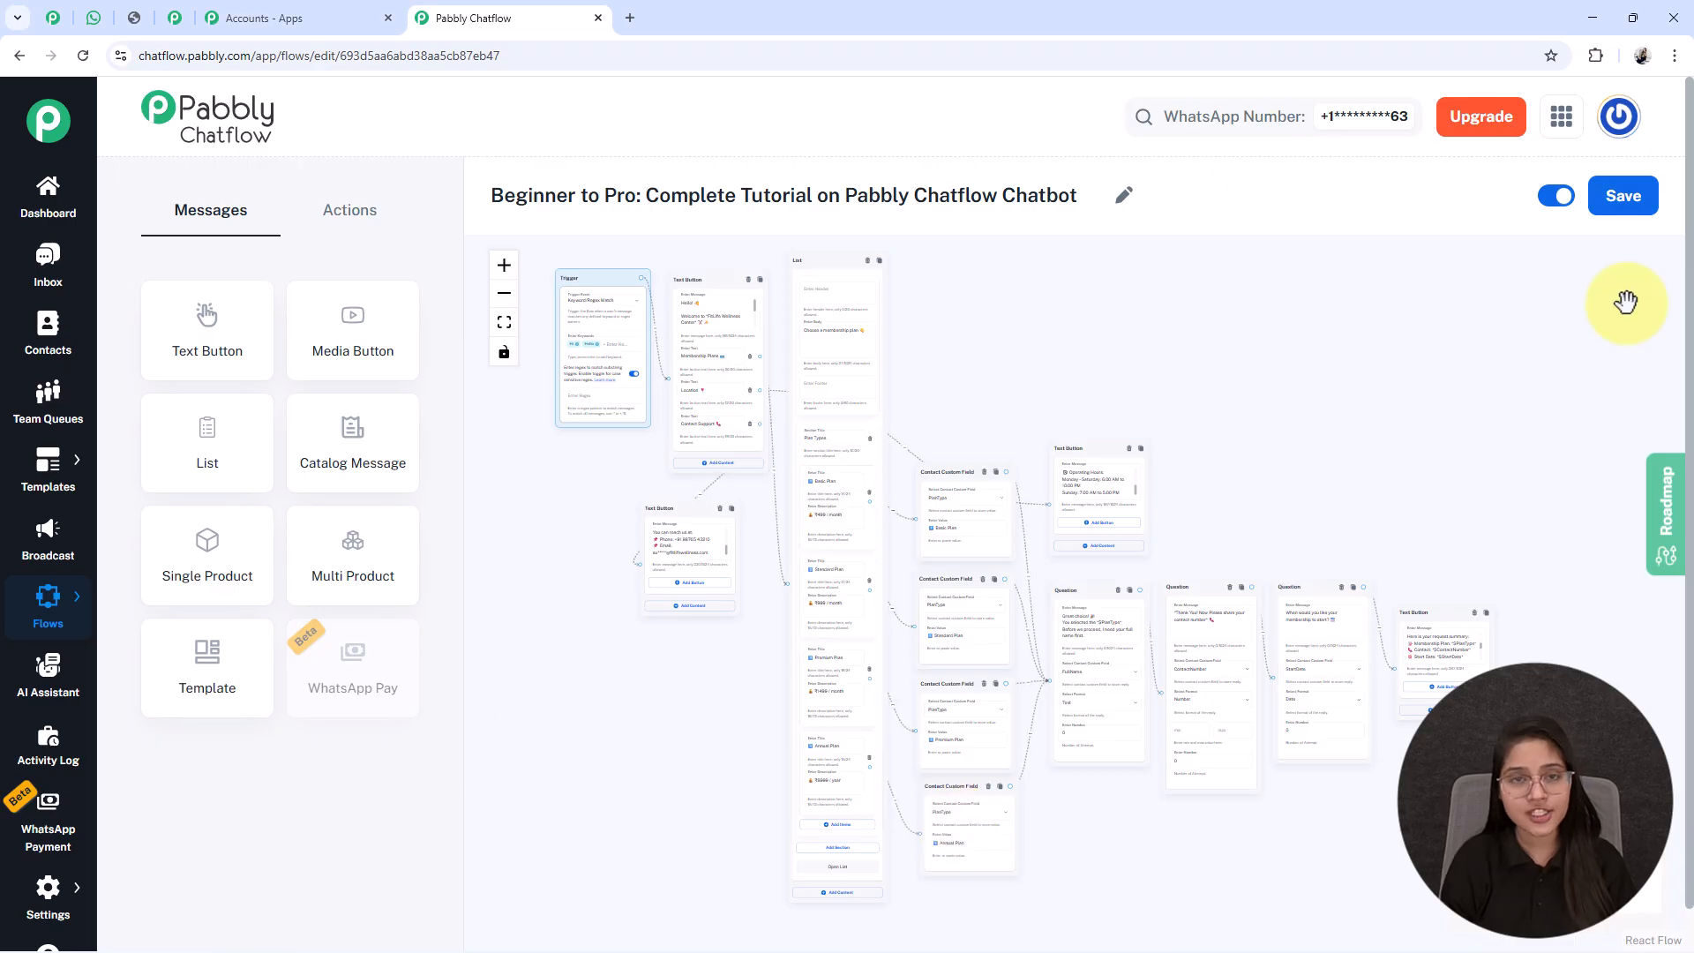
Switch to WhatsApp Web to review the test membership conversation and open the Pabbly offer image in its browser tab
click(95, 19)
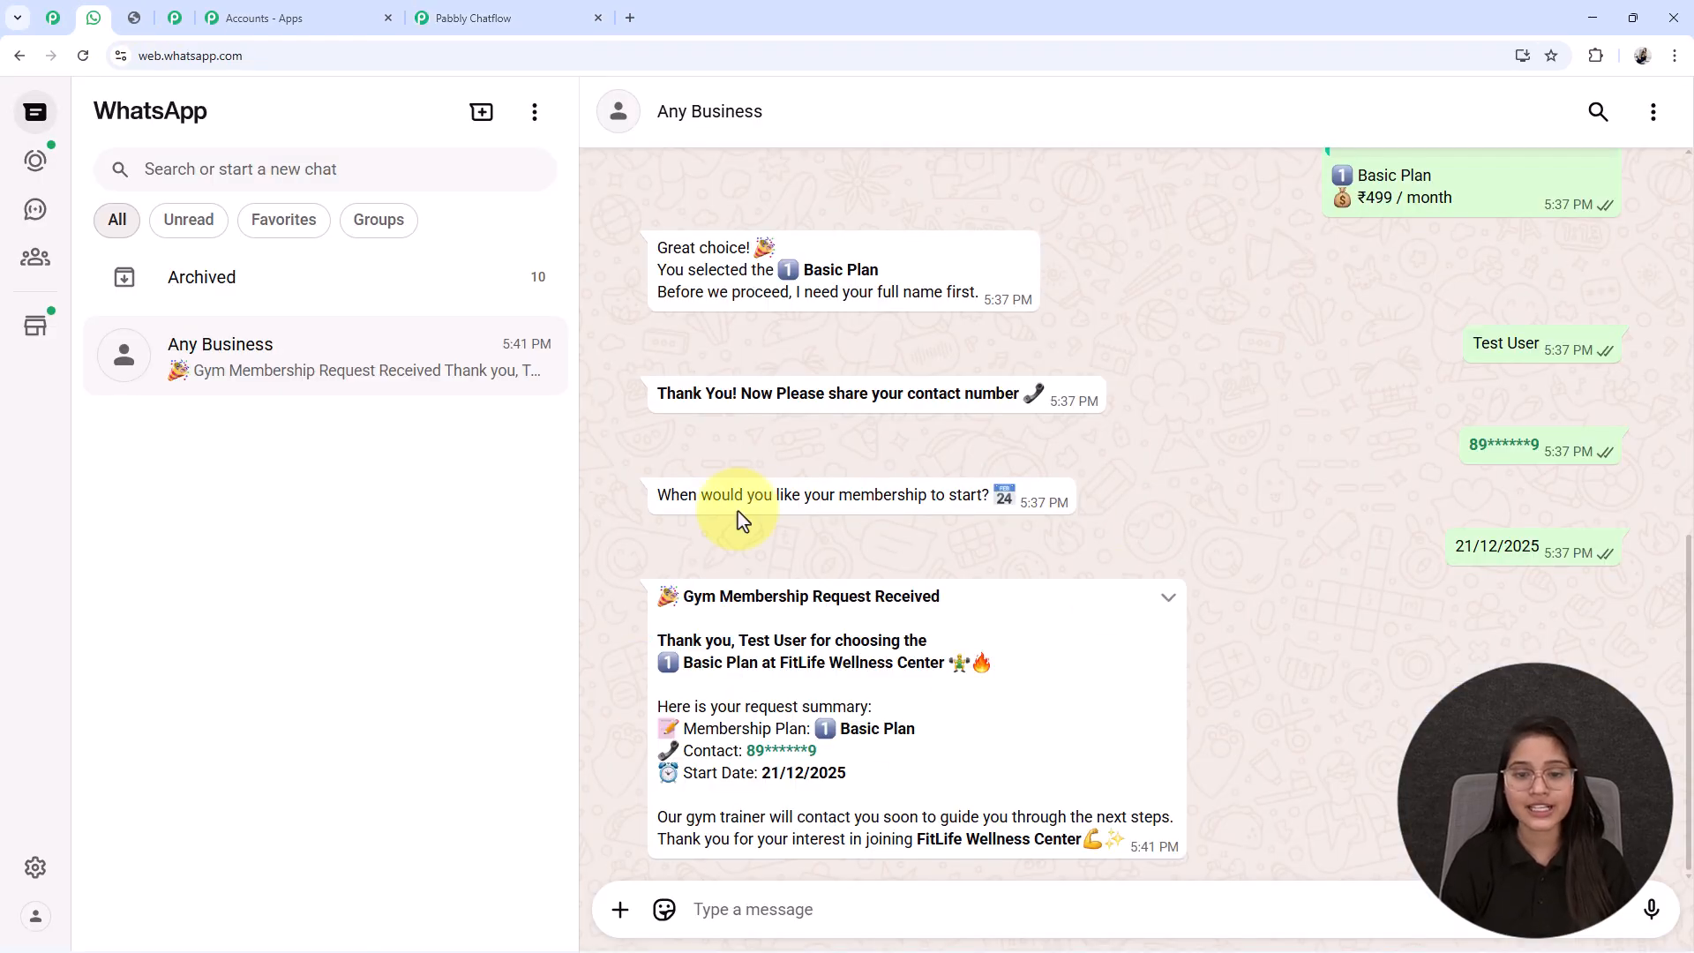
scroll(1130, 529, up, 4)
scroll(1129, 530, down, 4)
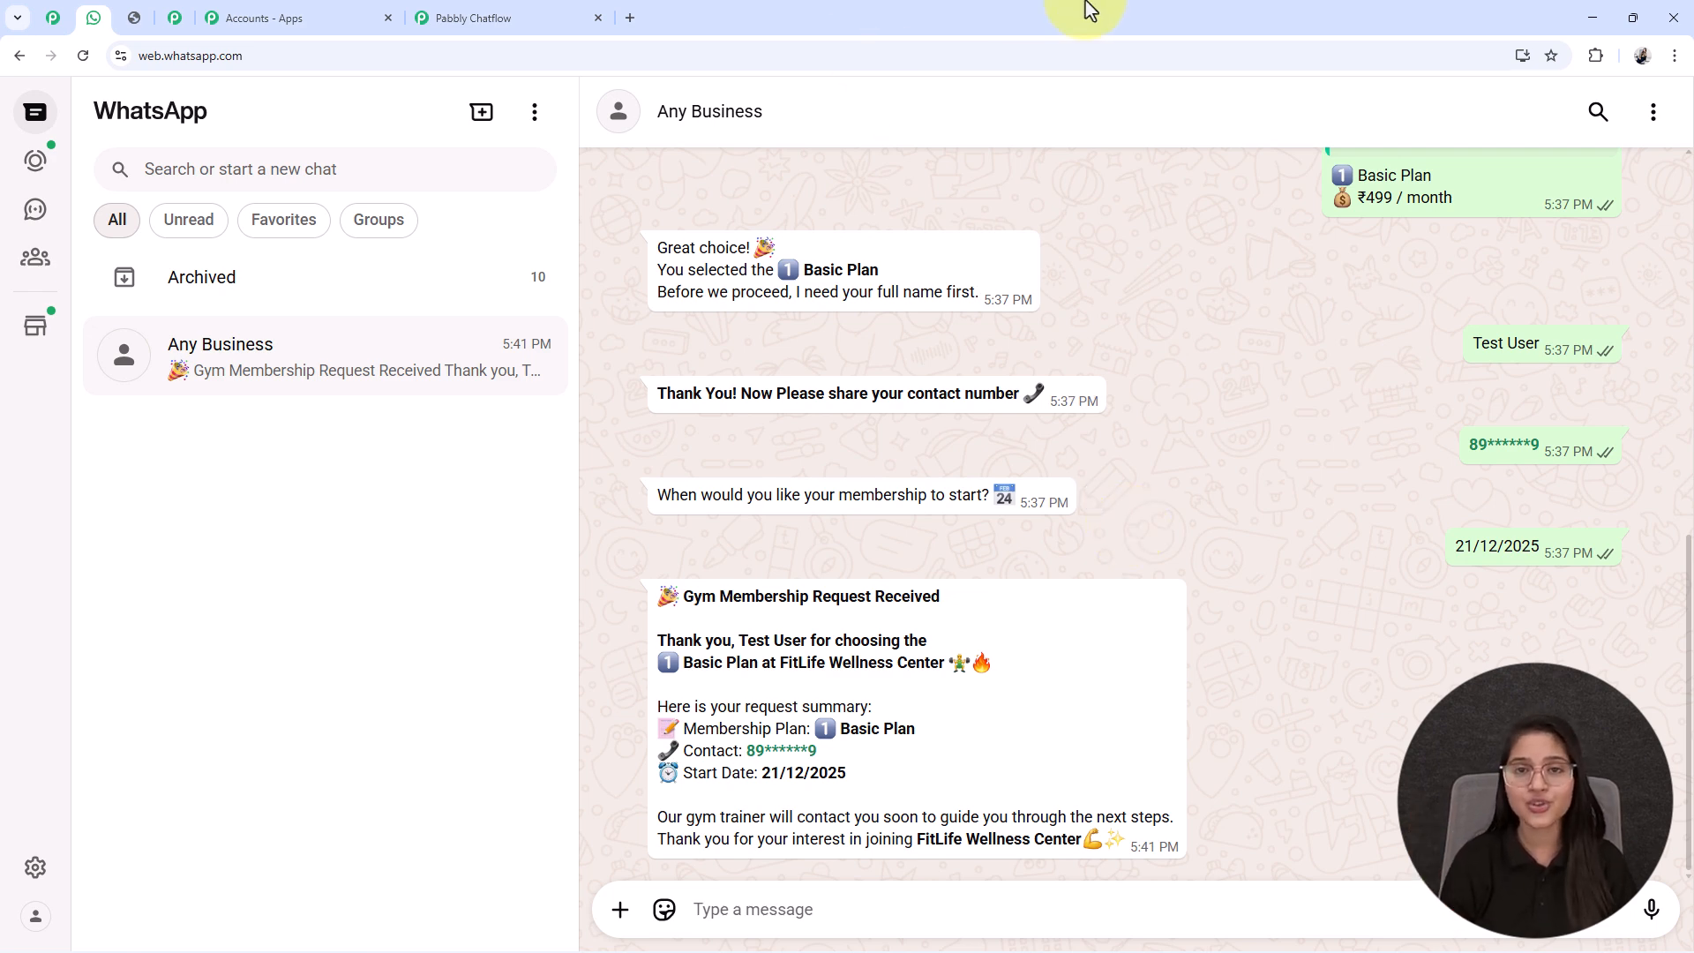
click(133, 19)
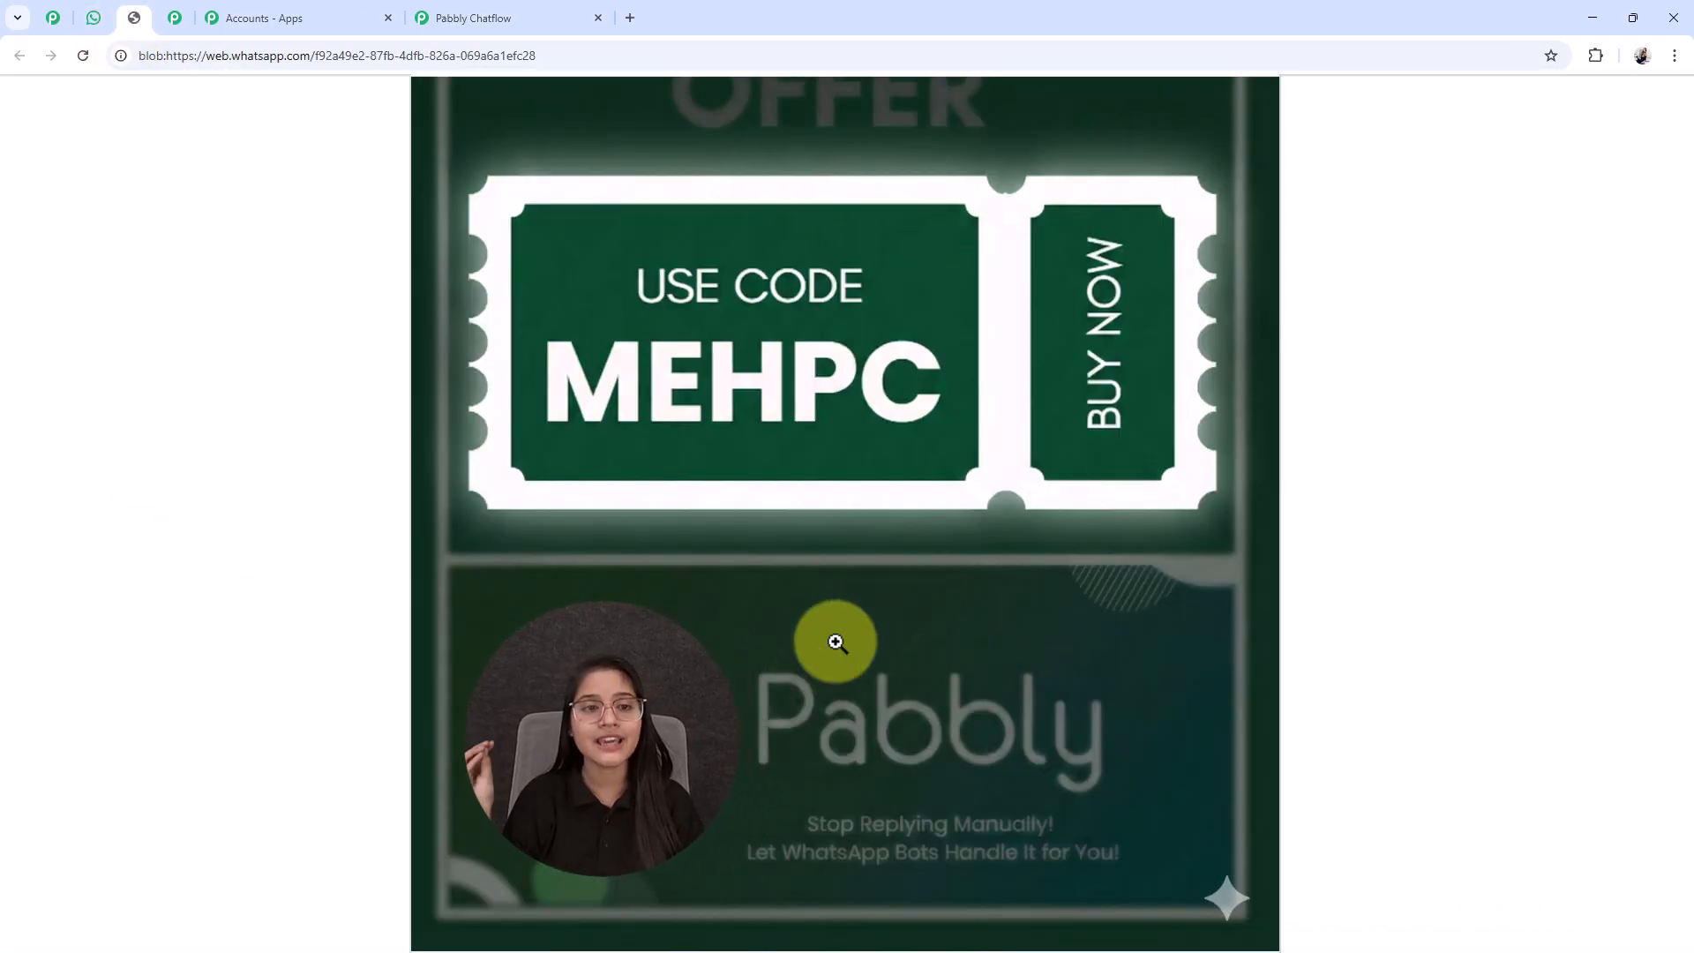